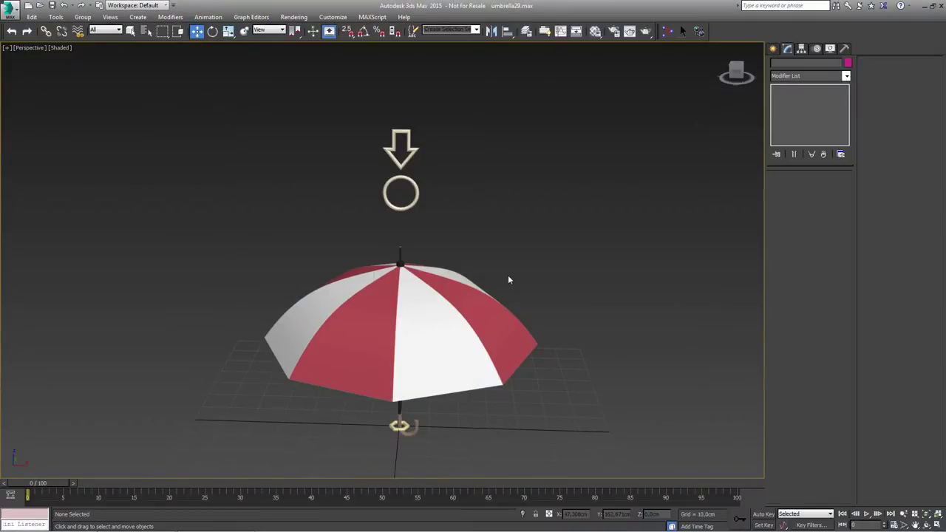
- Try rotating the circular bend control above the umbrella to test how the canopy bends
{"action": "middle_click_drag", "start_coordinate": [481, 289], "coordinate": [460, 250], "text": "alt"}
{"action": "middle_click_drag", "start_coordinate": [461, 250], "coordinate": [454, 260]}
{"action": "left_click", "coordinate": [421, 150]}
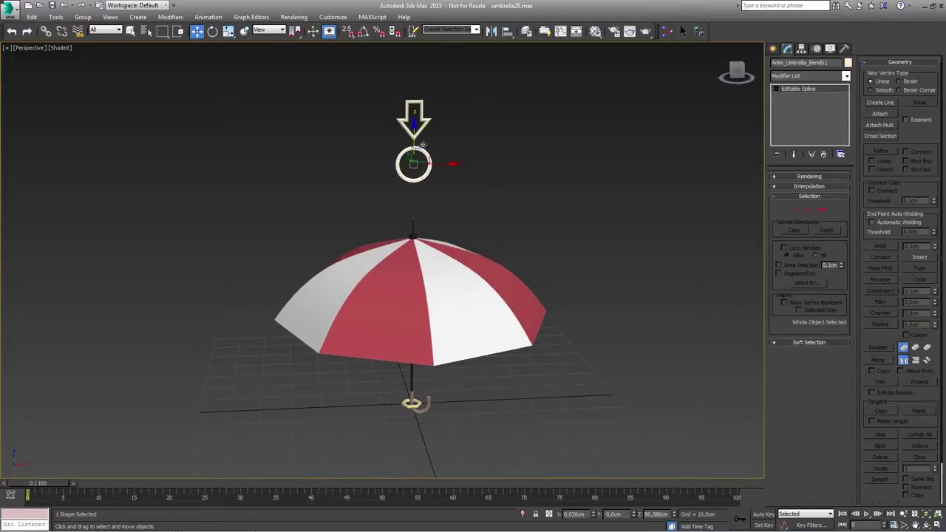
{"action": "key", "text": "e"}
{"action": "left_click_drag", "start_coordinate": [443, 148], "coordinate": [429, 119]}
- Lower the arrow-shaped fold control to a Z position of about -39 cm to fold the canopy
{"action": "left_click_drag", "start_coordinate": [437, 153], "coordinate": [408, 206]}
{"action": "left_click", "coordinate": [419, 122]}
{"action": "key", "text": "w"}
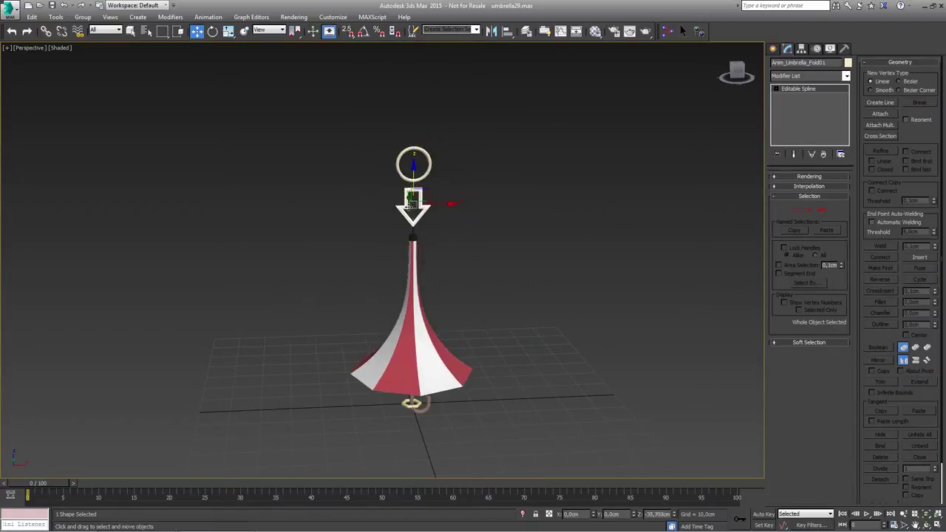
- Try rotating the circular bend control again with the canopy folded
{"action": "left_click", "coordinate": [426, 172]}
{"action": "key", "text": "e"}
{"action": "mouse_move", "coordinate": [443, 144]}
{"action": "left_mouse_down"}
{"action": "mouse_move", "coordinate": [444, 94]}
{"action": "mouse_move", "coordinate": [446, 151]}
{"action": "mouse_move", "coordinate": [443, 135]}
{"action": "left_mouse_up"}
- Try moving the core control at the base of the umbrella's handle
{"action": "middle_click_drag", "start_coordinate": [429, 285], "coordinate": [437, 174]}
{"action": "left_click", "coordinate": [418, 297]}
{"action": "key", "text": "w"}
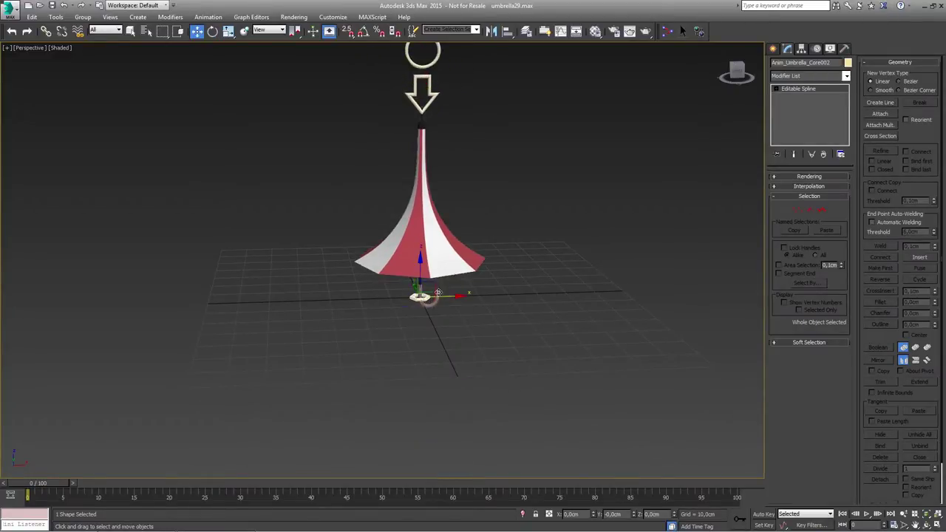
{"action": "left_click_drag", "start_coordinate": [436, 282], "coordinate": [419, 258]}
{"action": "right_click", "coordinate": [419, 258]}
{"action": "key", "text": "Escape"}
- Try scaling the whole umbrella uniformly with its core control
{"action": "scroll", "coordinate": [432, 233], "scroll_direction": "down", "scroll_amount": 3}
{"action": "key", "text": "r"}
{"action": "scroll", "coordinate": [399, 239], "scroll_direction": "up", "scroll_amount": 6}
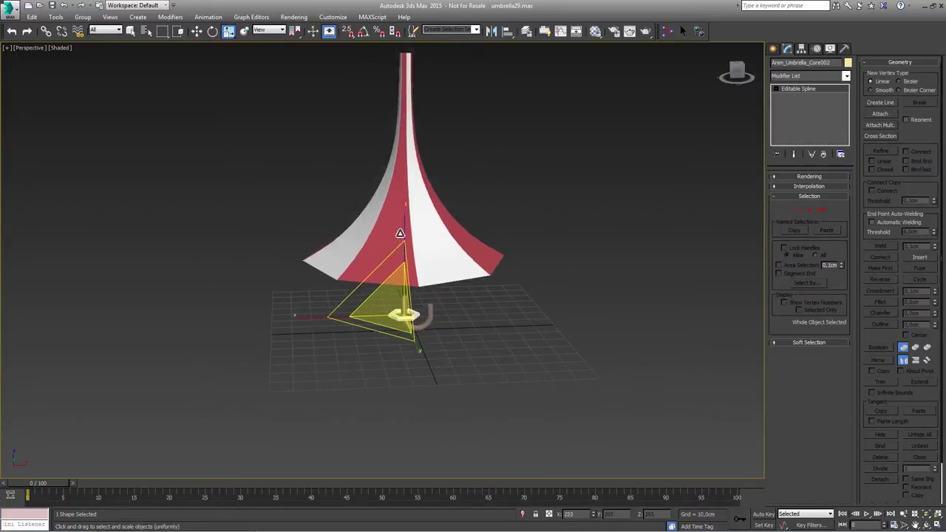
{"action": "scroll", "coordinate": [399, 239], "scroll_direction": "down", "scroll_amount": 6}
{"action": "scroll", "coordinate": [423, 282], "scroll_direction": "up", "scroll_amount": 3}
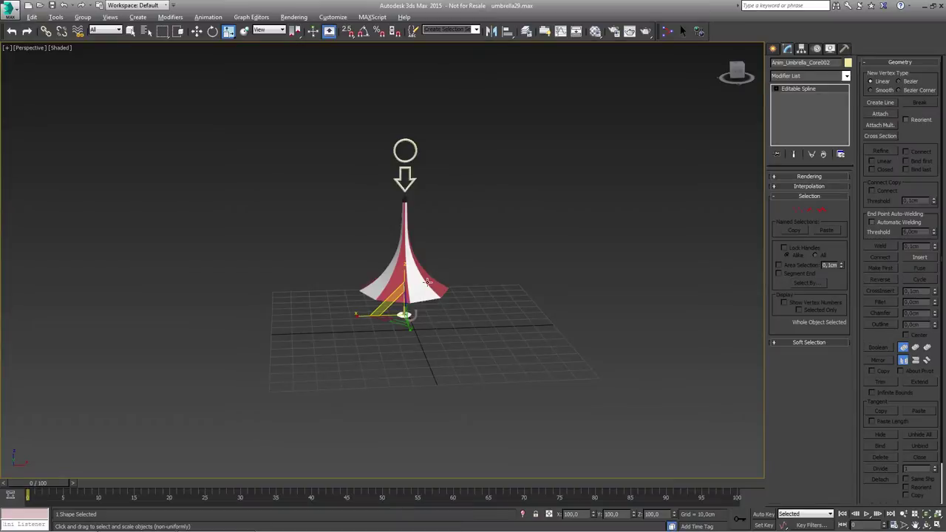
{"action": "scroll", "coordinate": [423, 283], "scroll_direction": "up", "scroll_amount": 4}
{"action": "scroll", "coordinate": [429, 340], "scroll_direction": "down", "scroll_amount": 3}
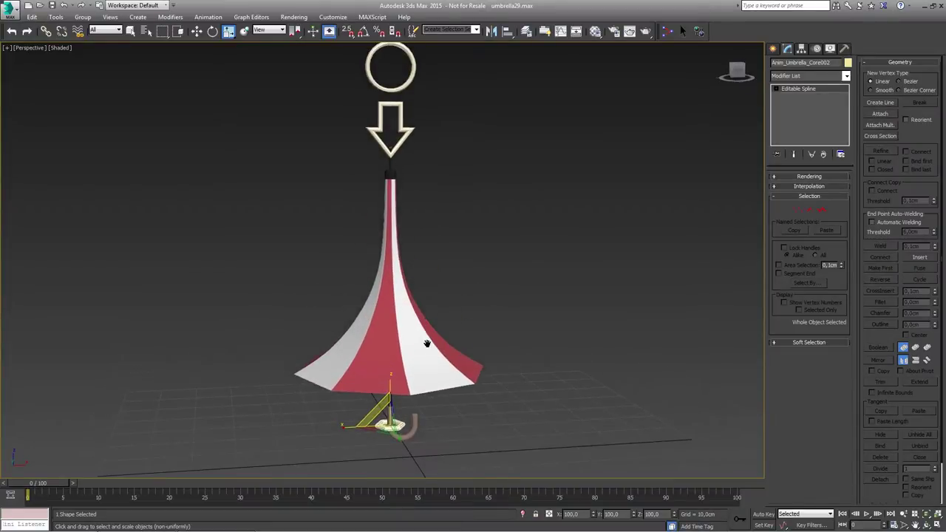
{"action": "middle_click_drag", "start_coordinate": [427, 344], "coordinate": [424, 350], "text": "alt"}
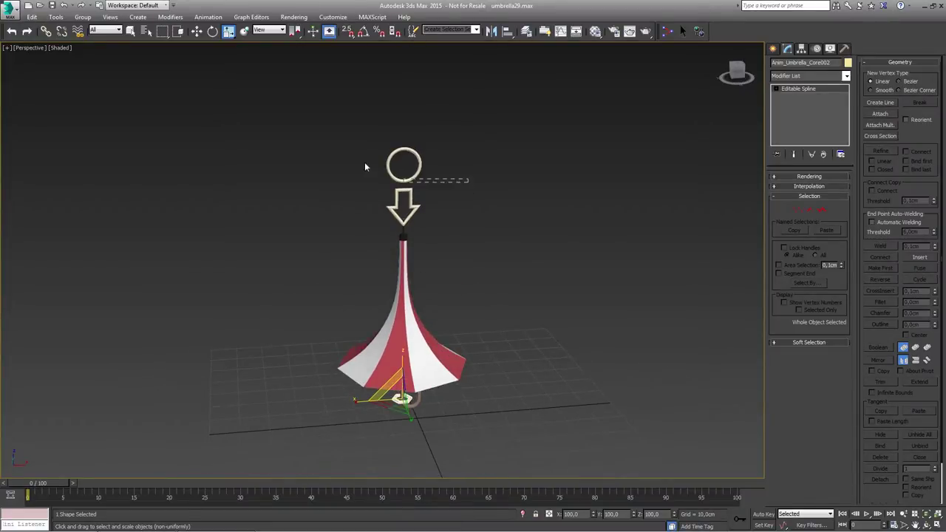
- Return the circular and arrow-shaped controls to their initial state with Transform To Zero
{"action": "left_click", "coordinate": [389, 176], "text": "ctrl"}
{"action": "right_click", "coordinate": [407, 188]}
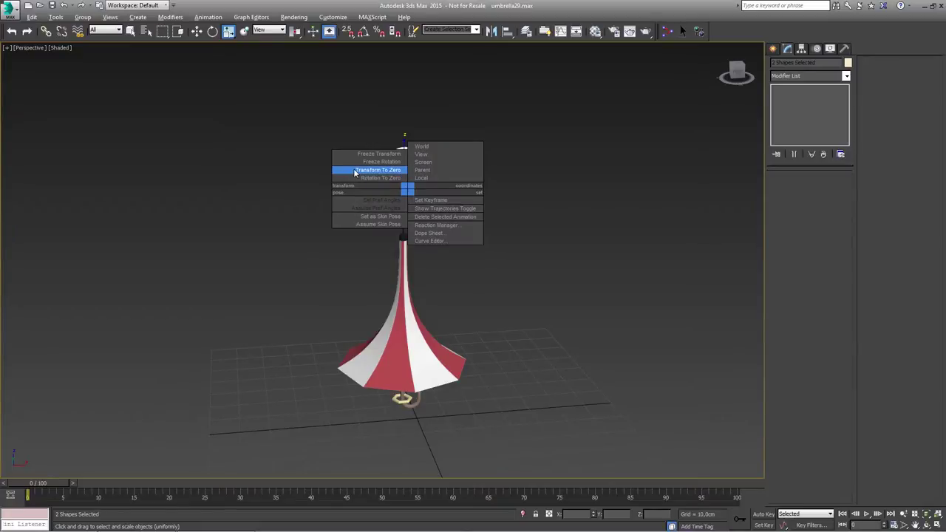
{"action": "left_click", "coordinate": [356, 172]}
{"action": "left_click", "coordinate": [443, 205]}
{"action": "middle_click_drag", "start_coordinate": [401, 279], "coordinate": [422, 221], "text": "alt"}
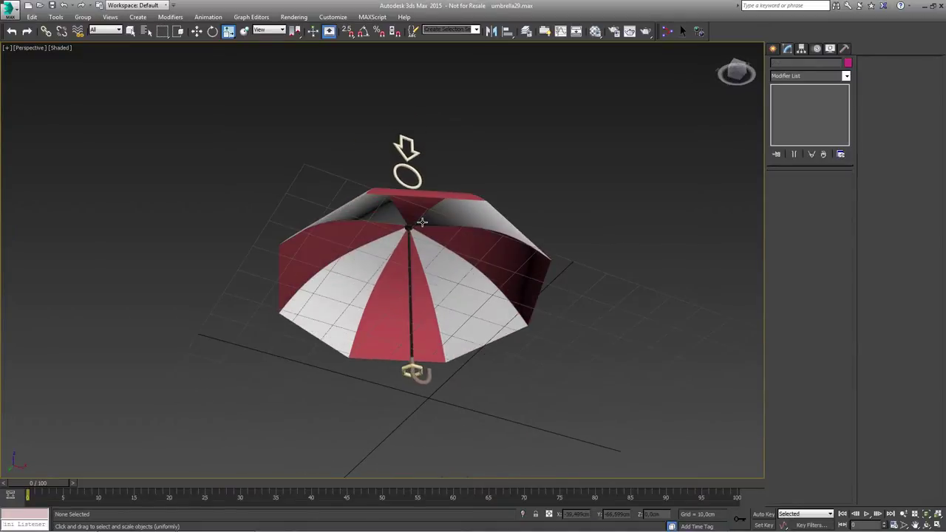
- Open the Layer Explorer, hide the Umbrella_Geometry layer and show the Umbrella_Bones layer
{"action": "left_click", "coordinate": [526, 31]}
{"action": "left_click", "coordinate": [65, 124]}
{"action": "left_click", "coordinate": [66, 113]}
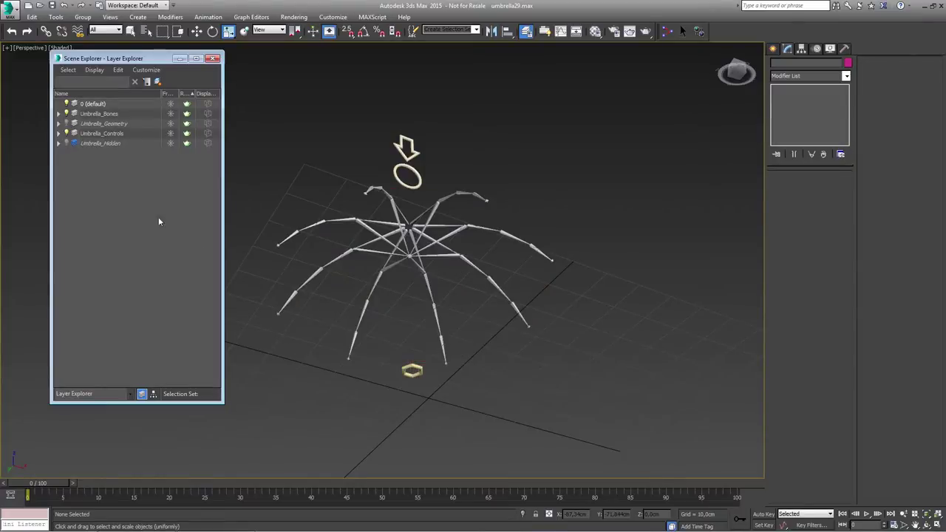
- Select the bones meeting at the lower centre of the umbrella and examine how the ribs are arranged
{"action": "middle_click_drag", "start_coordinate": [413, 244], "coordinate": [414, 289], "text": "alt"}
{"action": "scroll", "coordinate": [412, 301], "scroll_direction": "up", "scroll_amount": 5}
{"action": "double_click", "coordinate": [405, 283]}
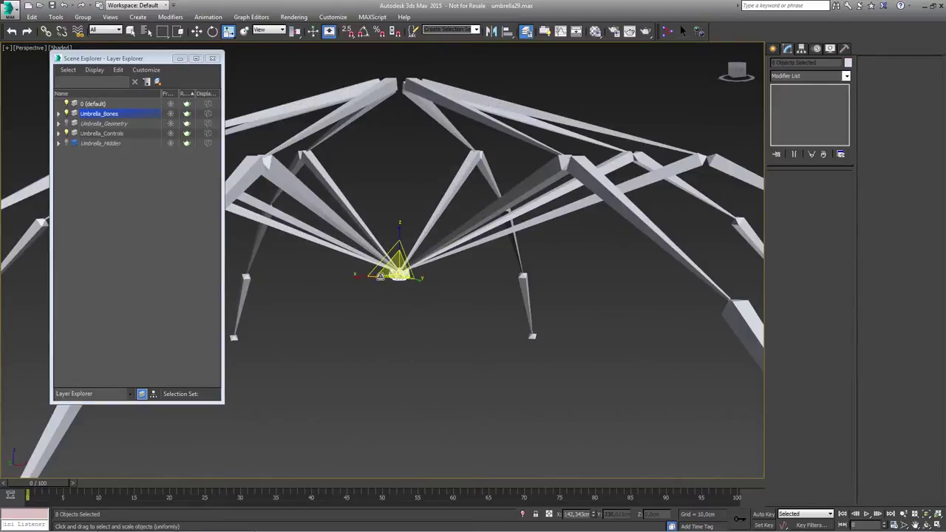
{"action": "scroll", "coordinate": [404, 310], "scroll_direction": "down", "scroll_amount": 6}
{"action": "scroll", "coordinate": [415, 292], "scroll_direction": "up", "scroll_amount": 4}
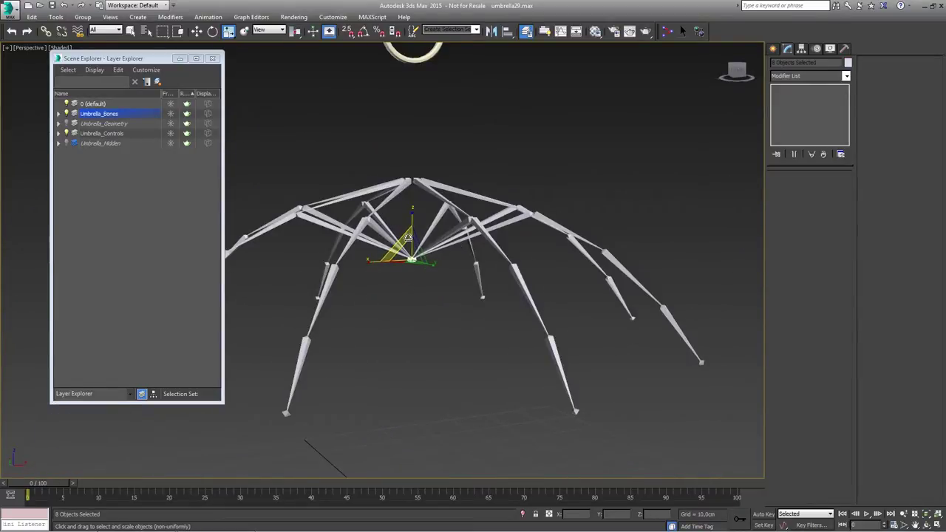
{"action": "middle_click_drag", "start_coordinate": [408, 305], "coordinate": [409, 315]}
{"action": "scroll", "coordinate": [407, 315], "scroll_direction": "down", "scroll_amount": 4}
{"action": "key", "text": "w"}
{"action": "scroll", "coordinate": [418, 218], "scroll_direction": "up", "scroll_amount": 1}
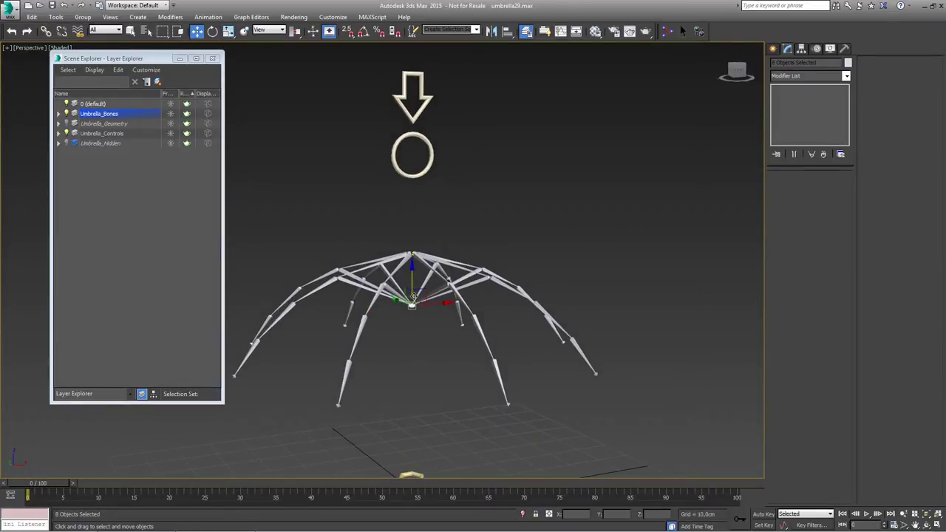
- Try lowering the arrow-shaped fold control and examine how the umbrella's bones respond from several angles
{"action": "left_click", "coordinate": [437, 214]}
{"action": "left_click", "coordinate": [419, 113]}
{"action": "middle_click_drag", "start_coordinate": [423, 169], "coordinate": [424, 192]}
{"action": "left_click_drag", "start_coordinate": [411, 84], "coordinate": [410, 117]}
{"action": "right_click", "coordinate": [409, 117]}
{"action": "scroll", "coordinate": [411, 258], "scroll_direction": "down", "scroll_amount": 4}
{"action": "mouse_move", "coordinate": [412, 242]}
{"action": "middle_mouse_down", "text": "alt"}
{"action": "mouse_move", "coordinate": [409, 283]}
{"action": "mouse_move", "coordinate": [412, 232]}
{"action": "middle_mouse_up", "text": "alt"}
{"action": "middle_click_drag", "start_coordinate": [410, 267], "coordinate": [409, 288]}
{"action": "scroll", "coordinate": [409, 289], "scroll_direction": "up", "scroll_amount": 4}
{"action": "middle_click_drag", "start_coordinate": [422, 253], "coordinate": [421, 287], "text": "alt"}
{"action": "middle_click_drag", "start_coordinate": [422, 235], "coordinate": [408, 288]}
{"action": "scroll", "coordinate": [408, 290], "scroll_direction": "down", "scroll_amount": 4}
- Close the Layer Explorer and start an empty untitled scene without saving the umbrella scene's changes
{"action": "left_click", "coordinate": [214, 59]}
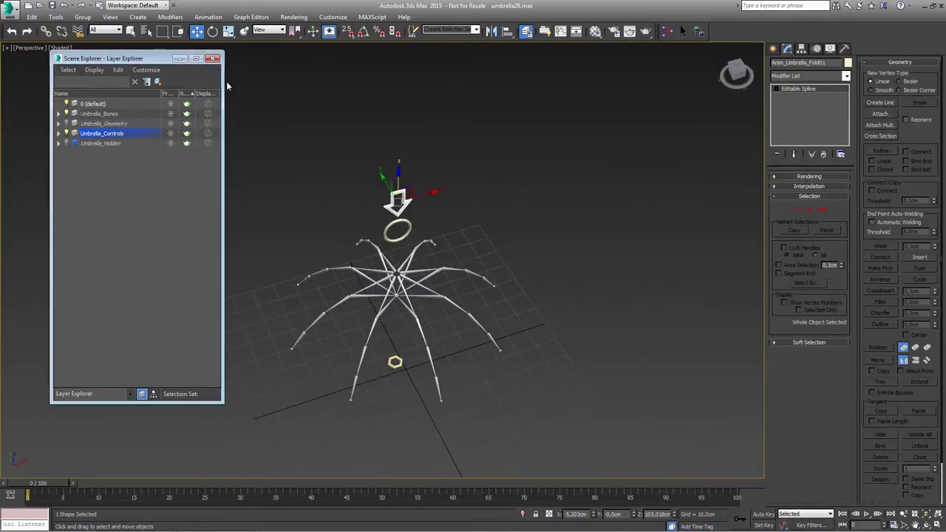
{"action": "left_click", "coordinate": [213, 58]}
{"action": "left_click", "coordinate": [102, 78]}
{"action": "left_click", "coordinate": [8, 8]}
{"action": "left_click", "coordinate": [16, 59]}
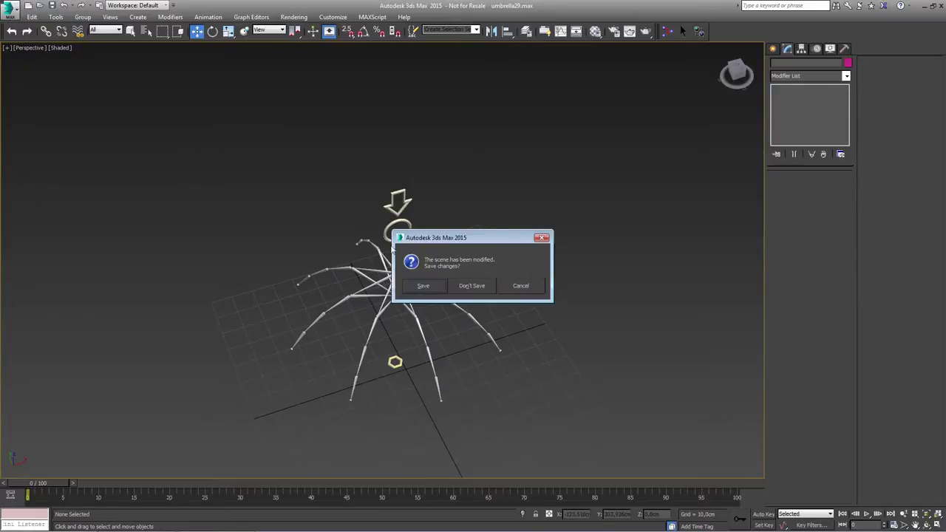
{"action": "left_click", "coordinate": [454, 286]}
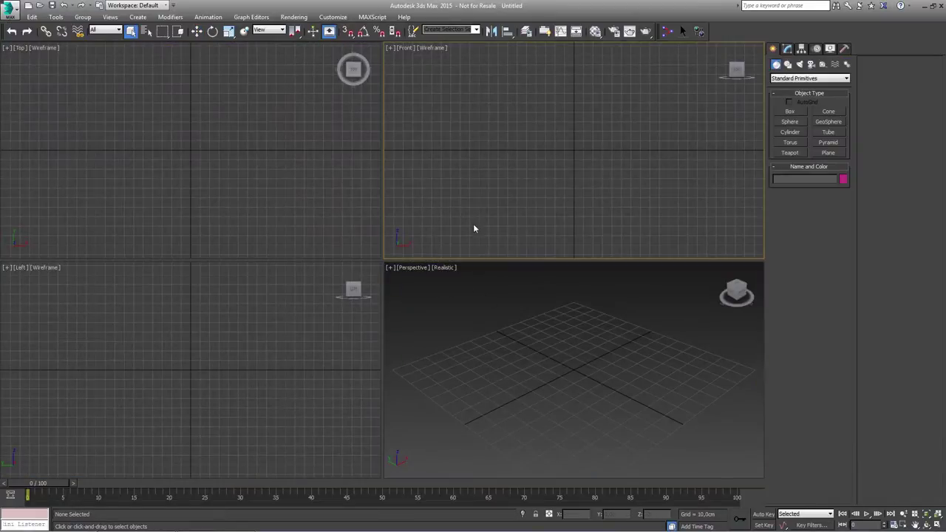
- Create a sphere with a radius of about 48 cm at the grid centre of the Top view
{"action": "left_click", "coordinate": [790, 122]}
{"action": "left_click_drag", "start_coordinate": [191, 150], "coordinate": [193, 195]}
{"action": "middle_click_drag", "start_coordinate": [596, 323], "coordinate": [582, 332]}
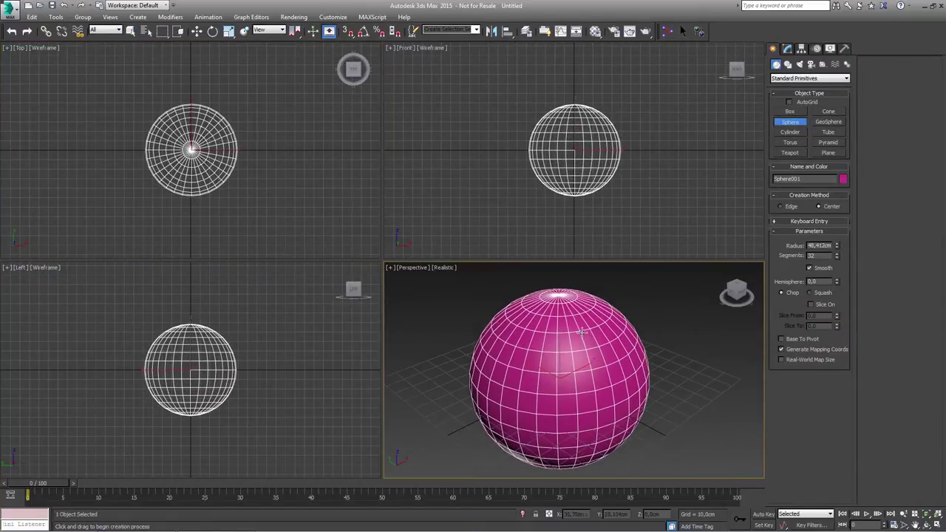
- Set the sphere's segments to 8
{"action": "left_click", "coordinate": [786, 48]}
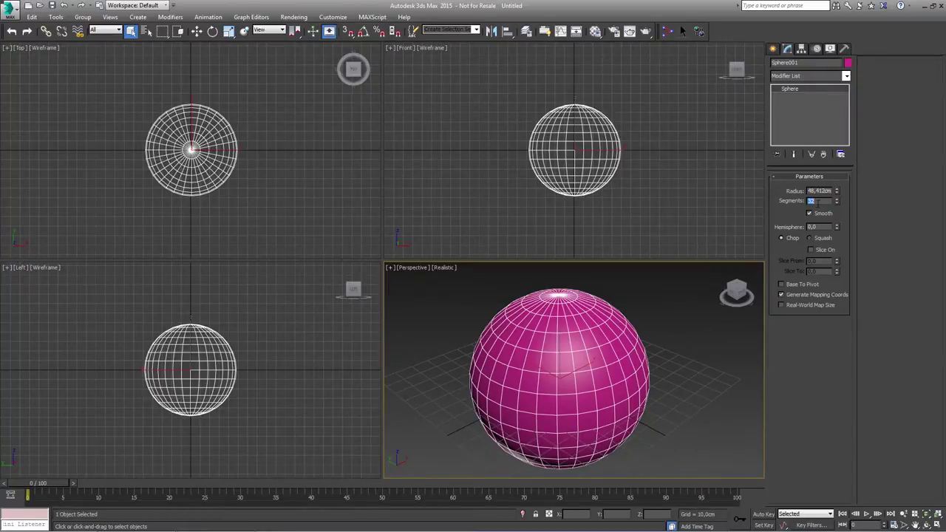
{"action": "type", "text": "8"}
{"action": "key", "text": "Return"}
{"action": "scroll", "coordinate": [597, 363], "scroll_direction": "up", "scroll_amount": 3}
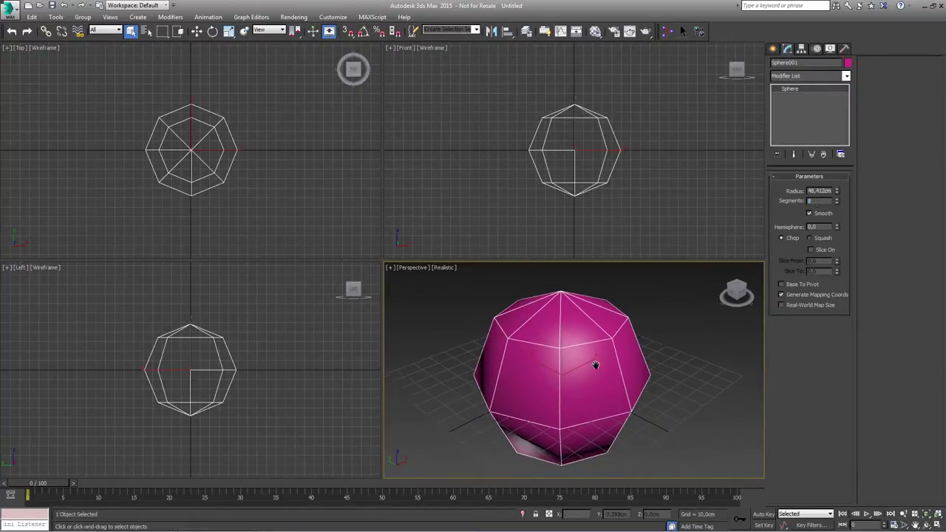
- Centre the sphere at the origin by setting its X and Y positions to 0
{"action": "key", "text": "w"}
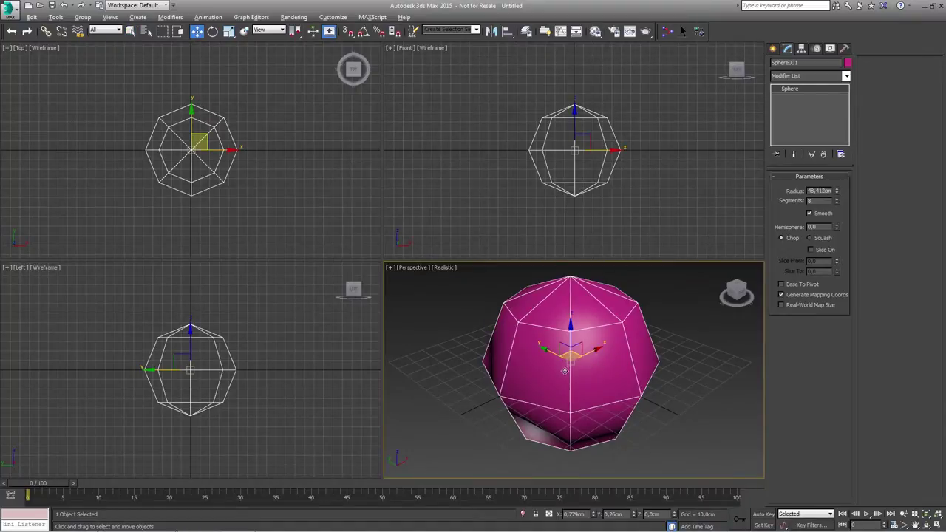
{"action": "middle_click_drag", "start_coordinate": [563, 371], "coordinate": [567, 382], "text": "alt"}
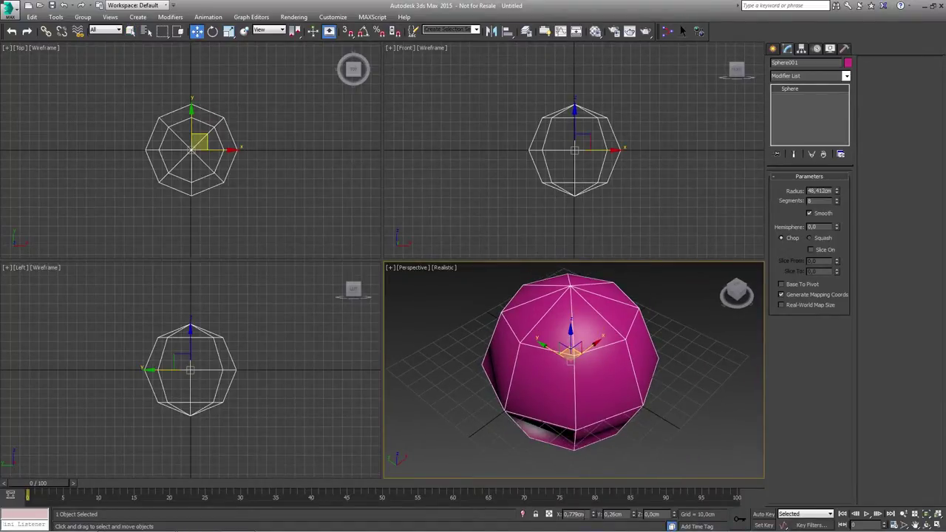
{"action": "right_click", "coordinate": [593, 515]}
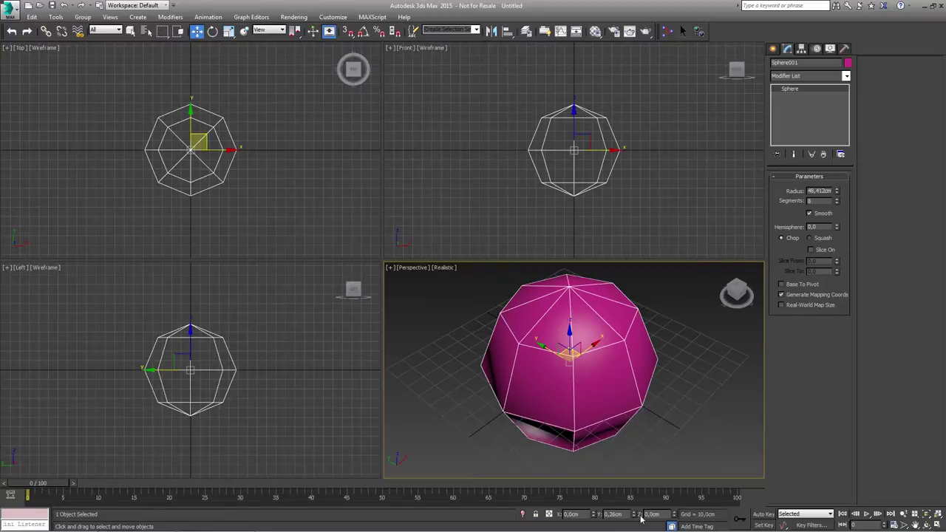
{"action": "right_click", "coordinate": [634, 515]}
- Set the sphere's radius to 70 cm
{"action": "mouse_move", "coordinate": [570, 423]}
{"action": "middle_mouse_down", "text": "alt"}
{"action": "mouse_move", "coordinate": [568, 381]}
{"action": "mouse_move", "coordinate": [569, 443]}
{"action": "mouse_move", "coordinate": [568, 387]}
{"action": "mouse_move", "coordinate": [568, 423]}
{"action": "middle_mouse_up", "text": "alt"}
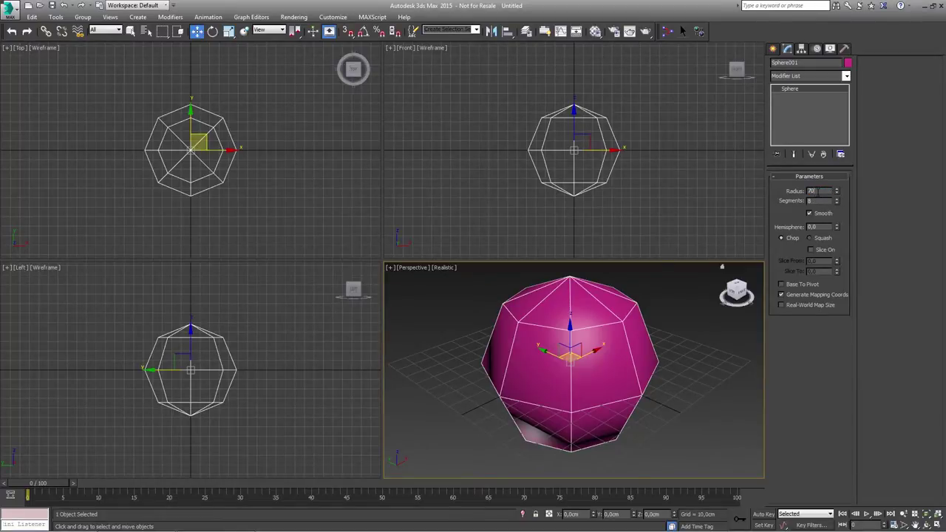
{"action": "key", "text": "Return"}
{"action": "middle_click_drag", "start_coordinate": [581, 337], "coordinate": [570, 364], "text": "alt"}
{"action": "scroll", "coordinate": [562, 391], "scroll_direction": "down", "scroll_amount": 3}
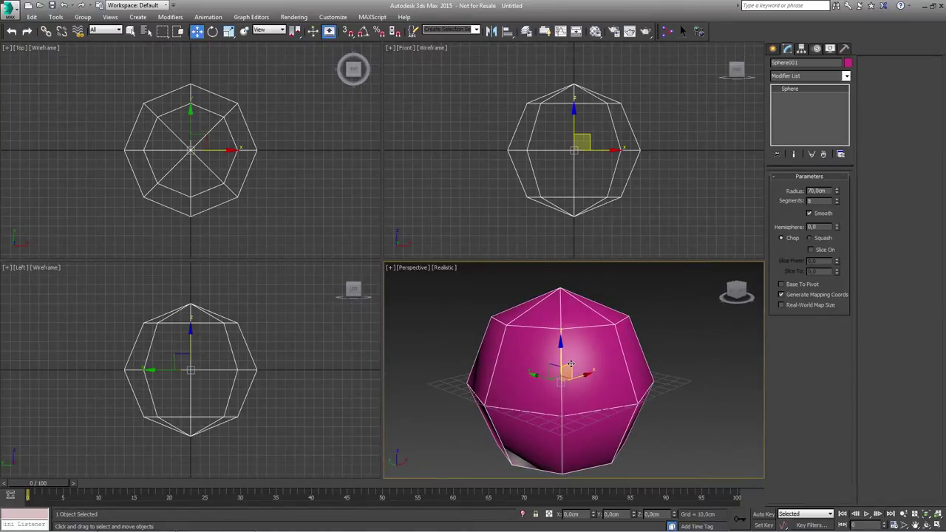
- Convert the sphere to an Editable Poly and delete the polygons of its lower half
{"action": "right_click", "coordinate": [560, 362]}
{"action": "mouse_move", "coordinate": [583, 459]}
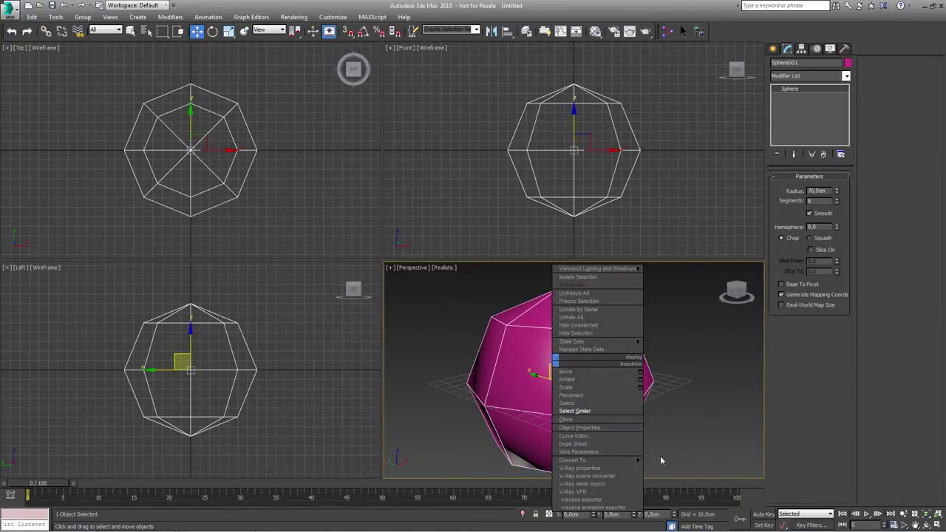
{"action": "left_click", "coordinate": [668, 468]}
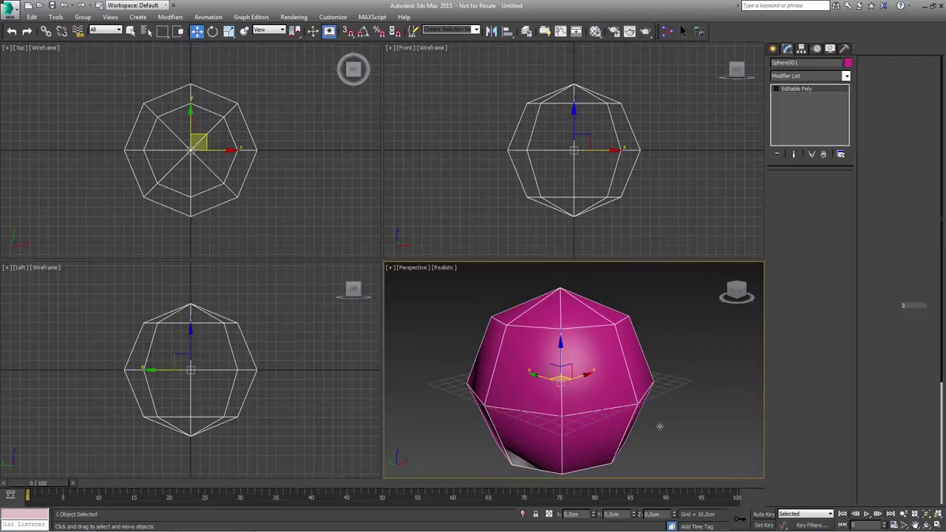
{"action": "left_click_drag", "start_coordinate": [660, 250], "coordinate": [494, 167]}
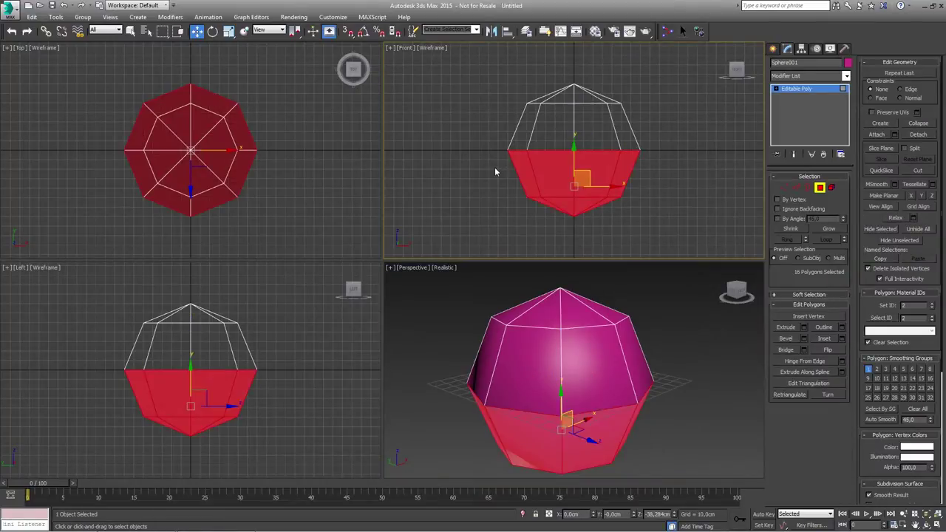
{"action": "key", "text": "Delete"}
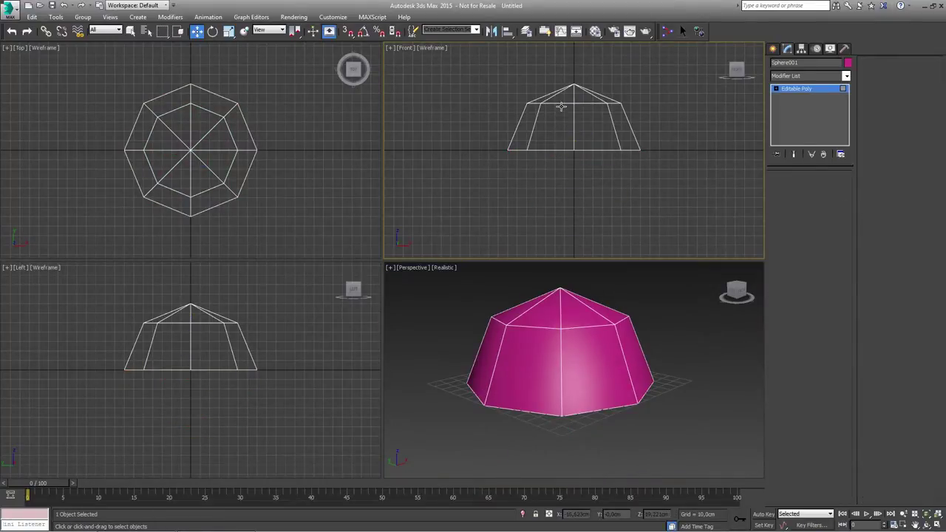
- Select the horizontal edge loop between the apex and rim, and lower it to just above the rim
{"action": "key", "text": "2"}
{"action": "double_click", "coordinate": [561, 107]}
{"action": "scroll", "coordinate": [557, 131], "scroll_direction": "up", "scroll_amount": 4}
{"action": "middle_click_drag", "start_coordinate": [527, 163], "coordinate": [544, 153]}
{"action": "left_click_drag", "start_coordinate": [568, 87], "coordinate": [557, 155]}
- Scale the lowered edge loop outward until the canopy's sides run straight from apex to rim
{"action": "middle_click_drag", "start_coordinate": [284, 190], "coordinate": [291, 192]}
{"action": "key", "text": "r"}
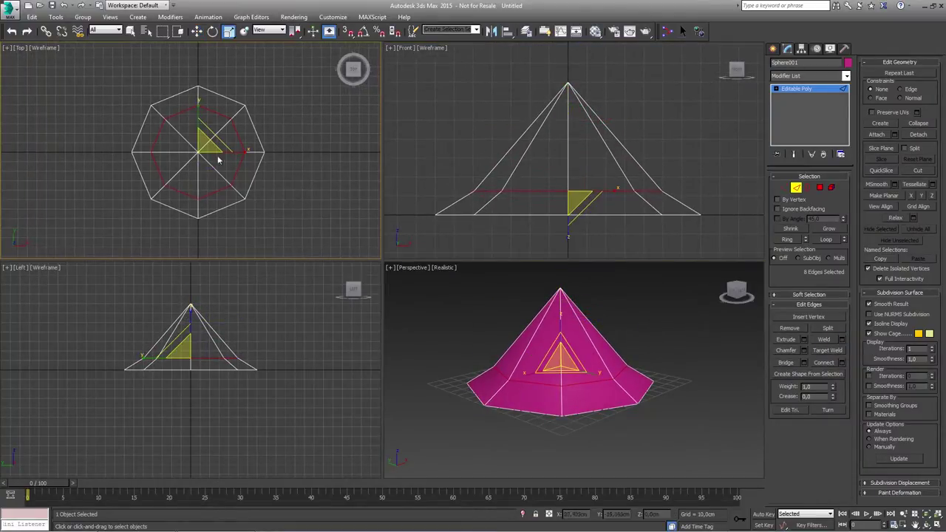
{"action": "mouse_move", "coordinate": [213, 142]}
{"action": "left_mouse_down"}
{"action": "mouse_move", "coordinate": [226, 131]}
{"action": "mouse_move", "coordinate": [218, 135]}
{"action": "left_mouse_up"}
{"action": "middle_click", "coordinate": [644, 141]}
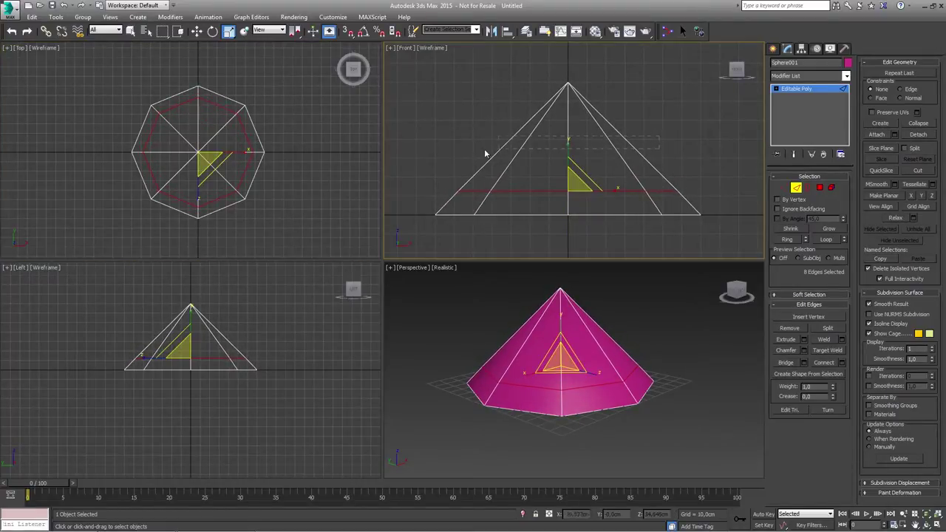
- Connect the eight sloping edges below the apex with 2 segments to add horizontal edge loops
{"action": "left_click_drag", "start_coordinate": [485, 150], "coordinate": [479, 153]}
{"action": "middle_click_drag", "start_coordinate": [543, 158], "coordinate": [537, 164]}
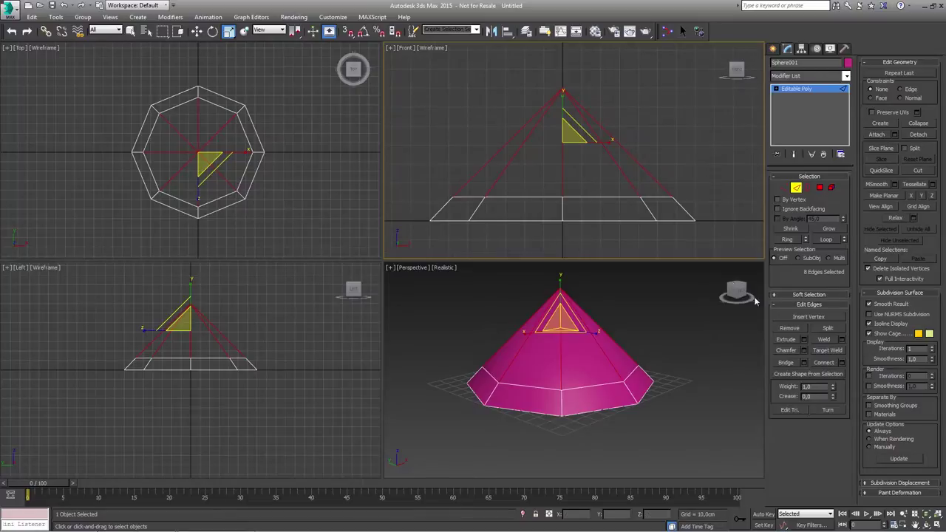
{"action": "left_click", "coordinate": [840, 364]}
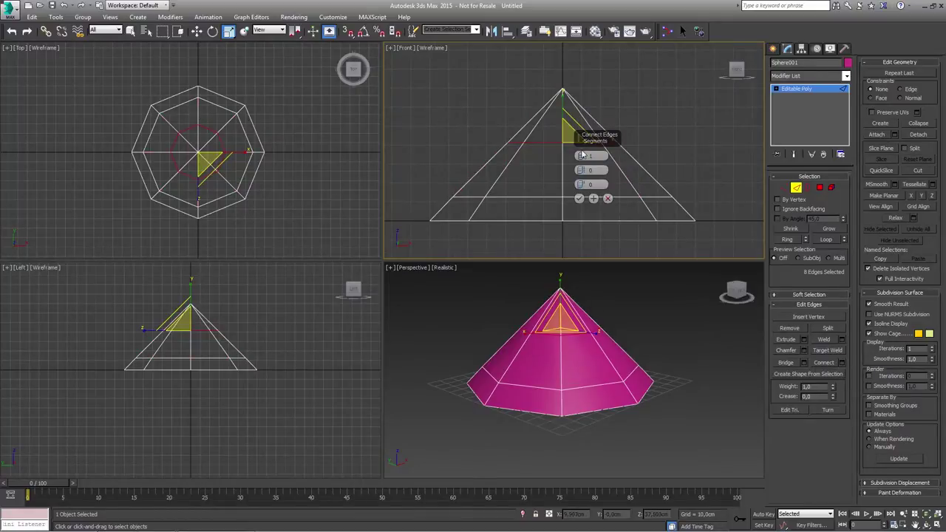
{"action": "left_click", "coordinate": [579, 153]}
{"action": "left_click", "coordinate": [578, 198]}
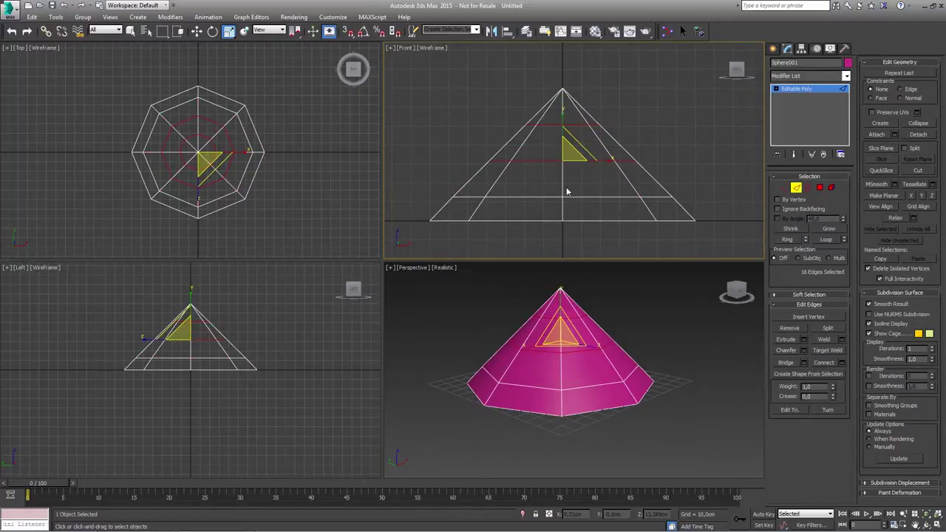
{"action": "double_click", "coordinate": [530, 159]}
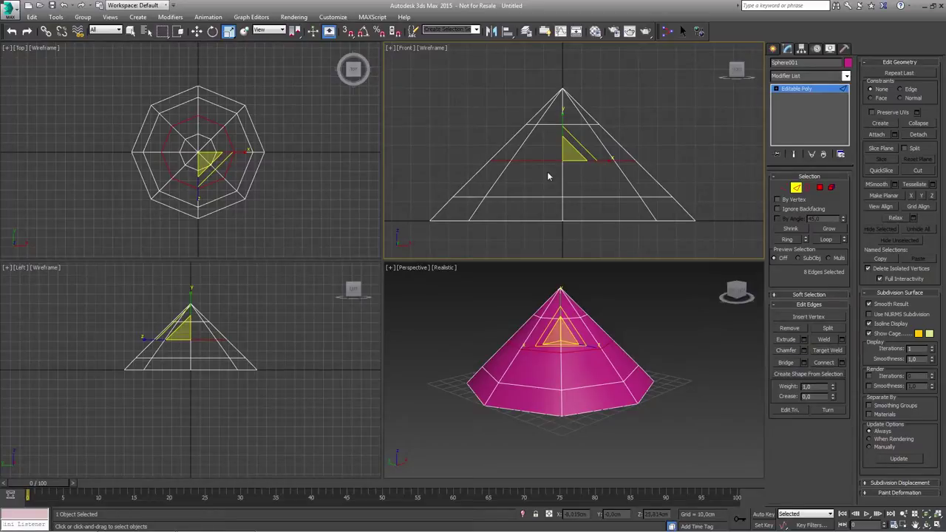
{"action": "left_click", "coordinate": [546, 174]}
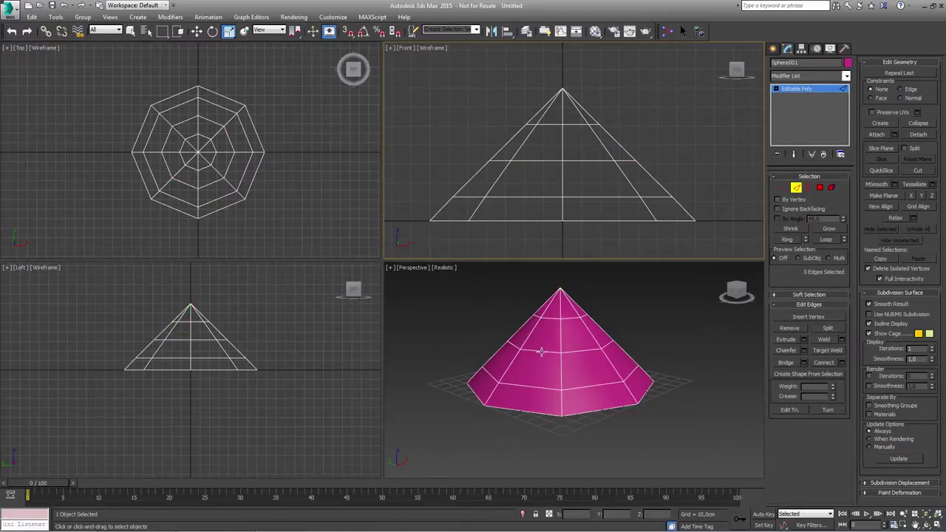
- Lower the canopy's second edge loop below the apex and scale it outward to begin a domed profile
{"action": "double_click", "coordinate": [541, 352]}
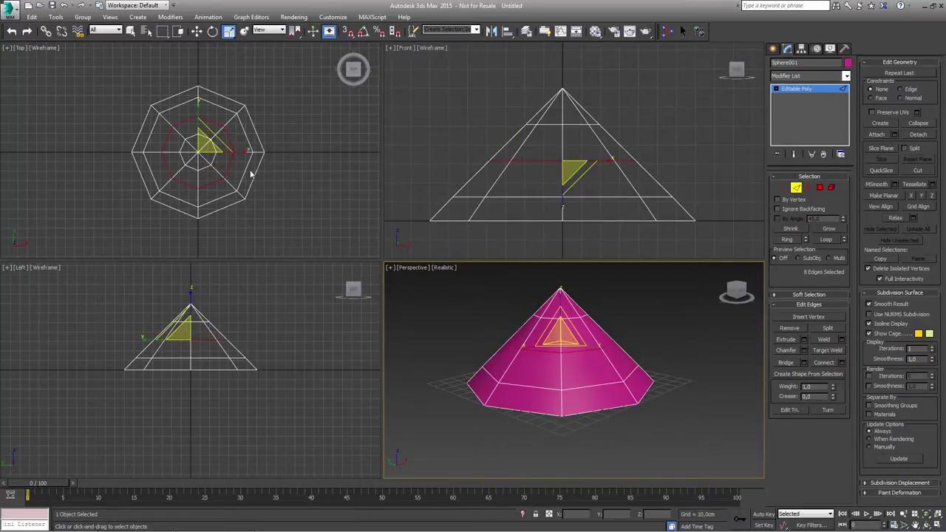
{"action": "middle_click_drag", "start_coordinate": [229, 161], "coordinate": [226, 160]}
{"action": "scroll", "coordinate": [222, 159], "scroll_direction": "up", "scroll_amount": 2}
{"action": "middle_click_drag", "start_coordinate": [564, 177], "coordinate": [570, 182]}
{"action": "key", "text": "w"}
{"action": "left_click_drag", "start_coordinate": [569, 138], "coordinate": [569, 156]}
{"action": "middle_click_drag", "start_coordinate": [248, 161], "coordinate": [253, 164]}
{"action": "key", "text": "r"}
{"action": "left_click_drag", "start_coordinate": [209, 156], "coordinate": [218, 133]}
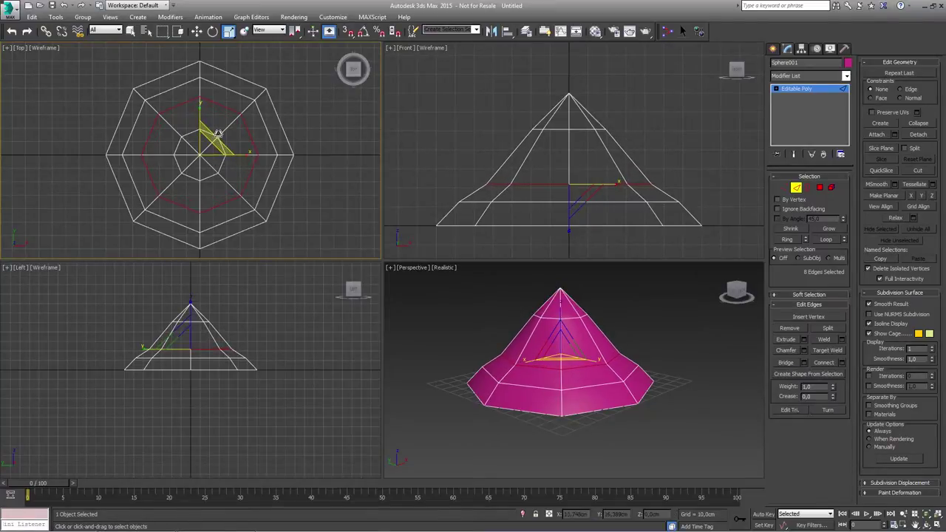
- Lower the topmost edge loop to just above the loop beneath it and scale it outward to continue the dome
{"action": "left_click", "coordinate": [555, 132]}
{"action": "double_click", "coordinate": [555, 130]}
{"action": "key", "text": "w"}
{"action": "left_click_drag", "start_coordinate": [574, 98], "coordinate": [569, 140]}
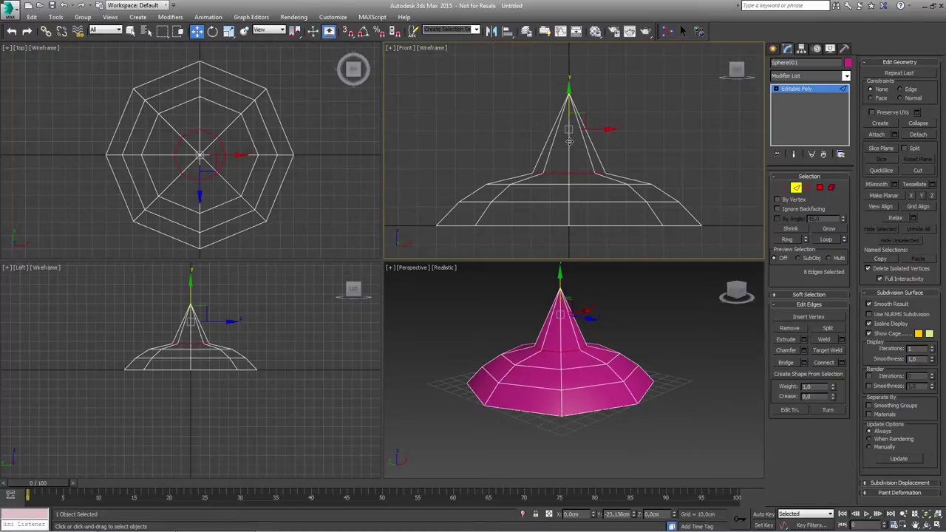
{"action": "middle_click_drag", "start_coordinate": [198, 150], "coordinate": [203, 153]}
{"action": "key", "text": "r"}
{"action": "left_click_drag", "start_coordinate": [222, 148], "coordinate": [236, 129]}
- Select the apex vertex and lower it to just above the topmost edge loop, flattening the canopy's crown
{"action": "left_click", "coordinate": [567, 115]}
{"action": "key", "text": "1"}
{"action": "left_click_drag", "start_coordinate": [558, 109], "coordinate": [568, 138]}
{"action": "key", "text": "w"}
- Chamfer the apex vertex into a small octagon and delete that polygon to leave a hole in the crown
{"action": "middle_click_drag", "start_coordinate": [563, 341], "coordinate": [546, 365], "text": "alt"}
{"action": "scroll", "coordinate": [546, 366], "scroll_direction": "up", "scroll_amount": 4}
{"action": "scroll", "coordinate": [546, 365], "scroll_direction": "up", "scroll_amount": 5}
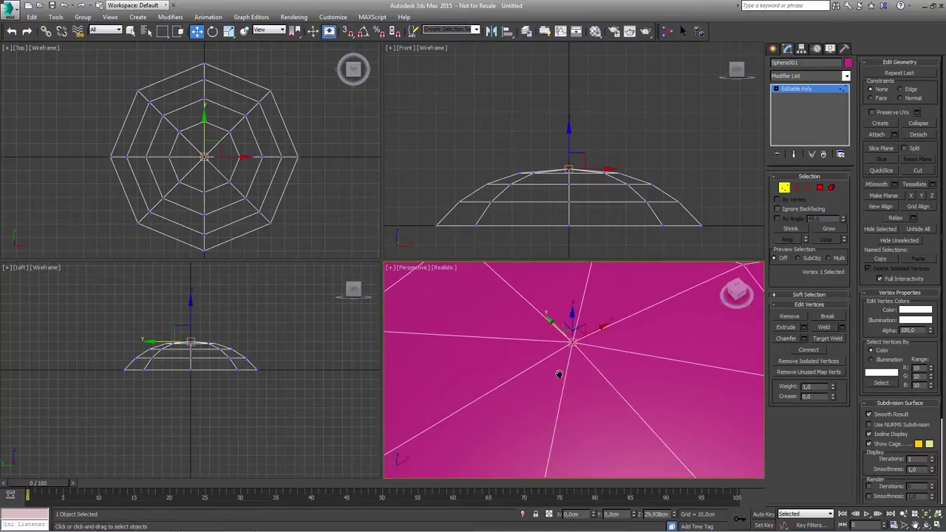
{"action": "left_click", "coordinate": [788, 339]}
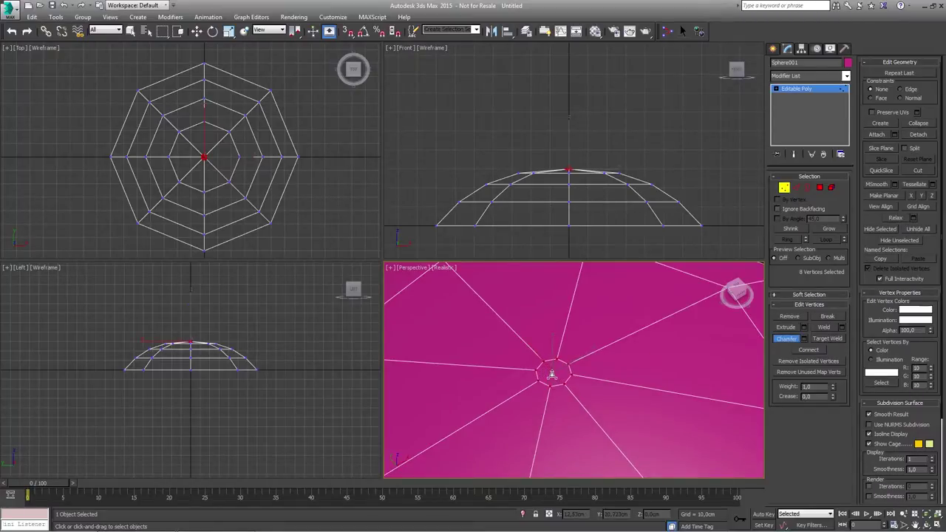
{"action": "key", "text": "4"}
{"action": "left_click", "coordinate": [553, 373]}
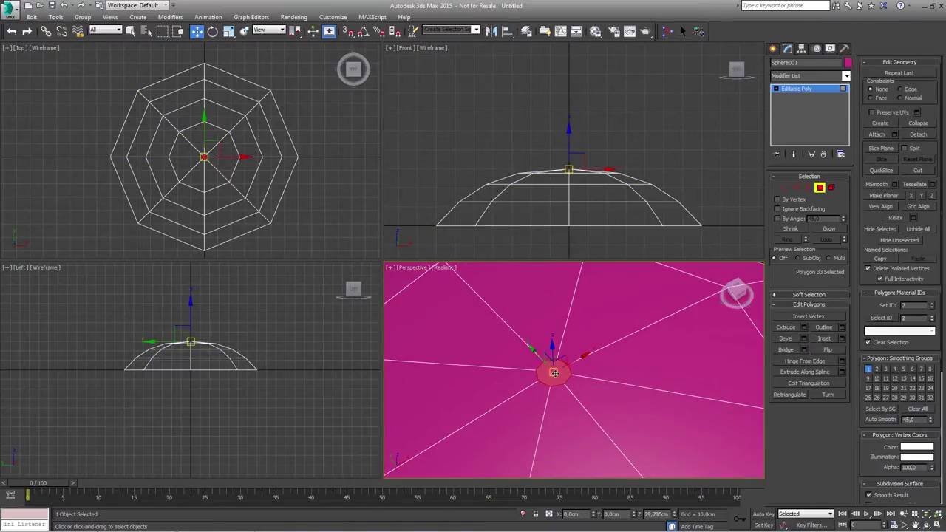
{"action": "key", "text": "Delete"}
{"action": "middle_click_drag", "start_coordinate": [606, 323], "coordinate": [587, 344]}
{"action": "scroll", "coordinate": [585, 346], "scroll_direction": "down", "scroll_amount": 8}
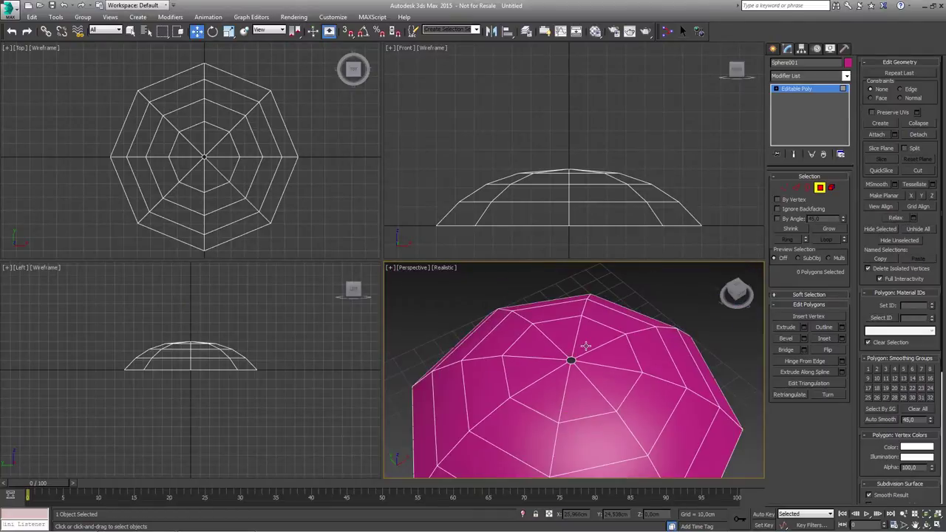
{"action": "middle_click_drag", "start_coordinate": [581, 386], "coordinate": [564, 374], "text": "alt"}
{"action": "left_click", "coordinate": [789, 90]}
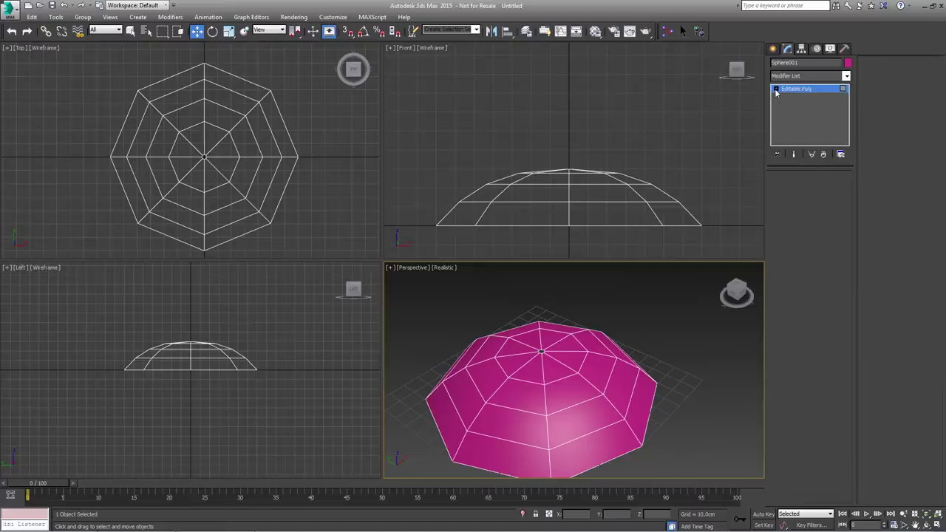
{"action": "left_click", "coordinate": [776, 88]}
{"action": "left_click", "coordinate": [776, 88]}
- Start the Bones tool in a maximized Top view and enable 3D snapping with Pivot and Vertex as snap targets
{"action": "left_click", "coordinate": [773, 48]}
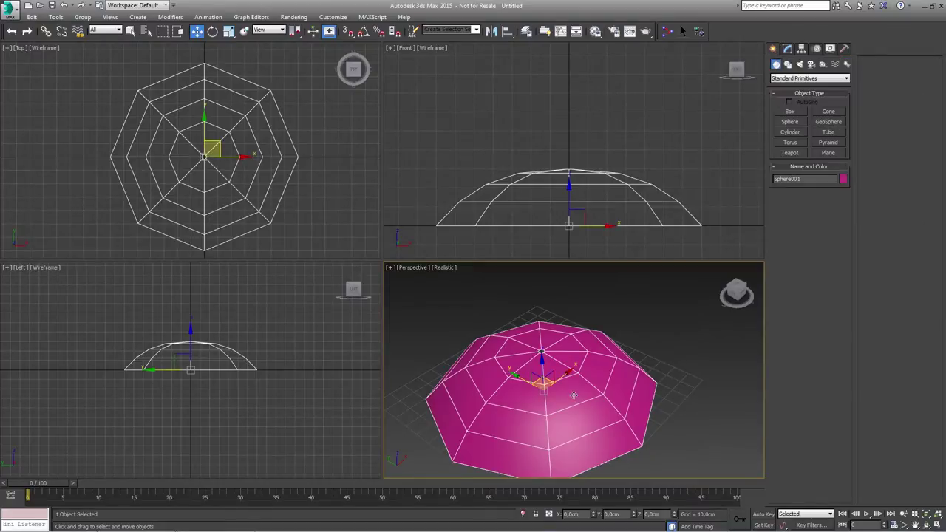
{"action": "middle_click_drag", "start_coordinate": [579, 392], "coordinate": [717, 275]}
{"action": "left_click", "coordinate": [847, 65]}
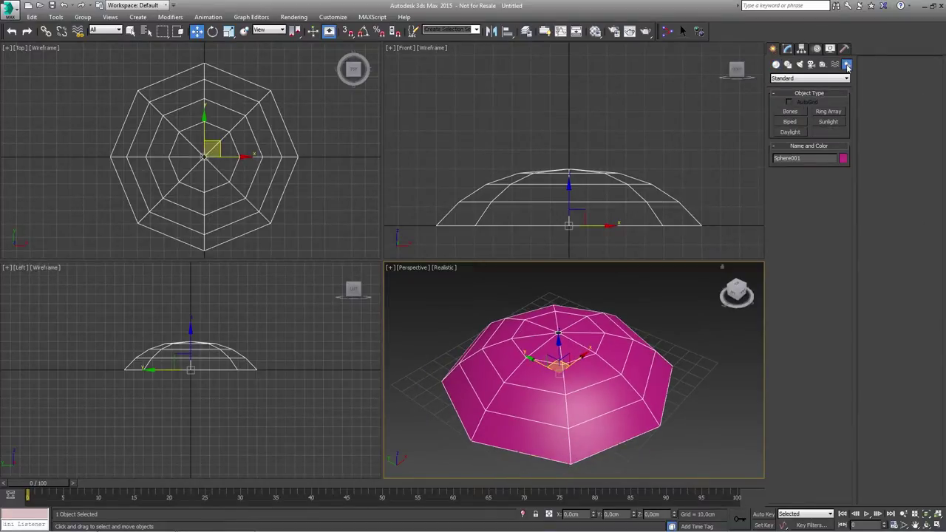
{"action": "left_click", "coordinate": [789, 112]}
{"action": "middle_click_drag", "start_coordinate": [237, 163], "coordinate": [258, 152]}
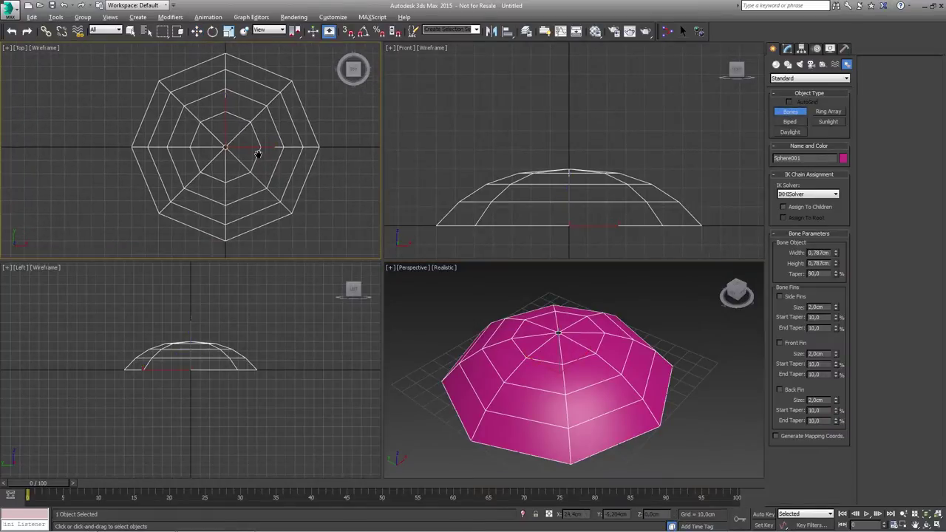
{"action": "key", "text": "alt+w"}
{"action": "middle_click_drag", "start_coordinate": [409, 218], "coordinate": [332, 218]}
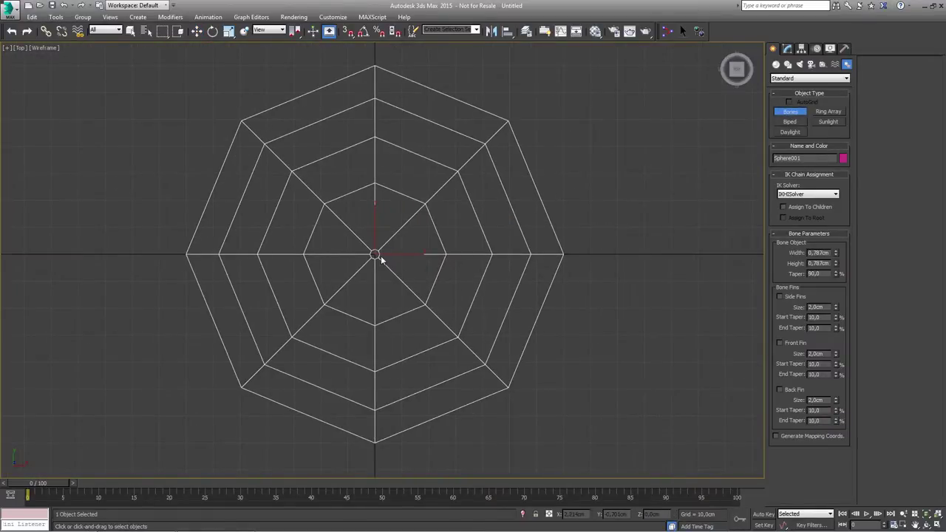
{"action": "left_click", "coordinate": [348, 32]}
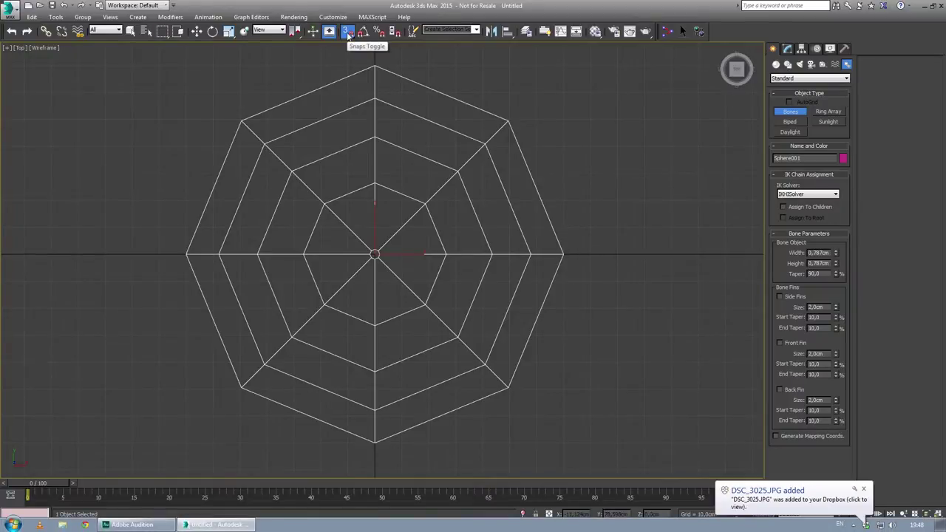
{"action": "left_click_drag", "start_coordinate": [351, 74], "coordinate": [351, 75]}
{"action": "right_click", "coordinate": [347, 32]}
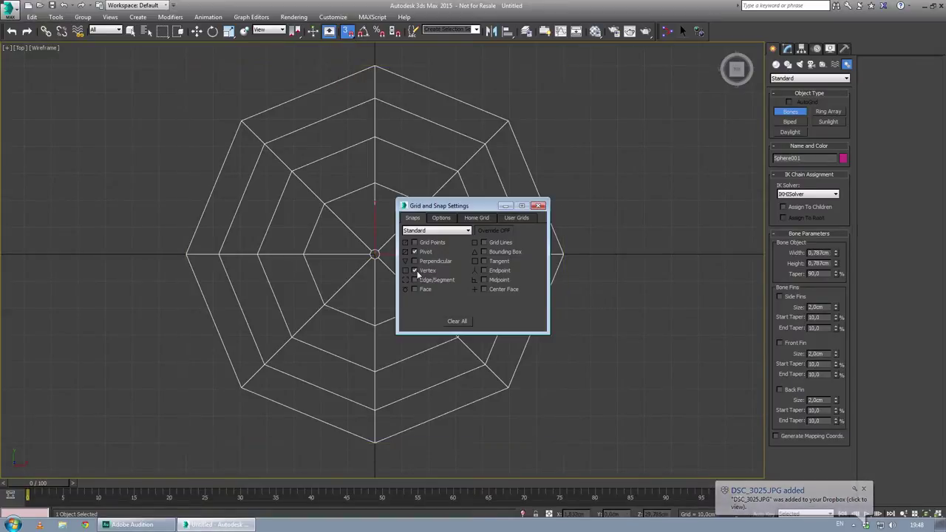
{"action": "left_click", "coordinate": [542, 207]}
- Draw a four-bone chain along the canopy's +X rib, snapping to each vertex from the crown hole to the rim
{"action": "scroll", "coordinate": [368, 262], "scroll_direction": "down", "scroll_amount": 1}
{"action": "scroll", "coordinate": [398, 238], "scroll_direction": "up", "scroll_amount": 6}
{"action": "scroll", "coordinate": [358, 269], "scroll_direction": "down", "scroll_amount": 5}
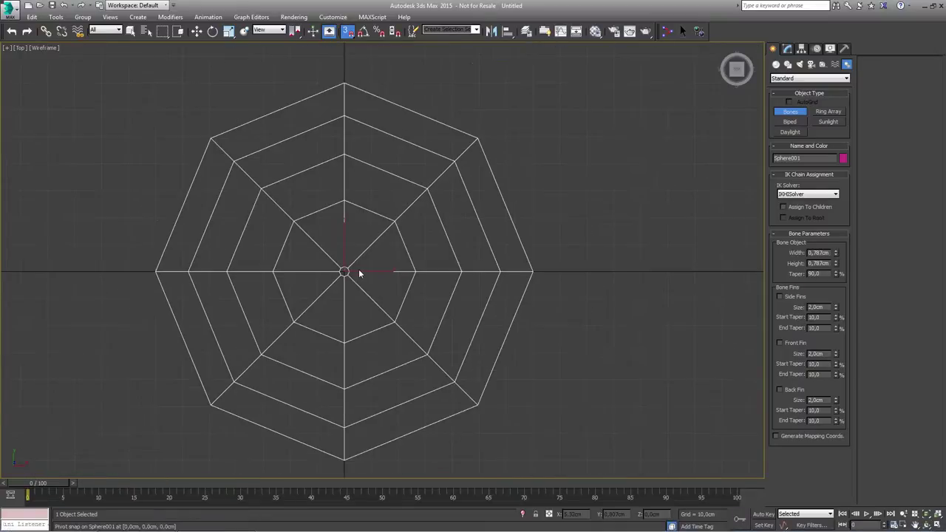
{"action": "scroll", "coordinate": [358, 269], "scroll_direction": "up", "scroll_amount": 2}
{"action": "scroll", "coordinate": [355, 269], "scroll_direction": "up", "scroll_amount": 2}
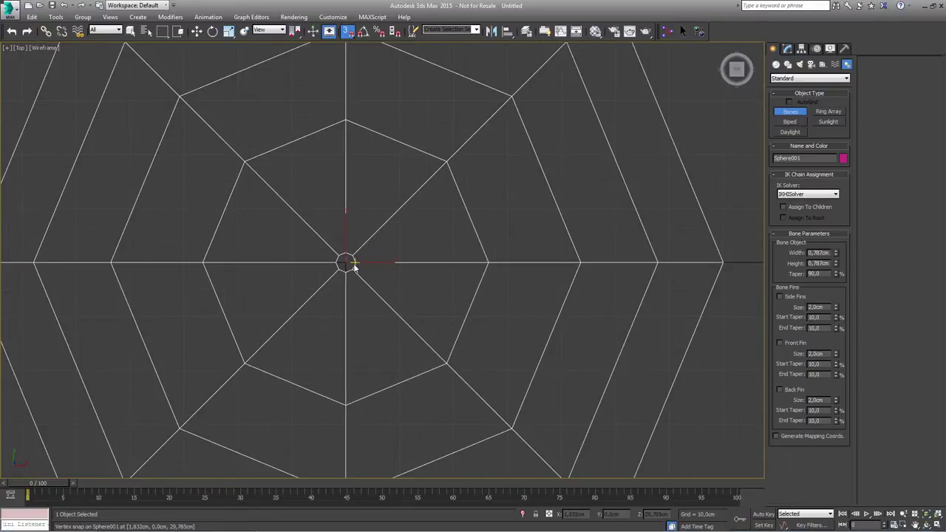
{"action": "left_click", "coordinate": [354, 266]}
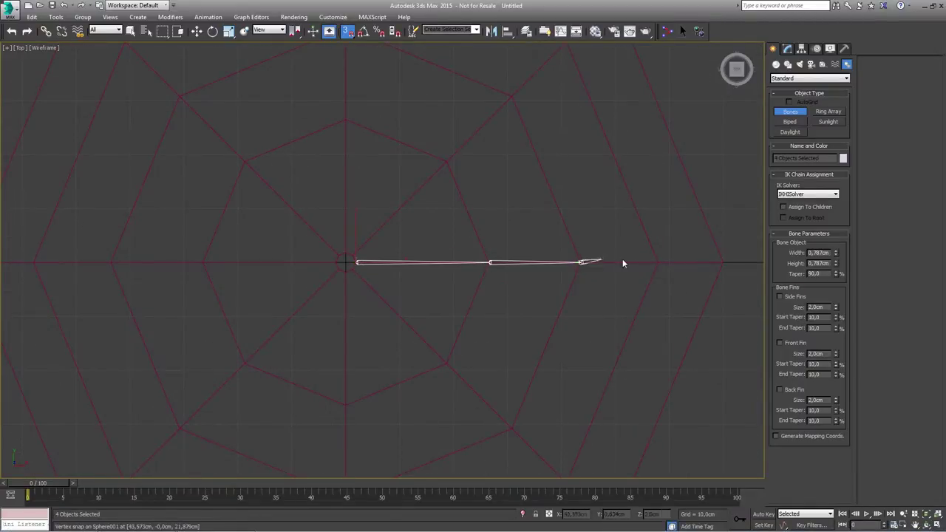
{"action": "left_click", "coordinate": [657, 263]}
{"action": "right_click", "coordinate": [695, 287]}
{"action": "scroll", "coordinate": [484, 255], "scroll_direction": "down", "scroll_amount": 4}
{"action": "key", "text": "w"}
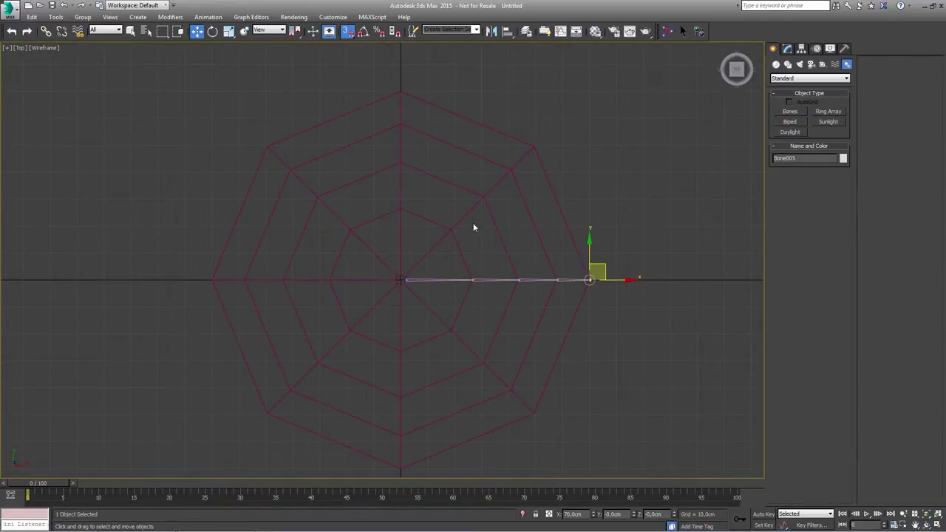
- Change the canopy's object color to light green so it stands apart from the bones
{"action": "key", "text": "q"}
{"action": "left_click", "coordinate": [438, 242]}
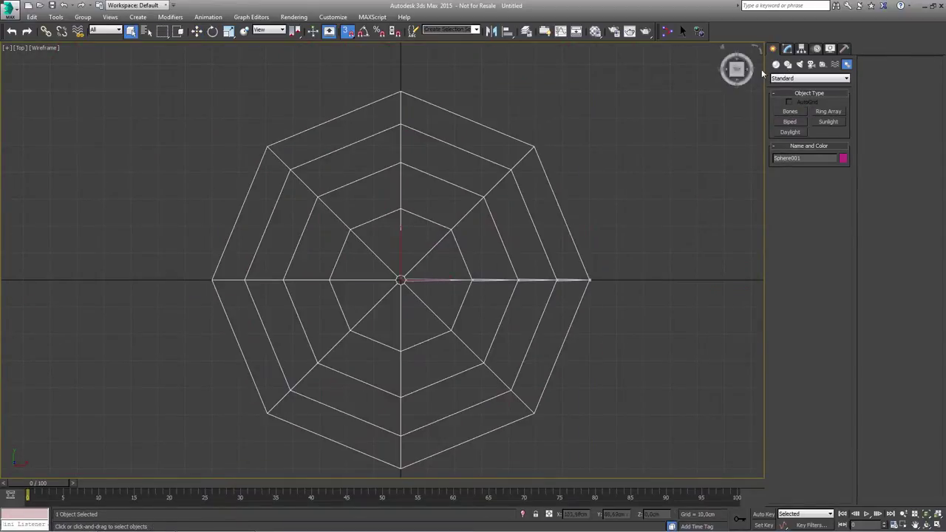
{"action": "left_click", "coordinate": [787, 48]}
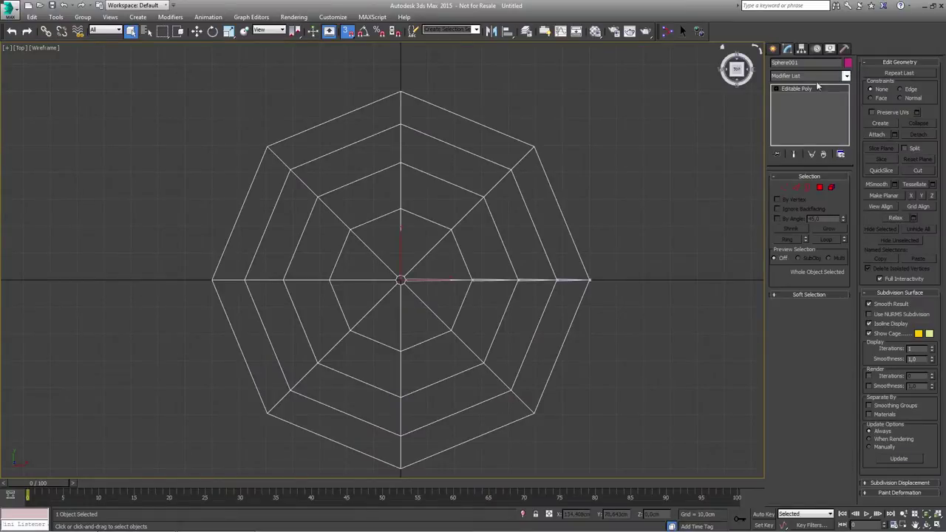
{"action": "left_click", "coordinate": [847, 63]}
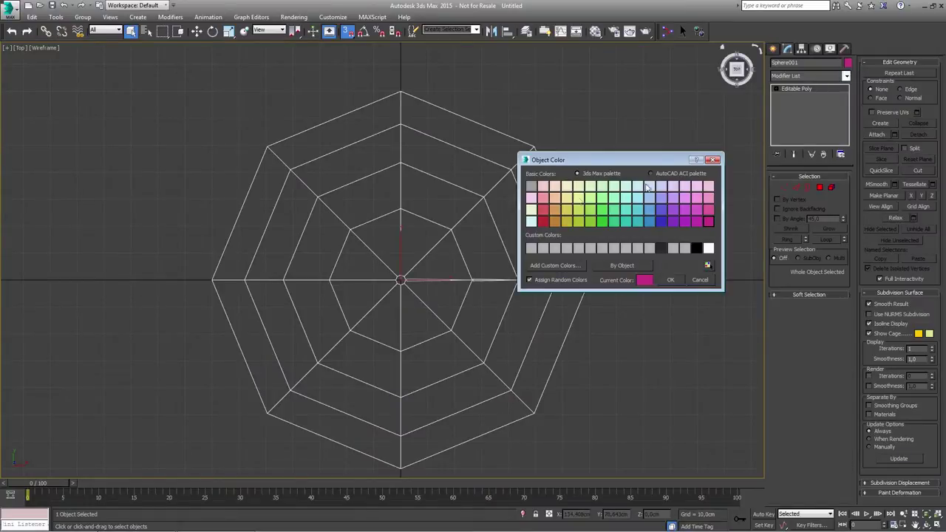
{"action": "left_click", "coordinate": [667, 279]}
{"action": "left_click", "coordinate": [637, 226]}
{"action": "middle_click_drag", "start_coordinate": [423, 252], "coordinate": [419, 254]}
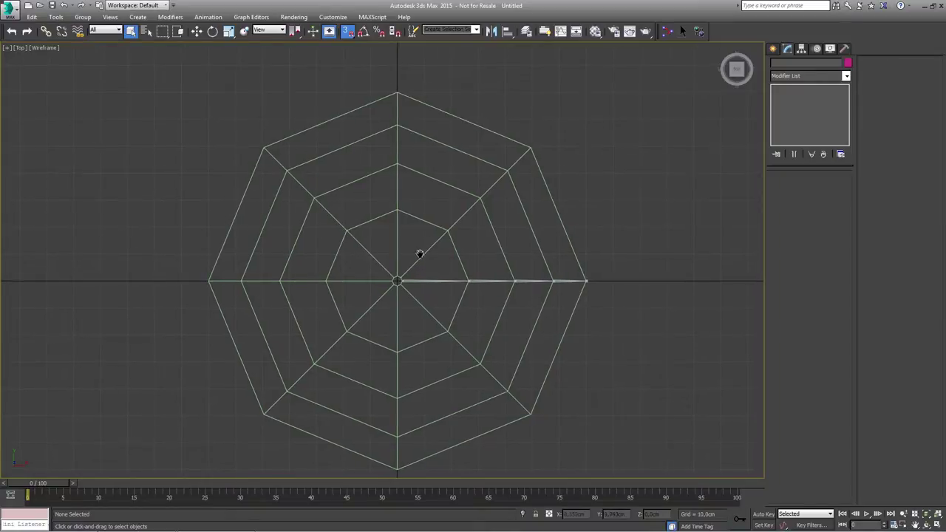
- Draw a four-bone chain along the diagonal +X+Y rib, snapping to its vertices from the crown hole to the rim
{"action": "left_click", "coordinate": [774, 50]}
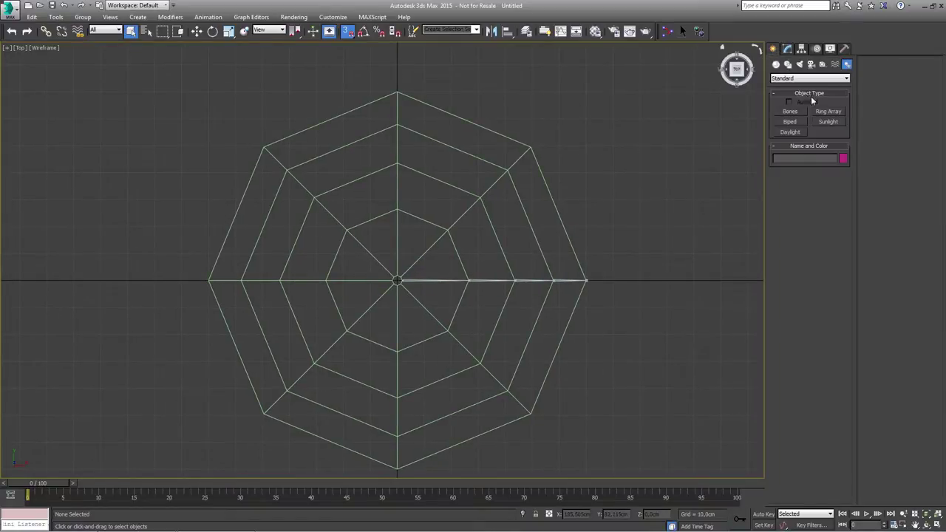
{"action": "left_click", "coordinate": [785, 113]}
{"action": "left_click", "coordinate": [448, 229]}
{"action": "left_click", "coordinate": [482, 196]}
{"action": "left_click", "coordinate": [509, 170]}
{"action": "right_click", "coordinate": [478, 179]}
- Draw a four-bone chain along the +Y rib, snapping to its vertices from the crown hole to the rim
{"action": "scroll", "coordinate": [397, 279], "scroll_direction": "up", "scroll_amount": 5}
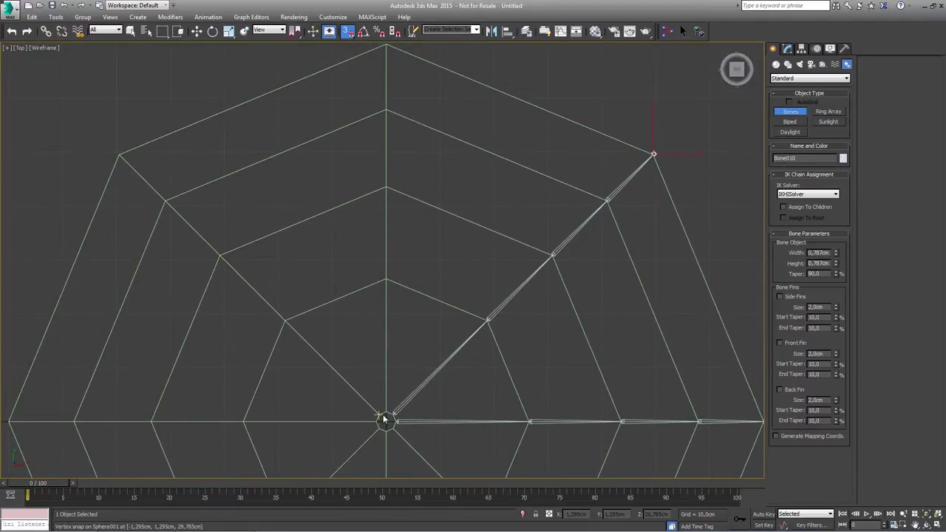
{"action": "left_click", "coordinate": [386, 278]}
{"action": "left_click", "coordinate": [386, 186]}
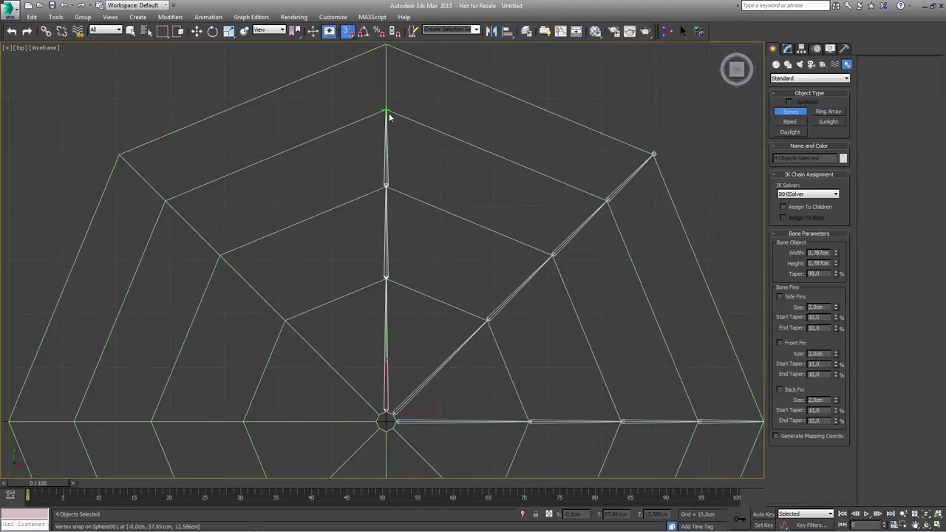
{"action": "left_click", "coordinate": [384, 48]}
{"action": "right_click", "coordinate": [385, 51]}
{"action": "middle_click_drag", "start_coordinate": [353, 214], "coordinate": [401, 214]}
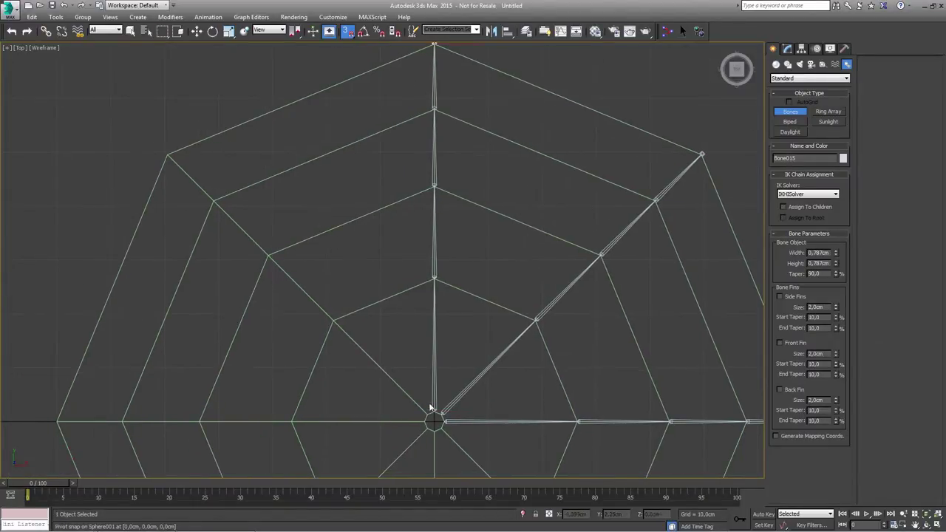
{"action": "left_click", "coordinate": [431, 411]}
{"action": "right_click", "coordinate": [413, 394]}
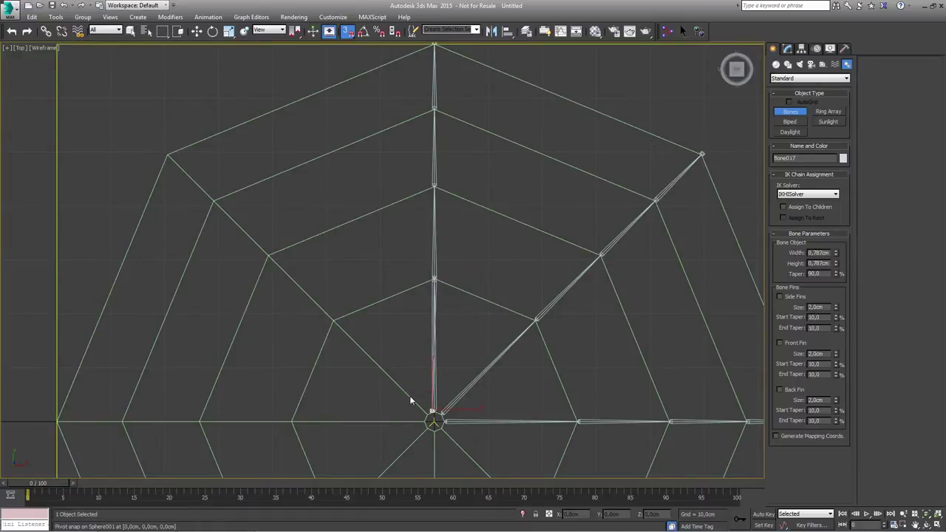
{"action": "key", "text": "ctrl+z"}
- Draw a four-bone chain along the diagonal -X+Y rib, snapping to its vertices from the crown hole to the rim
{"action": "left_click", "coordinate": [425, 415]}
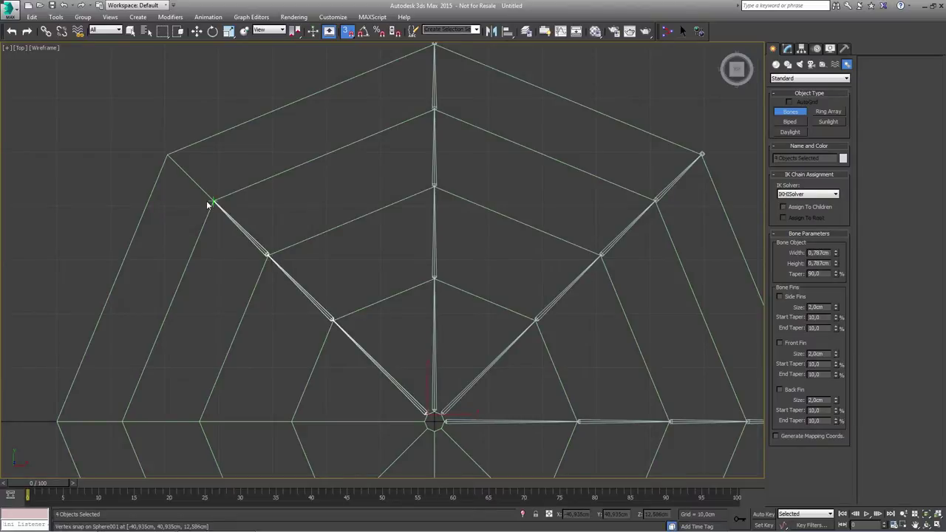
{"action": "left_click", "coordinate": [165, 157]}
{"action": "right_click", "coordinate": [165, 157]}
- Draw a four-bone chain along the -X rib, snapping to its vertices from the crown hole to the rim
{"action": "middle_click_drag", "start_coordinate": [369, 391], "coordinate": [389, 284]}
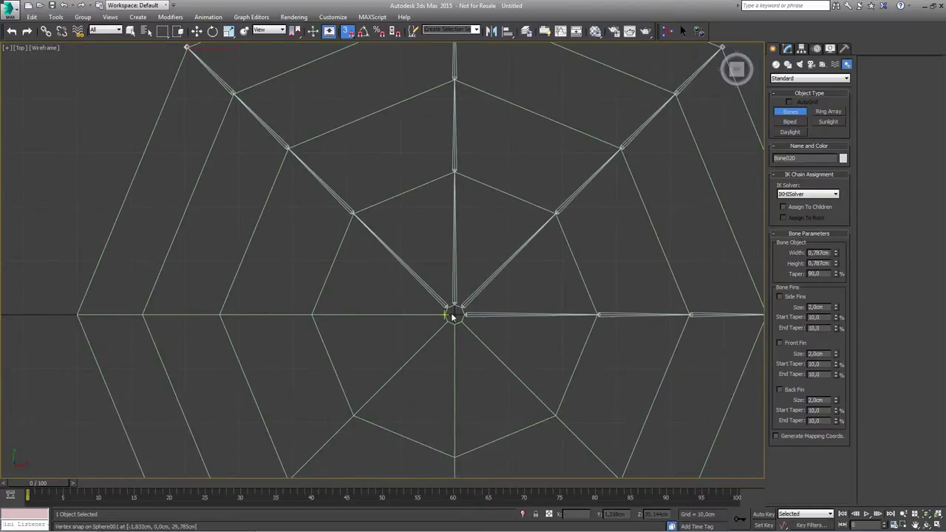
{"action": "left_click", "coordinate": [445, 315]}
{"action": "left_click", "coordinate": [311, 316]}
{"action": "left_click", "coordinate": [220, 316]}
{"action": "left_click", "coordinate": [142, 316]}
{"action": "left_click", "coordinate": [76, 316]}
{"action": "right_click", "coordinate": [76, 316]}
- Draw a four-bone chain along the diagonal -X-Y rib, snapping to its vertices from the crown hole to the rim
{"action": "middle_click_drag", "start_coordinate": [414, 357], "coordinate": [410, 255]}
{"action": "left_click", "coordinate": [450, 213]}
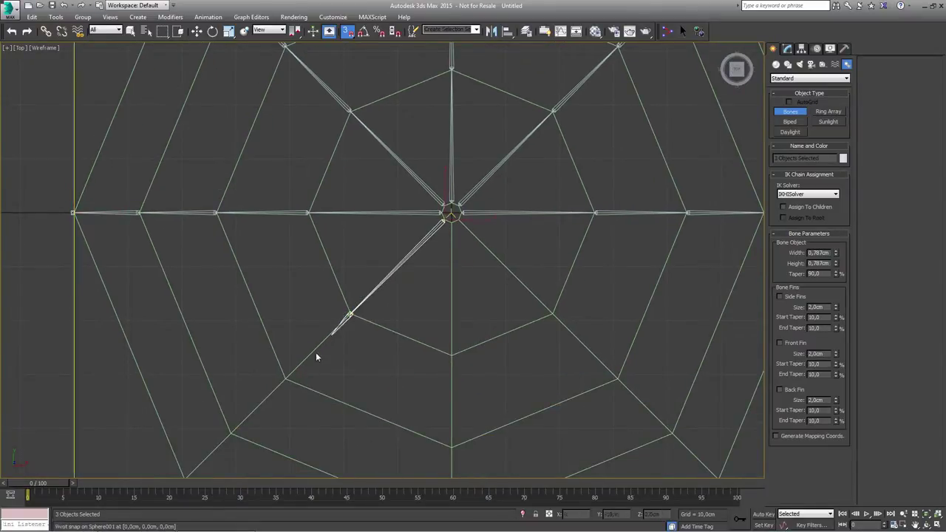
{"action": "left_click", "coordinate": [227, 434]}
{"action": "middle_click_drag", "start_coordinate": [254, 385], "coordinate": [325, 234]}
{"action": "left_click", "coordinate": [256, 330]}
{"action": "right_click", "coordinate": [257, 330]}
- Draw a four-bone chain along the -Y rib, snapping to its vertices from the crown hole to the rim
{"action": "left_click", "coordinate": [522, 61]}
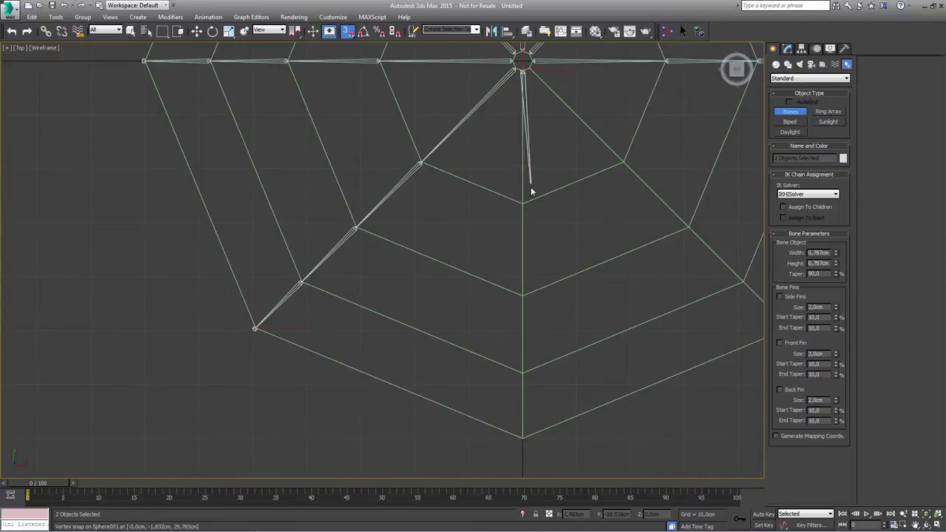
{"action": "left_click", "coordinate": [523, 202]}
{"action": "left_click", "coordinate": [523, 297]}
{"action": "left_click", "coordinate": [522, 372]}
{"action": "left_click", "coordinate": [522, 437]}
{"action": "right_click", "coordinate": [550, 359]}
- Draw a four-bone chain along the diagonal +X-Y rib, snapping to its vertices from the crown hole to the rim
{"action": "middle_click_drag", "start_coordinate": [582, 114], "coordinate": [479, 155]}
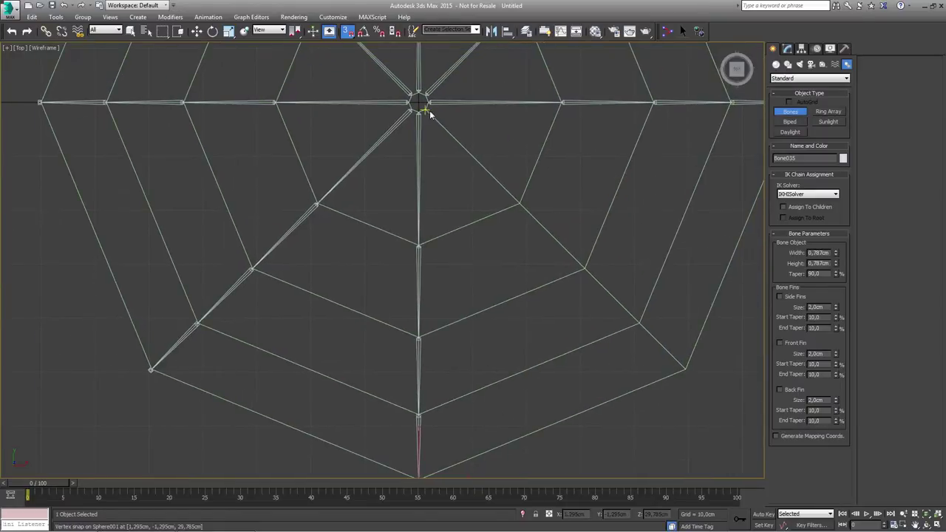
{"action": "left_click", "coordinate": [423, 105]}
{"action": "left_click", "coordinate": [520, 203]}
{"action": "left_click", "coordinate": [585, 271]}
{"action": "left_click", "coordinate": [640, 323]}
{"action": "left_click", "coordinate": [686, 369]}
{"action": "right_click", "coordinate": [643, 319]}
- Maximize the Perspective view, set it to Shaded with the grid hidden, and inspect the bone chains from beneath the canopy
{"action": "scroll", "coordinate": [513, 237], "scroll_direction": "down", "scroll_amount": 6}
{"action": "middle_click_drag", "start_coordinate": [509, 228], "coordinate": [441, 280]}
{"action": "key", "text": "alt+w"}
{"action": "middle_click_drag", "start_coordinate": [591, 384], "coordinate": [566, 359]}
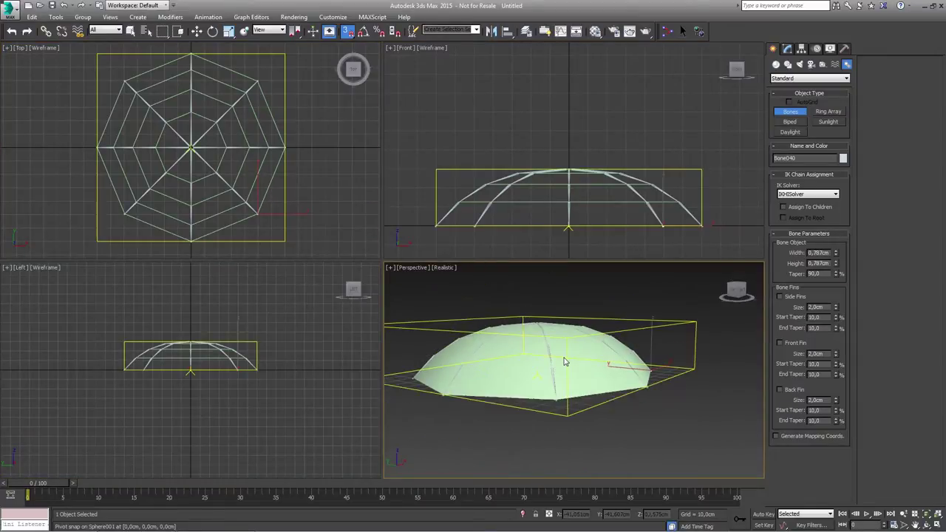
{"action": "key", "text": "alt+w"}
{"action": "middle_click_drag", "start_coordinate": [390, 322], "coordinate": [396, 302], "text": "alt"}
{"action": "mouse_move", "coordinate": [385, 269]}
{"action": "middle_mouse_down", "text": "alt"}
{"action": "mouse_move", "coordinate": [384, 279]}
{"action": "mouse_move", "coordinate": [419, 275]}
{"action": "middle_mouse_up", "text": "alt"}
{"action": "left_click", "coordinate": [60, 47]}
{"action": "left_click", "coordinate": [81, 70]}
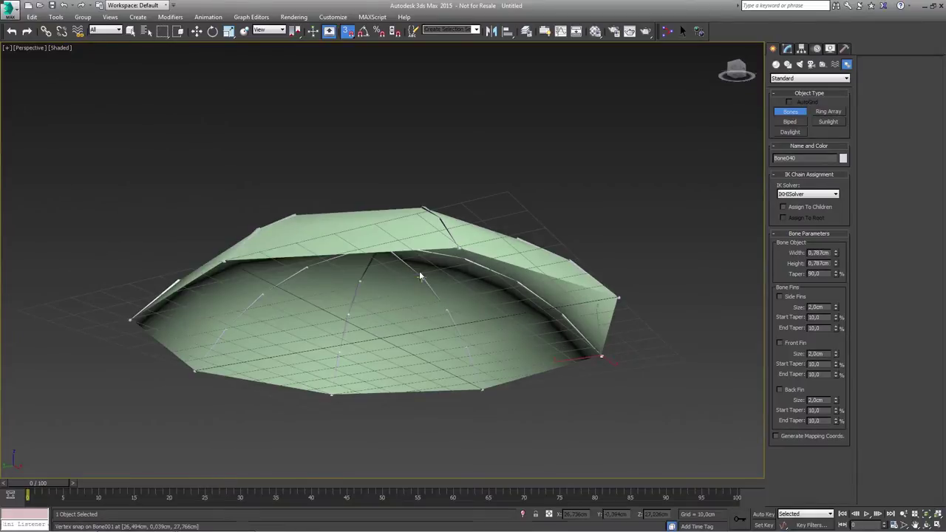
{"action": "key", "text": "g"}
{"action": "left_click", "coordinate": [419, 273]}
{"action": "middle_click_drag", "start_coordinate": [434, 296], "coordinate": [430, 260], "text": "alt"}
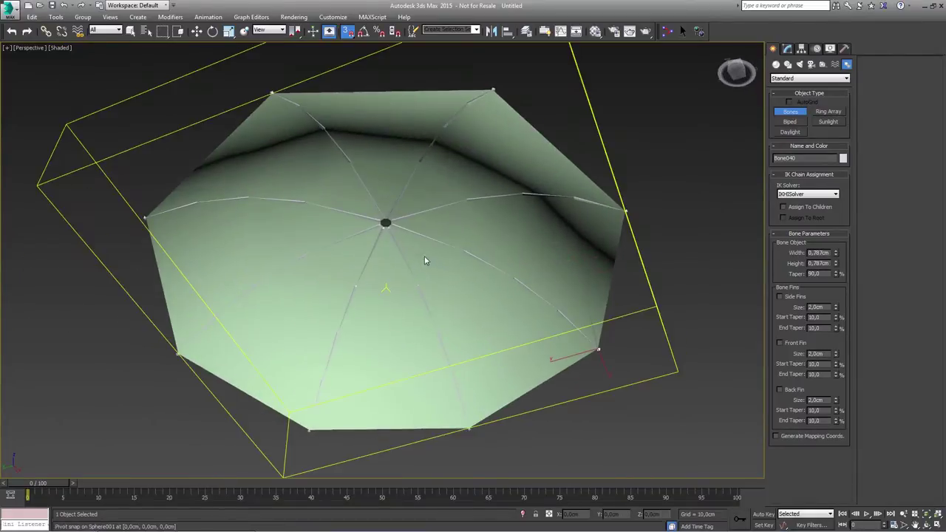
- End bone creation and place a Point helper with Cross display above the canopy in the Front view
{"action": "scroll", "coordinate": [415, 256], "scroll_direction": "up", "scroll_amount": 3}
{"action": "right_click", "coordinate": [412, 254]}
{"action": "left_click", "coordinate": [410, 221]}
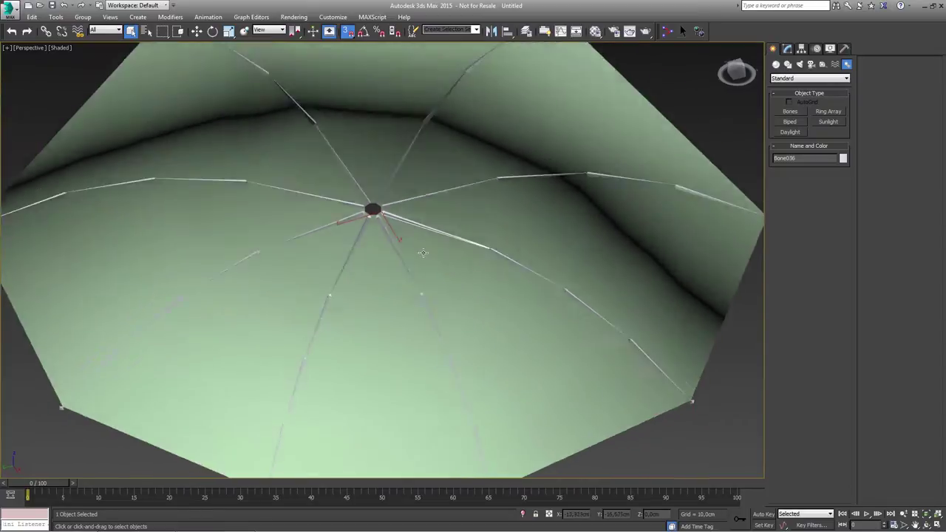
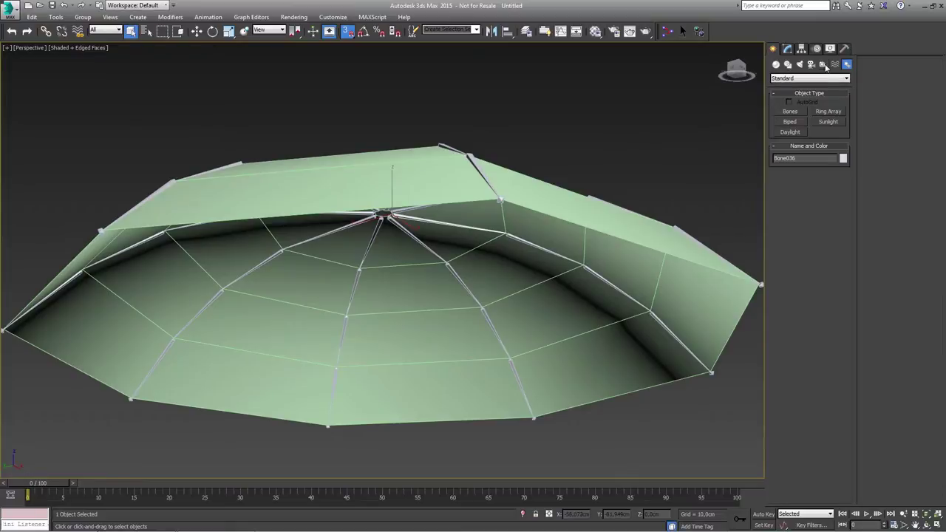
{"action": "left_click", "coordinate": [777, 65]}
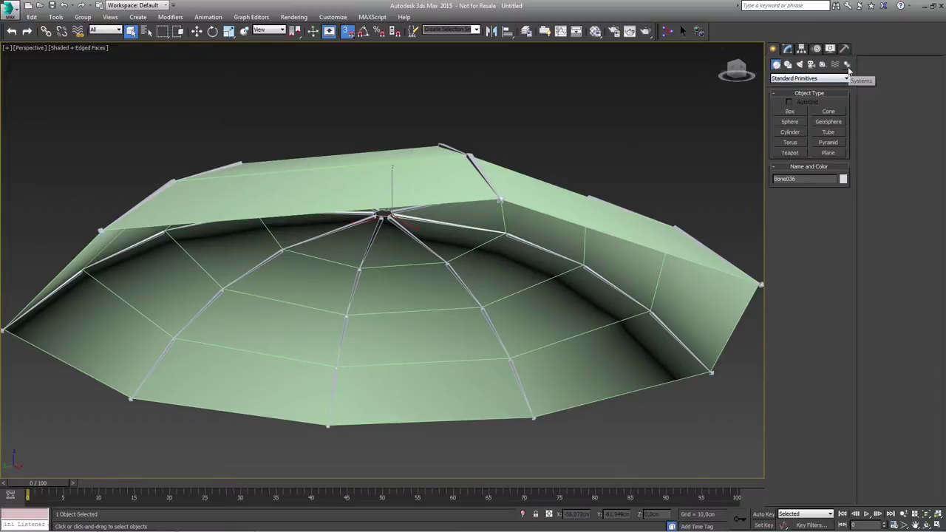
{"action": "left_click", "coordinate": [823, 65]}
{"action": "left_click", "coordinate": [790, 142]}
{"action": "key", "text": "alt+w"}
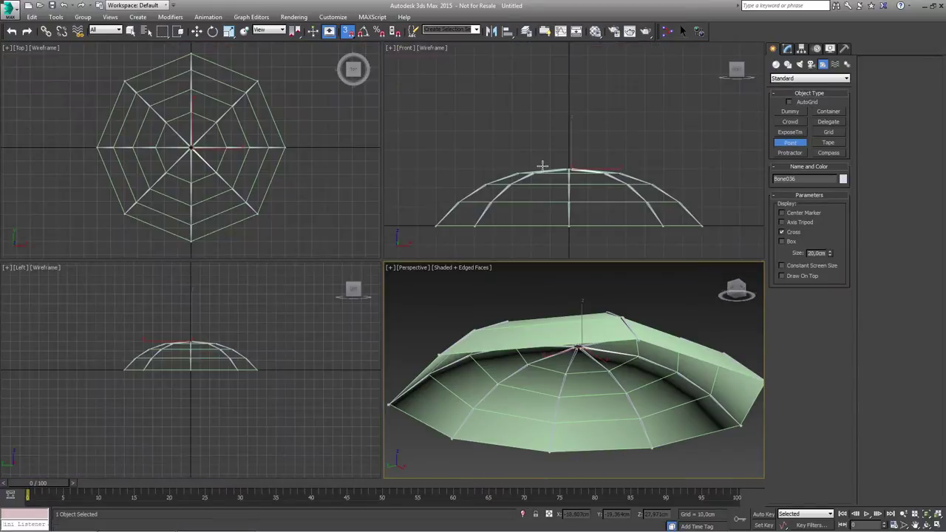
{"action": "middle_click_drag", "start_coordinate": [619, 124], "coordinate": [614, 136]}
{"action": "left_click", "coordinate": [622, 119]}
{"action": "right_click", "coordinate": [631, 152]}
{"action": "key", "text": "w"}
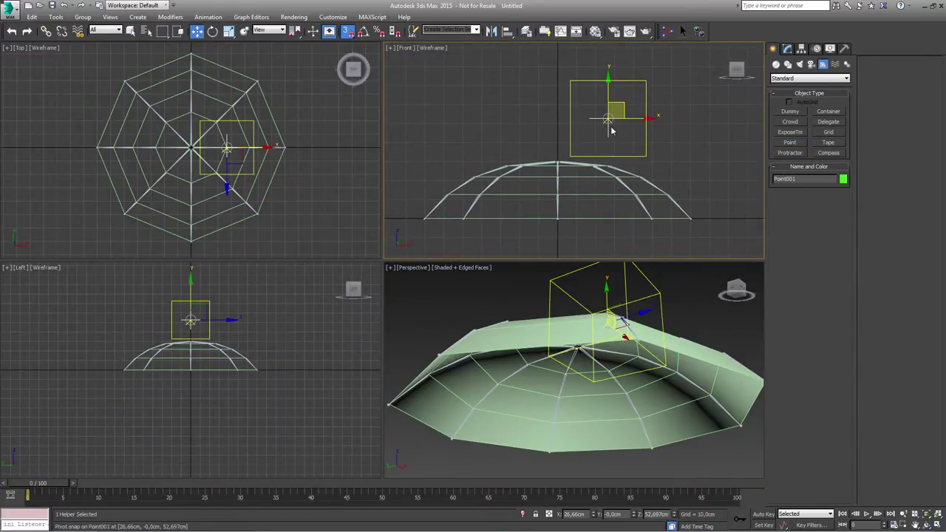
- Center the Point helper on the world origin, raise it to about 7 cm in Z, and maximize the Perspective view
{"action": "right_click", "coordinate": [592, 515]}
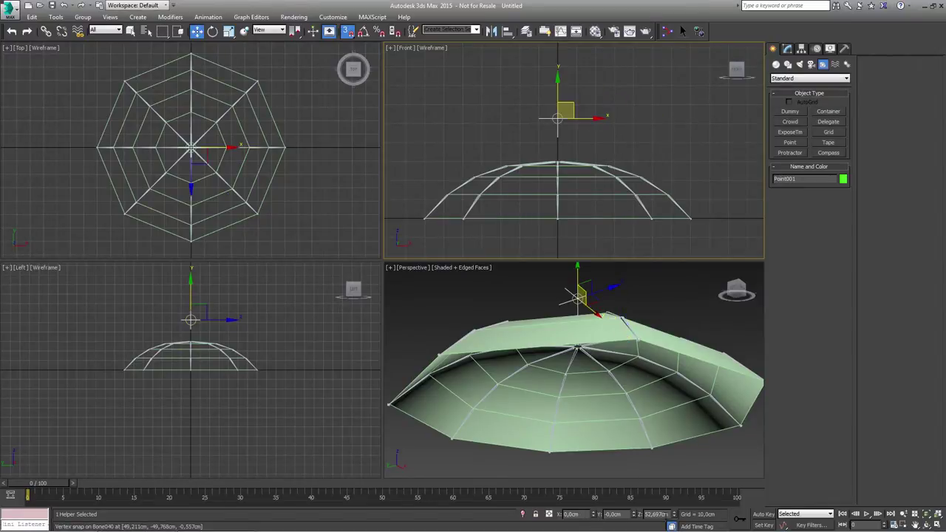
{"action": "right_click", "coordinate": [672, 515]}
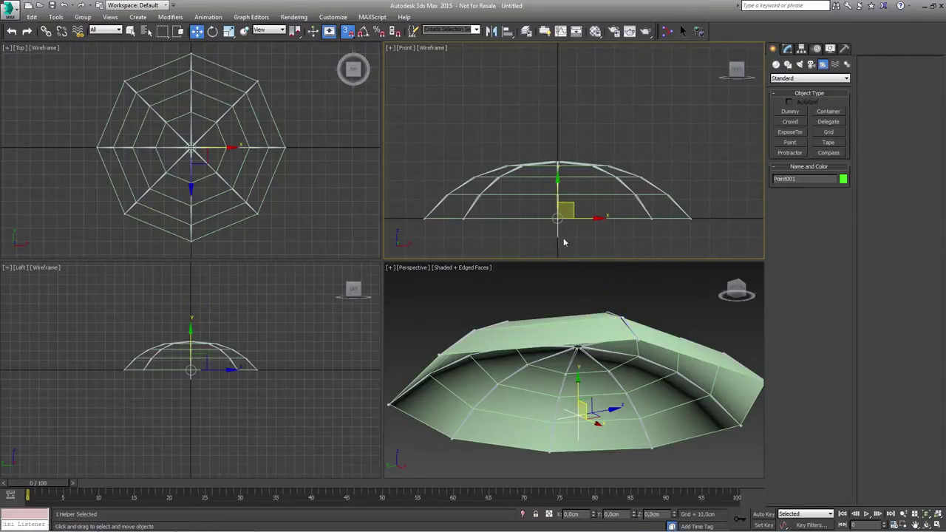
{"action": "scroll", "coordinate": [574, 167], "scroll_direction": "up", "scroll_amount": 4}
{"action": "left_click_drag", "start_coordinate": [573, 167], "coordinate": [573, 137]}
{"action": "middle_click_drag", "start_coordinate": [574, 330], "coordinate": [561, 354], "text": "alt"}
{"action": "key", "text": "alt+w"}
{"action": "scroll", "coordinate": [387, 211], "scroll_direction": "up", "scroll_amount": 3}
{"action": "scroll", "coordinate": [388, 210], "scroll_direction": "up", "scroll_amount": 3}
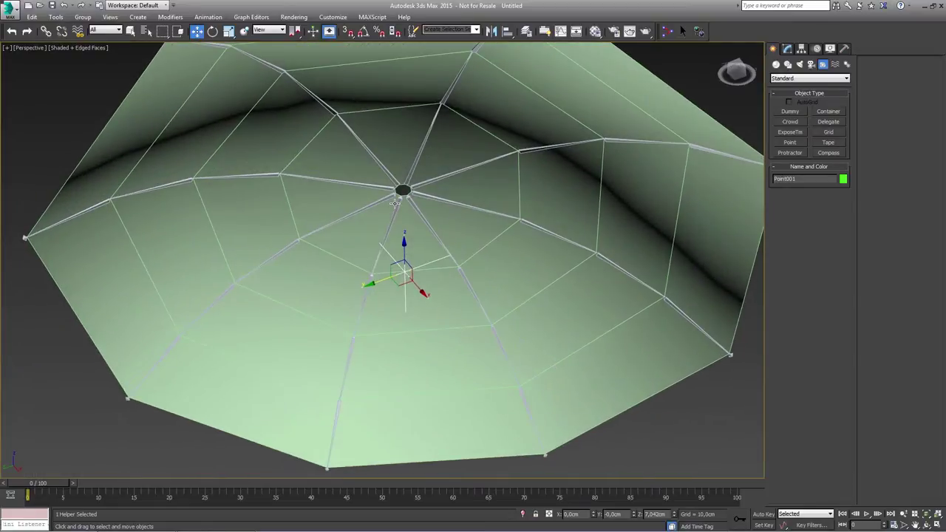
- Try to draw a strut bone from the -Y rib's first joint to the Point helper, and undo it
{"action": "left_click", "coordinate": [847, 64]}
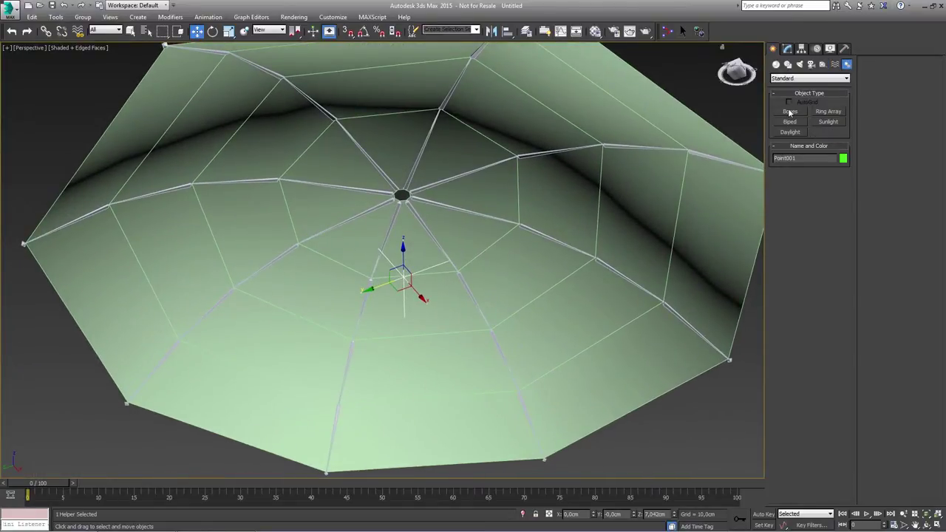
{"action": "left_click", "coordinate": [790, 111]}
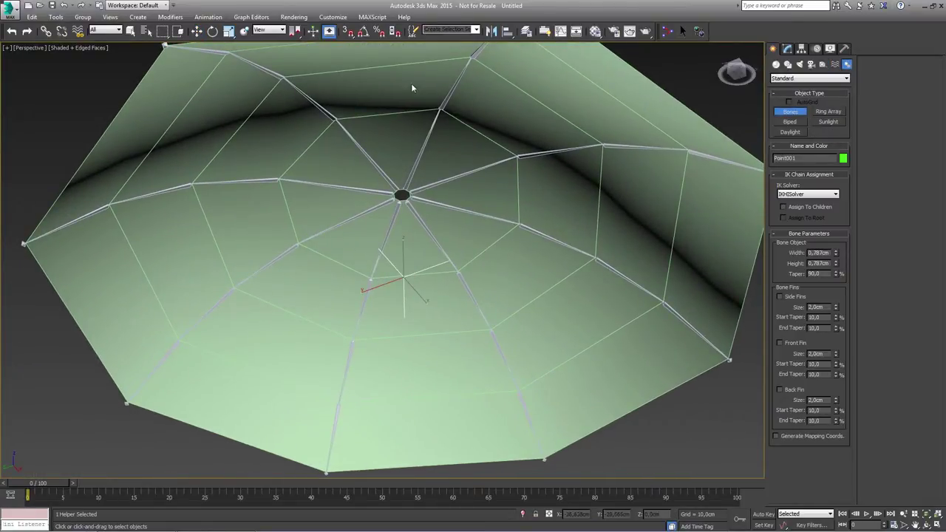
{"action": "middle_click_drag", "start_coordinate": [463, 209], "coordinate": [462, 217], "text": "alt"}
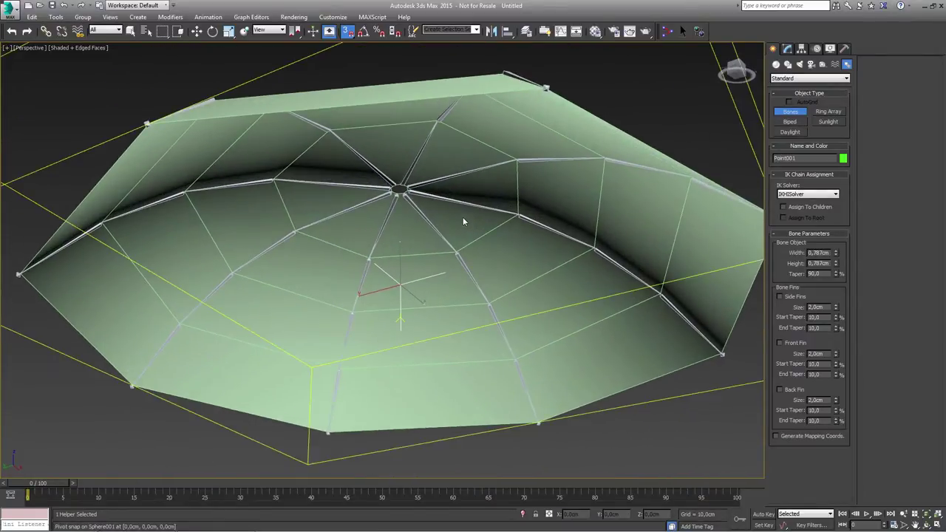
{"action": "left_click", "coordinate": [516, 161]}
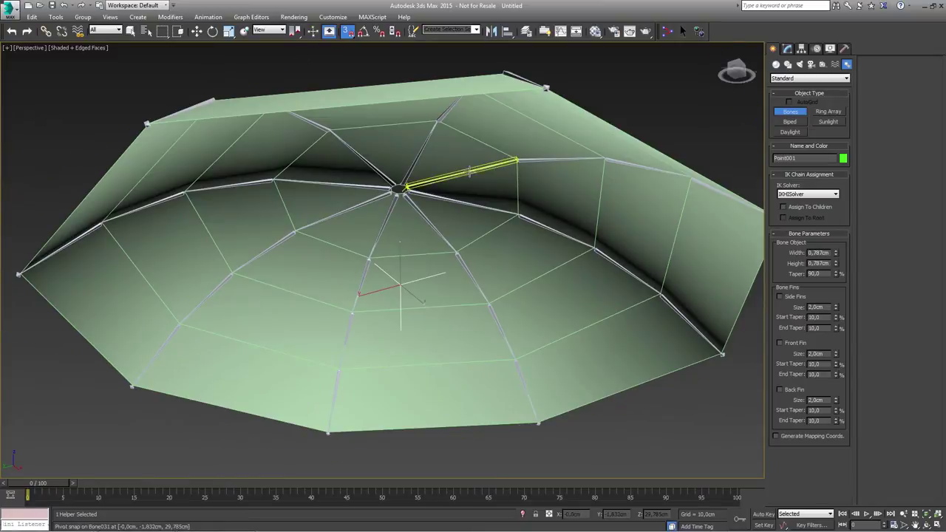
{"action": "left_click", "coordinate": [427, 183]}
{"action": "right_click", "coordinate": [427, 182]}
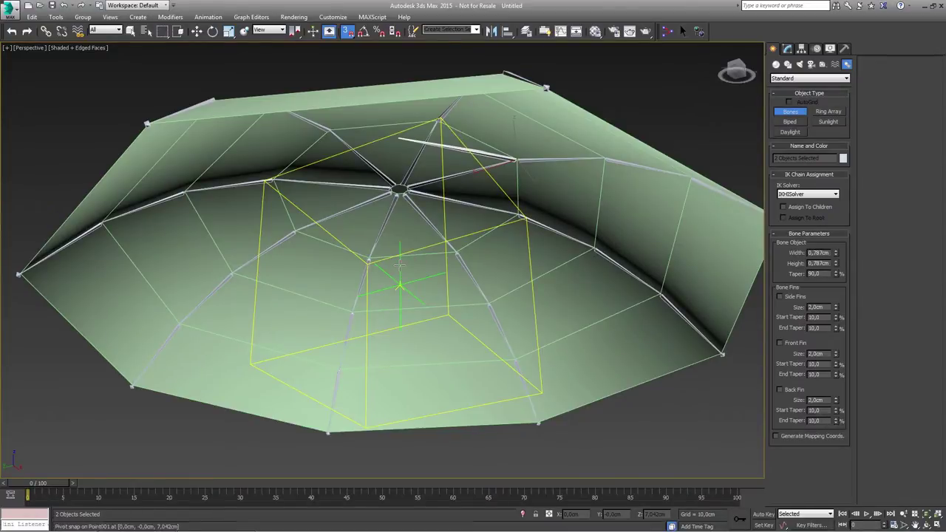
{"action": "left_click", "coordinate": [400, 264]}
{"action": "middle_click_drag", "start_coordinate": [439, 194], "coordinate": [438, 236], "text": "alt"}
{"action": "right_click", "coordinate": [437, 198]}
{"action": "middle_click_drag", "start_coordinate": [437, 142], "coordinate": [449, 125], "text": "alt"}
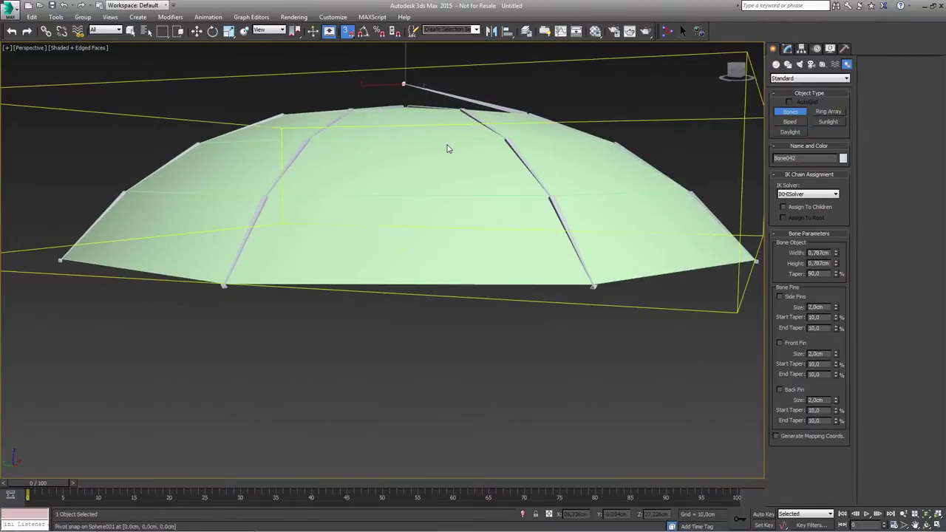
{"action": "key", "text": "ctrl+z"}
{"action": "key", "text": "ctrl+z"}
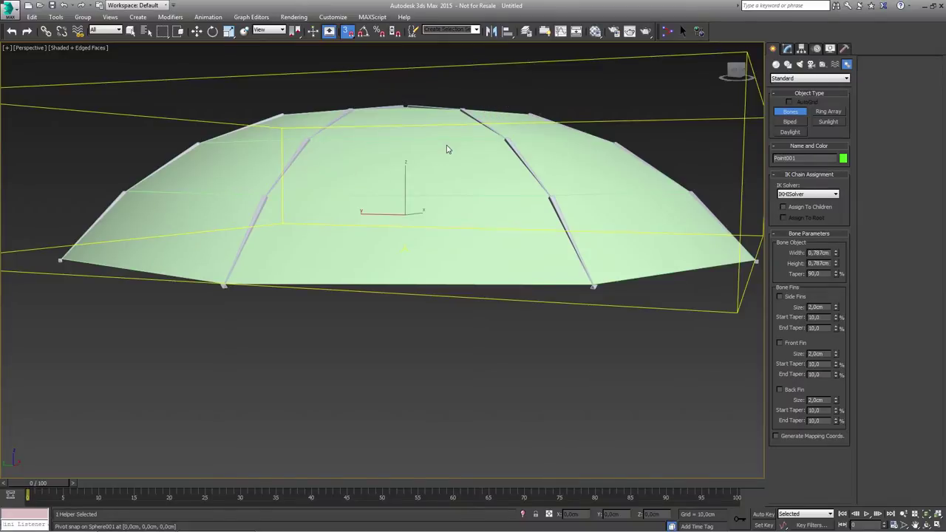
- Select all the rib bones through one of them with Select Similar and hide them, leaving the canopy and Point helper
{"action": "key", "text": "w"}
{"action": "middle_click_drag", "start_coordinate": [424, 220], "coordinate": [429, 157], "text": "alt"}
{"action": "key", "text": "q"}
{"action": "left_click", "coordinate": [425, 125]}
{"action": "middle_click_drag", "start_coordinate": [425, 143], "coordinate": [423, 176], "text": "alt"}
{"action": "right_click", "coordinate": [423, 176]}
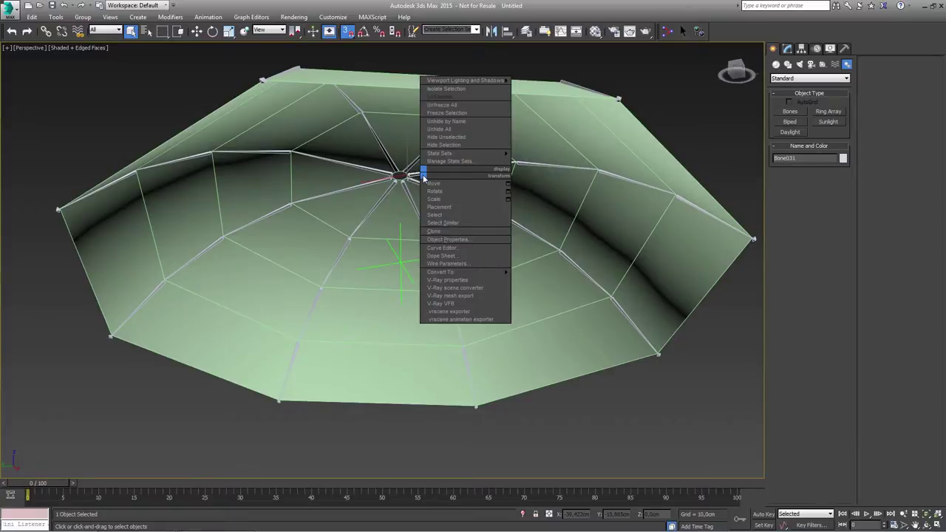
{"action": "left_click", "coordinate": [443, 226]}
{"action": "middle_click_drag", "start_coordinate": [435, 211], "coordinate": [392, 207], "text": "alt"}
{"action": "right_click", "coordinate": [393, 207]}
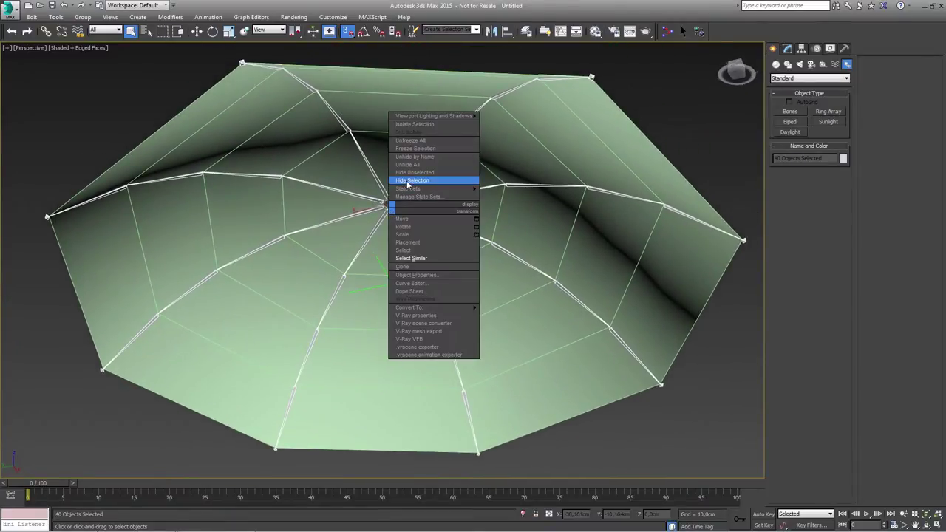
{"action": "left_click", "coordinate": [407, 181]}
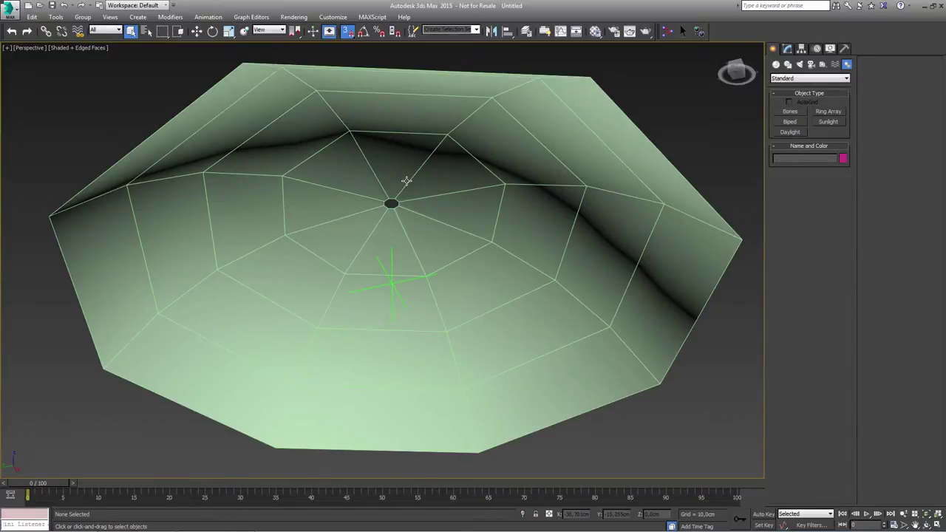
{"action": "left_click", "coordinate": [789, 112]}
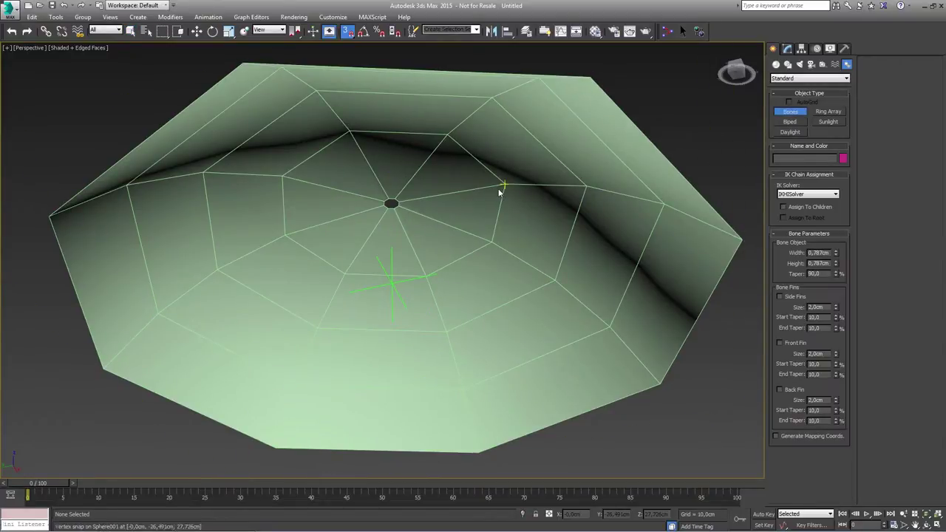
{"action": "mouse_move", "coordinate": [444, 233]}
{"action": "middle_mouse_down", "text": "alt"}
{"action": "mouse_move", "coordinate": [442, 217]}
{"action": "mouse_move", "coordinate": [439, 233]}
{"action": "middle_mouse_up", "text": "alt"}
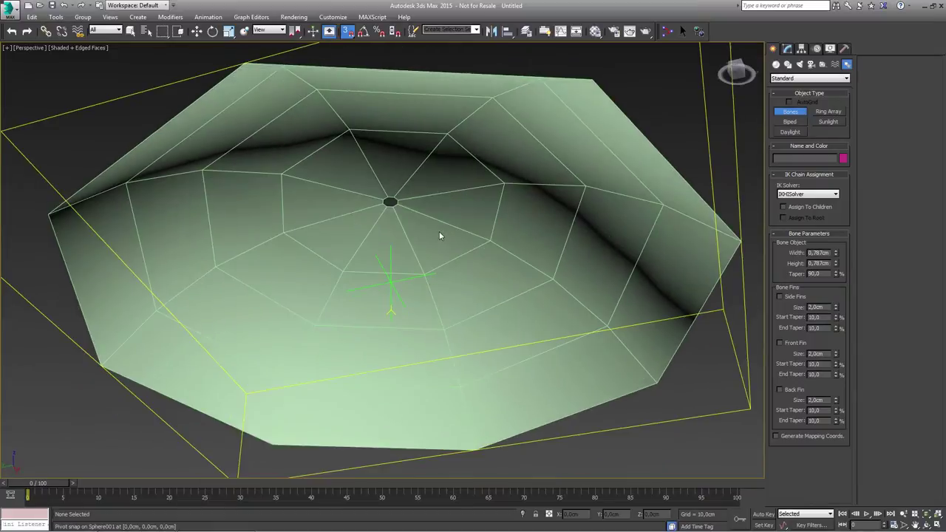
{"action": "right_click", "coordinate": [502, 183]}
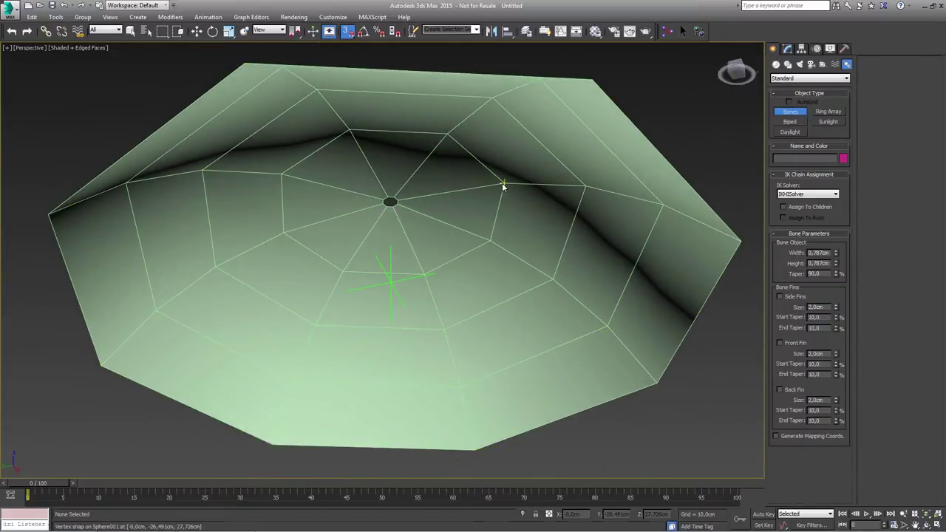
{"action": "middle_click_drag", "start_coordinate": [452, 245], "coordinate": [452, 256], "text": "alt"}
{"action": "key", "text": "q"}
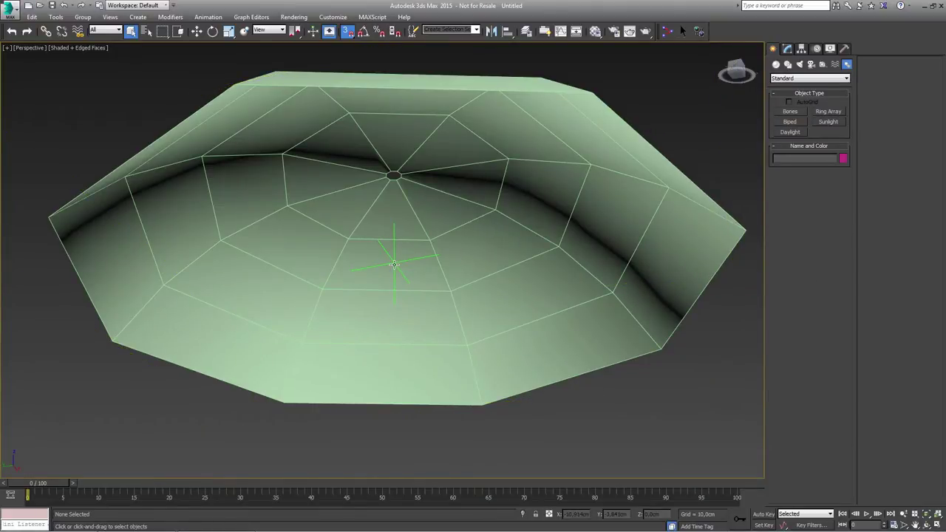
- Check which snap types are enabled in the Grid and Snap Settings
{"action": "right_click", "coordinate": [347, 33]}
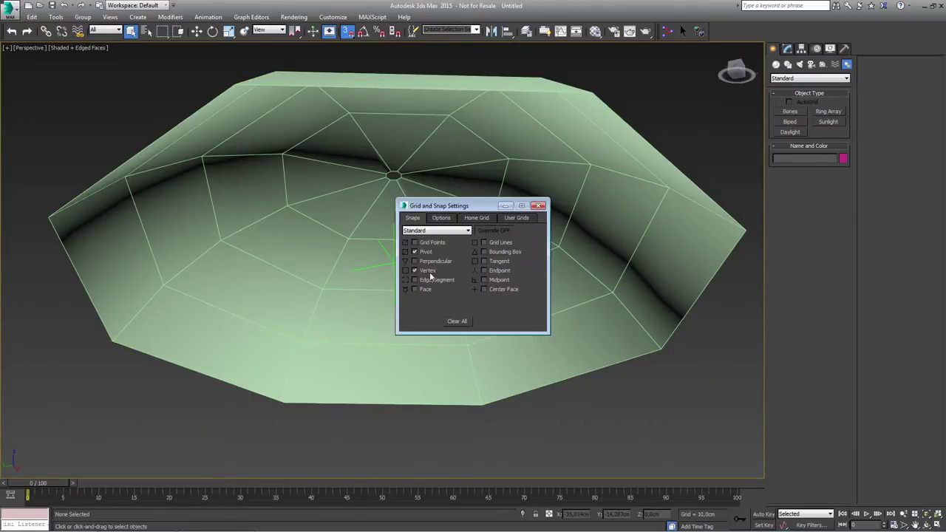
{"action": "left_click_drag", "start_coordinate": [445, 208], "coordinate": [574, 173]}
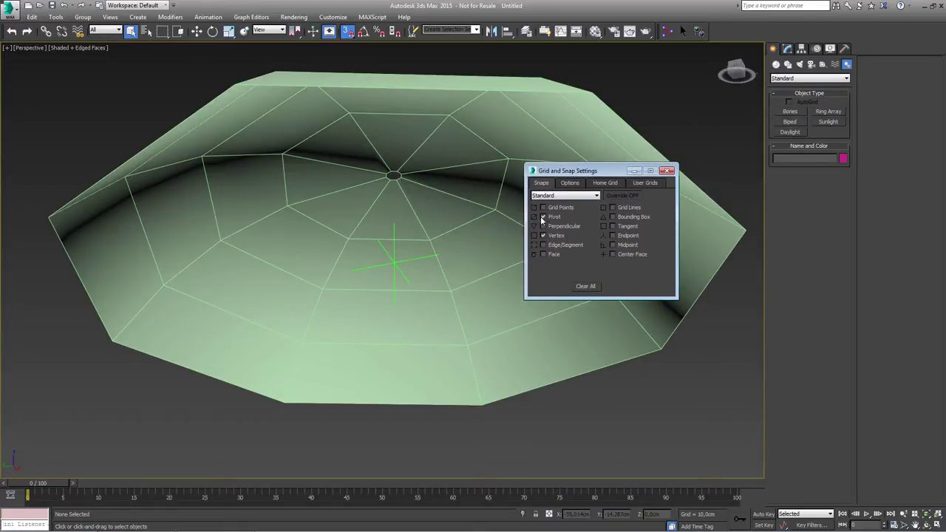
{"action": "left_click", "coordinate": [667, 172]}
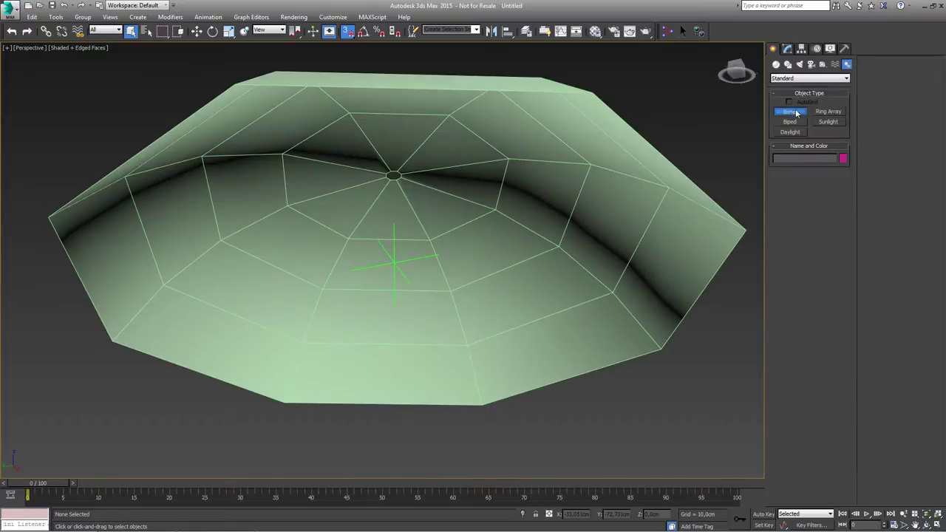
- Draw a strut bone from the -Y rib's first vertex outside the crown hole, snapping its end to the Point helper
{"action": "left_click", "coordinate": [796, 113]}
{"action": "scroll", "coordinate": [429, 198], "scroll_direction": "up", "scroll_amount": 2}
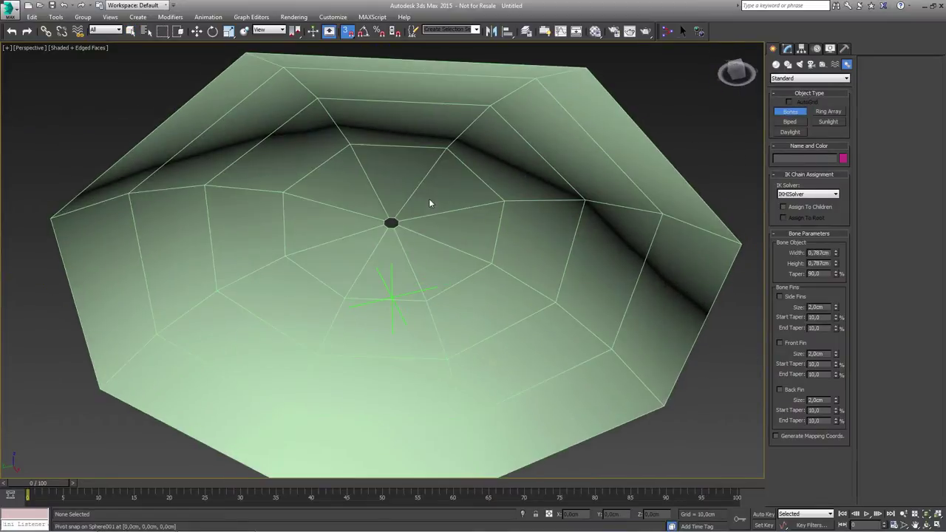
{"action": "left_click", "coordinate": [503, 202]}
{"action": "left_click", "coordinate": [455, 252]}
{"action": "right_click", "coordinate": [454, 252]}
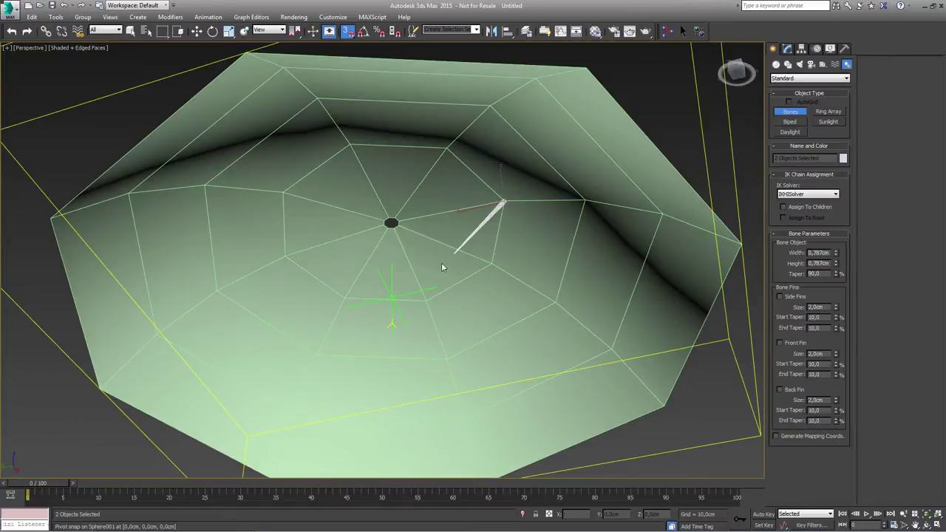
{"action": "left_click", "coordinate": [403, 297]}
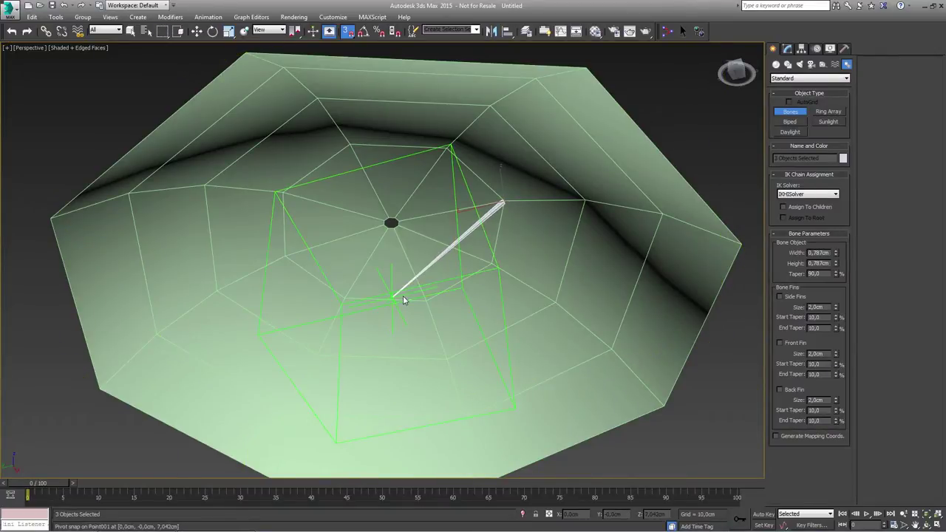
{"action": "right_click", "coordinate": [436, 274]}
- Draw strut bones from the first vertices of four more adjacent ribs, snapping each end to the Point helper
{"action": "middle_click_drag", "start_coordinate": [458, 278], "coordinate": [473, 254], "text": "alt"}
{"action": "left_click", "coordinate": [506, 238]}
{"action": "left_click", "coordinate": [465, 299]}
{"action": "left_click", "coordinate": [402, 305]}
{"action": "right_click", "coordinate": [402, 304]}
{"action": "middle_click_drag", "start_coordinate": [402, 304], "coordinate": [430, 316], "text": "alt"}
{"action": "left_click", "coordinate": [468, 282]}
{"action": "left_click", "coordinate": [406, 304]}
{"action": "right_click", "coordinate": [406, 304]}
{"action": "left_click", "coordinate": [462, 280]}
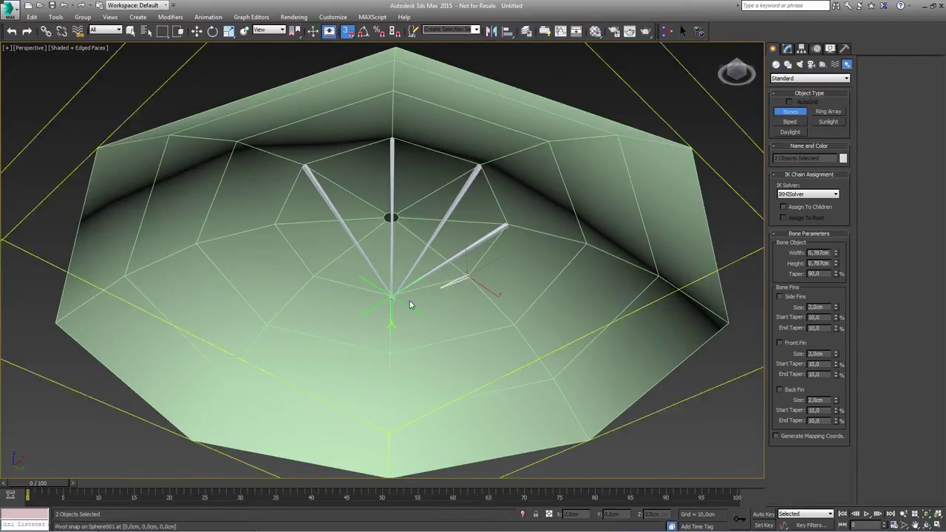
{"action": "left_click", "coordinate": [407, 303]}
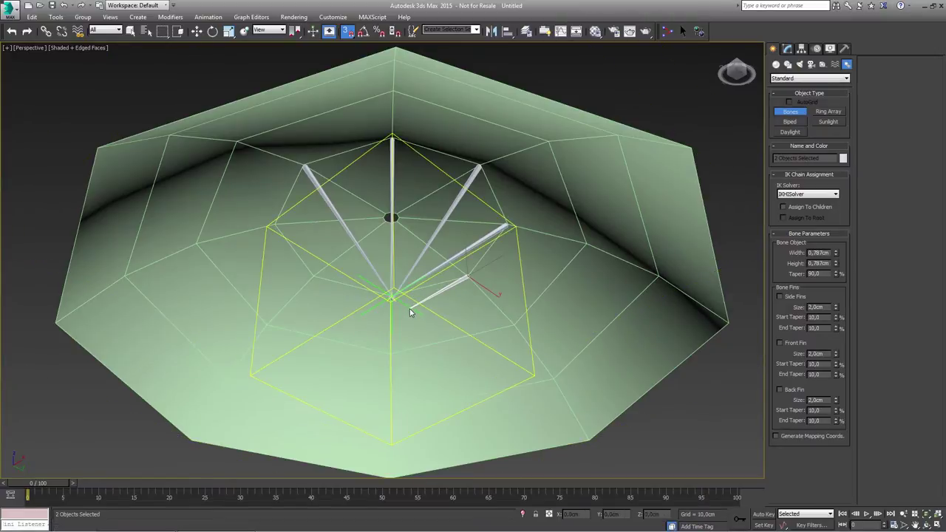
{"action": "right_click", "coordinate": [420, 299]}
- Draw strut bones from the first vertices of the remaining three ribs, snapping each end to the Point helper
{"action": "middle_click_drag", "start_coordinate": [396, 315], "coordinate": [364, 300], "text": "alt"}
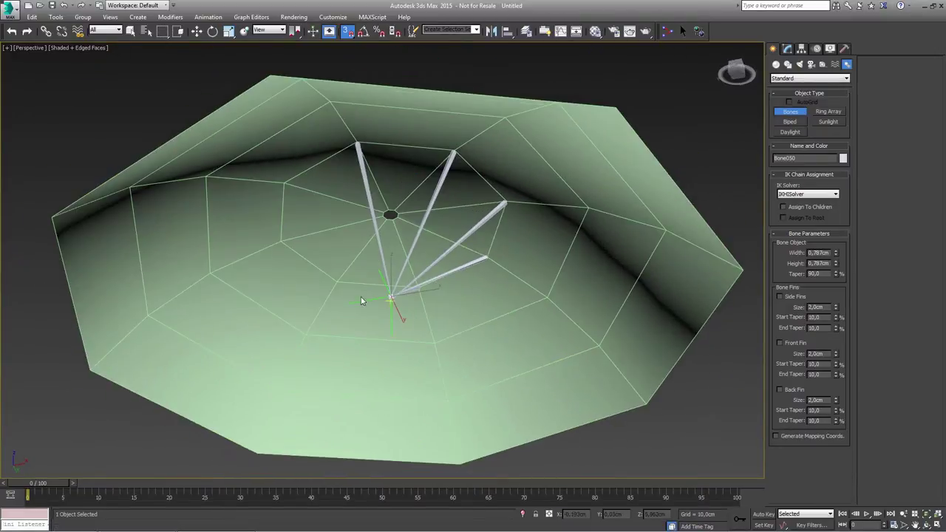
{"action": "left_click", "coordinate": [340, 283]}
{"action": "left_click", "coordinate": [360, 278]}
{"action": "right_click", "coordinate": [360, 279]}
{"action": "left_click", "coordinate": [288, 244]}
{"action": "left_click", "coordinate": [370, 298]}
{"action": "right_click", "coordinate": [284, 194]}
{"action": "left_click", "coordinate": [283, 185]}
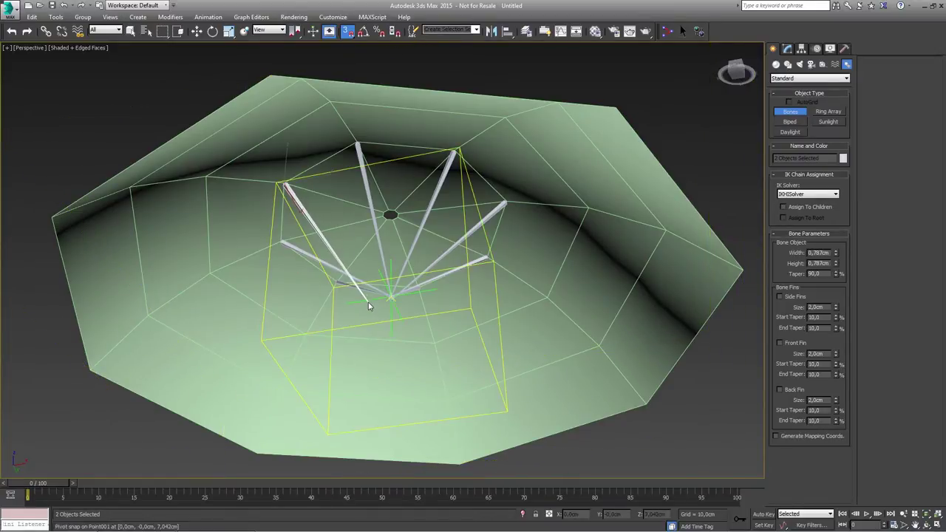
{"action": "left_click", "coordinate": [367, 301]}
{"action": "left_click", "coordinate": [367, 301]}
{"action": "right_click", "coordinate": [405, 268]}
- Unhide all objects and hide the canopy mesh so only the bones and Point helper are shown
{"action": "middle_click_drag", "start_coordinate": [459, 265], "coordinate": [447, 227], "text": "alt"}
{"action": "right_click", "coordinate": [437, 271]}
{"action": "right_click", "coordinate": [447, 226]}
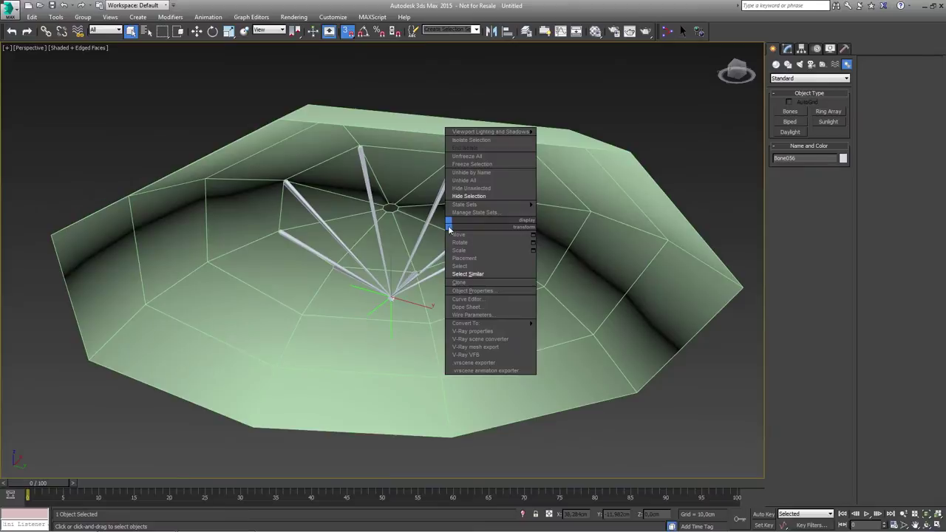
{"action": "left_click", "coordinate": [477, 182]}
{"action": "middle_click_drag", "start_coordinate": [439, 229], "coordinate": [433, 268], "text": "alt"}
{"action": "right_click", "coordinate": [459, 265]}
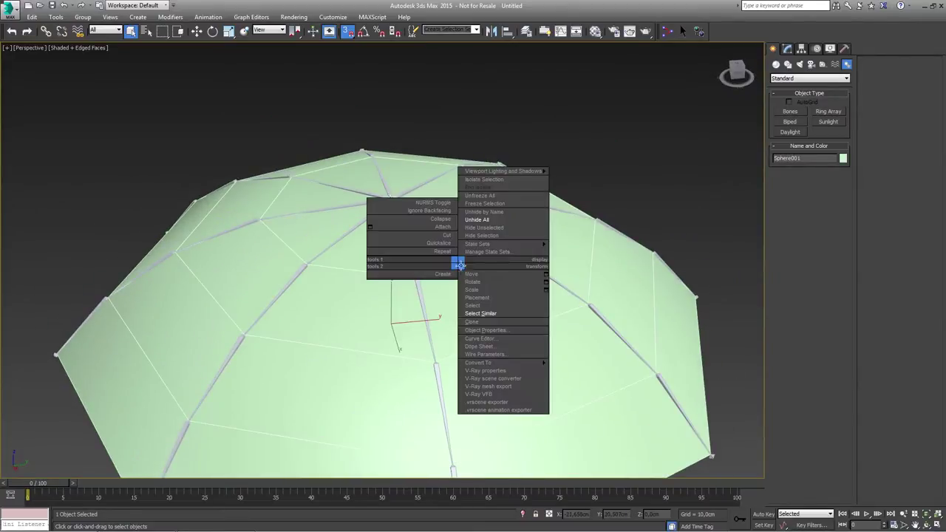
{"action": "left_click", "coordinate": [488, 236]}
{"action": "middle_click_drag", "start_coordinate": [487, 236], "coordinate": [424, 288], "text": "alt"}
{"action": "scroll", "coordinate": [424, 293], "scroll_direction": "up", "scroll_amount": 5}
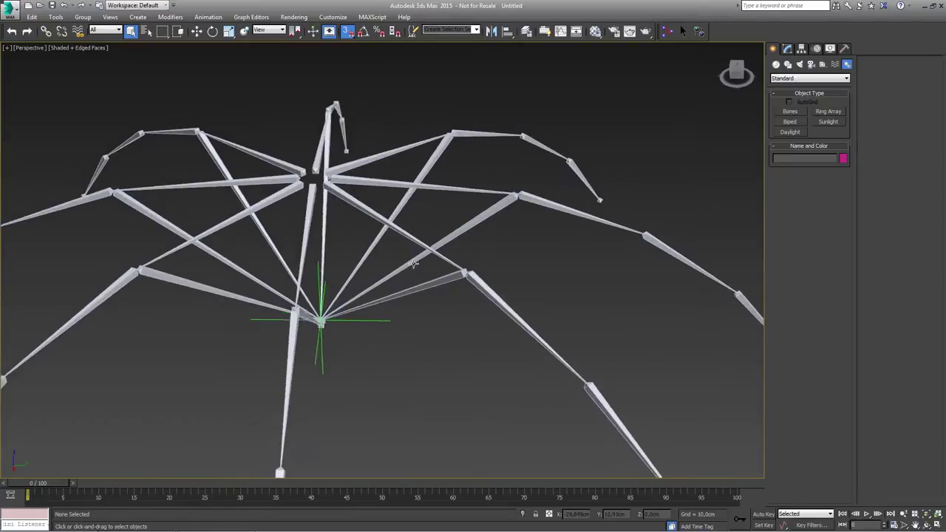
- Try moving the first bone of one rib to test the rig before linking its strut, and undo the move
{"action": "left_click", "coordinate": [396, 231]}
{"action": "middle_click_drag", "start_coordinate": [395, 232], "coordinate": [342, 225], "text": "alt"}
{"action": "scroll", "coordinate": [384, 242], "scroll_direction": "down", "scroll_amount": 3}
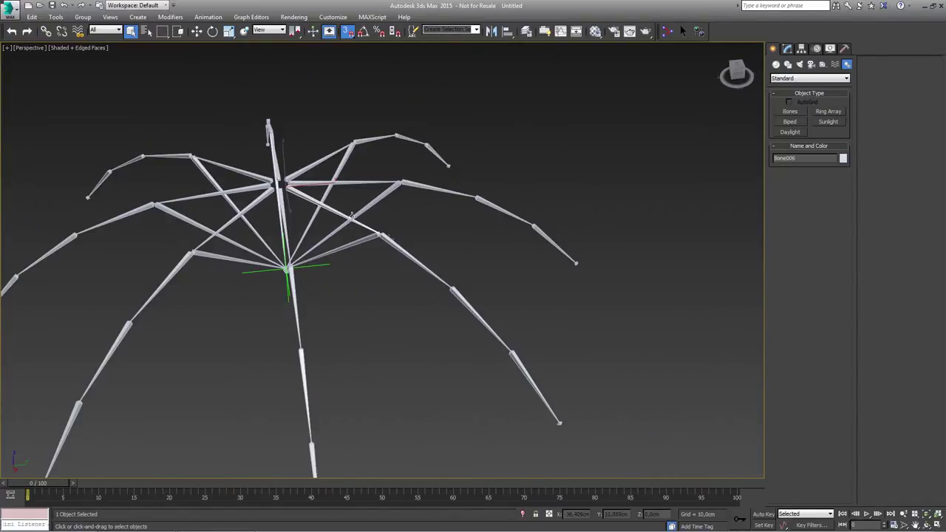
{"action": "middle_click_drag", "start_coordinate": [340, 274], "coordinate": [378, 267]}
{"action": "key", "text": "w"}
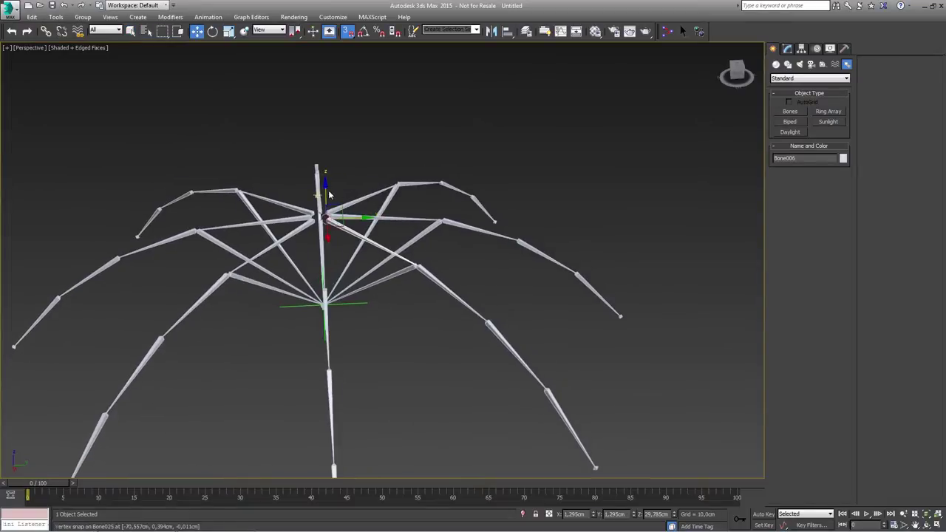
{"action": "left_click_drag", "start_coordinate": [325, 187], "coordinate": [380, 263]}
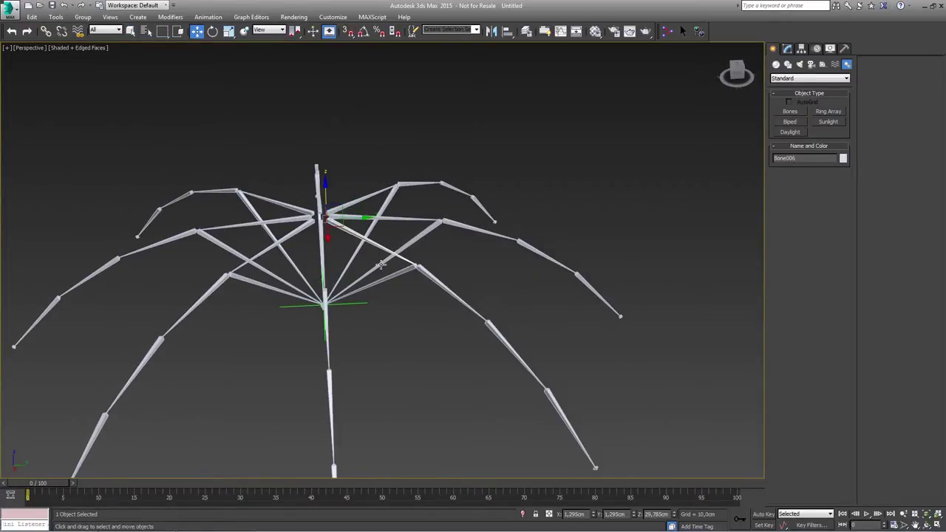
{"action": "left_click", "coordinate": [399, 262]}
{"action": "key", "text": "ctrl+z"}
{"action": "key", "text": "ctrl+z"}
{"action": "middle_click_drag", "start_coordinate": [371, 266], "coordinate": [357, 298]}
{"action": "scroll", "coordinate": [350, 299], "scroll_direction": "up", "scroll_amount": 4}
{"action": "scroll", "coordinate": [394, 296], "scroll_direction": "down", "scroll_amount": 5}
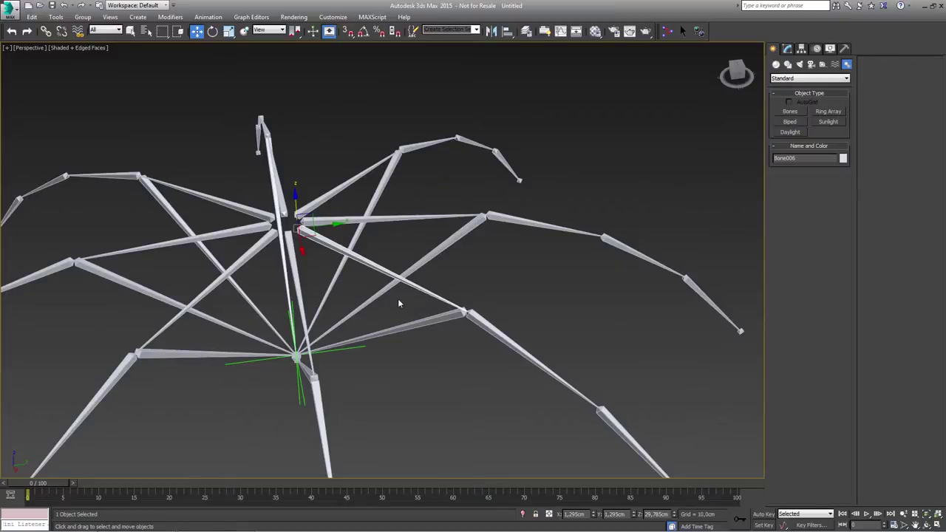
{"action": "middle_click_drag", "start_coordinate": [402, 322], "coordinate": [356, 278], "text": "alt"}
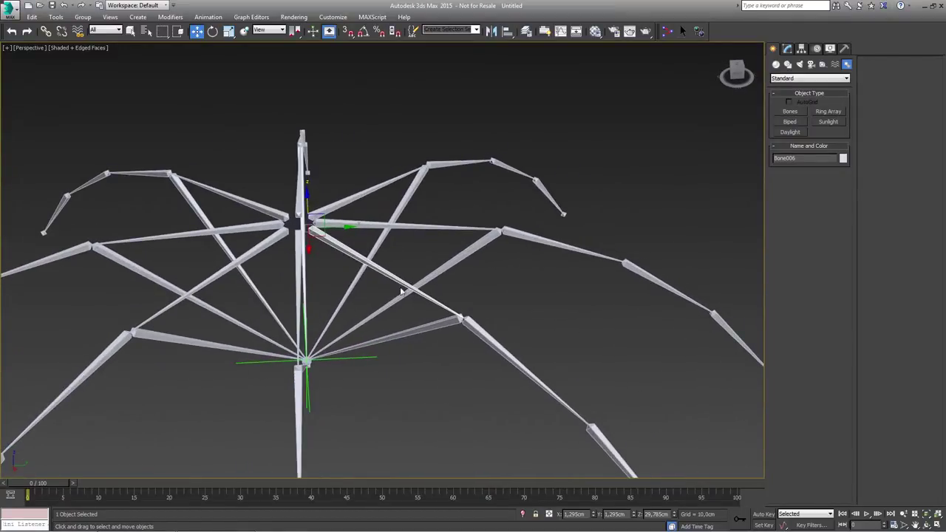
- Link the strut bones around the umbrella to the first bones of their ribs, with each rib bone as the parent
{"action": "left_click", "coordinate": [438, 356]}
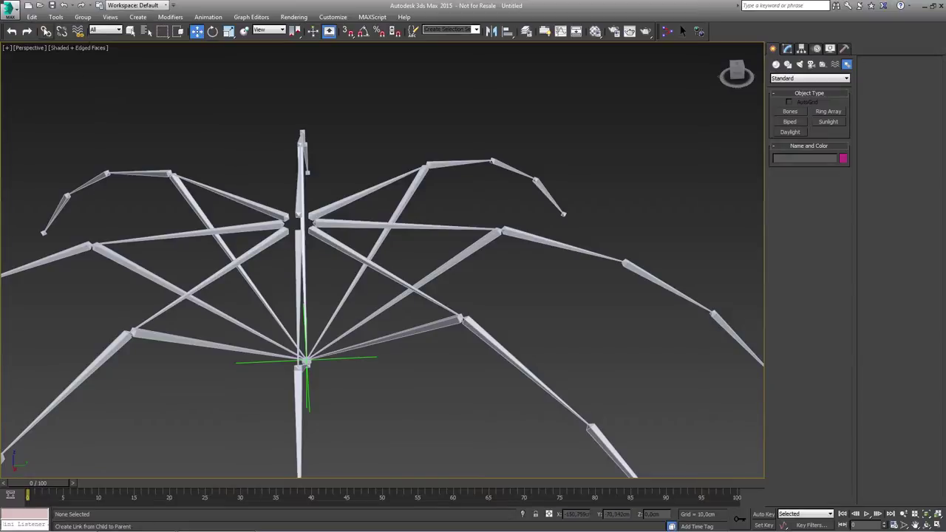
{"action": "left_click", "coordinate": [45, 31]}
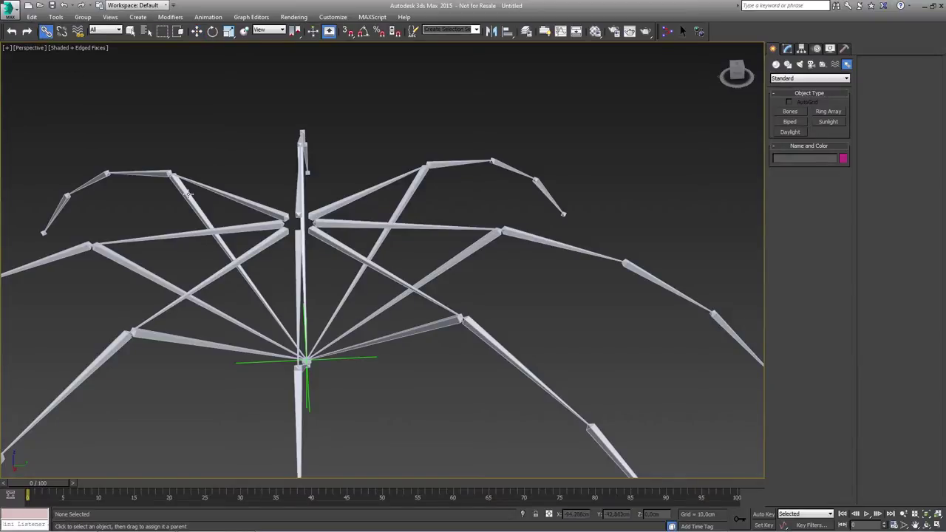
{"action": "left_click_drag", "start_coordinate": [427, 330], "coordinate": [430, 298]}
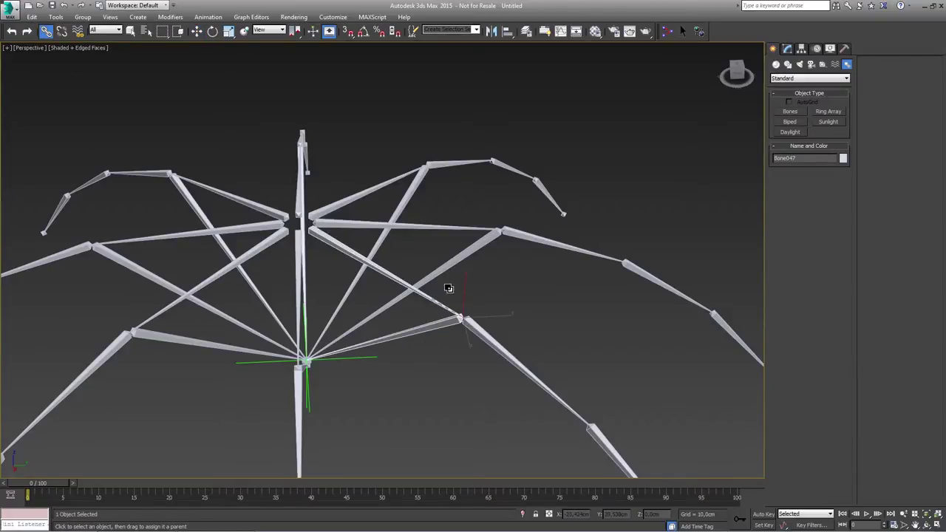
{"action": "left_click_drag", "start_coordinate": [499, 233], "coordinate": [375, 187]}
{"action": "middle_click_drag", "start_coordinate": [390, 236], "coordinate": [355, 242], "text": "alt"}
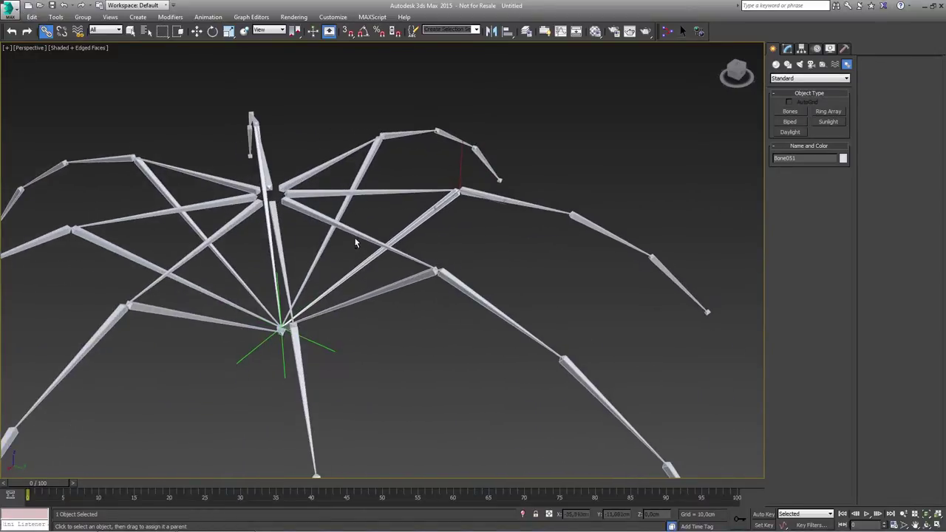
{"action": "left_click", "coordinate": [361, 174]}
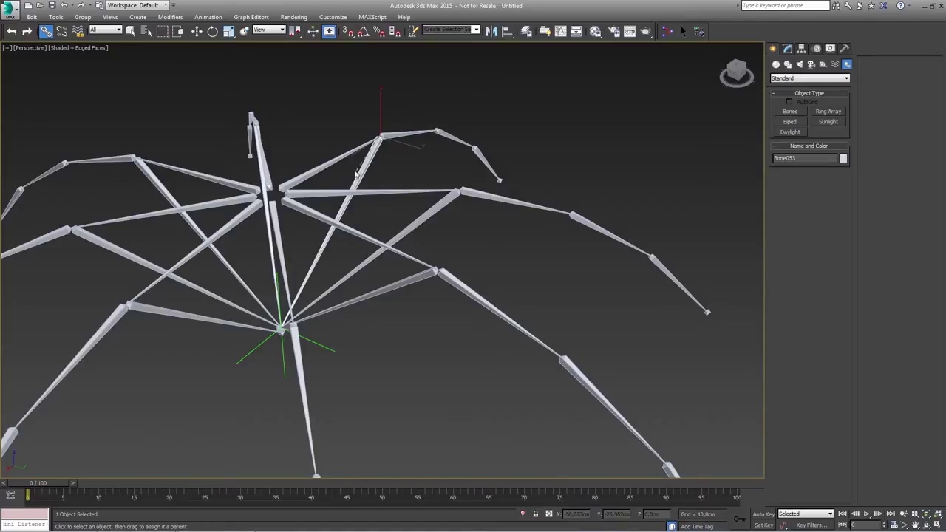
{"action": "left_click_drag", "start_coordinate": [338, 160], "coordinate": [338, 159]}
{"action": "middle_click_drag", "start_coordinate": [268, 209], "coordinate": [289, 210], "text": "alt"}
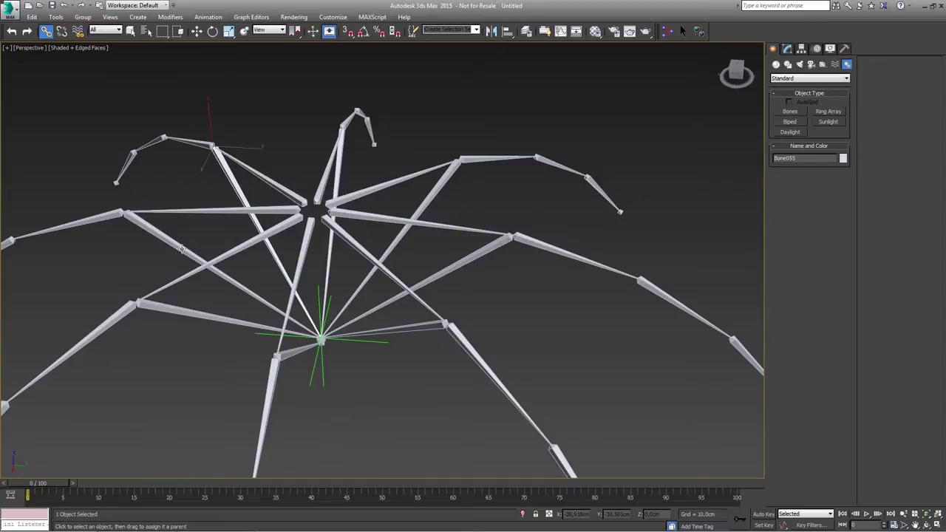
{"action": "left_click_drag", "start_coordinate": [124, 216], "coordinate": [207, 210]}
{"action": "left_click_drag", "start_coordinate": [139, 301], "coordinate": [181, 275]}
- Delete the +X rib's strut bone together with its end bone at the Point helper
{"action": "middle_click_drag", "start_coordinate": [412, 384], "coordinate": [363, 313], "text": "alt"}
{"action": "key", "text": "q"}
{"action": "left_click", "coordinate": [382, 386]}
{"action": "scroll", "coordinate": [341, 344], "scroll_direction": "up", "scroll_amount": 10}
{"action": "left_click", "coordinate": [343, 316]}
{"action": "scroll", "coordinate": [375, 305], "scroll_direction": "down", "scroll_amount": 10}
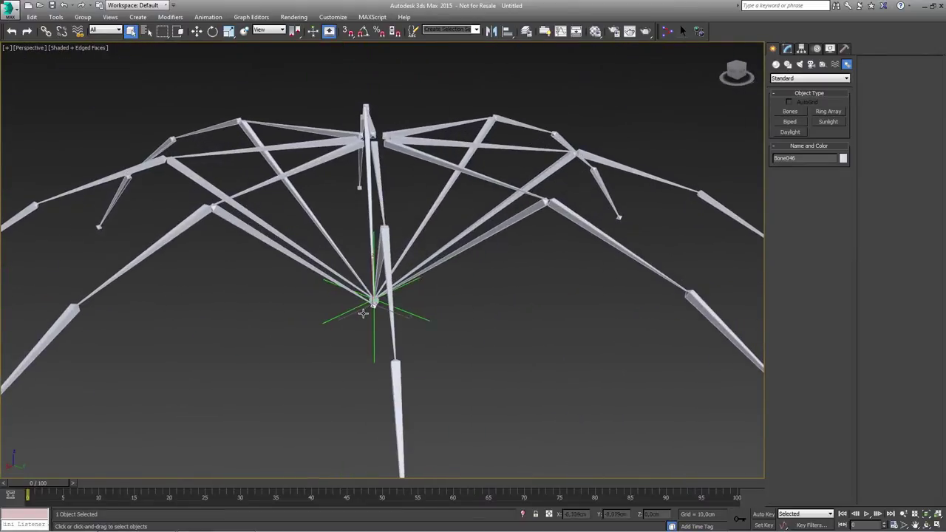
{"action": "left_click", "coordinate": [307, 266], "text": "ctrl"}
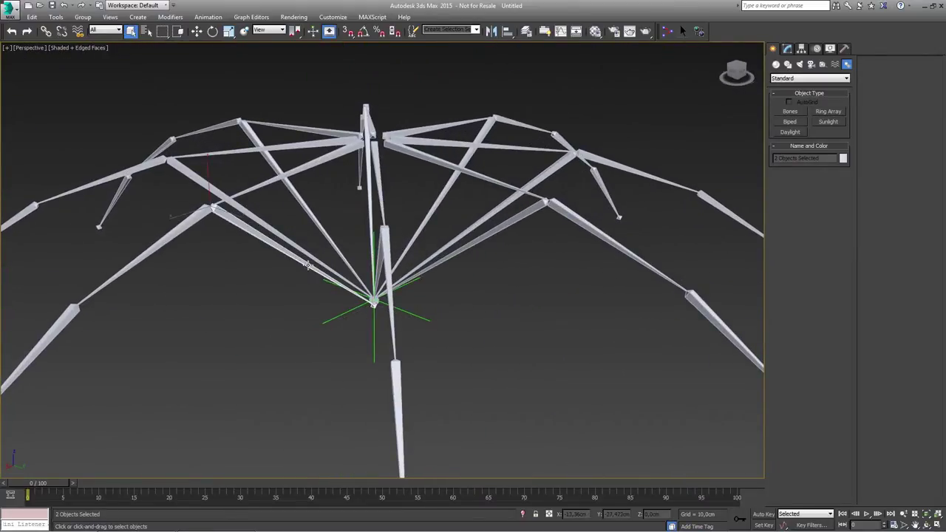
{"action": "key", "text": "Delete"}
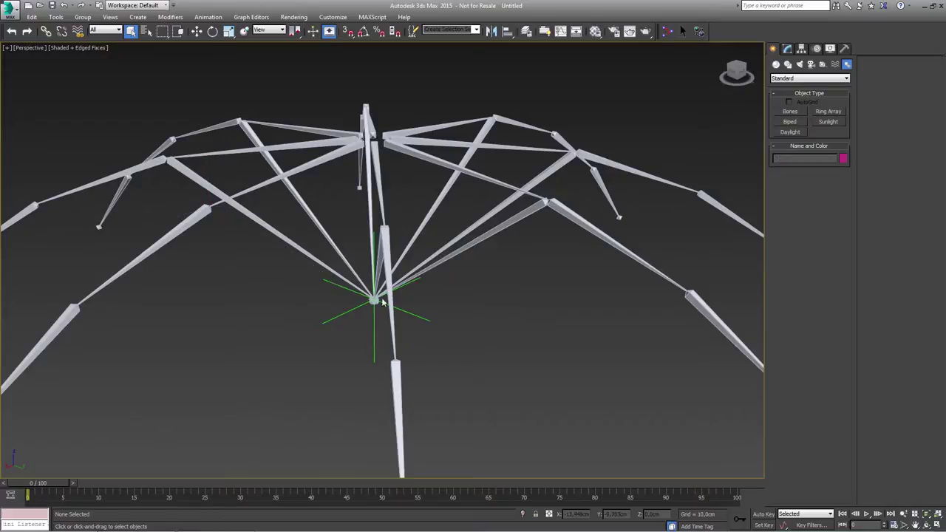
- Hide the +X rib's first two bones, Bone001 and Bone002, and unhide the canopy mesh Sphere001
{"action": "middle_click_drag", "start_coordinate": [233, 255], "coordinate": [200, 249], "text": "alt"}
{"action": "key", "text": "ctrl+z"}
{"action": "right_click", "coordinate": [185, 231]}
{"action": "left_click", "coordinate": [206, 203]}
{"action": "right_click", "coordinate": [415, 358]}
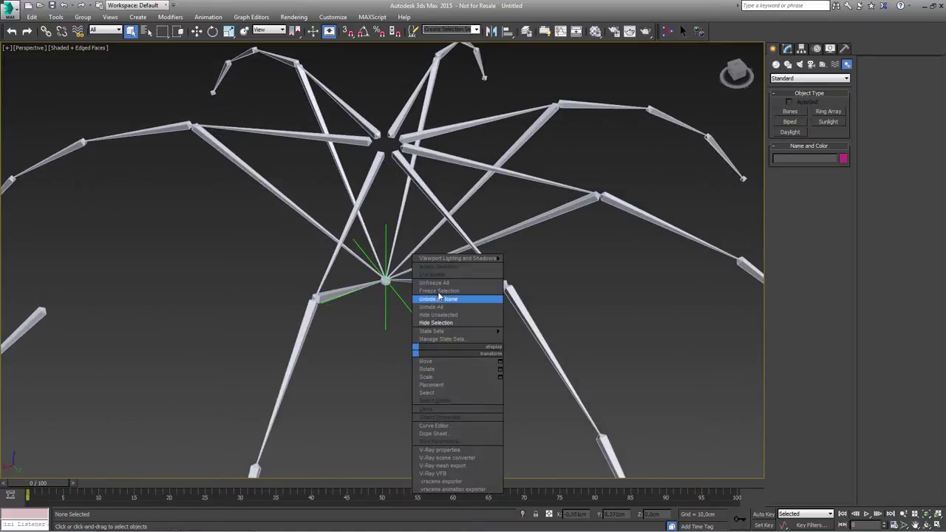
{"action": "left_click", "coordinate": [417, 288]}
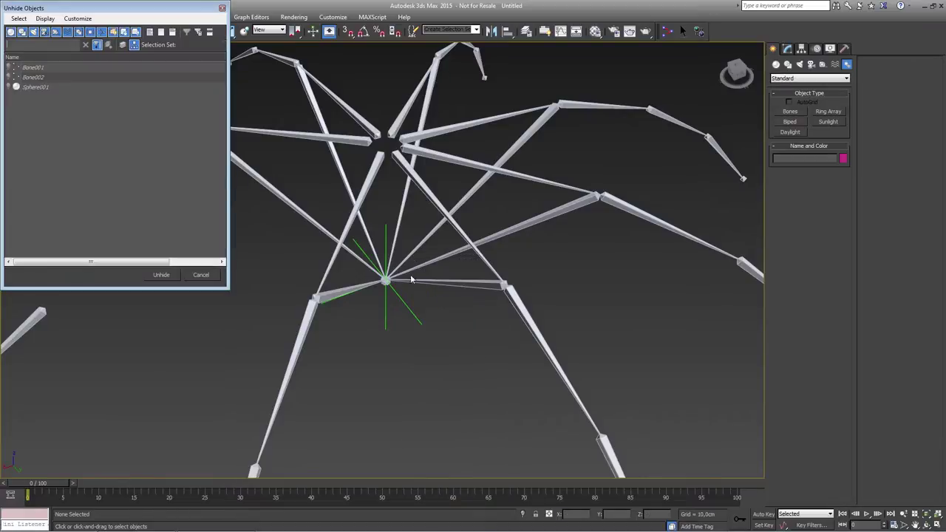
{"action": "double_click", "coordinate": [34, 87]}
- Draw a new strut bone from the +X rib's first vertex outside the crown hole, snapping its end to the Point helper
{"action": "middle_click_drag", "start_coordinate": [343, 290], "coordinate": [394, 245], "text": "alt"}
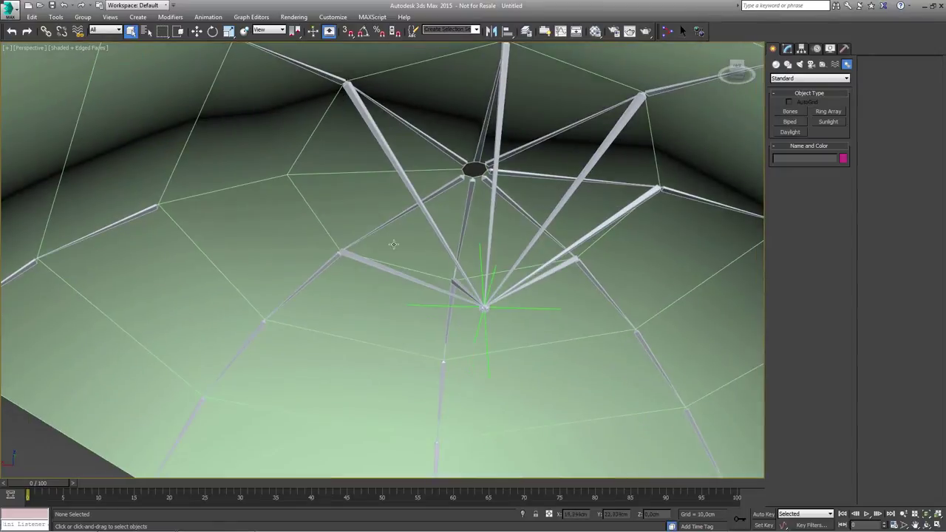
{"action": "left_click", "coordinate": [790, 111]}
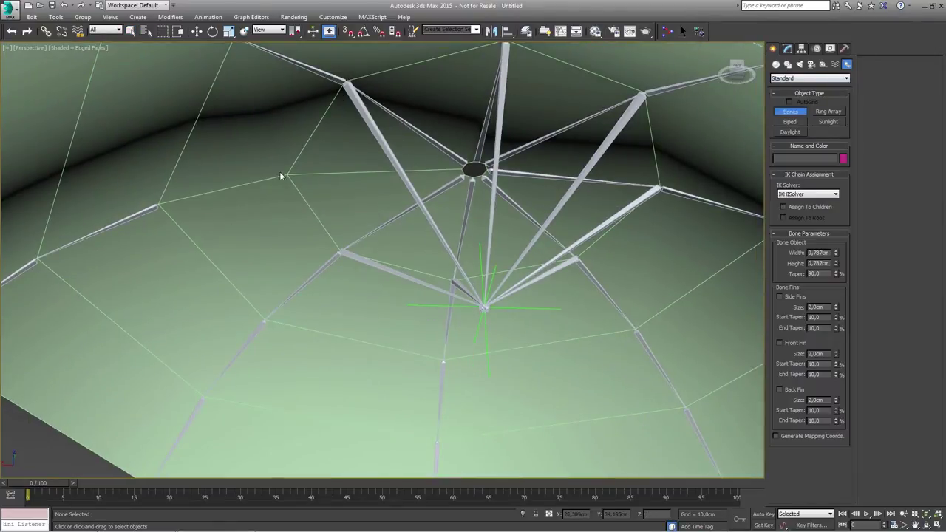
{"action": "key", "text": "s"}
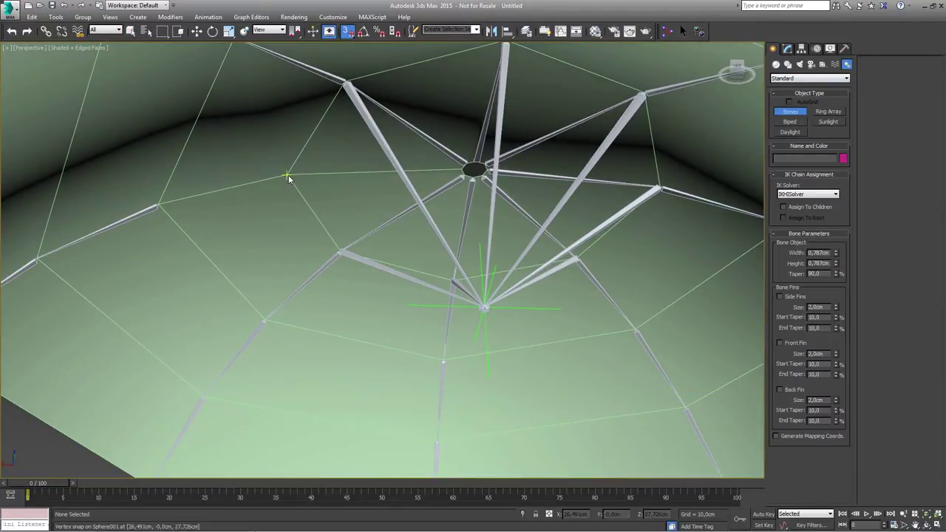
{"action": "left_click", "coordinate": [288, 177]}
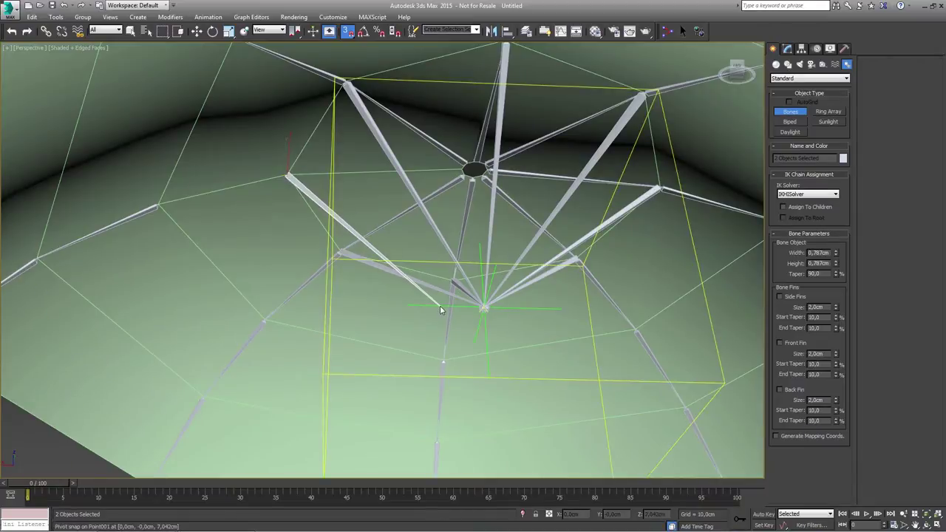
{"action": "left_click", "coordinate": [439, 309]}
{"action": "right_click", "coordinate": [408, 333]}
{"action": "middle_click_drag", "start_coordinate": [429, 269], "coordinate": [368, 269], "text": "alt"}
{"action": "scroll", "coordinate": [369, 274], "scroll_direction": "up", "scroll_amount": 5}
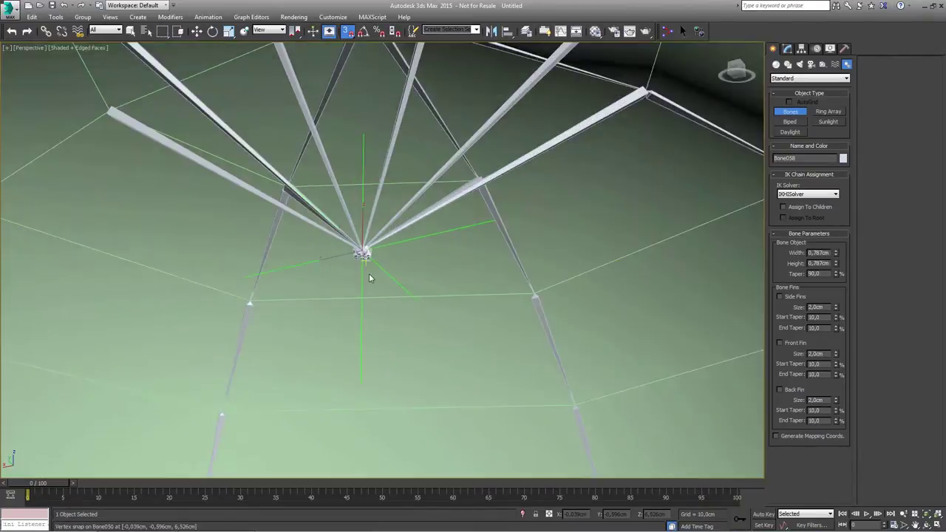
{"action": "middle_click_drag", "start_coordinate": [357, 222], "coordinate": [471, 272]}
{"action": "scroll", "coordinate": [475, 274], "scroll_direction": "down", "scroll_amount": 5}
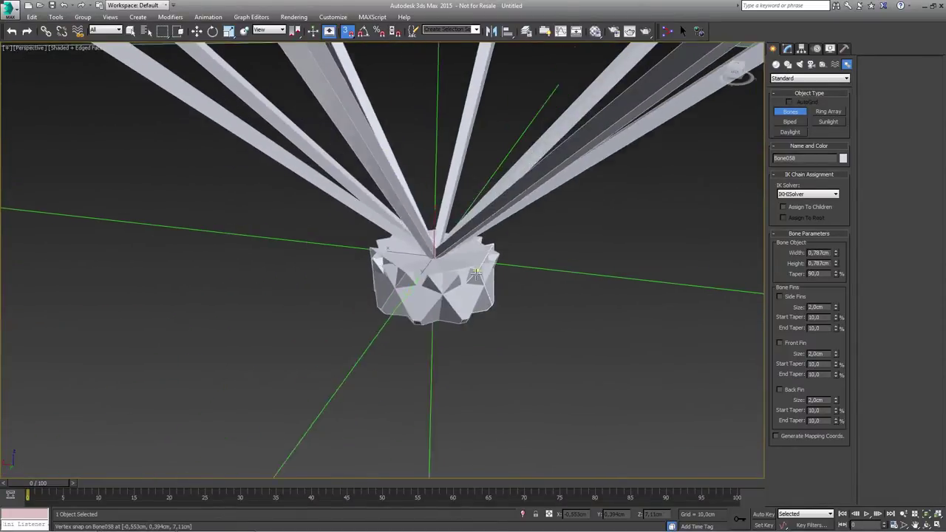
{"action": "scroll", "coordinate": [467, 307], "scroll_direction": "down", "scroll_amount": 3}
{"action": "scroll", "coordinate": [464, 309], "scroll_direction": "down", "scroll_amount": 5}
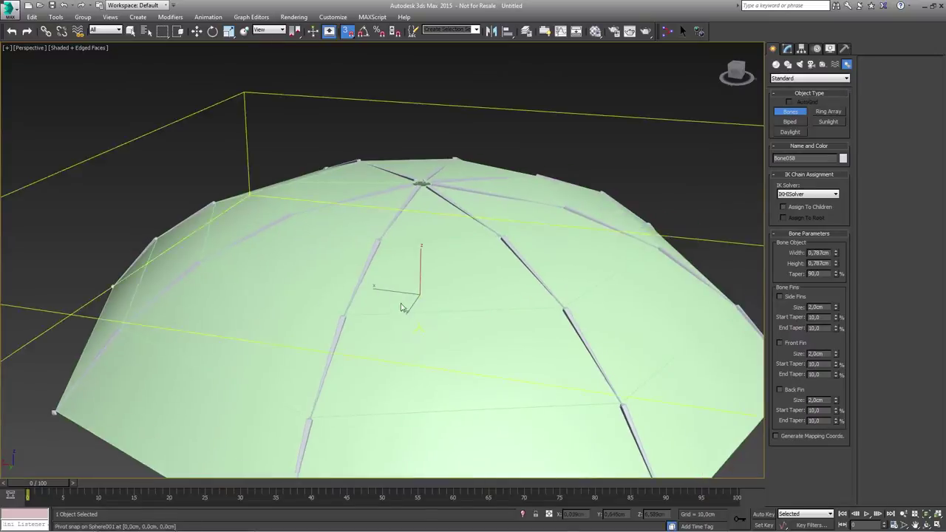
- Unhide all objects and hide the canopy mesh again to leave only the bones and Point helper on view
{"action": "middle_click_drag", "start_coordinate": [401, 244], "coordinate": [415, 320], "text": "alt"}
{"action": "right_click", "coordinate": [430, 266]}
{"action": "left_click", "coordinate": [452, 218]}
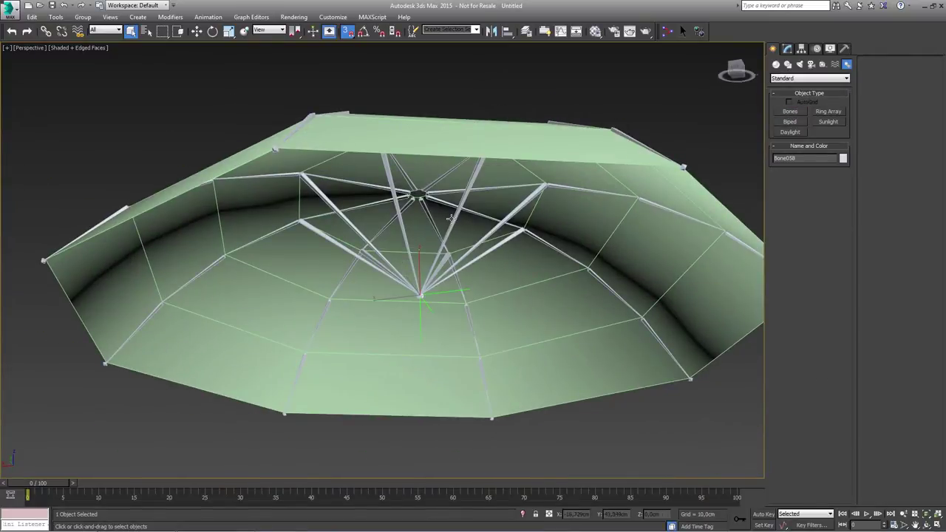
{"action": "middle_click_drag", "start_coordinate": [326, 235], "coordinate": [436, 272], "text": "alt"}
{"action": "left_click", "coordinate": [436, 272]}
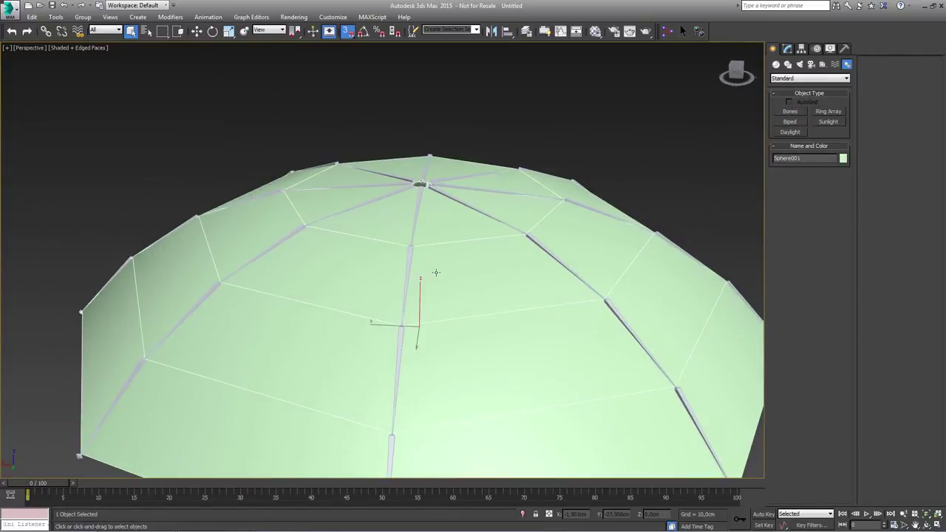
{"action": "right_click", "coordinate": [433, 255]}
{"action": "left_click", "coordinate": [454, 245]}
{"action": "mouse_move", "coordinate": [343, 248]}
{"action": "middle_mouse_down", "text": "alt"}
{"action": "mouse_move", "coordinate": [337, 272]}
{"action": "mouse_move", "coordinate": [340, 264]}
{"action": "middle_mouse_up", "text": "alt"}
{"action": "scroll", "coordinate": [326, 274], "scroll_direction": "up", "scroll_amount": 3}
{"action": "middle_click_drag", "start_coordinate": [410, 262], "coordinate": [313, 289]}
{"action": "scroll", "coordinate": [362, 278], "scroll_direction": "down", "scroll_amount": 4}
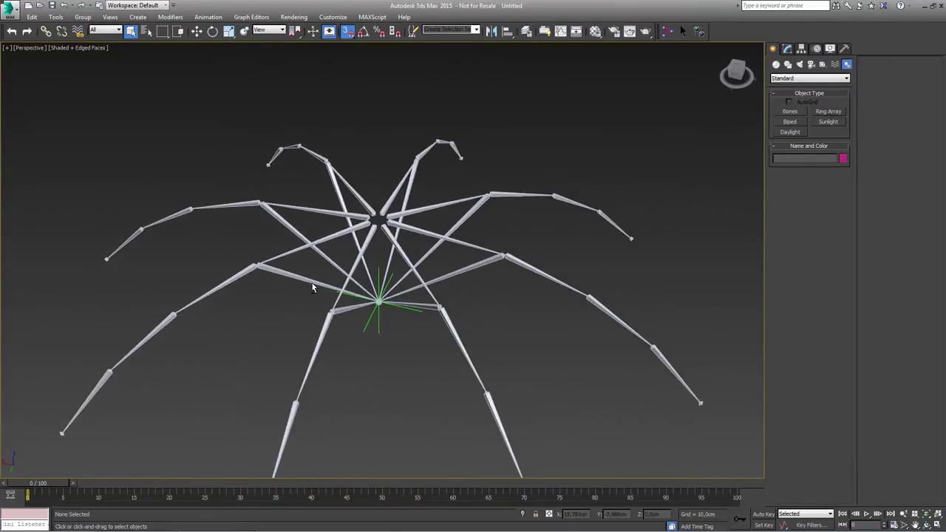
- Try moving another rib's first bone vertically to test how its linked strut behaves
{"action": "left_click", "coordinate": [429, 235]}
{"action": "middle_click_drag", "start_coordinate": [433, 249], "coordinate": [407, 247], "text": "alt"}
{"action": "mouse_move", "coordinate": [427, 283]}
{"action": "middle_mouse_down", "text": "alt"}
{"action": "mouse_move", "coordinate": [448, 270]}
{"action": "mouse_move", "coordinate": [439, 279]}
{"action": "middle_mouse_up", "text": "alt"}
{"action": "scroll", "coordinate": [448, 270], "scroll_direction": "up", "scroll_amount": 4}
{"action": "key", "text": "w"}
{"action": "left_click_drag", "start_coordinate": [341, 167], "coordinate": [337, 141]}
{"action": "middle_click_drag", "start_coordinate": [320, 192], "coordinate": [354, 213]}
{"action": "left_click", "coordinate": [380, 133]}
- Open a new Schematic View and select Bone057 and Bone058 to check the new strut's place in the hierarchy
{"action": "left_click", "coordinate": [220, 18]}
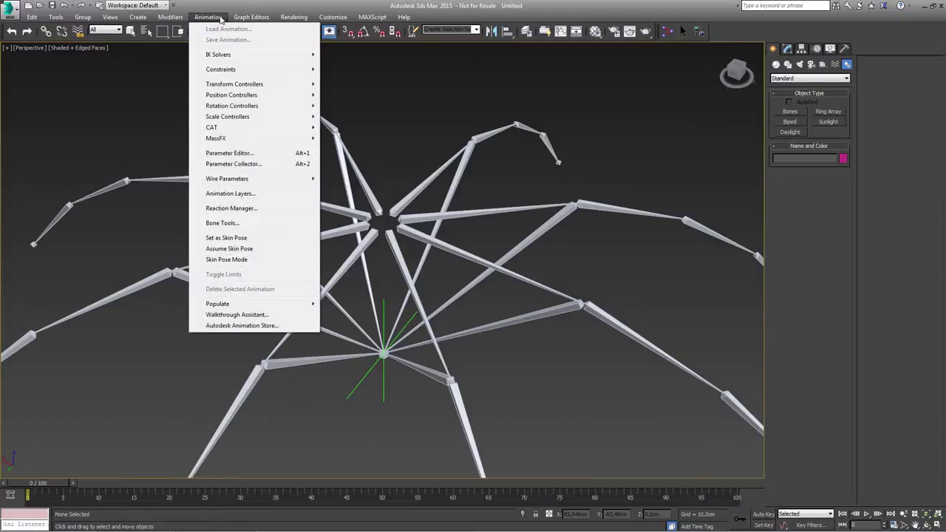
{"action": "mouse_move", "coordinate": [251, 18]}
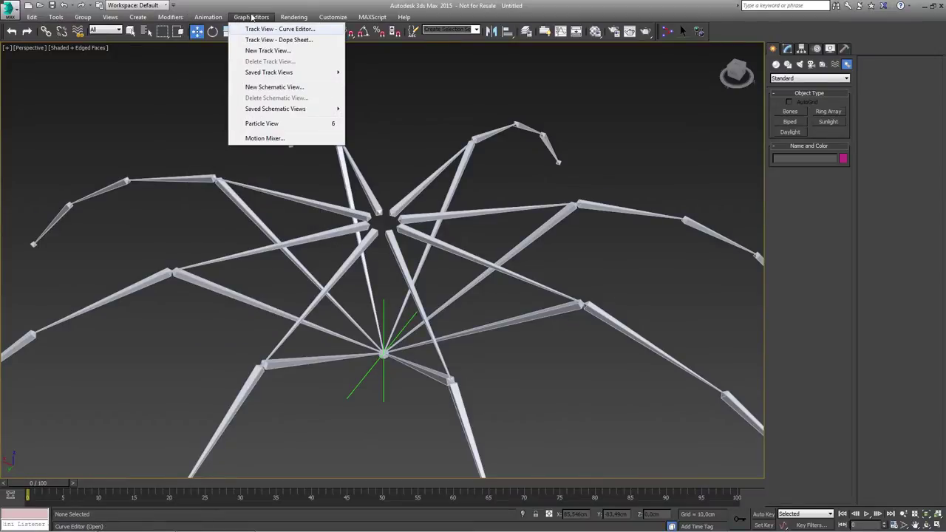
{"action": "left_click", "coordinate": [259, 88]}
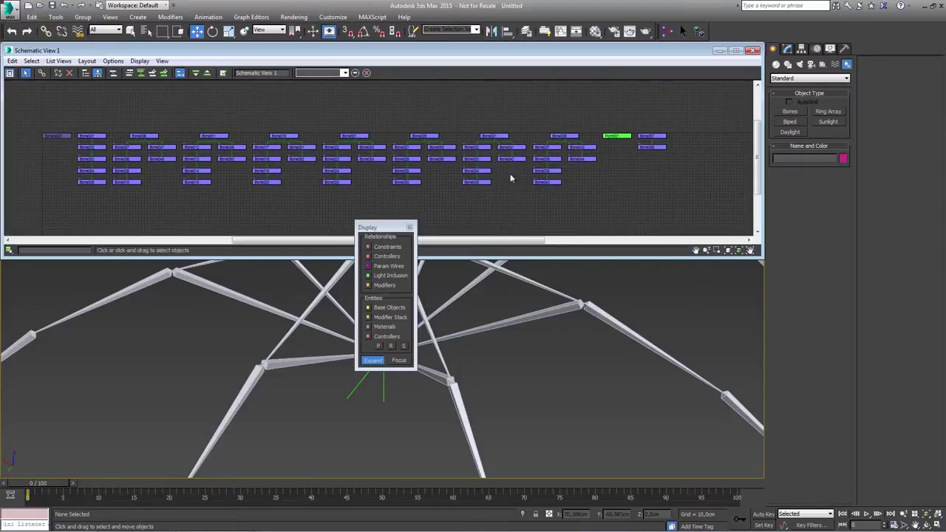
{"action": "left_click_drag", "start_coordinate": [669, 157], "coordinate": [642, 110]}
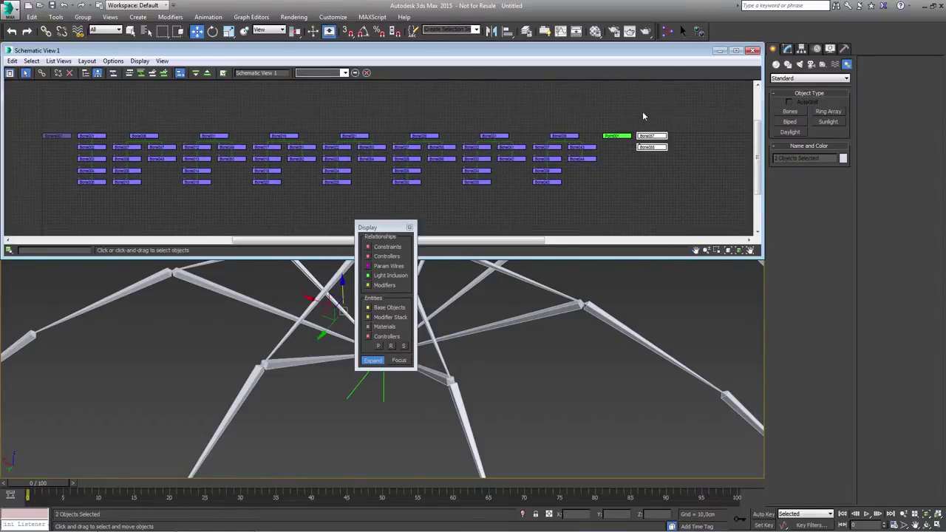
{"action": "middle_click_drag", "start_coordinate": [255, 332], "coordinate": [265, 358], "text": "alt"}
{"action": "scroll", "coordinate": [289, 334], "scroll_direction": "up", "scroll_amount": 3}
{"action": "left_click", "coordinate": [752, 50]}
- Link the newly drawn +X strut bone to the first bone of its rib
{"action": "middle_click_drag", "start_coordinate": [369, 266], "coordinate": [322, 298], "text": "alt"}
{"action": "left_click", "coordinate": [295, 365]}
{"action": "left_click", "coordinate": [46, 32]}
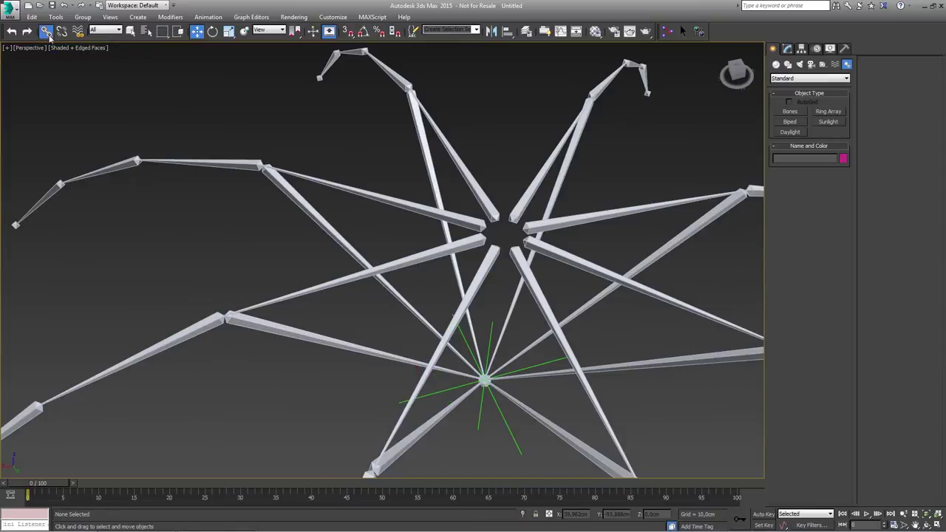
{"action": "left_click_drag", "start_coordinate": [307, 336], "coordinate": [311, 328]}
{"action": "left_click_drag", "start_coordinate": [319, 288], "coordinate": [319, 291]}
- Try moving a bone of the +X rib to test the new strut's link, and clear the selection
{"action": "key", "text": "q"}
{"action": "left_click", "coordinate": [332, 313]}
{"action": "middle_click_drag", "start_coordinate": [384, 277], "coordinate": [278, 281]}
{"action": "left_click_drag", "start_coordinate": [395, 241], "coordinate": [387, 163]}
{"action": "key", "text": "w"}
{"action": "middle_click_drag", "start_coordinate": [387, 163], "coordinate": [384, 210], "text": "alt"}
{"action": "left_click", "coordinate": [502, 117]}
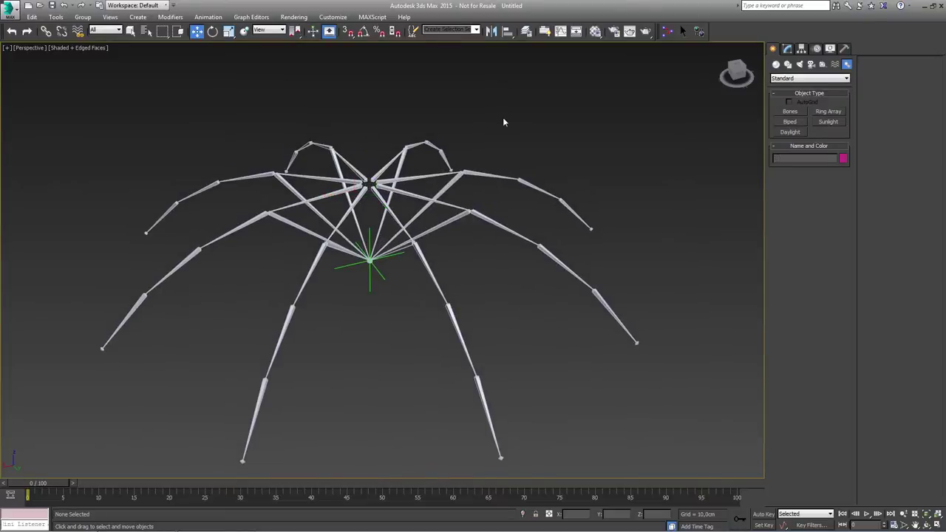
{"action": "mouse_move", "coordinate": [398, 249]}
{"action": "middle_mouse_down", "text": "alt"}
{"action": "mouse_move", "coordinate": [405, 240]}
{"action": "mouse_move", "coordinate": [400, 249]}
{"action": "middle_mouse_up", "text": "alt"}
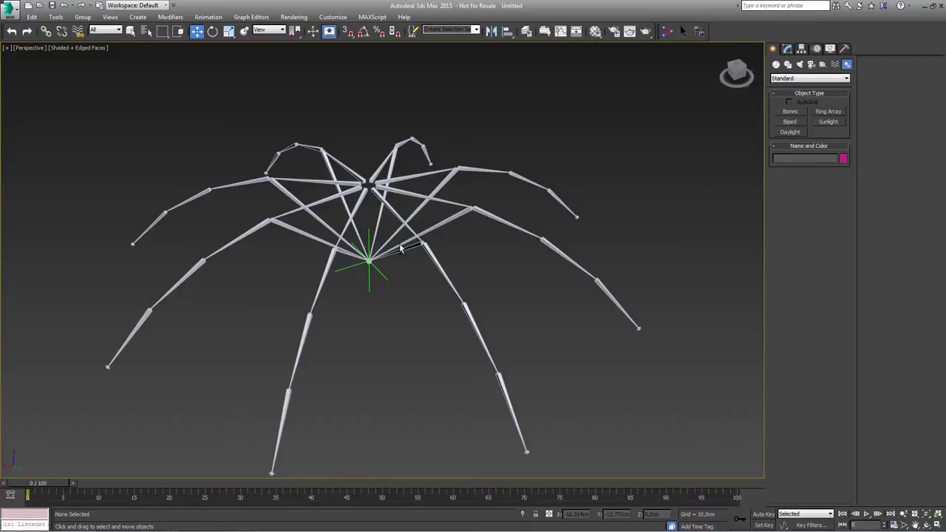
{"action": "middle_click_drag", "start_coordinate": [391, 235], "coordinate": [379, 220], "text": "alt"}
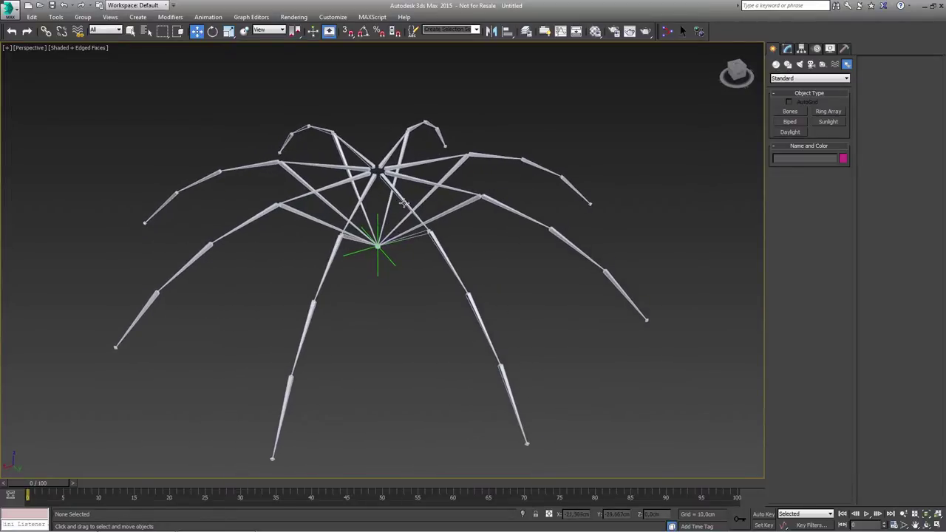
{"action": "middle_click_drag", "start_coordinate": [402, 207], "coordinate": [400, 219], "text": "alt"}
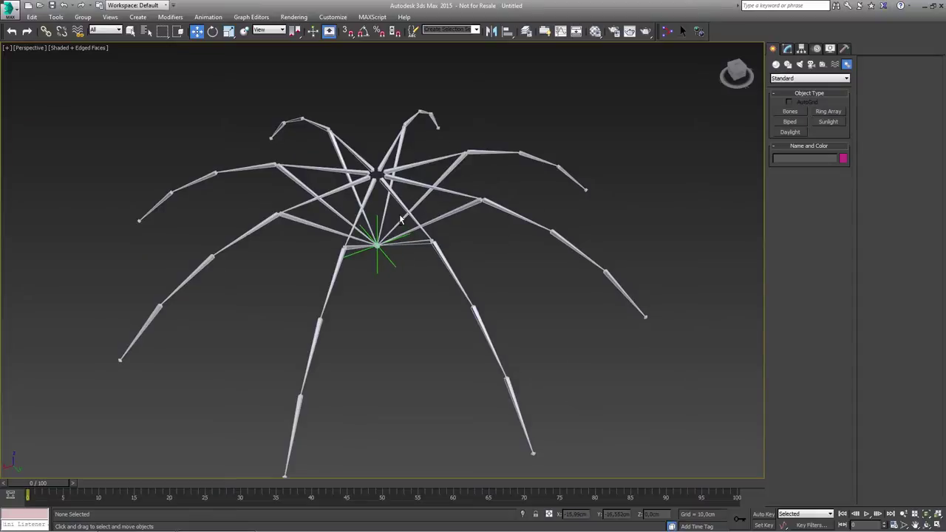
- Open the Rename Objects tool and place its window clear of the umbrella bones
{"action": "left_click", "coordinate": [51, 19]}
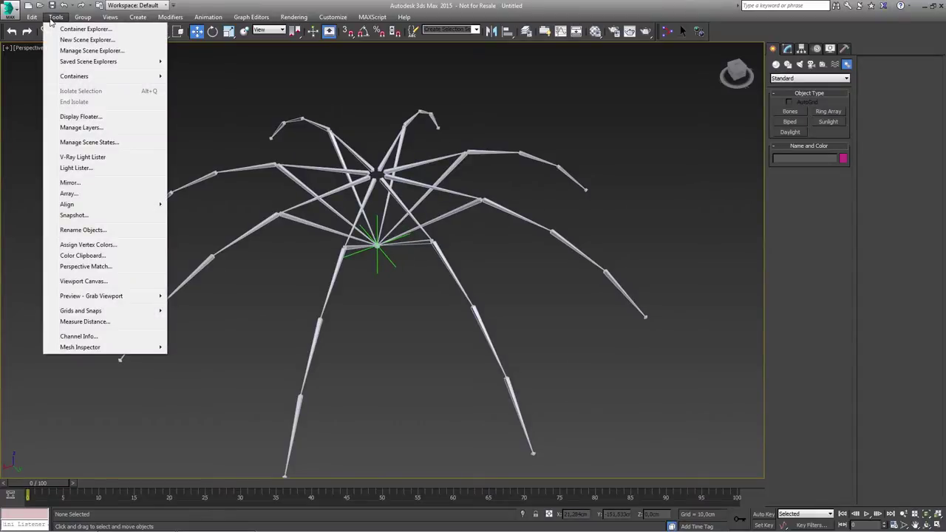
{"action": "left_click", "coordinate": [81, 231]}
{"action": "left_click_drag", "start_coordinate": [467, 195], "coordinate": [664, 104]}
- Select one whole rib chain with its strut to check which bones belong together, and clear the selection
{"action": "middle_click_drag", "start_coordinate": [430, 216], "coordinate": [273, 244], "text": "alt"}
{"action": "scroll", "coordinate": [322, 264], "scroll_direction": "up", "scroll_amount": 3}
{"action": "double_click", "coordinate": [295, 259]}
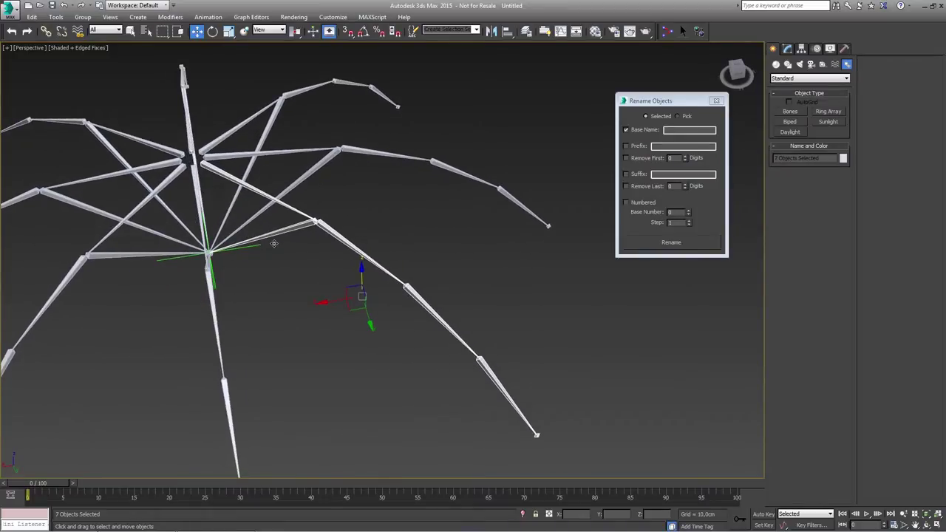
{"action": "left_click", "coordinate": [264, 153]}
{"action": "left_click", "coordinate": [230, 129]}
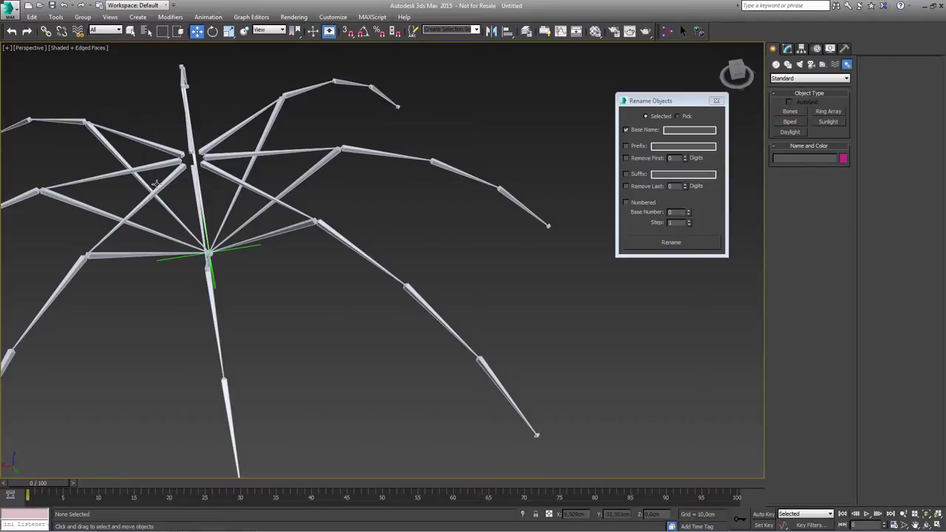
{"action": "middle_click_drag", "start_coordinate": [195, 200], "coordinate": [260, 236], "text": "alt"}
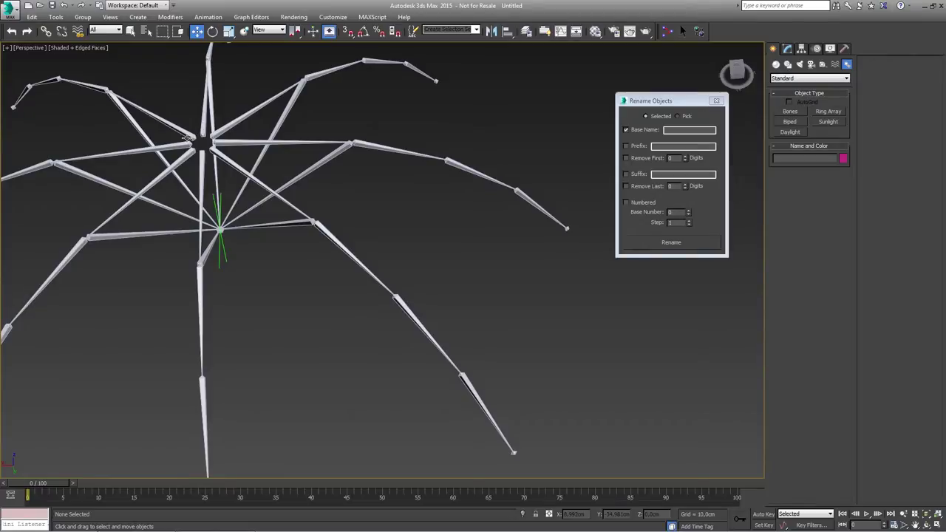
{"action": "mouse_move", "coordinate": [254, 202]}
{"action": "middle_mouse_down", "text": "alt"}
{"action": "mouse_move", "coordinate": [258, 184]}
{"action": "mouse_move", "coordinate": [267, 212]}
{"action": "middle_mouse_up", "text": "alt"}
- Set up renaming with base name UmbrellaArm_A, prefix Bn_, suffix _ and numbering from base number 1 in steps of 1
{"action": "left_click_drag", "start_coordinate": [667, 104], "coordinate": [628, 123]}
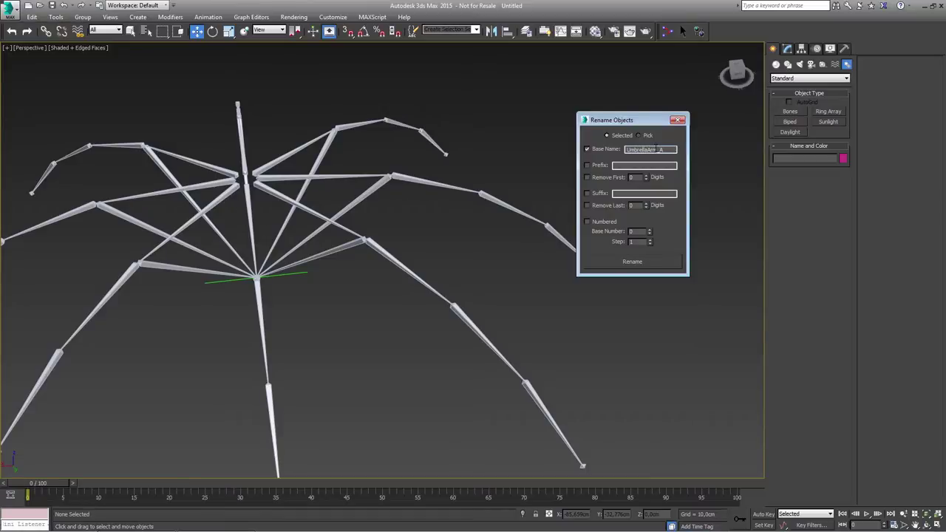
{"action": "left_click", "coordinate": [587, 165]}
{"action": "left_click", "coordinate": [632, 165]}
{"action": "left_click", "coordinate": [587, 192]}
{"action": "left_click", "coordinate": [637, 193]}
{"action": "left_click", "coordinate": [587, 222]}
{"action": "middle_click_drag", "start_coordinate": [484, 243], "coordinate": [400, 261], "text": "alt"}
{"action": "left_click", "coordinate": [637, 241]}
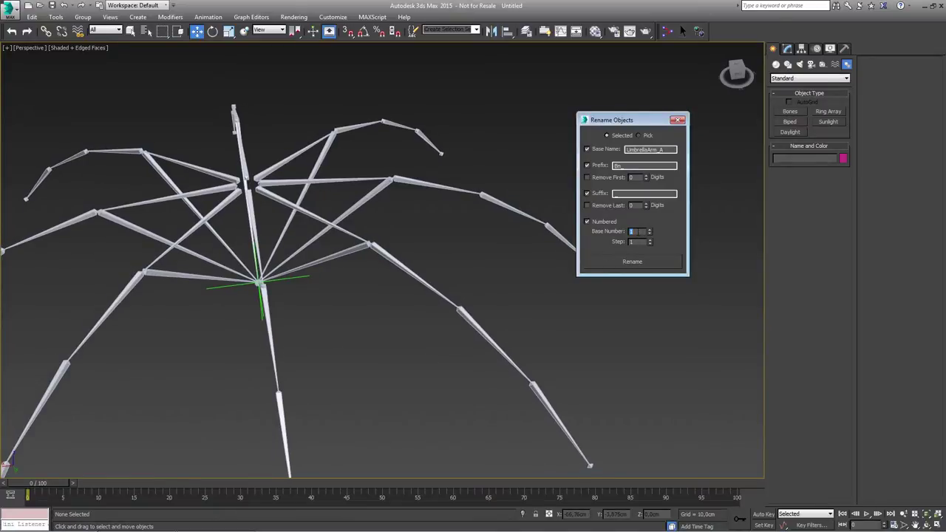
- Choose to pick the objects to rename, and list the scene bones as a fully expanded child hierarchy
{"action": "middle_click_drag", "start_coordinate": [360, 323], "coordinate": [325, 292], "text": "alt"}
{"action": "left_click_drag", "start_coordinate": [619, 120], "coordinate": [665, 120]}
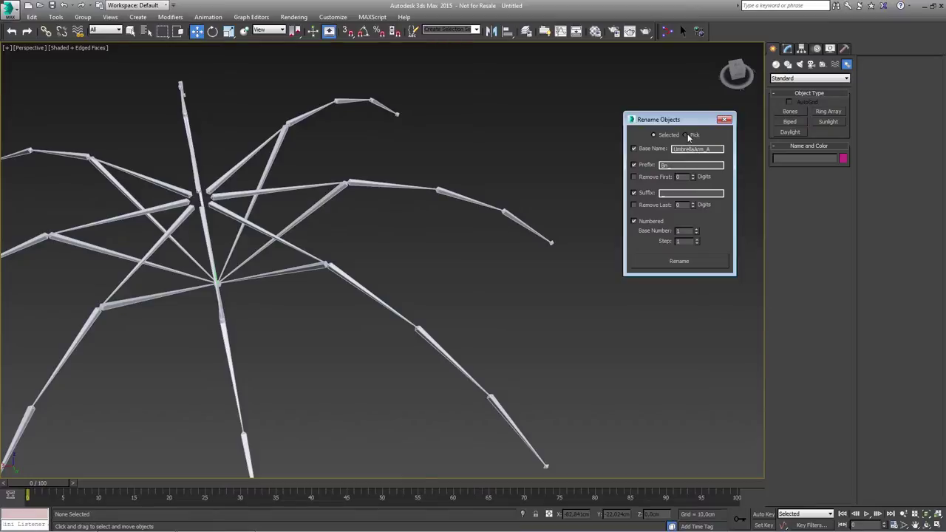
{"action": "left_click", "coordinate": [685, 138]}
{"action": "left_click_drag", "start_coordinate": [119, 10], "coordinate": [541, 86]}
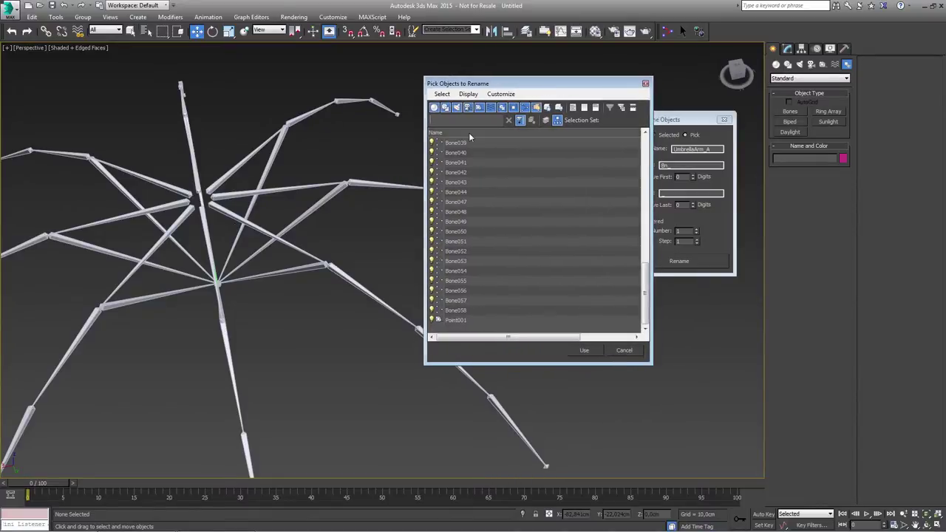
{"action": "left_click", "coordinate": [468, 94]}
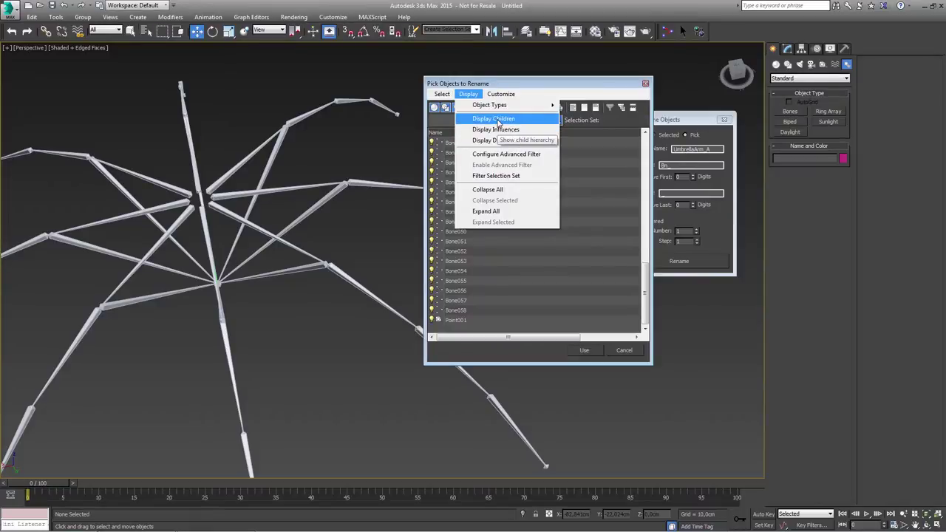
{"action": "left_click", "coordinate": [498, 120]}
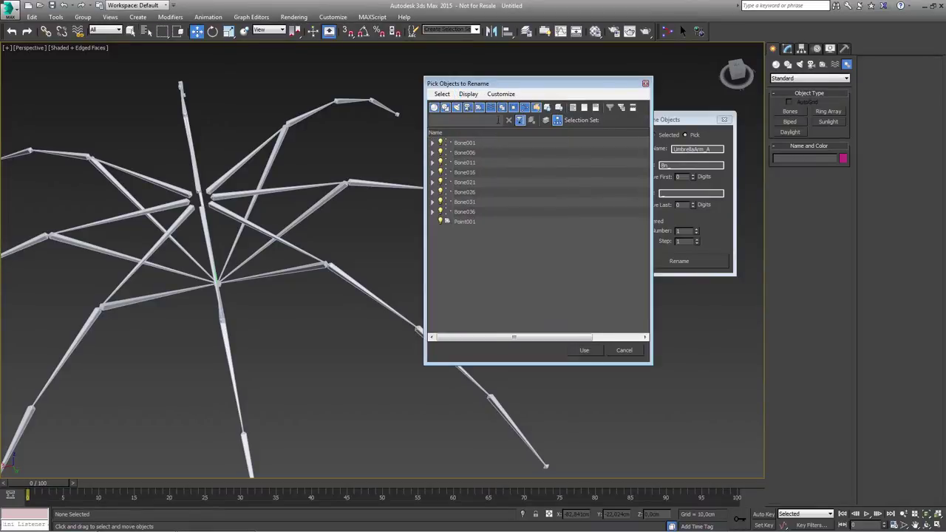
{"action": "left_click", "coordinate": [467, 93]}
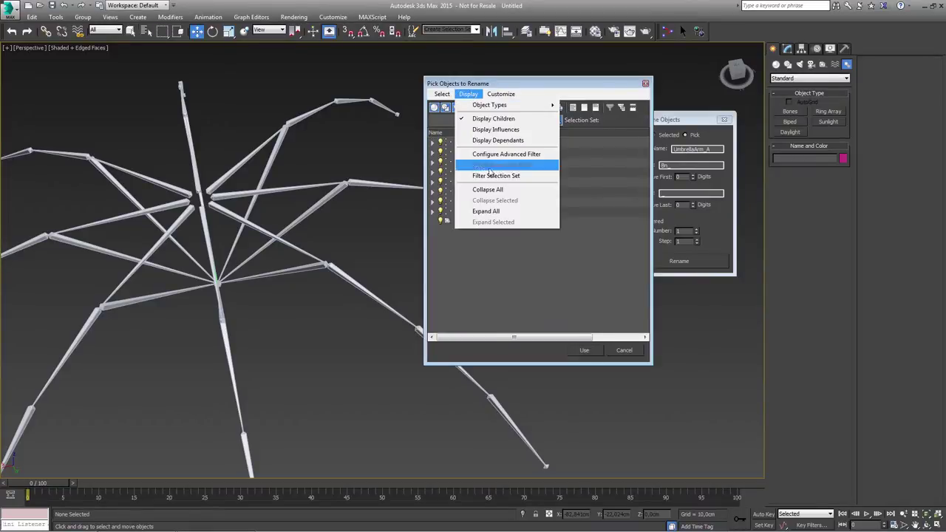
{"action": "left_click", "coordinate": [487, 212]}
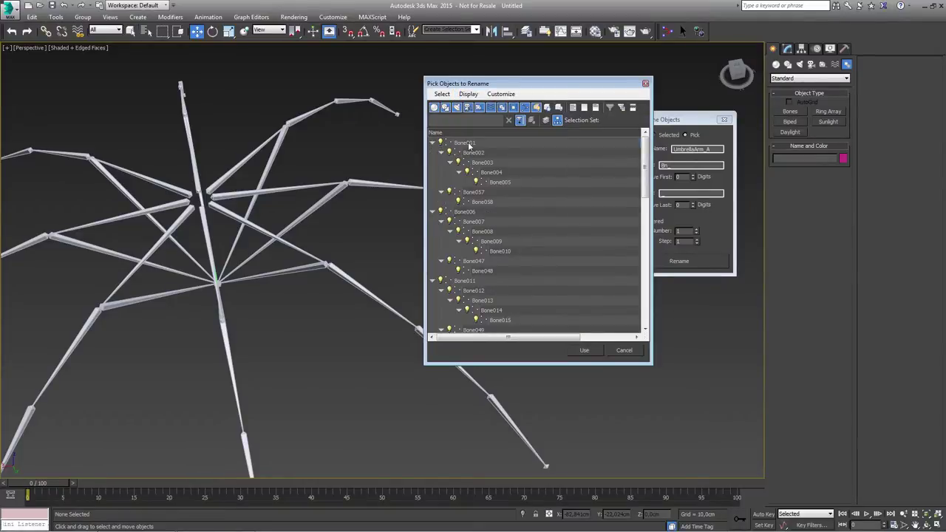
- Turn on automatic child selection, pick Bone001 with all its children, and rename that chain with the UmbrellaArm_A settings
{"action": "left_click", "coordinate": [467, 144]}
{"action": "left_click", "coordinate": [483, 201], "text": "shift"}
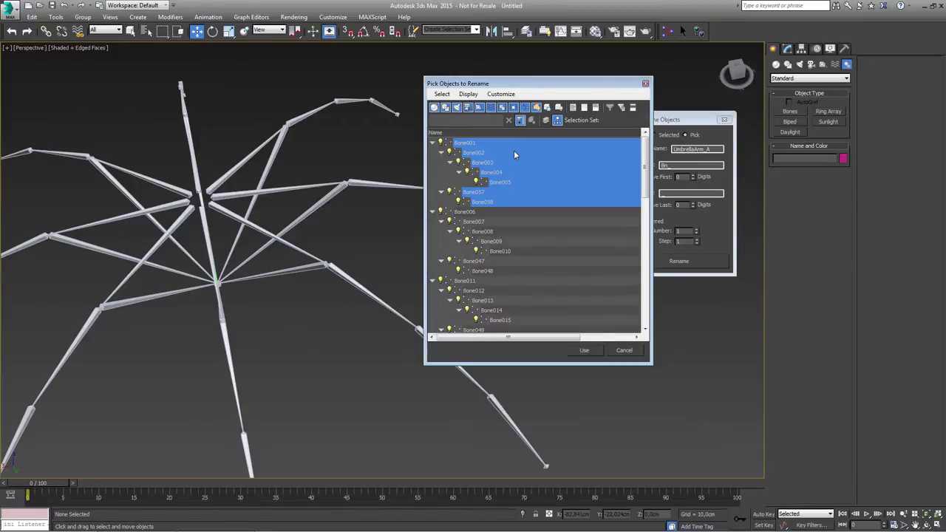
{"action": "left_click", "coordinate": [466, 144]}
{"action": "left_click", "coordinate": [442, 94]}
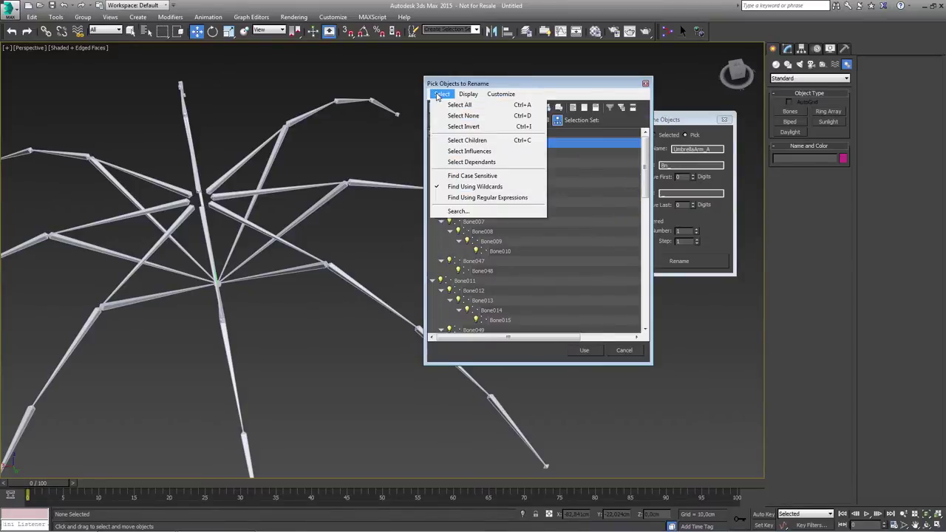
{"action": "left_click", "coordinate": [464, 141]}
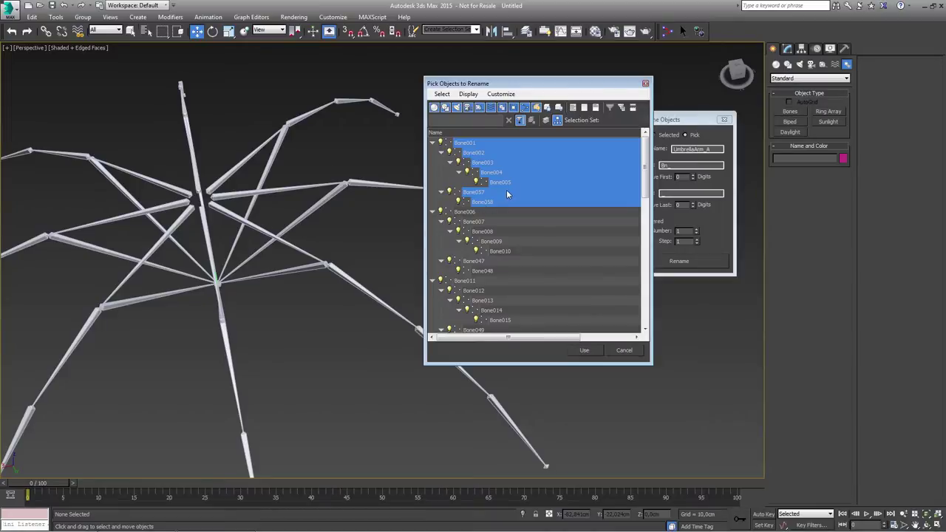
{"action": "left_click", "coordinate": [433, 143]}
{"action": "left_click", "coordinate": [578, 350]}
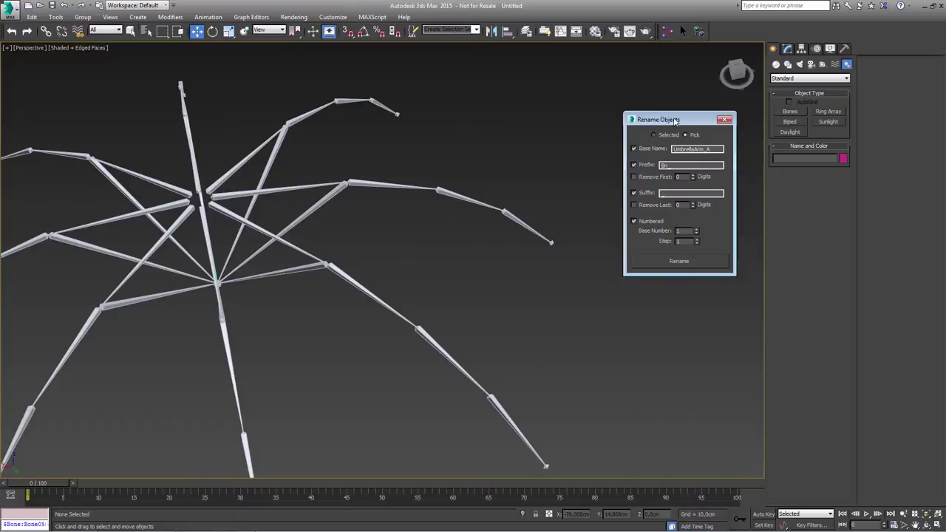
{"action": "left_click_drag", "start_coordinate": [674, 120], "coordinate": [591, 107]}
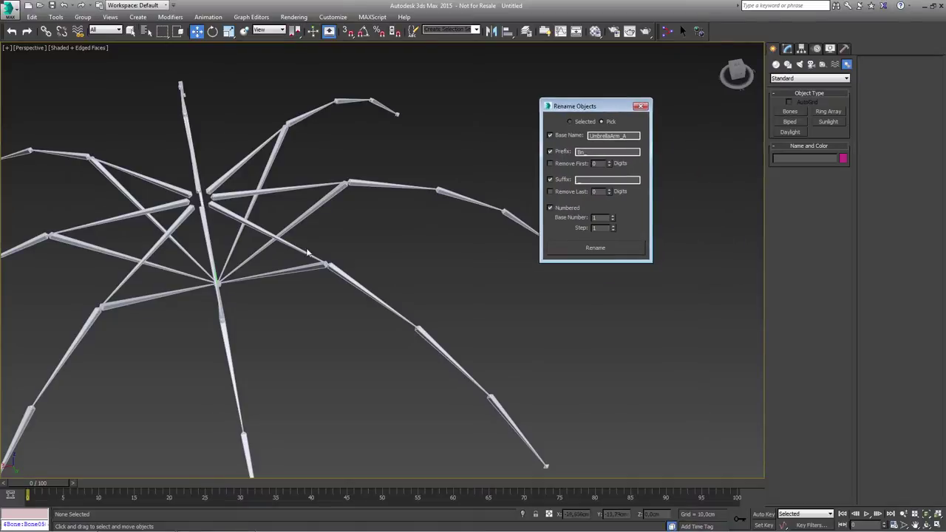
{"action": "left_click", "coordinate": [595, 248]}
- Select the Bn_UmbrellaArm_A_01 chain by name from the scene list to check the renamed bones in the viewport
{"action": "middle_click_drag", "start_coordinate": [397, 266], "coordinate": [439, 250], "text": "alt"}
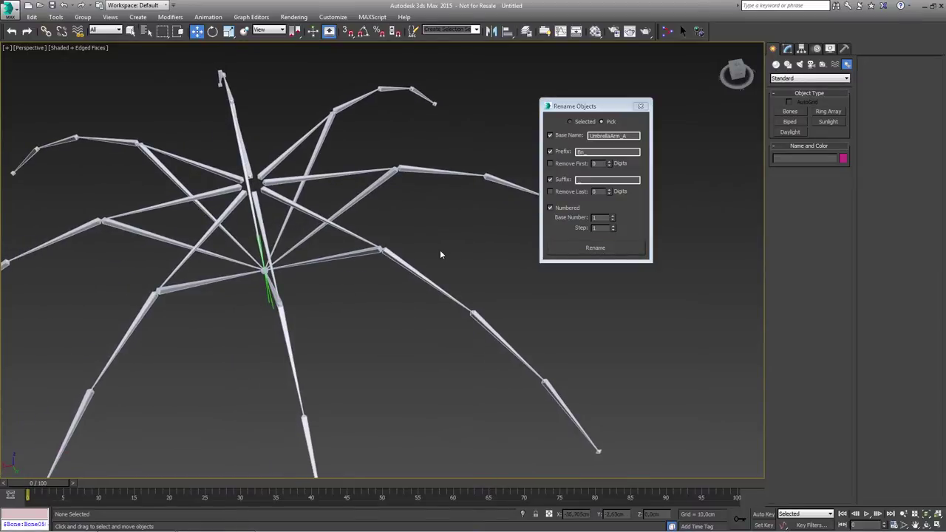
{"action": "key", "text": "h"}
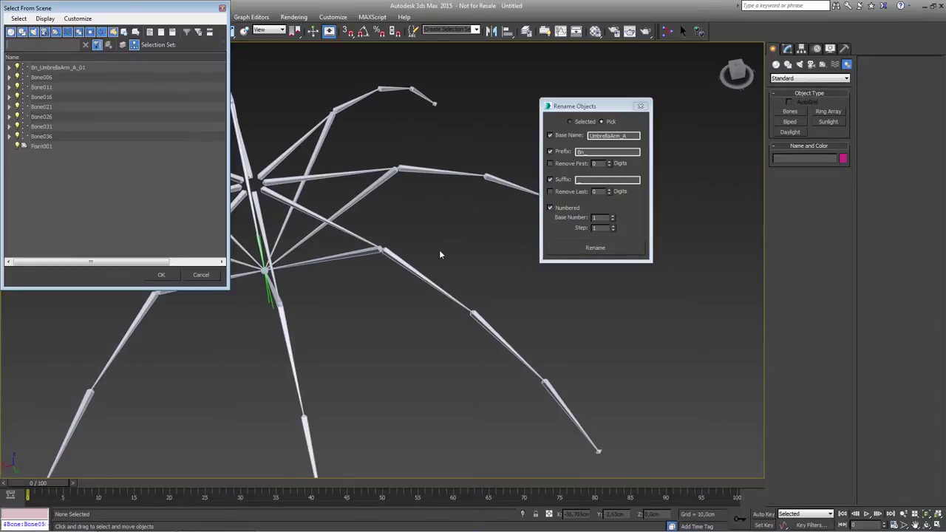
{"action": "left_click", "coordinate": [55, 68]}
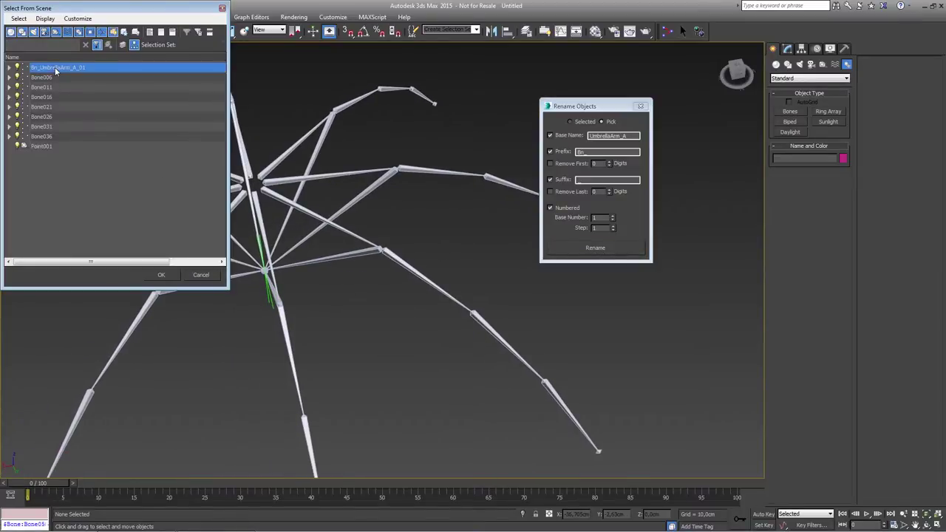
{"action": "left_click", "coordinate": [160, 275]}
{"action": "mouse_move", "coordinate": [229, 253]}
{"action": "middle_mouse_down", "text": "alt"}
{"action": "mouse_move", "coordinate": [299, 271]}
{"action": "mouse_move", "coordinate": [419, 260]}
{"action": "mouse_move", "coordinate": [226, 235]}
{"action": "middle_mouse_up", "text": "alt"}
{"action": "middle_click_drag", "start_coordinate": [266, 240], "coordinate": [211, 262], "text": "alt"}
{"action": "scroll", "coordinate": [265, 260], "scroll_direction": "up", "scroll_amount": 3}
{"action": "scroll", "coordinate": [210, 262], "scroll_direction": "down", "scroll_amount": 4}
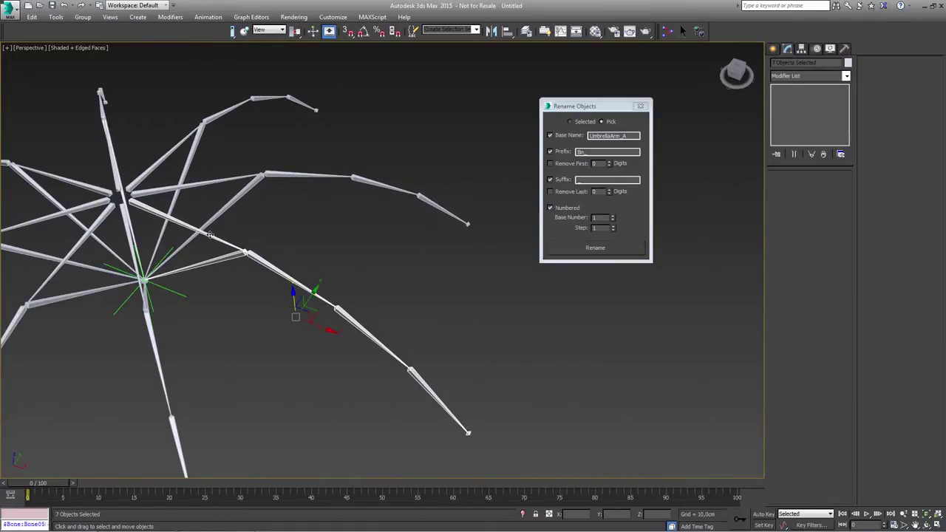
- Select the bones of the renamed rib one by one from the hub to the tip and check their names
{"action": "left_click", "coordinate": [208, 235]}
{"action": "middle_click_drag", "start_coordinate": [201, 230], "coordinate": [174, 233], "text": "alt"}
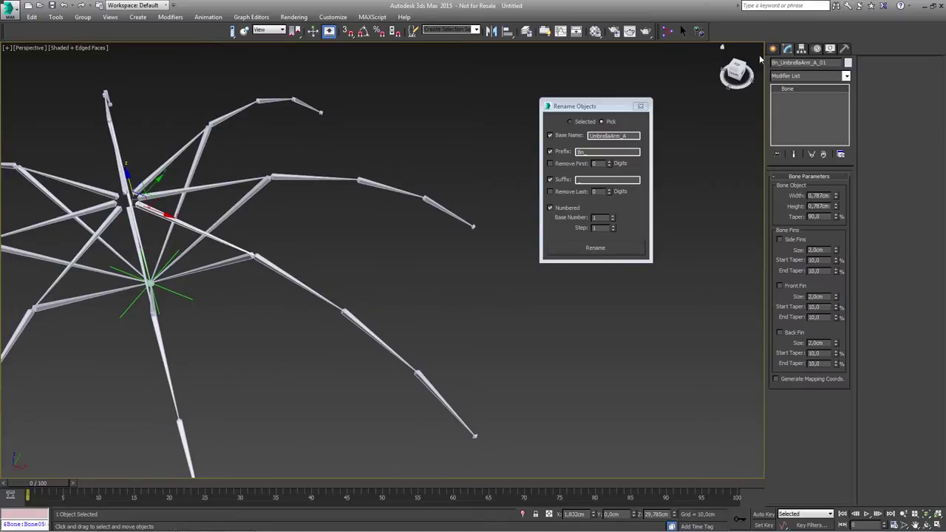
{"action": "left_click_drag", "start_coordinate": [598, 107], "coordinate": [621, 90]}
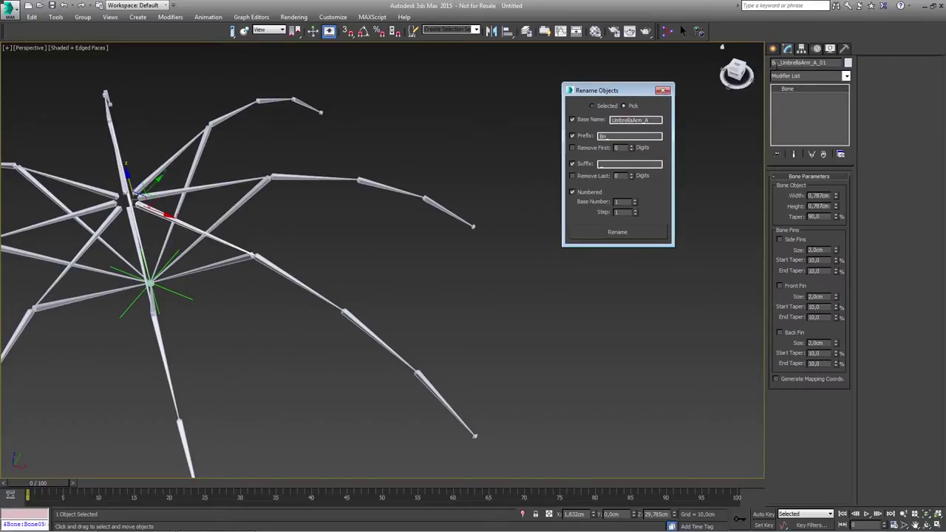
{"action": "left_click", "coordinate": [773, 64]}
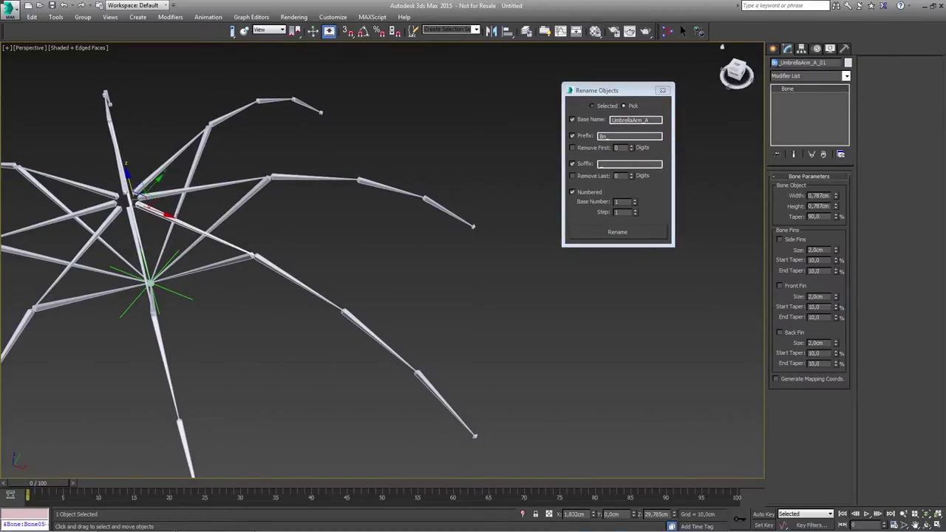
{"action": "left_click_drag", "start_coordinate": [781, 63], "coordinate": [826, 63]}
{"action": "left_click", "coordinate": [280, 272]}
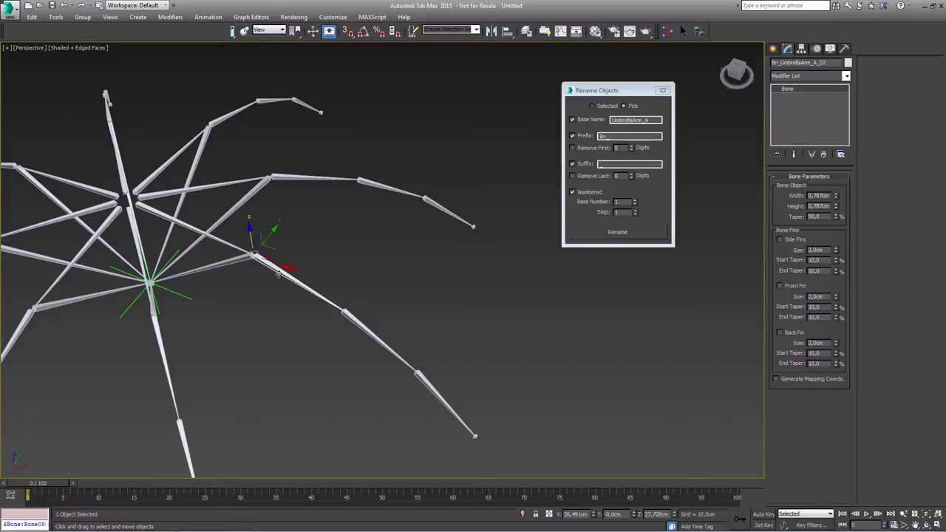
{"action": "left_click", "coordinate": [347, 314]}
{"action": "left_click", "coordinate": [418, 376]}
{"action": "middle_click_drag", "start_coordinate": [418, 375], "coordinate": [419, 355]}
{"action": "left_click", "coordinate": [475, 410]}
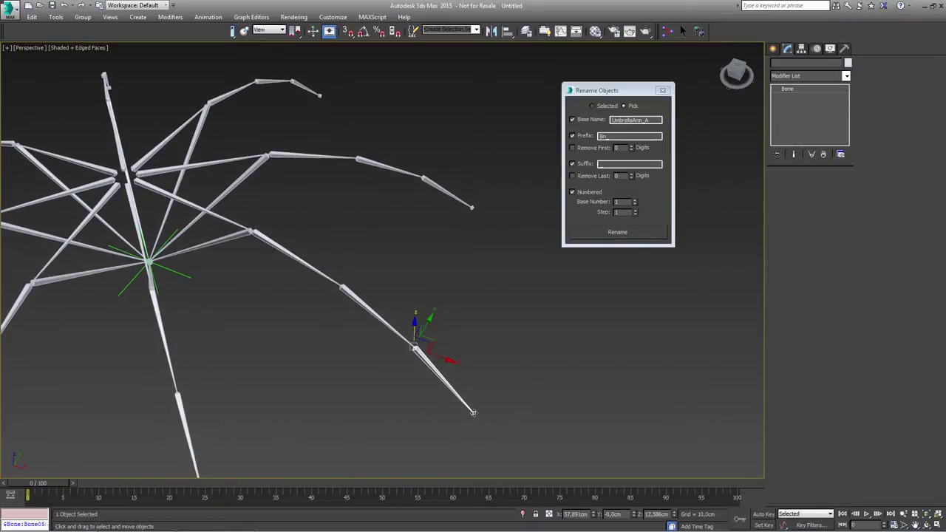
- Check the names of the renamed rib's strut bone and its end bone at the Point helper, then reselect the rib's first bone
{"action": "left_click", "coordinate": [219, 242]}
{"action": "middle_click_drag", "start_coordinate": [201, 277], "coordinate": [267, 257], "text": "alt"}
{"action": "scroll", "coordinate": [268, 257], "scroll_direction": "up", "scroll_amount": 4}
{"action": "scroll", "coordinate": [267, 257], "scroll_direction": "up", "scroll_amount": 5}
{"action": "left_click", "coordinate": [267, 257]}
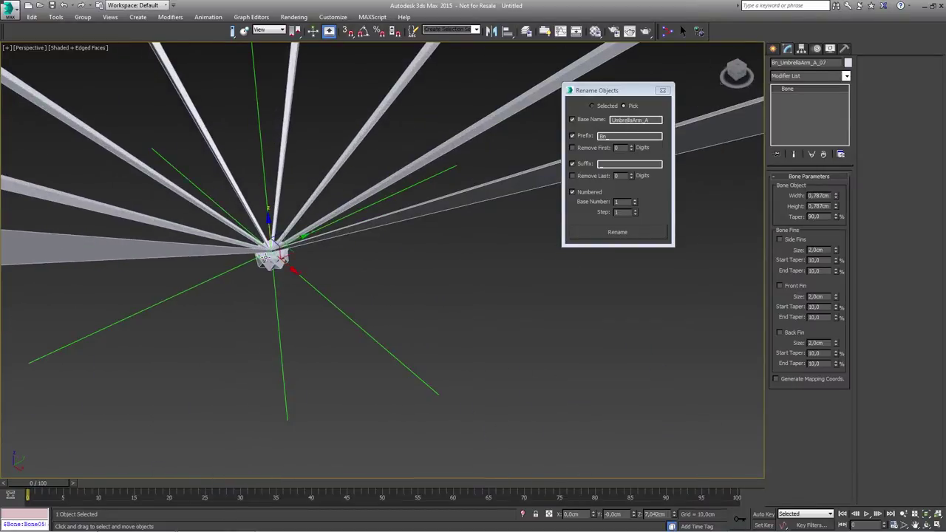
{"action": "middle_click_drag", "start_coordinate": [295, 264], "coordinate": [348, 305], "text": "alt"}
{"action": "scroll", "coordinate": [347, 304], "scroll_direction": "down", "scroll_amount": 6}
{"action": "left_click", "coordinate": [292, 229]}
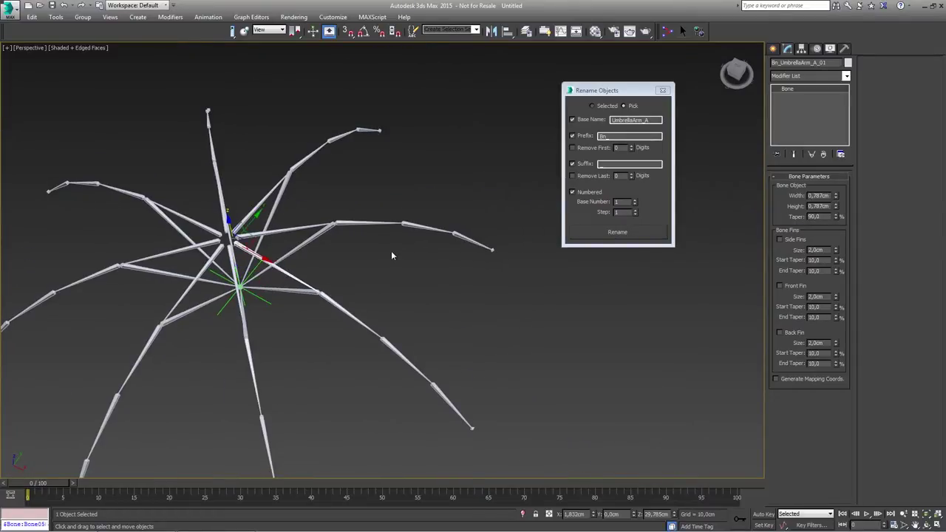
- Rename the Bone006 chain and its strut with the base name UmbrellaArm_B, keeping the same prefix, suffix and numbering
{"action": "middle_click_drag", "start_coordinate": [344, 269], "coordinate": [364, 263]}
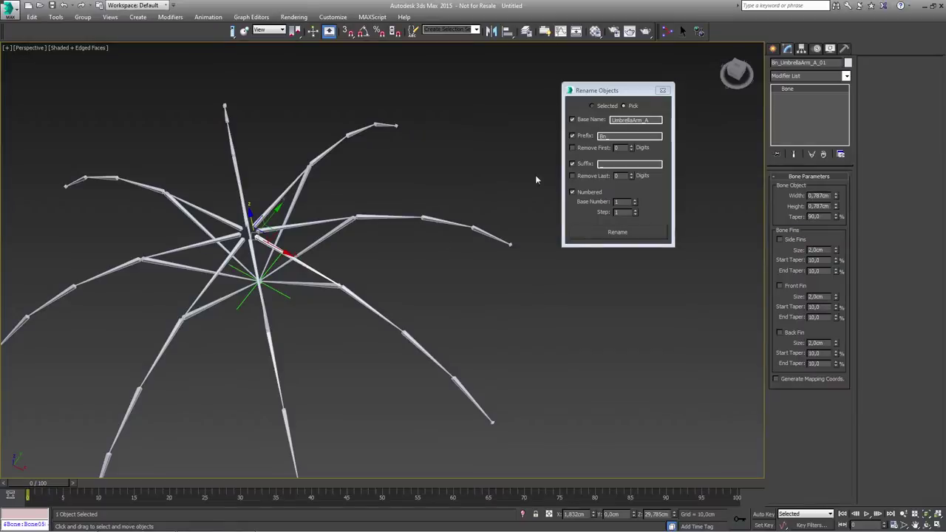
{"action": "left_click_drag", "start_coordinate": [645, 119], "coordinate": [650, 121]}
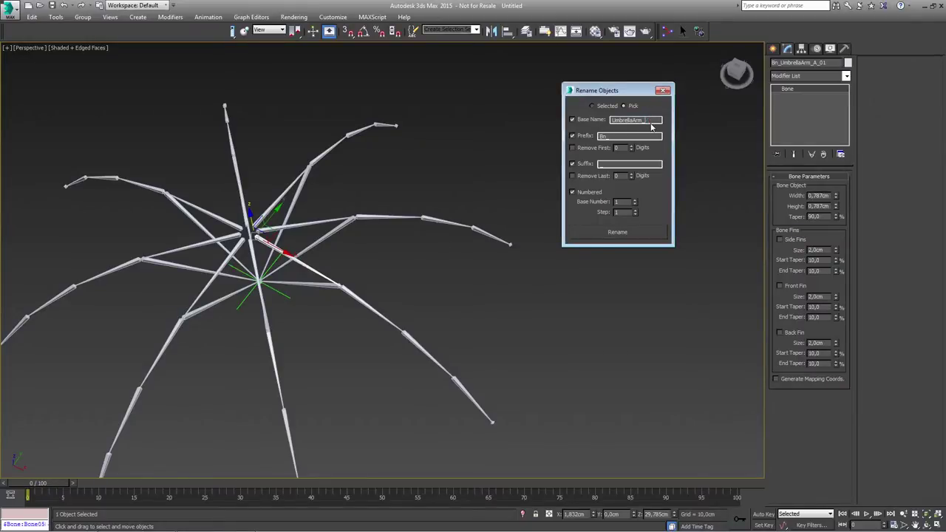
{"action": "left_click", "coordinate": [633, 105]}
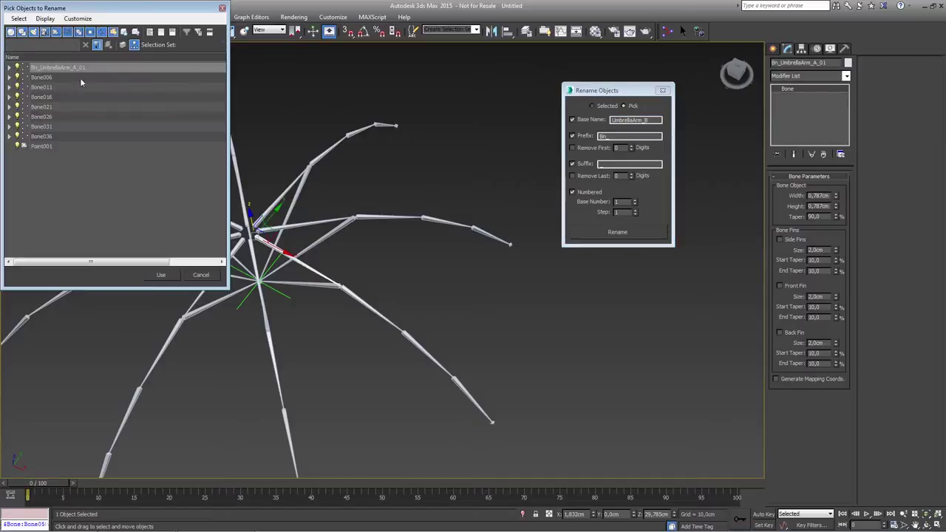
{"action": "double_click", "coordinate": [44, 78]}
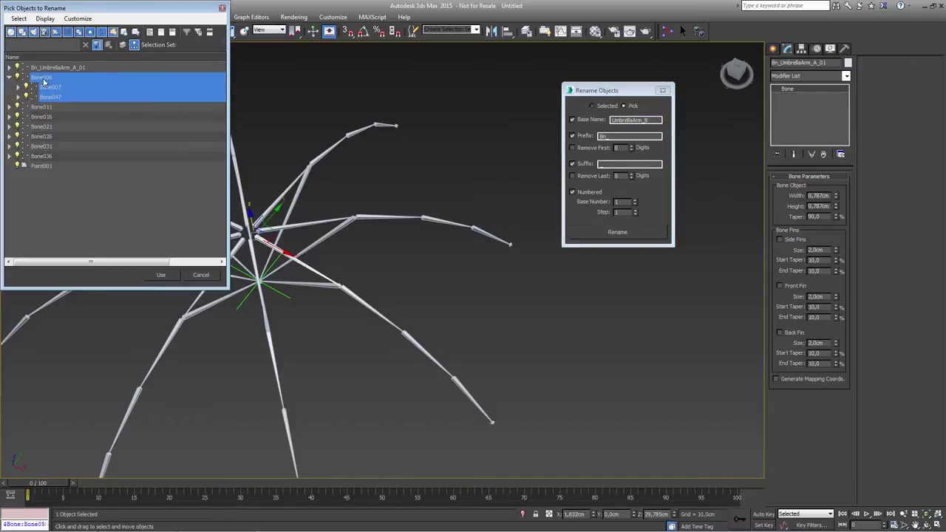
{"action": "left_click", "coordinate": [161, 274]}
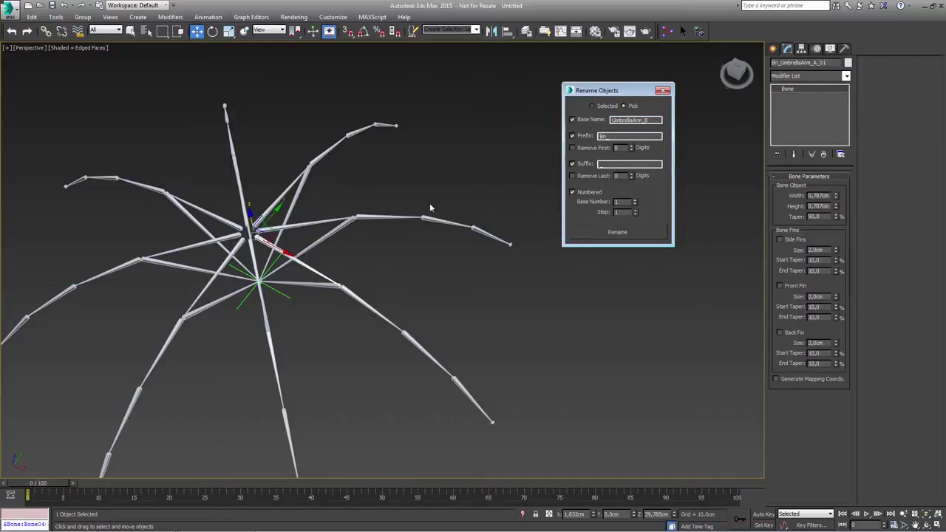
- Rename the Bone011 chain with the base name UmbrellaArm_C, keeping the Bn_ prefix, suffix and numbering
{"action": "left_click_drag", "start_coordinate": [645, 120], "coordinate": [657, 120]}
{"action": "left_click", "coordinate": [631, 107]}
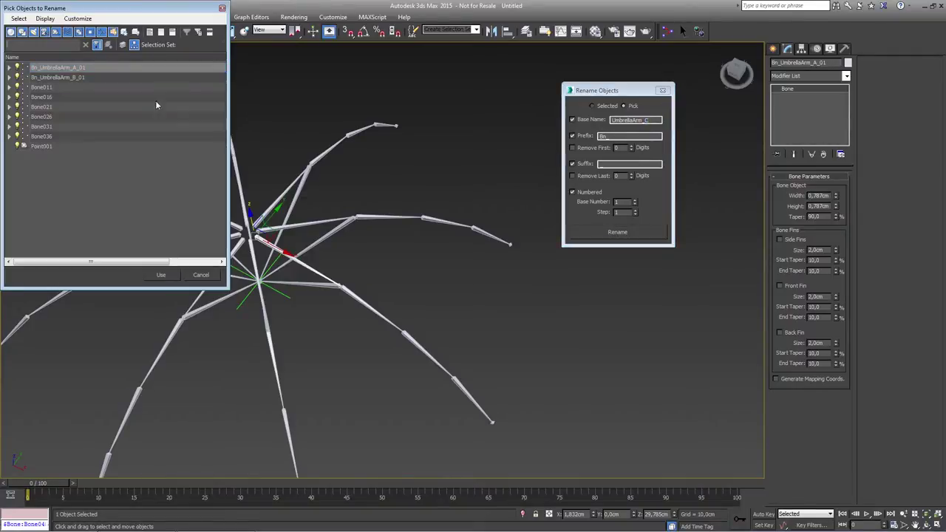
{"action": "left_click", "coordinate": [54, 87]}
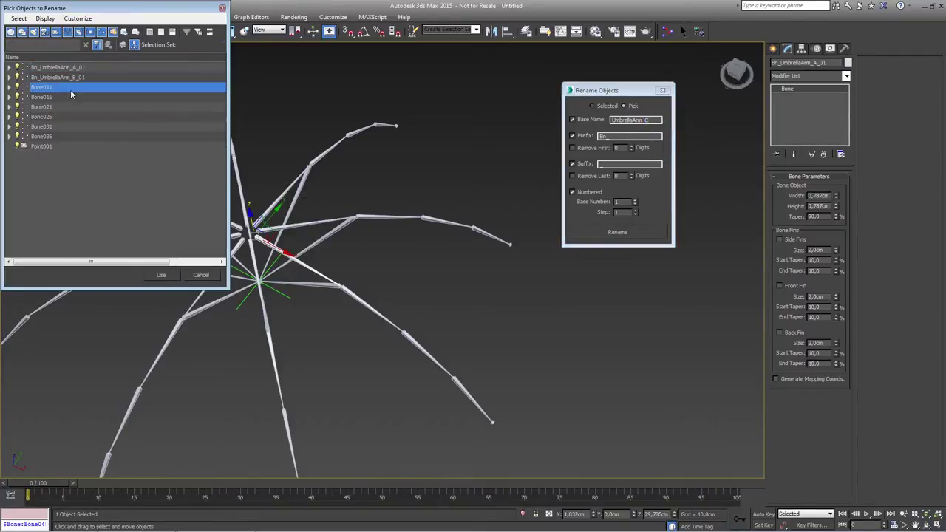
{"action": "left_click", "coordinate": [160, 275]}
- Rename the Bone016 chain with the base name UmbrellaArm_D, keeping the same prefix, suffix and numbering
{"action": "left_click_drag", "start_coordinate": [645, 120], "coordinate": [652, 122]}
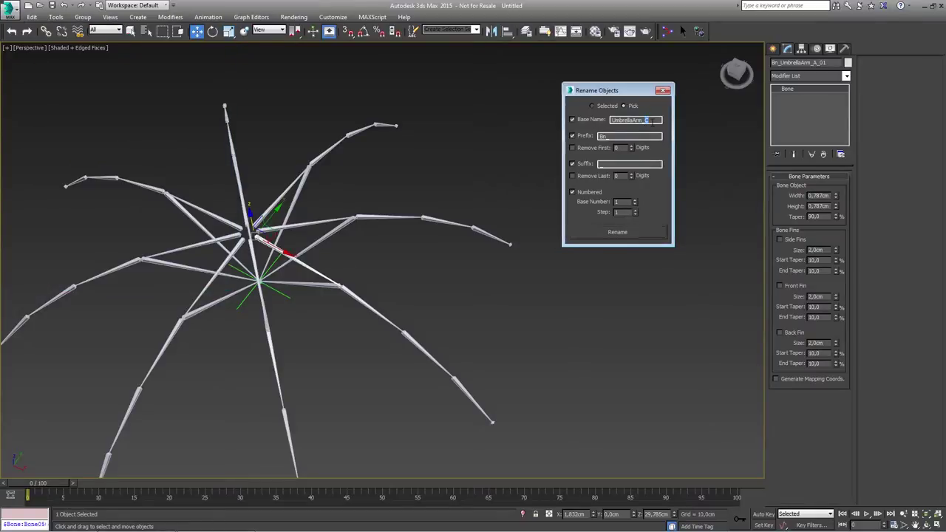
{"action": "left_click", "coordinate": [632, 106]}
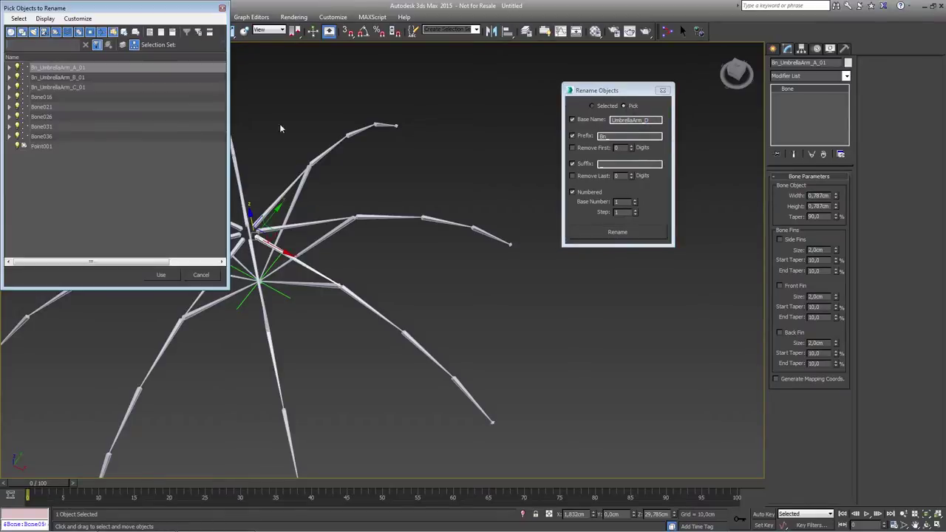
{"action": "left_click", "coordinate": [60, 96]}
{"action": "left_click", "coordinate": [160, 275]}
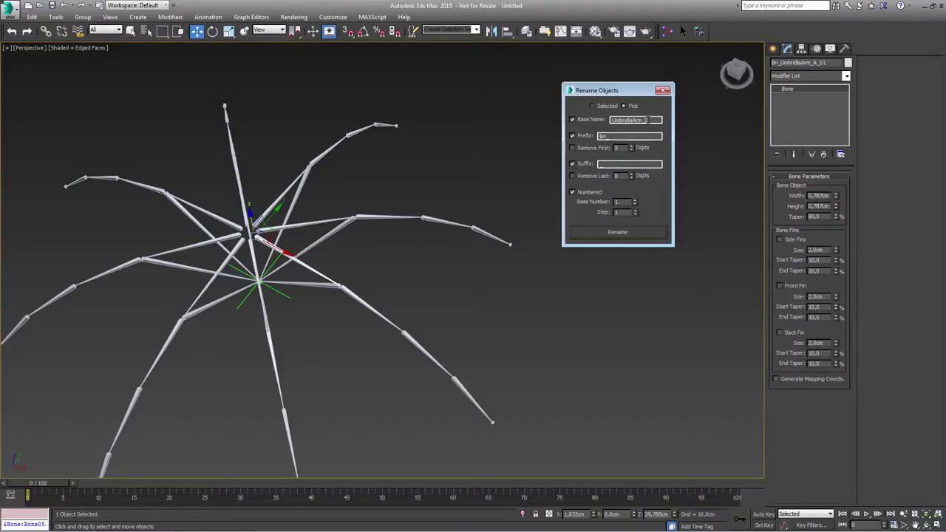
- Rename the Bone021 chain with the base name UmbrellaArm_E, keeping the same prefix, suffix and numbering
{"action": "left_click_drag", "start_coordinate": [650, 120], "coordinate": [645, 119]}
{"action": "left_click", "coordinate": [626, 106]}
{"action": "left_click", "coordinate": [52, 107]}
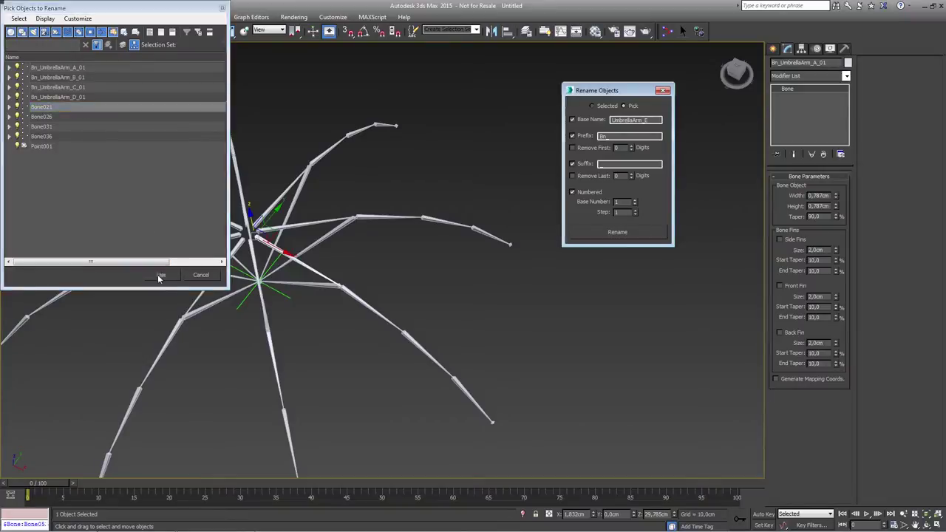
{"action": "left_click", "coordinate": [160, 274]}
- Rename the Bone026 chain with the base name UmbrellaArm_F, keeping the same prefix, suffix and numbering
{"action": "type", "text": "Fi"}
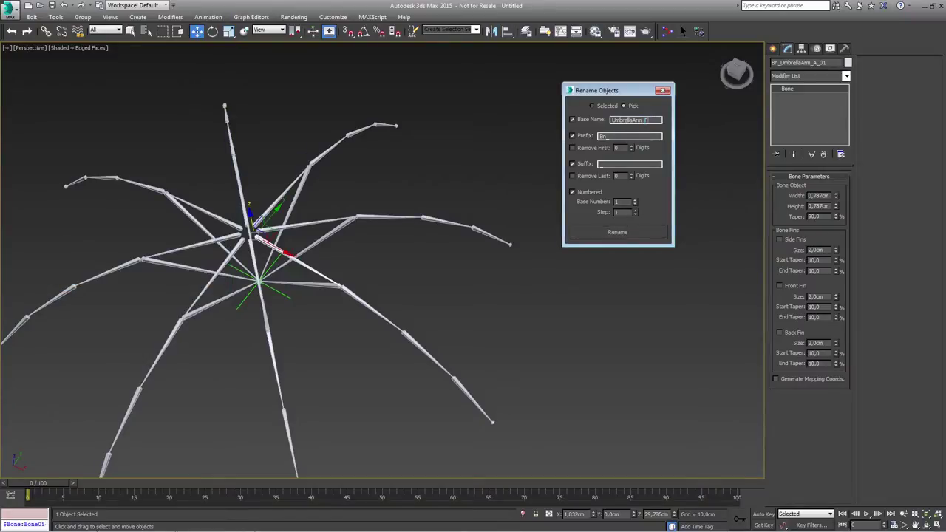
{"action": "left_click", "coordinate": [633, 110]}
{"action": "left_click", "coordinate": [59, 116]}
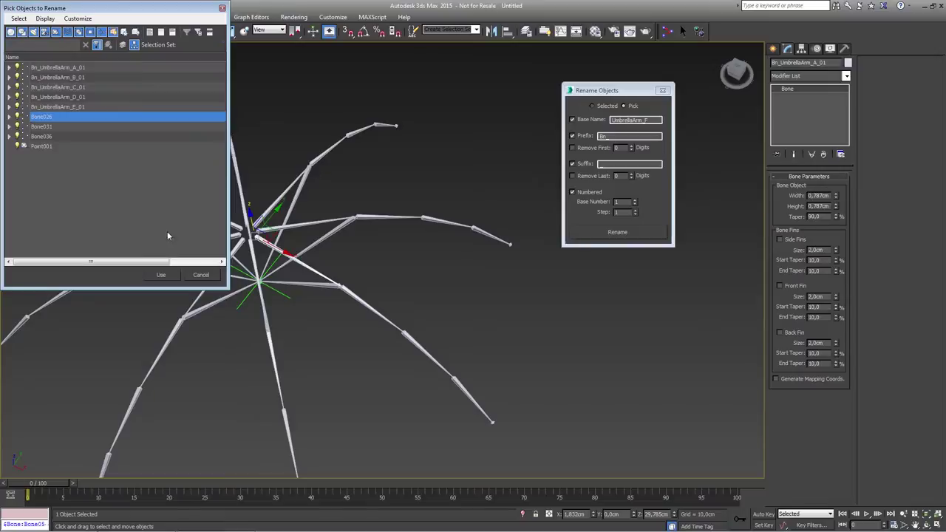
{"action": "left_click", "coordinate": [201, 274]}
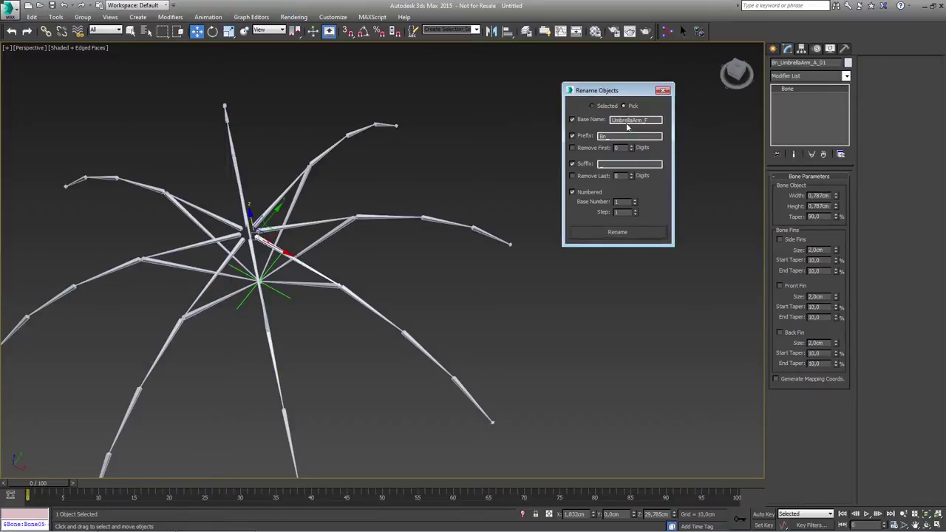
- Rename the Bone031 chain with the base name UmbrellaArm_G, keeping the same prefix, suffix and numbering
{"action": "left_click_drag", "start_coordinate": [643, 120], "coordinate": [652, 119]}
{"action": "left_click", "coordinate": [630, 106]}
{"action": "left_click", "coordinate": [42, 126]}
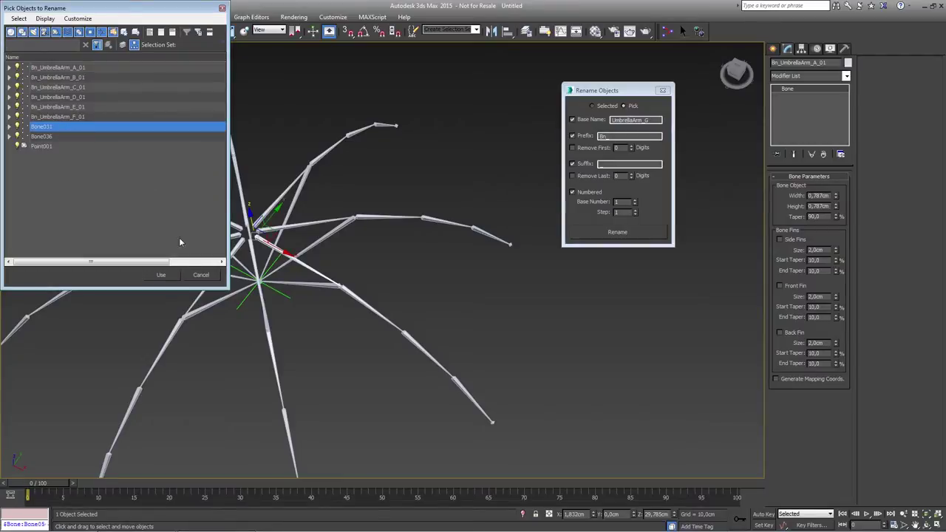
{"action": "left_click", "coordinate": [169, 276]}
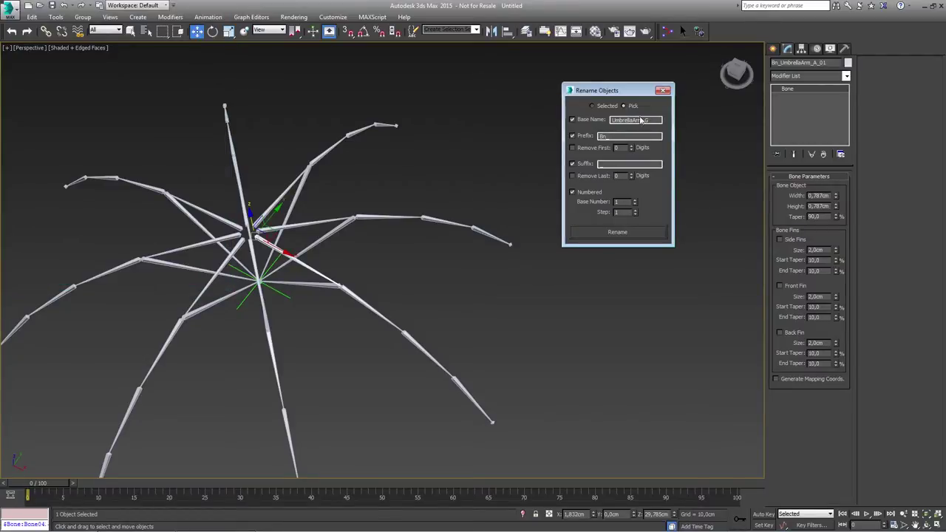
- Rename the Bone036 chain with the base name UmbrellaArm_H and close the Rename Objects dialog
{"action": "left_click_drag", "start_coordinate": [644, 121], "coordinate": [652, 123]}
{"action": "left_click", "coordinate": [629, 106]}
{"action": "left_click", "coordinate": [64, 136]}
{"action": "left_click", "coordinate": [169, 275]}
{"action": "left_click", "coordinate": [663, 90]}
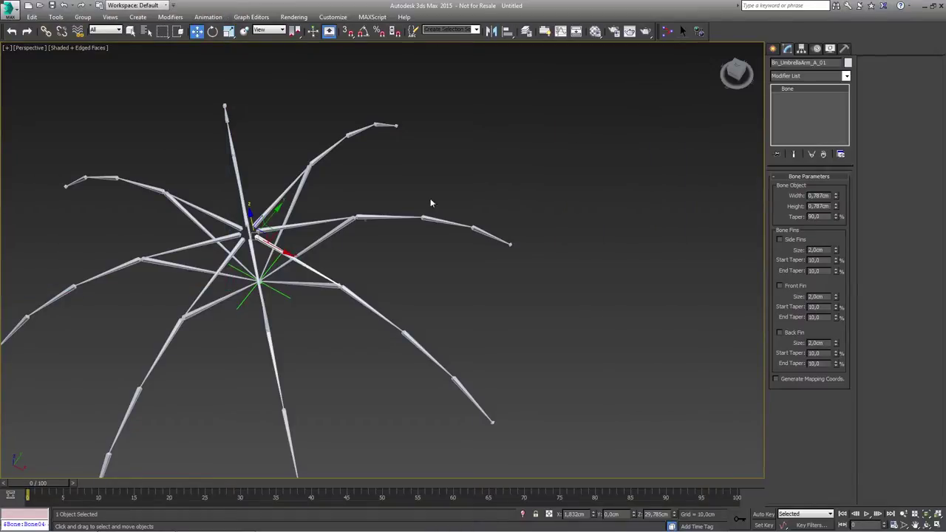
- Clear the selection and expand the full hierarchy in the scene list to check the names of all renamed arm bones
{"action": "middle_click_drag", "start_coordinate": [388, 246], "coordinate": [430, 228]}
{"action": "left_click", "coordinate": [437, 232]}
{"action": "key", "text": "g"}
{"action": "key", "text": "g"}
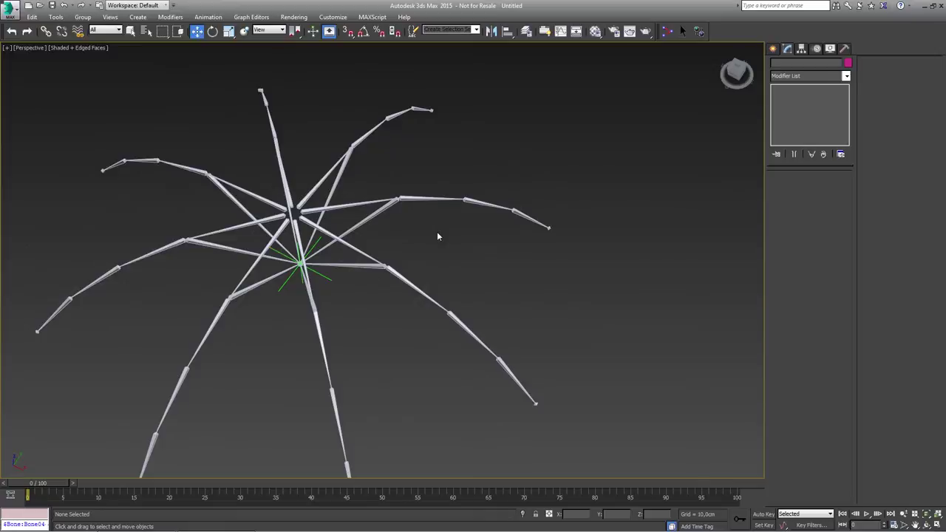
{"action": "key", "text": "h"}
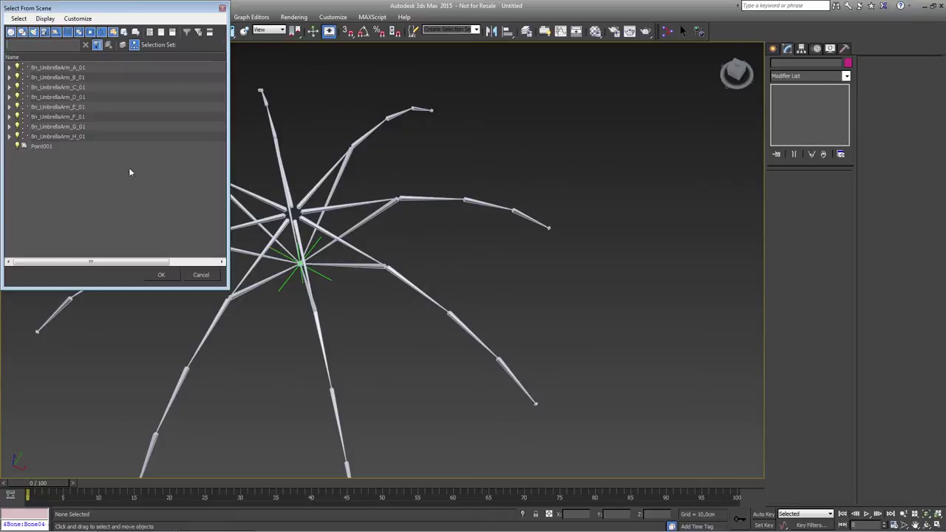
{"action": "left_click", "coordinate": [53, 19]}
{"action": "left_click", "coordinate": [64, 136]}
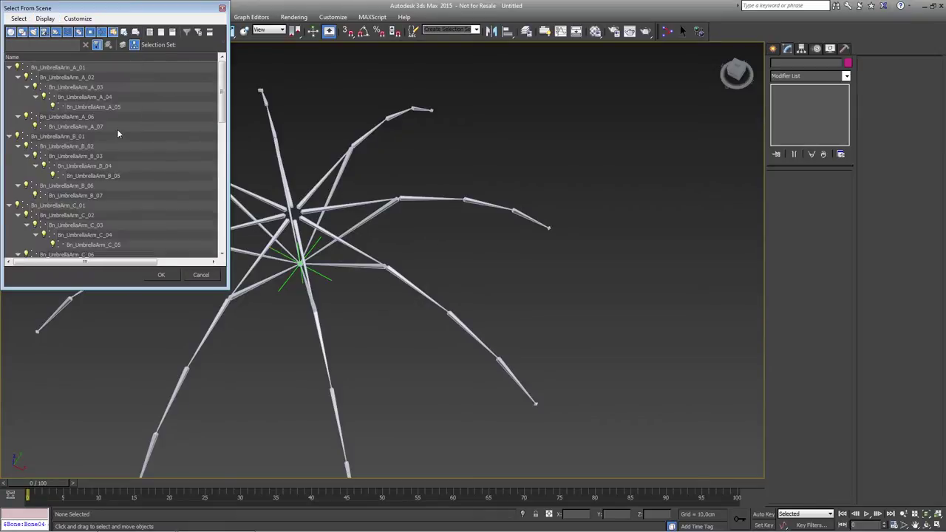
{"action": "mouse_move", "coordinate": [220, 91]}
{"action": "left_mouse_down"}
{"action": "mouse_move", "coordinate": [221, 208]}
{"action": "mouse_move", "coordinate": [223, 96]}
{"action": "left_mouse_up"}
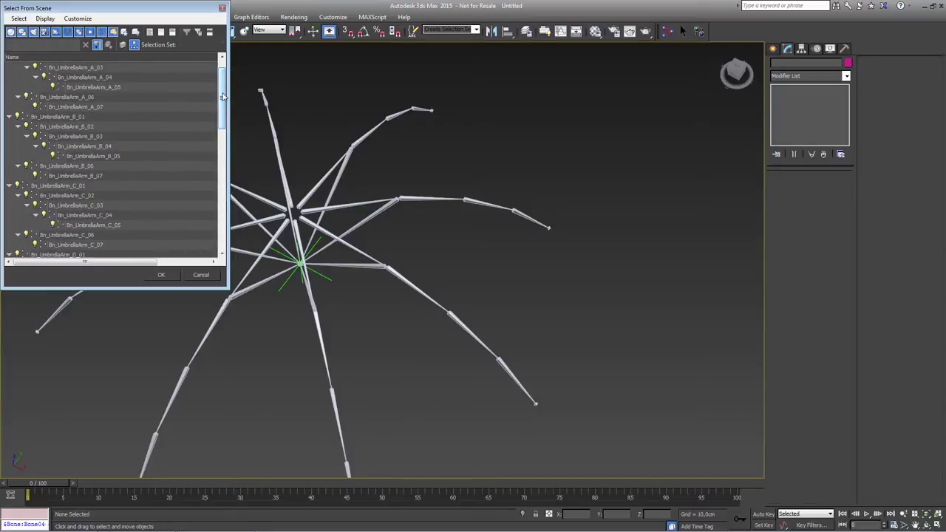
{"action": "left_click", "coordinate": [223, 8]}
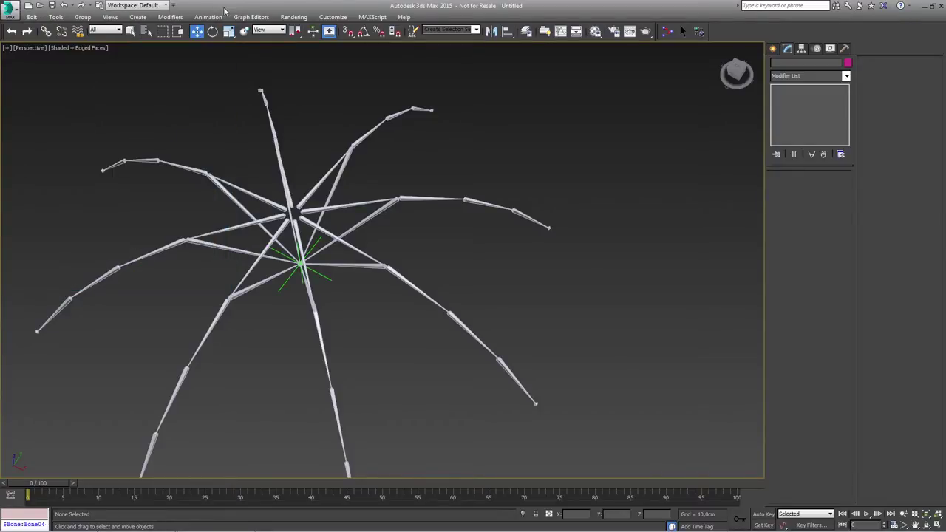
- Select the small end bone at the tip of arm A and examine its name and its place in the chain
{"action": "middle_click_drag", "start_coordinate": [345, 263], "coordinate": [353, 233], "text": "alt"}
{"action": "scroll", "coordinate": [443, 318], "scroll_direction": "up", "scroll_amount": 4}
{"action": "middle_click_drag", "start_coordinate": [502, 399], "coordinate": [446, 298]}
{"action": "left_click", "coordinate": [514, 327]}
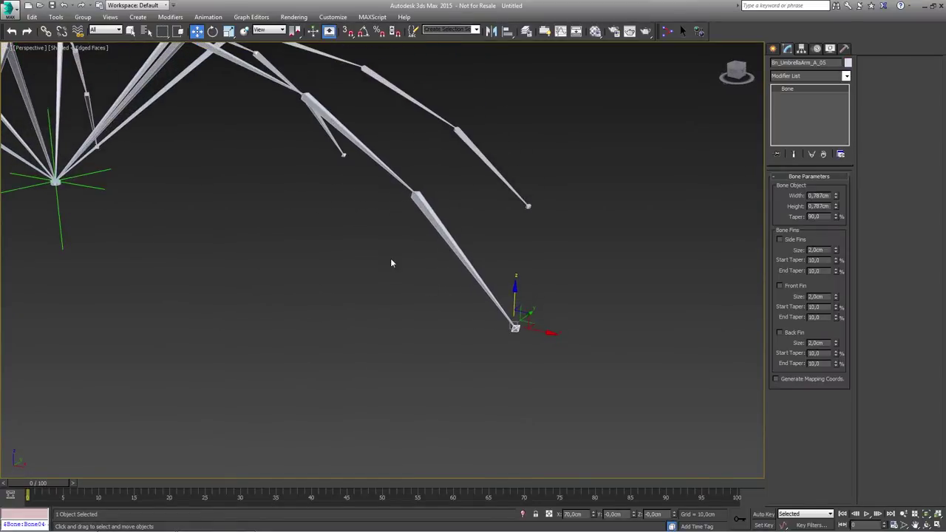
{"action": "middle_click_drag", "start_coordinate": [371, 249], "coordinate": [412, 300]}
{"action": "scroll", "coordinate": [418, 286], "scroll_direction": "down", "scroll_amount": 3}
{"action": "scroll", "coordinate": [456, 327], "scroll_direction": "up", "scroll_amount": 8}
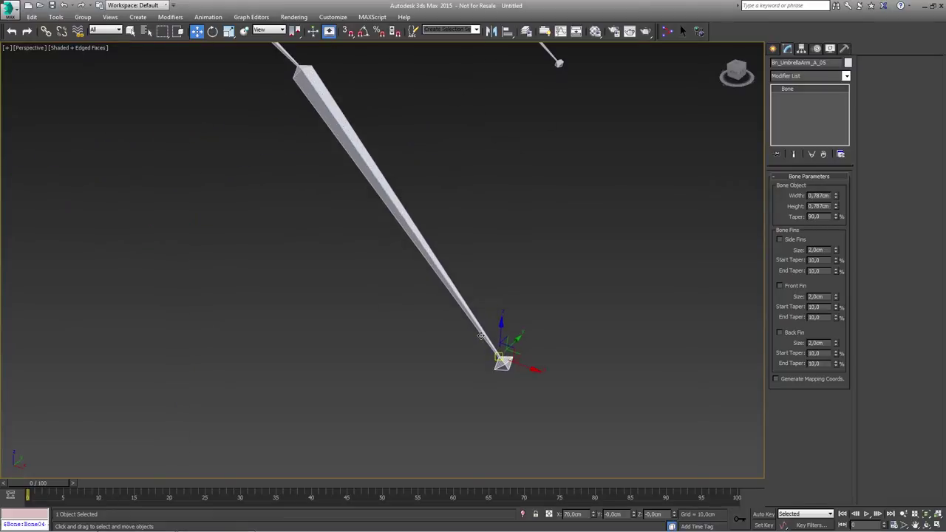
{"action": "middle_click_drag", "start_coordinate": [271, 226], "coordinate": [426, 319]}
{"action": "scroll", "coordinate": [426, 321], "scroll_direction": "down", "scroll_amount": 5}
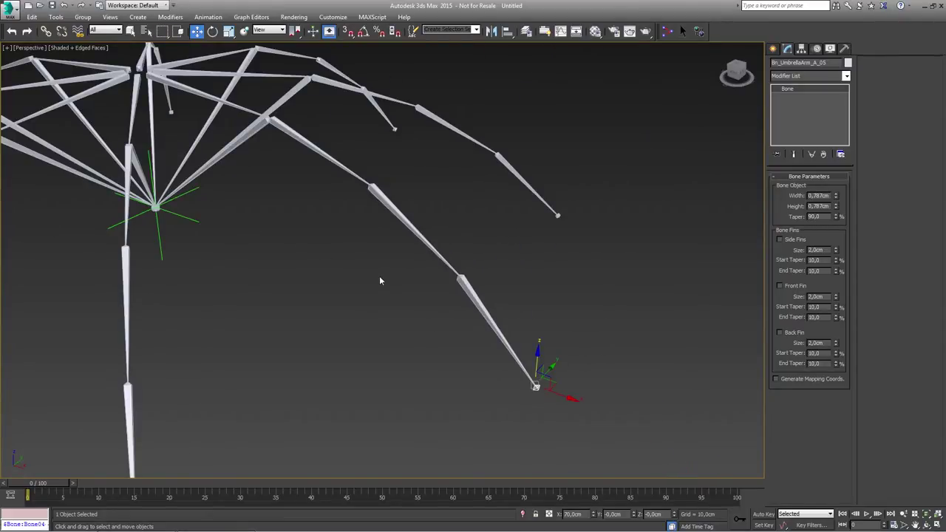
{"action": "mouse_move", "coordinate": [383, 282]}
{"action": "middle_mouse_down", "text": "alt"}
{"action": "mouse_move", "coordinate": [380, 268]}
{"action": "mouse_move", "coordinate": [370, 289]}
{"action": "mouse_move", "coordinate": [377, 284]}
{"action": "middle_mouse_up", "text": "alt"}
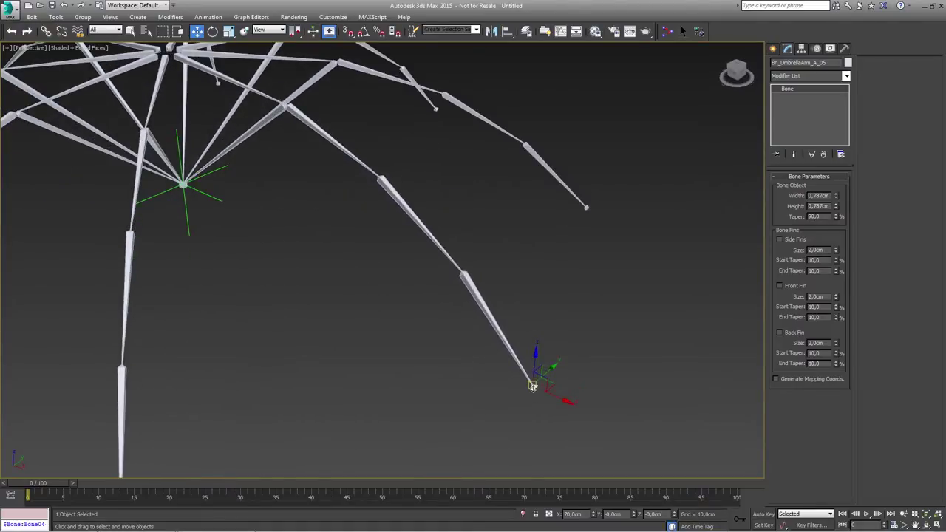
{"action": "middle_click_drag", "start_coordinate": [411, 317], "coordinate": [342, 223], "text": "alt"}
{"action": "left_click", "coordinate": [55, 17]}
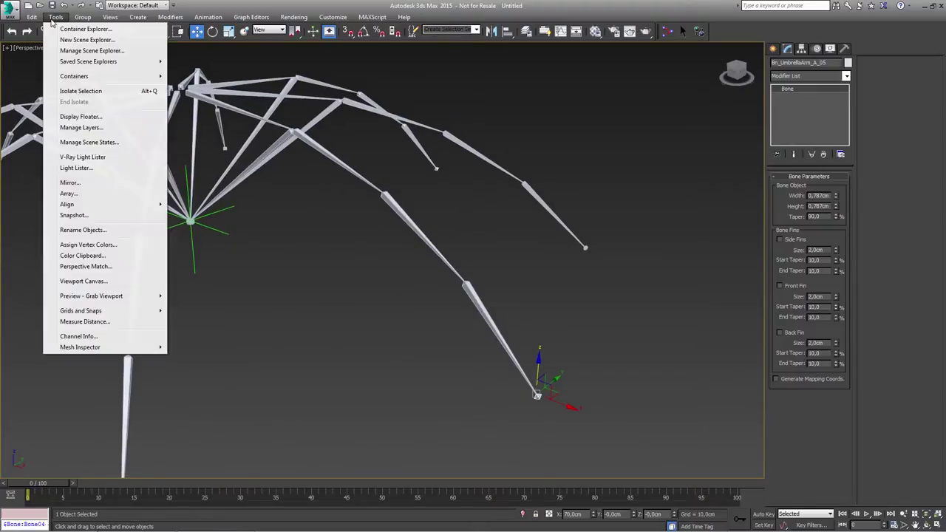
{"action": "left_click", "coordinate": [85, 230]}
{"action": "left_click_drag", "start_coordinate": [458, 191], "coordinate": [622, 78]}
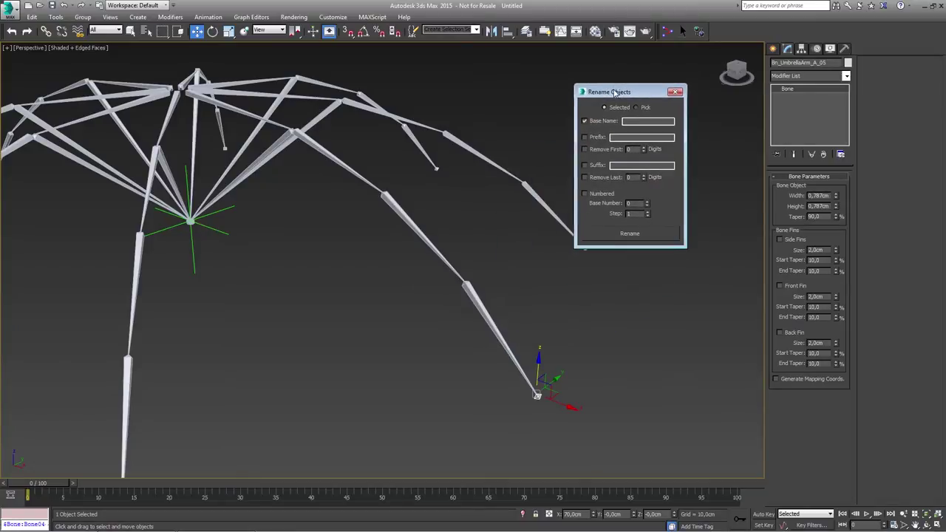
{"action": "middle_click_drag", "start_coordinate": [468, 197], "coordinate": [402, 208], "text": "alt"}
{"action": "left_click_drag", "start_coordinate": [624, 91], "coordinate": [537, 80]}
{"action": "middle_click_drag", "start_coordinate": [422, 166], "coordinate": [336, 248], "text": "alt"}
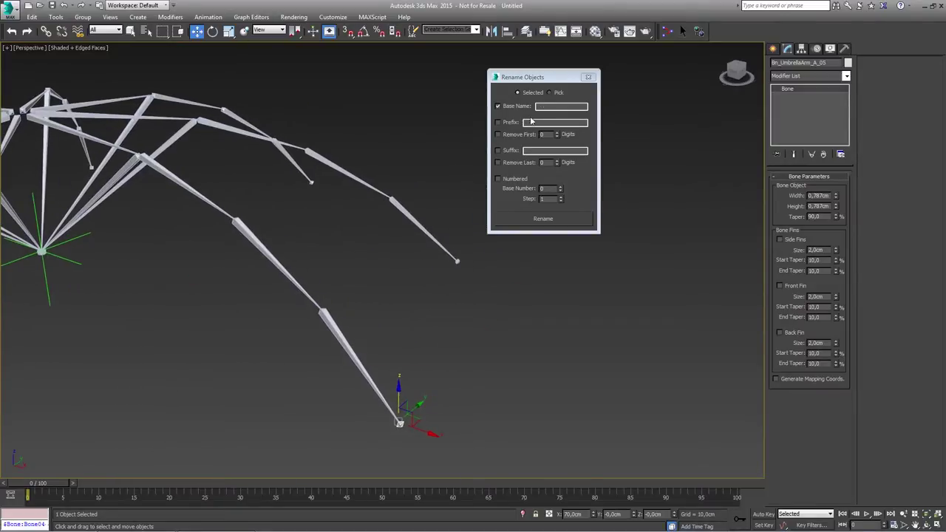
{"action": "left_click_drag", "start_coordinate": [539, 77], "coordinate": [551, 76]}
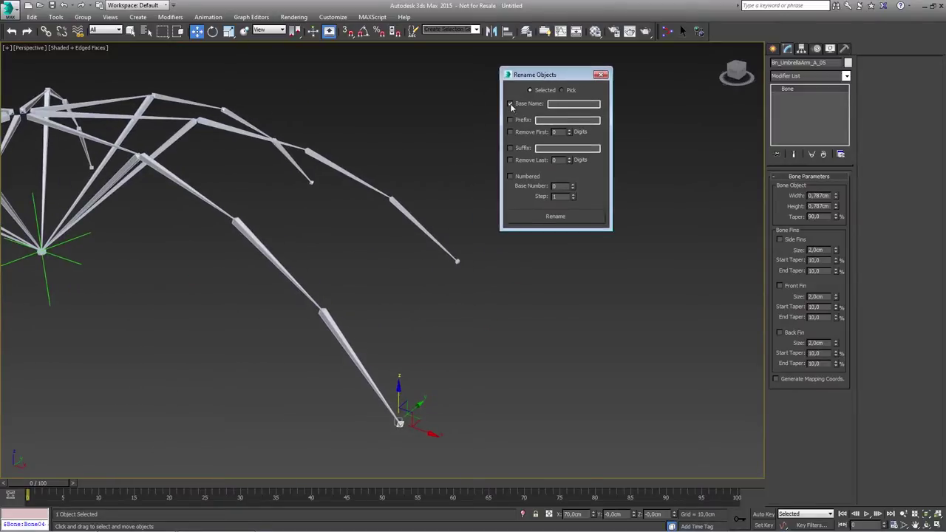
{"action": "left_click_drag", "start_coordinate": [832, 64], "coordinate": [763, 63]}
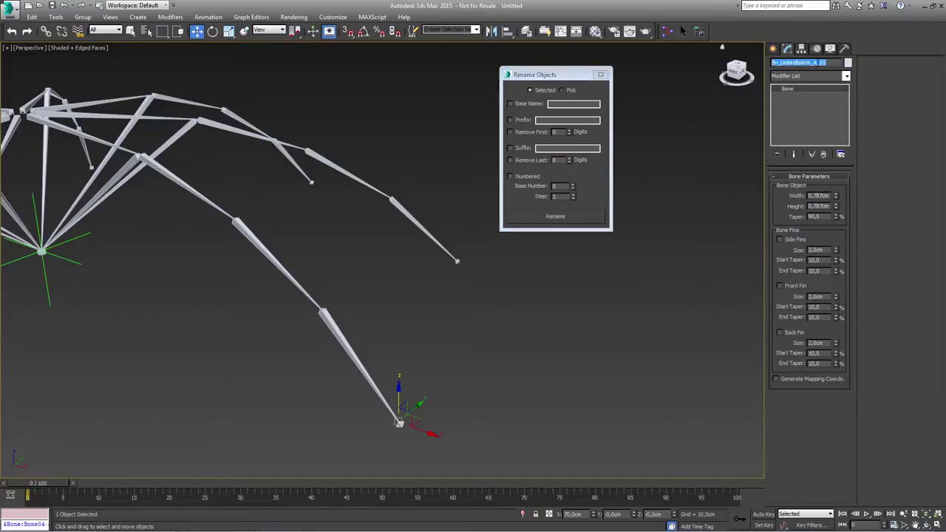
{"action": "left_click", "coordinate": [813, 63]}
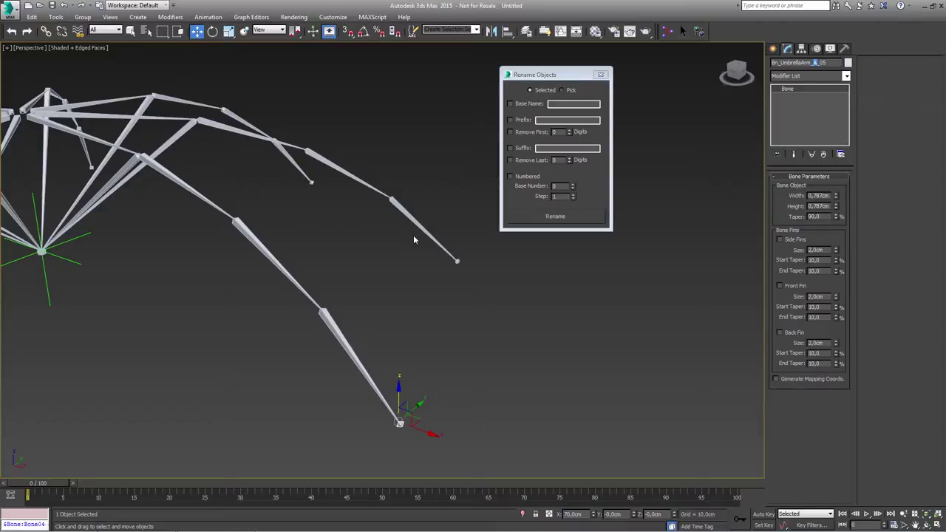
{"action": "middle_click_drag", "start_coordinate": [392, 288], "coordinate": [441, 291], "text": "alt"}
{"action": "left_click_drag", "start_coordinate": [562, 77], "coordinate": [603, 78]}
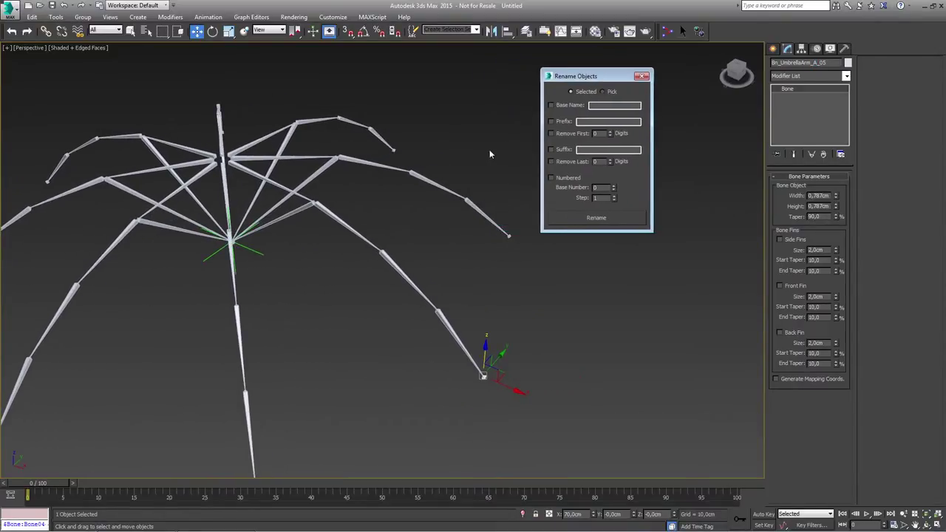
{"action": "left_click", "coordinate": [642, 76]}
- Select the tip bones of all arms from the scene list with the name filter bn*05
{"action": "left_click", "coordinate": [418, 237]}
{"action": "mouse_move", "coordinate": [419, 236]}
{"action": "middle_mouse_down", "text": "alt"}
{"action": "mouse_move", "coordinate": [343, 263]}
{"action": "mouse_move", "coordinate": [412, 251]}
{"action": "middle_mouse_up", "text": "alt"}
{"action": "key", "text": "h"}
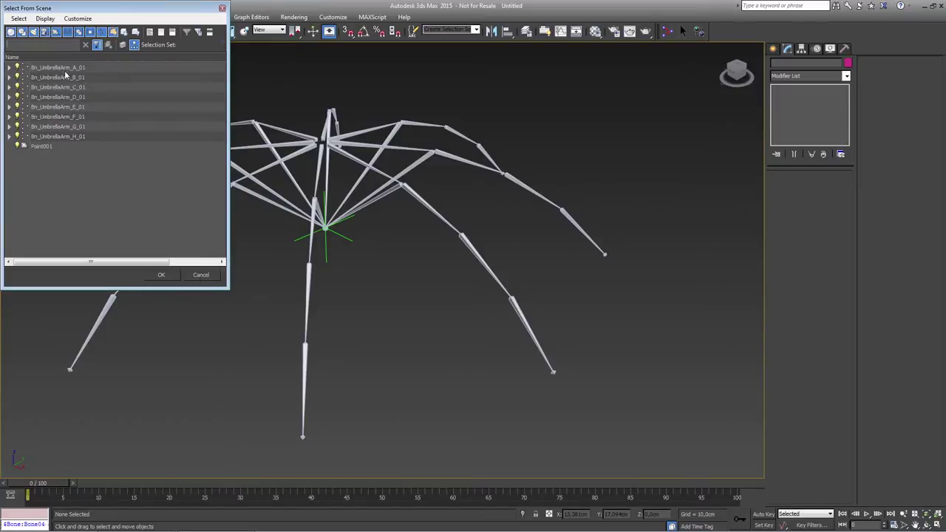
{"action": "type", "text": "bn*"}
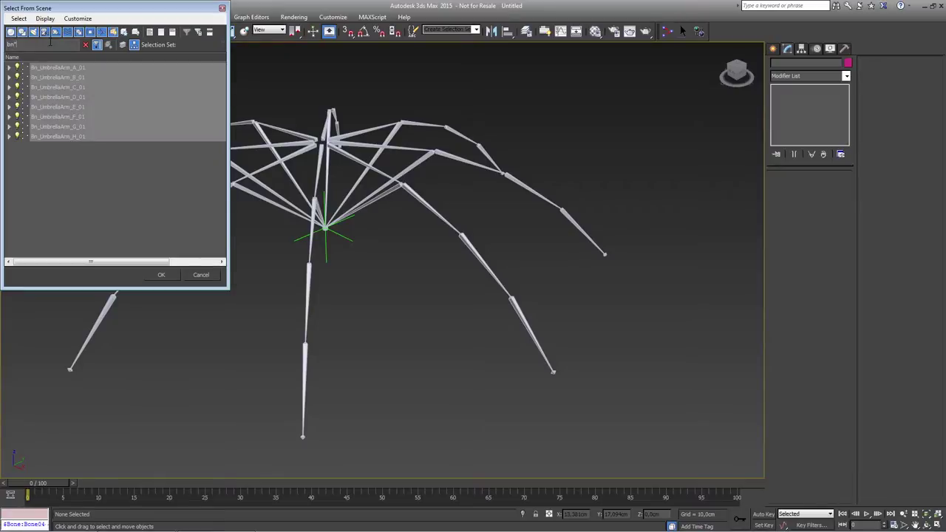
{"action": "type", "text": "05"}
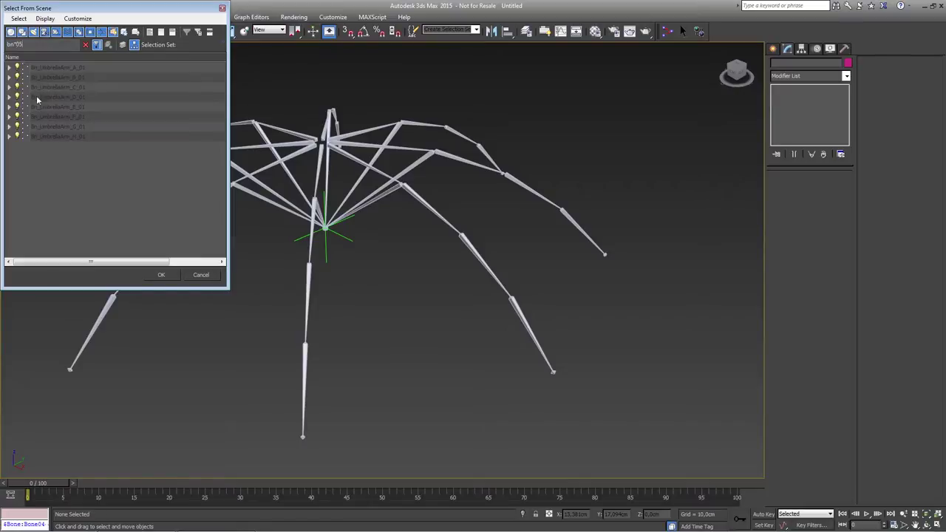
{"action": "left_click", "coordinate": [161, 274]}
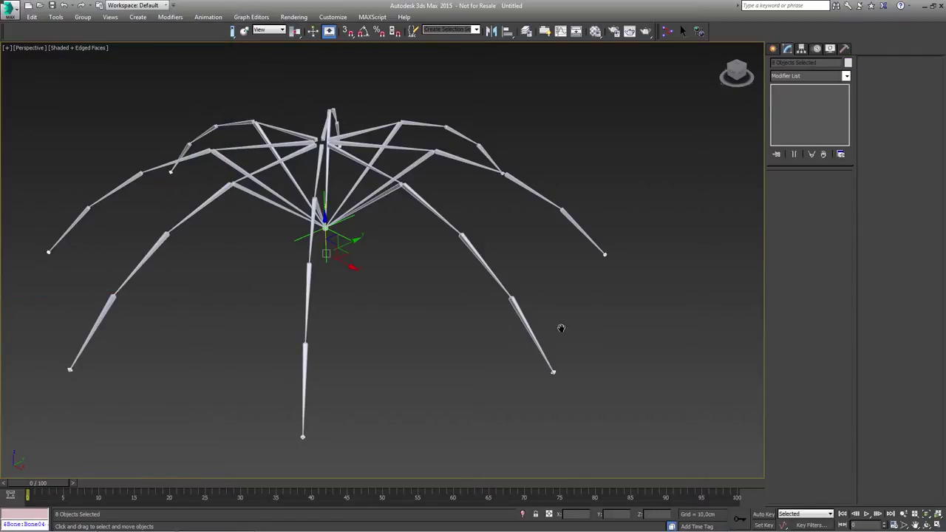
- Select the end bone of arm A alone, check the number in its name, and clear the selection
{"action": "scroll", "coordinate": [561, 328], "scroll_direction": "up", "scroll_amount": 5}
{"action": "left_click", "coordinate": [529, 333]}
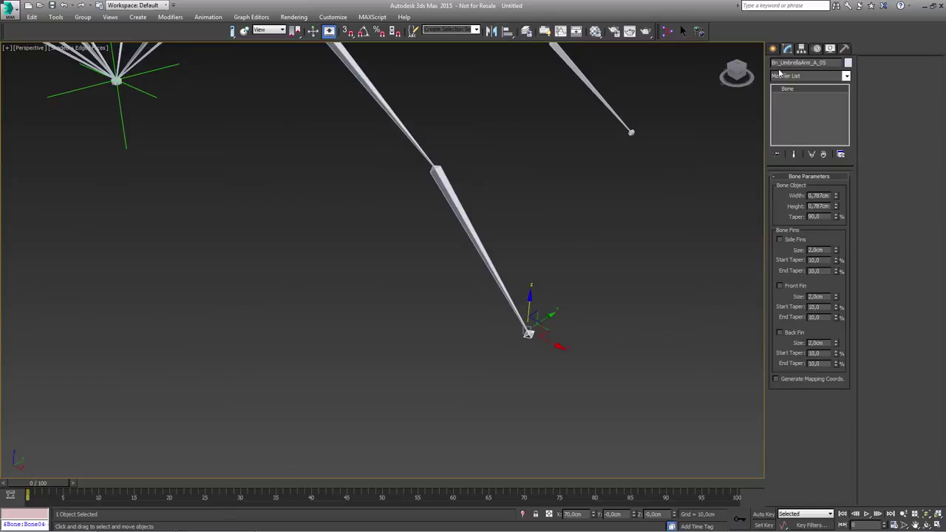
{"action": "left_click", "coordinate": [825, 62]}
{"action": "left_click", "coordinate": [621, 262]}
{"action": "scroll", "coordinate": [436, 272], "scroll_direction": "down", "scroll_amount": 5}
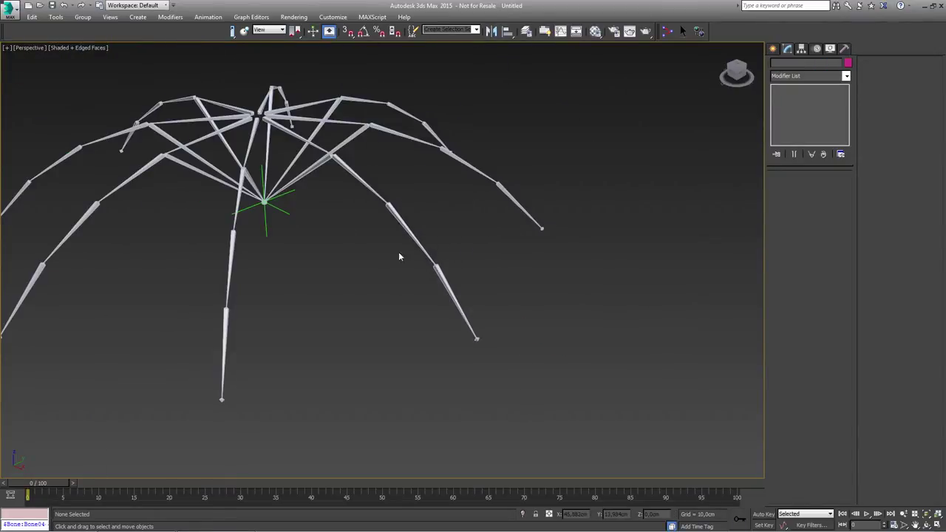
- Select all arm tip bones through the scene list filter bn*05 and examine them around the umbrella
{"action": "key", "text": "h"}
{"action": "type", "text": "bn*05"}
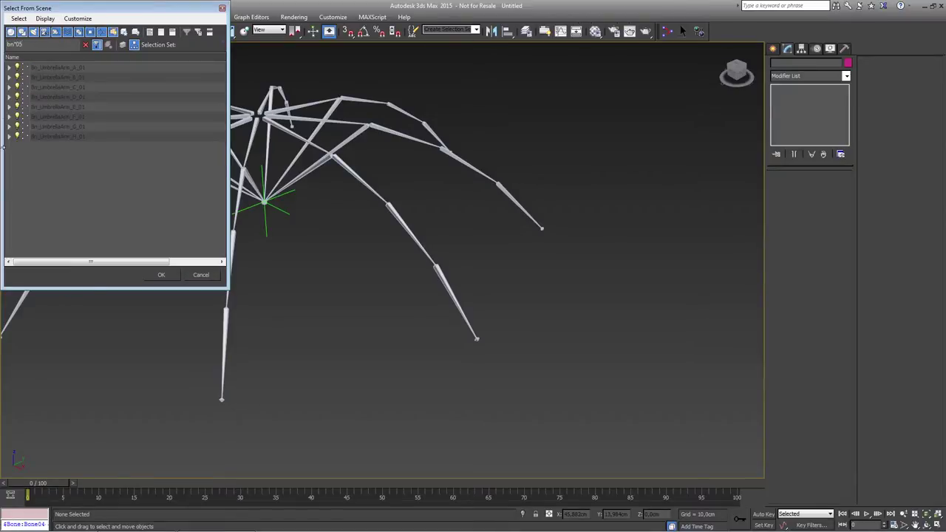
{"action": "left_click", "coordinate": [159, 276]}
{"action": "key", "text": "z"}
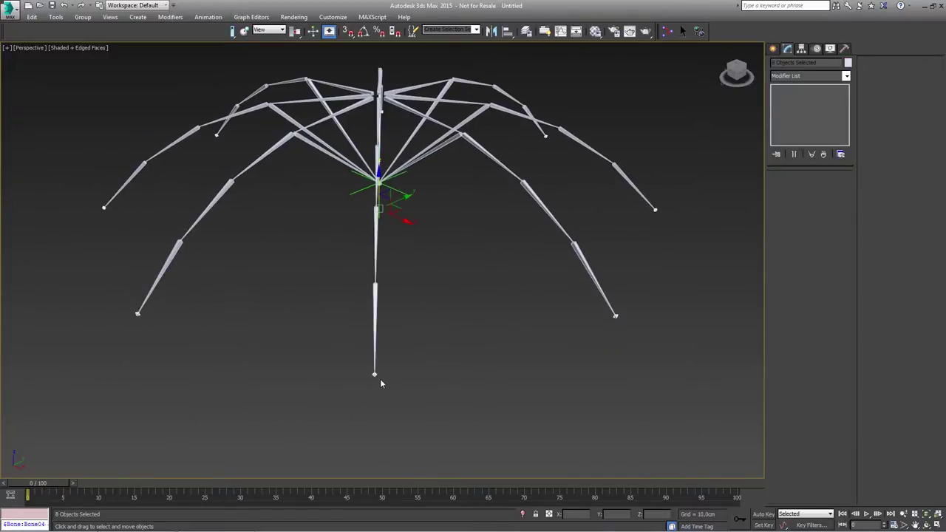
{"action": "middle_click_drag", "start_coordinate": [394, 243], "coordinate": [353, 298], "text": "alt"}
{"action": "middle_click_drag", "start_coordinate": [446, 250], "coordinate": [439, 252]}
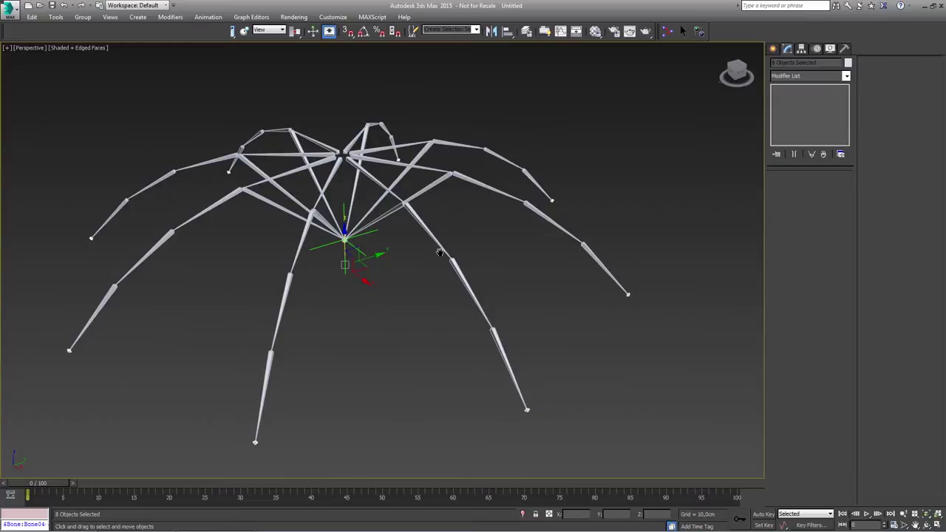
- Try to select the tip bones and strut bones together from the scene list with the combined filter bn*05 bn*06
{"action": "key", "text": "h"}
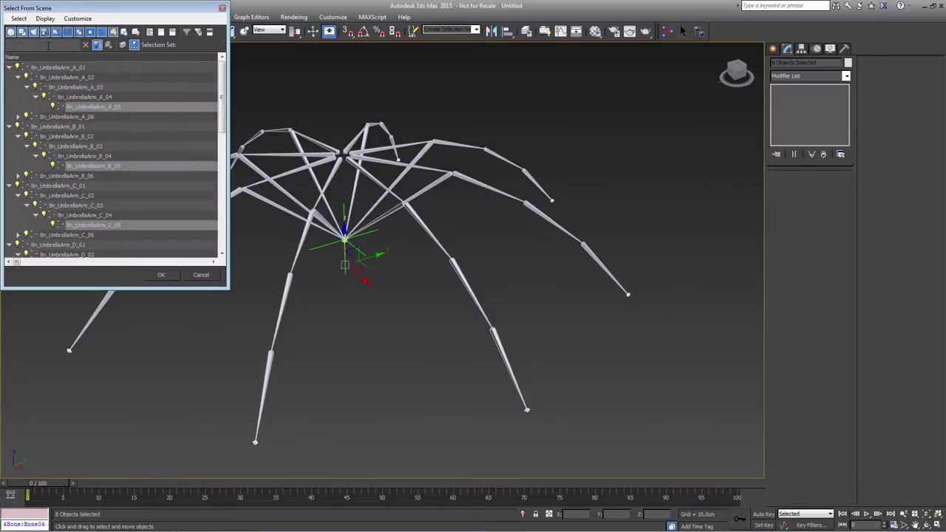
{"action": "type", "text": "bn*"}
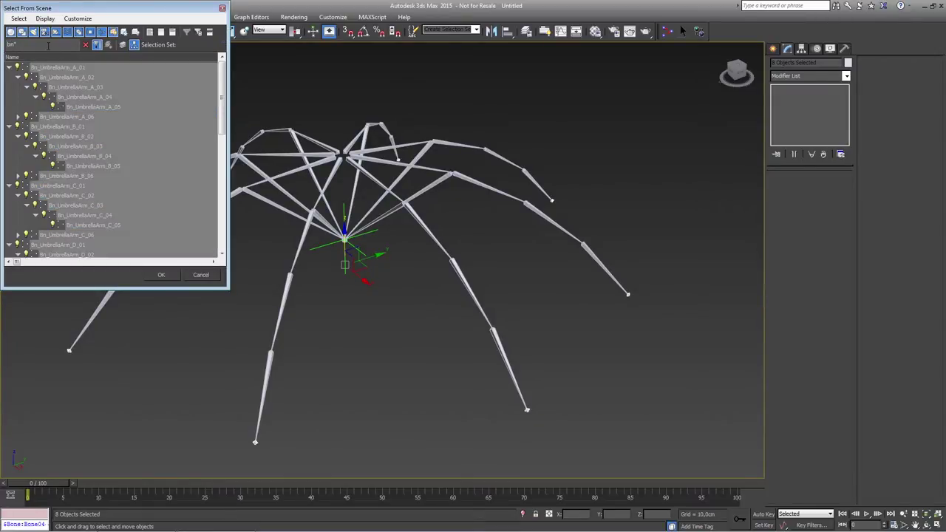
{"action": "type", "text": "05 bn*06"}
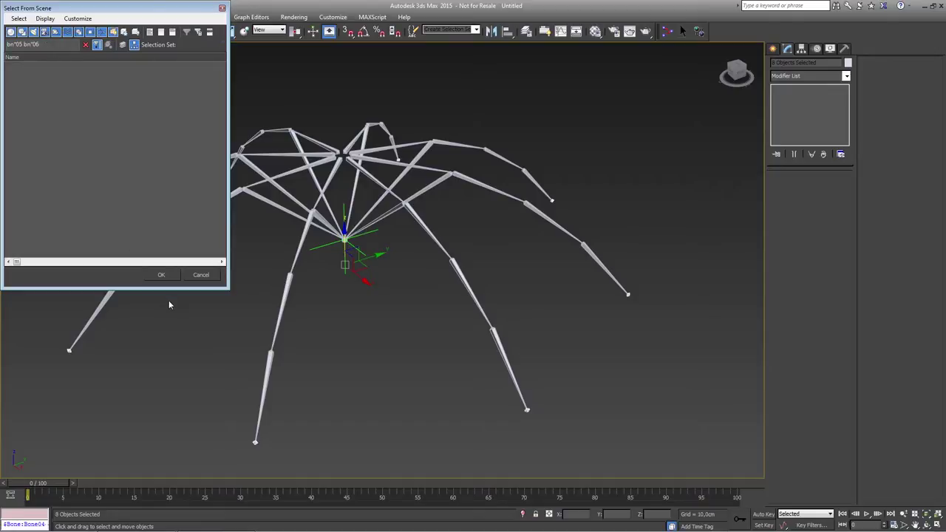
{"action": "left_click", "coordinate": [163, 275]}
{"action": "middle_click_drag", "start_coordinate": [342, 278], "coordinate": [363, 267], "text": "alt"}
{"action": "middle_click_drag", "start_coordinate": [354, 269], "coordinate": [377, 267], "text": "alt"}
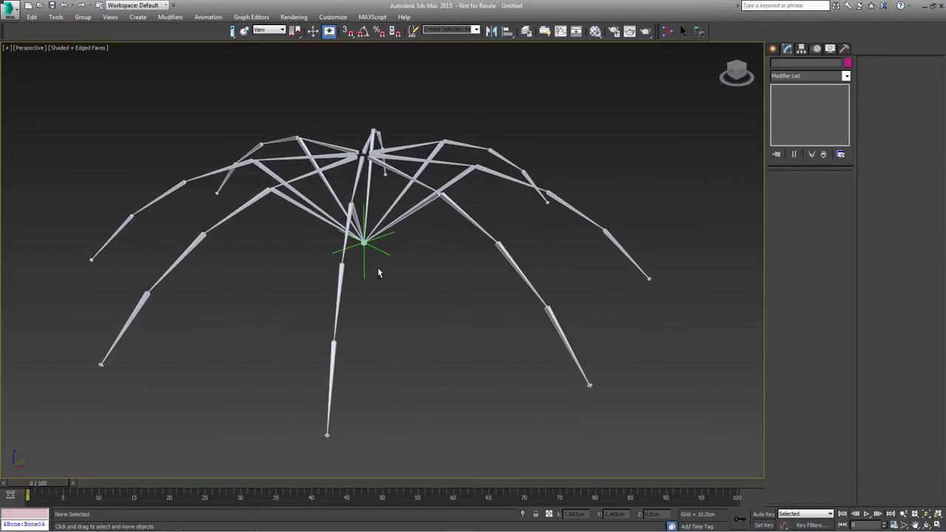
- Open the Selecting Objects script and make a new selection of all bones matching bn*05 bn*06
{"action": "left_click", "coordinate": [683, 31]}
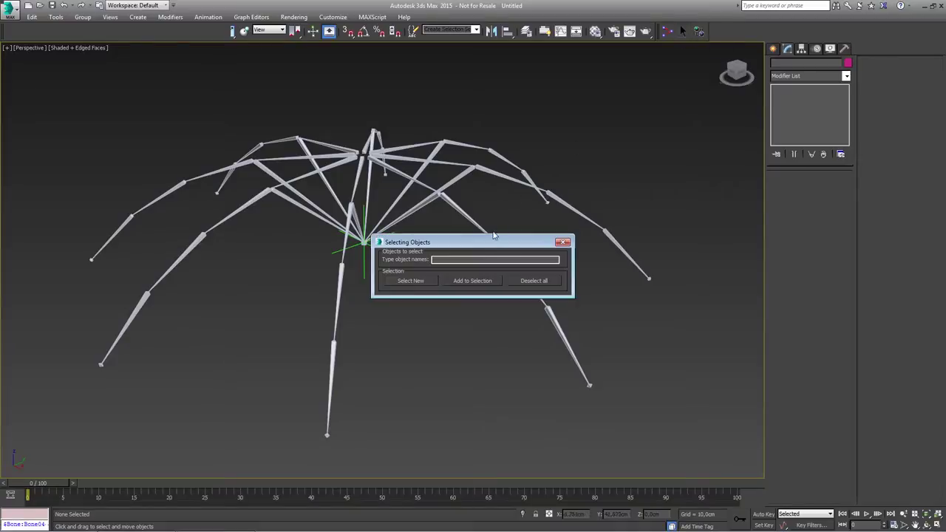
{"action": "left_click_drag", "start_coordinate": [482, 244], "coordinate": [617, 78]}
{"action": "left_click", "coordinate": [596, 94]}
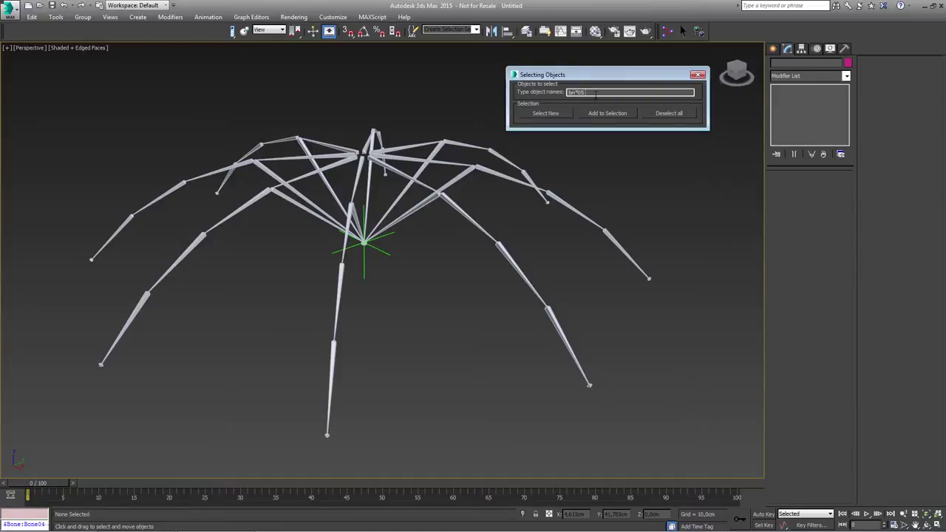
{"action": "type", "text": "bn*05 bn*06"}
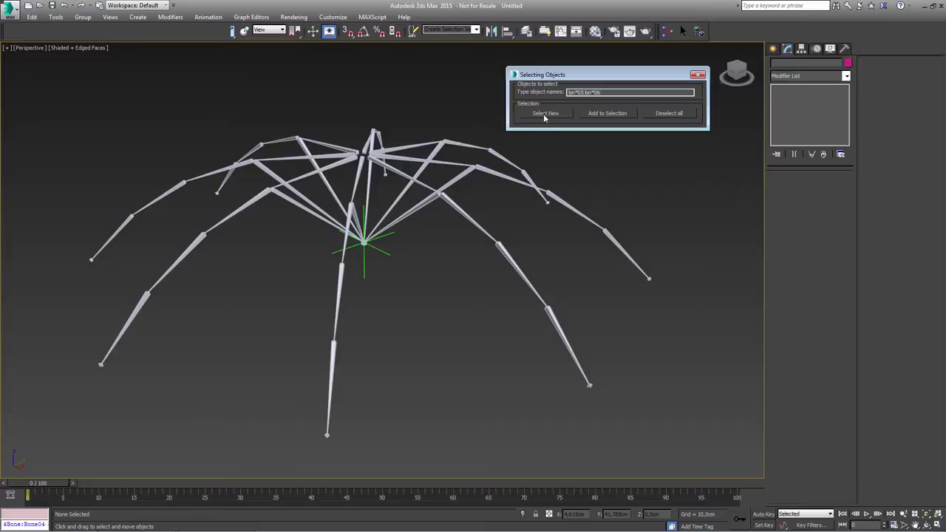
{"action": "left_click", "coordinate": [544, 113]}
{"action": "middle_click_drag", "start_coordinate": [431, 217], "coordinate": [457, 224], "text": "alt"}
{"action": "scroll", "coordinate": [610, 349], "scroll_direction": "up", "scroll_amount": 6}
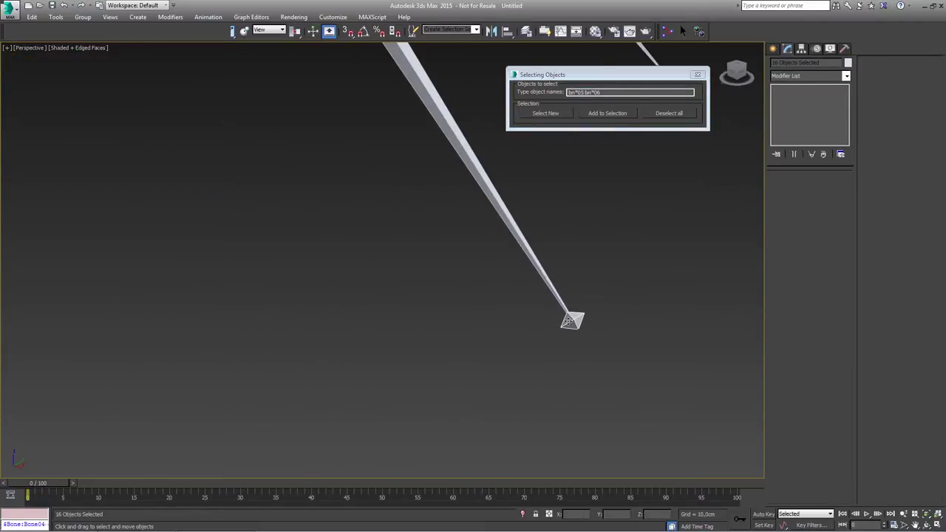
{"action": "scroll", "coordinate": [479, 306], "scroll_direction": "down", "scroll_amount": 10}
{"action": "middle_click_drag", "start_coordinate": [479, 306], "coordinate": [504, 214], "text": "alt"}
{"action": "scroll", "coordinate": [345, 244], "scroll_direction": "up", "scroll_amount": 4}
{"action": "scroll", "coordinate": [346, 244], "scroll_direction": "down", "scroll_amount": 6}
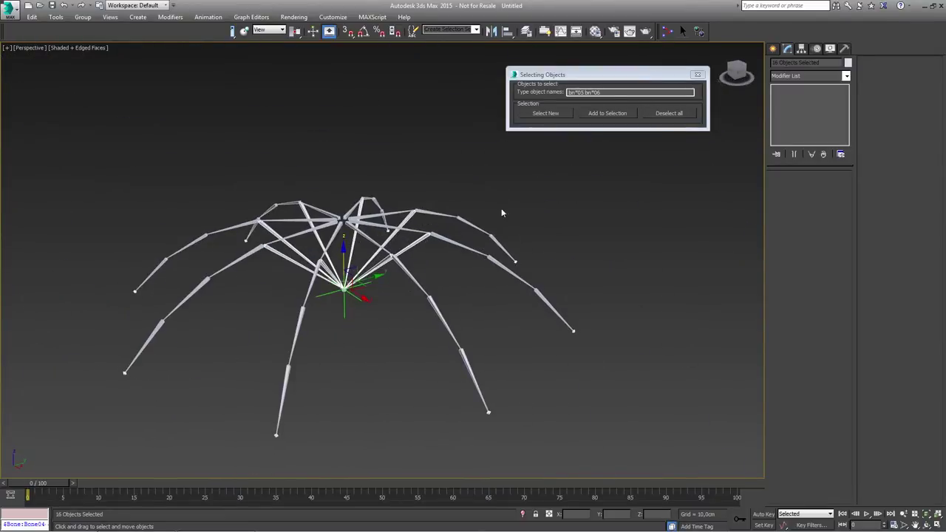
- Empty the object name pattern, move the Selecting Objects dialog clear of the umbrella, and clear the selection
{"action": "left_click", "coordinate": [619, 92]}
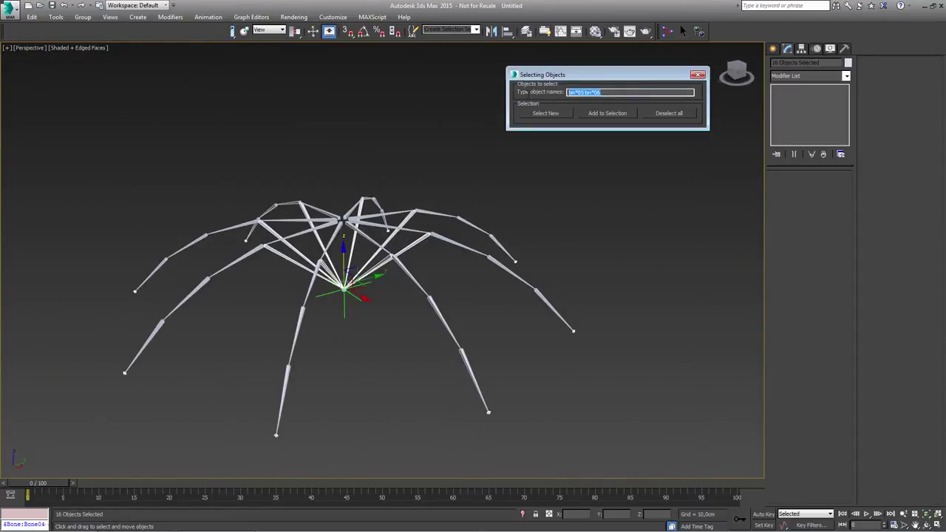
{"action": "left_click_drag", "start_coordinate": [574, 74], "coordinate": [570, 62]}
{"action": "key", "text": "BackSpace"}
{"action": "left_click_drag", "start_coordinate": [603, 65], "coordinate": [651, 415]}
{"action": "left_click", "coordinate": [635, 298]}
- Open the Rename Objects tool beside the model and select the tip bone of arm B
{"action": "left_click", "coordinate": [56, 17]}
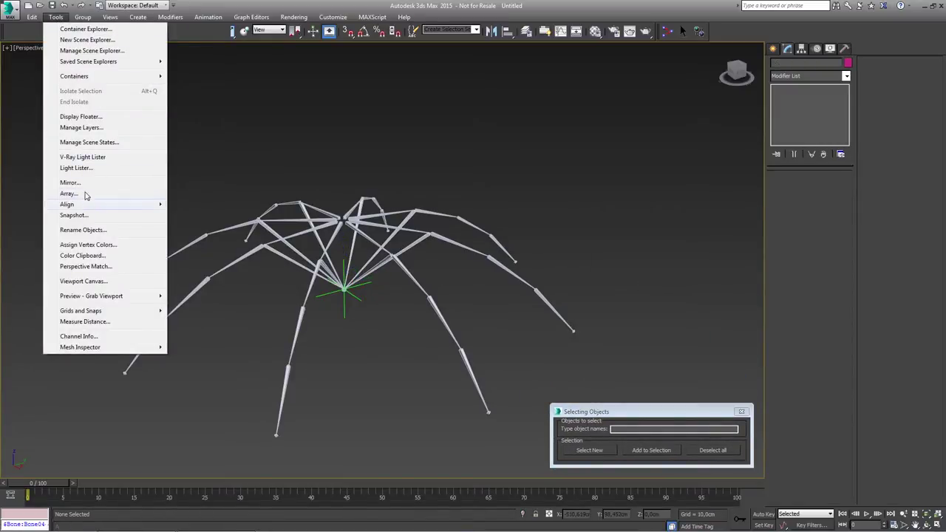
{"action": "left_click", "coordinate": [83, 229]}
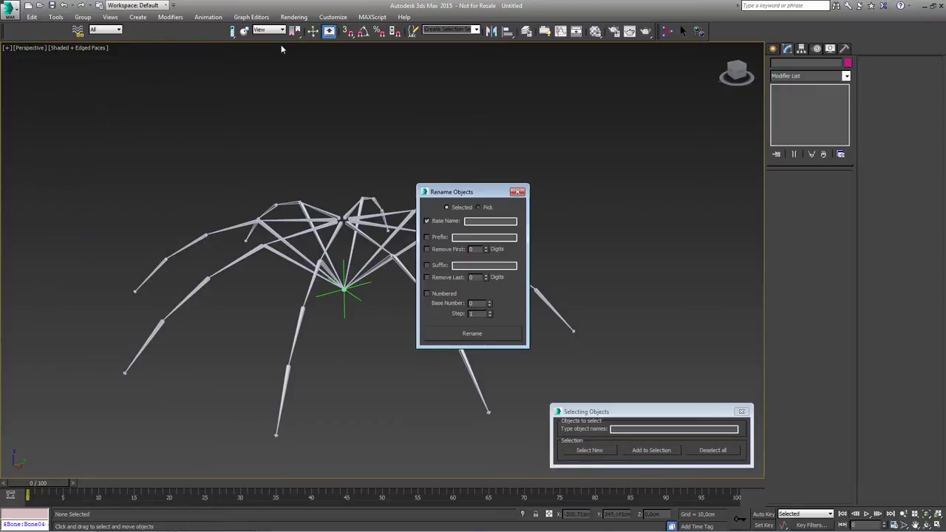
{"action": "left_click_drag", "start_coordinate": [476, 192], "coordinate": [619, 110]}
{"action": "left_click", "coordinate": [572, 331]}
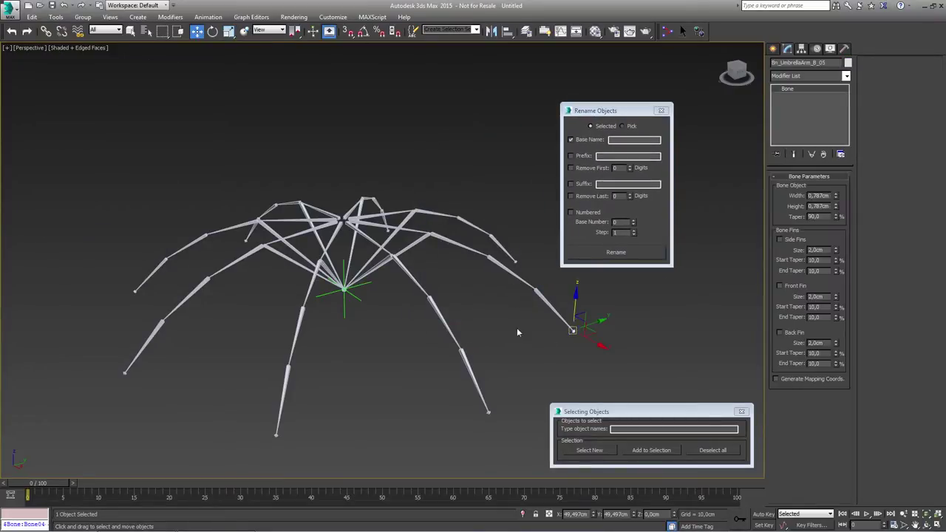
{"action": "middle_click_drag", "start_coordinate": [548, 334], "coordinate": [372, 312]}
{"action": "scroll", "coordinate": [425, 324], "scroll_direction": "up", "scroll_amount": 5}
{"action": "middle_click_drag", "start_coordinate": [460, 323], "coordinate": [432, 331]}
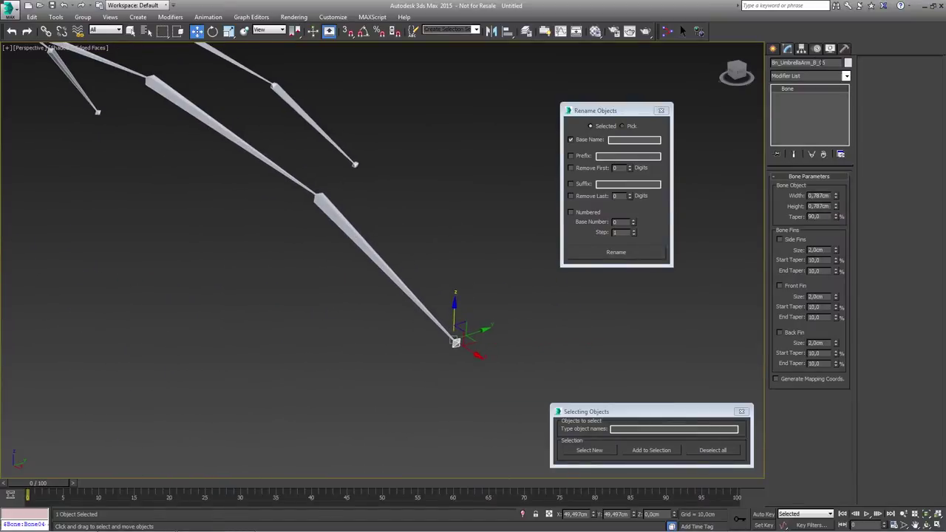
- Set the rename options to no base name, prefix Be, and removal of the first 2 digits
{"action": "left_click", "coordinate": [570, 139]}
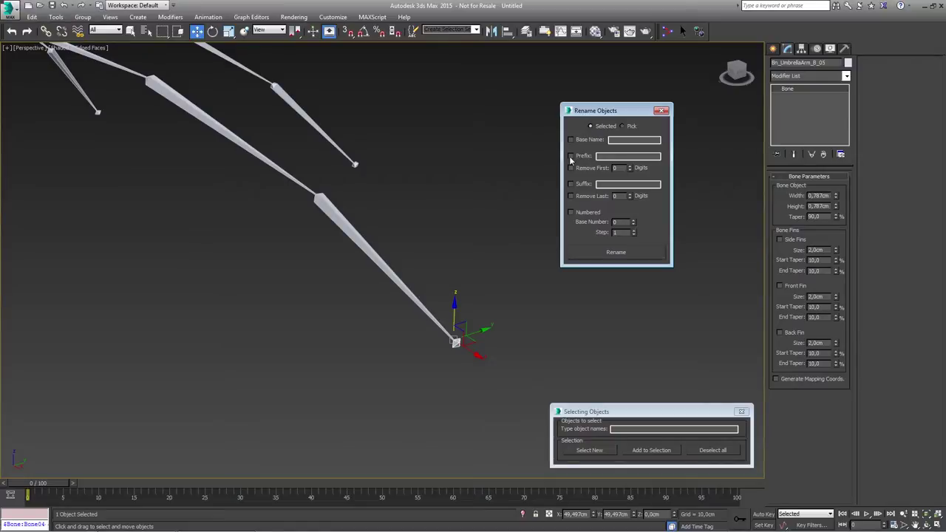
{"action": "left_click_drag", "start_coordinate": [779, 63], "coordinate": [770, 63]}
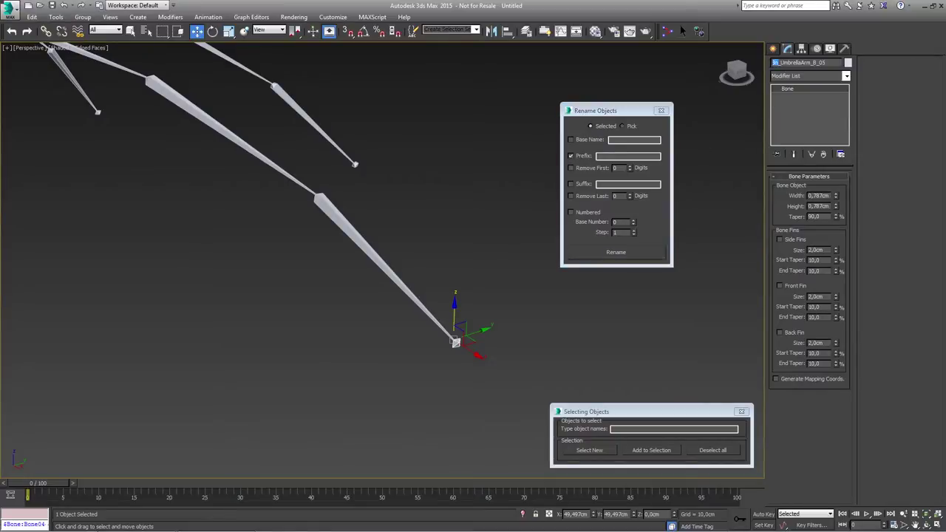
{"action": "left_click", "coordinate": [611, 156]}
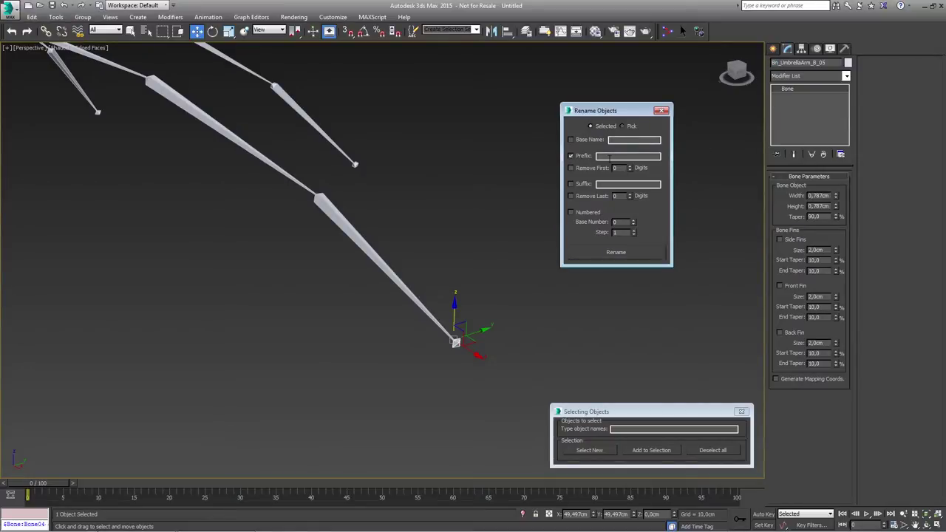
{"action": "type", "text": "Bn_"}
{"action": "left_click", "coordinate": [571, 169]}
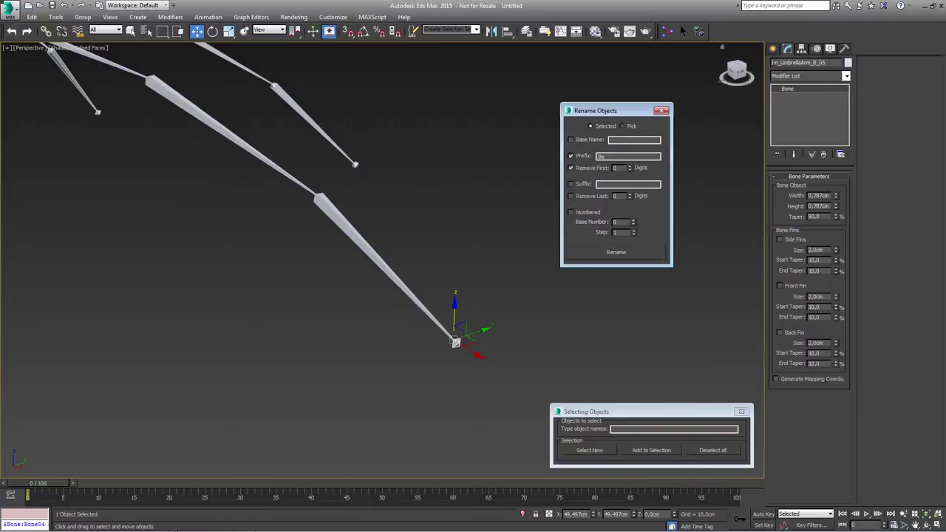
{"action": "left_click", "coordinate": [630, 166]}
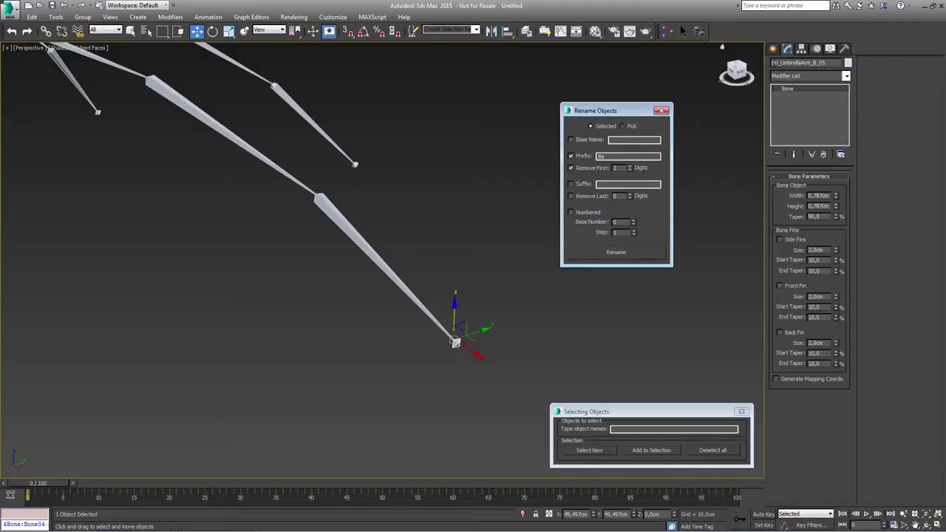
{"action": "left_click_drag", "start_coordinate": [771, 63], "coordinate": [778, 63]}
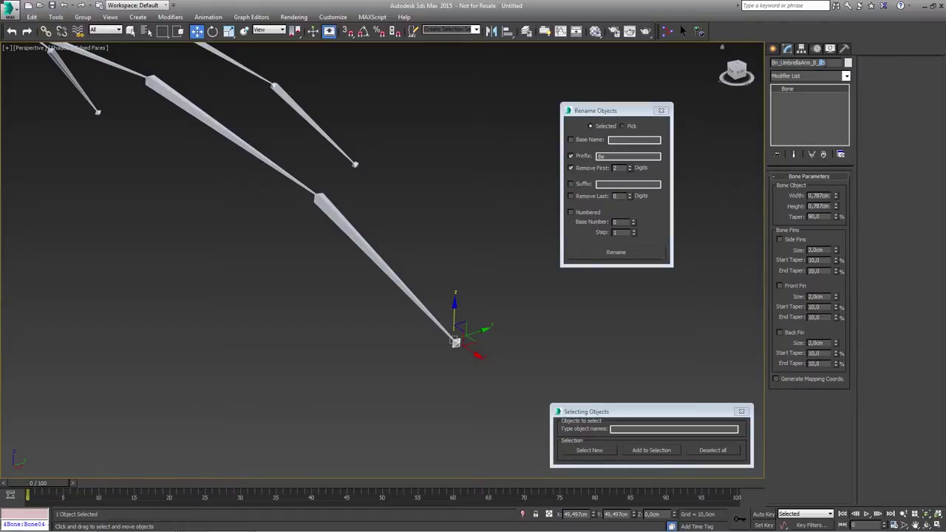
- Add the suffix 04 to the rename options and remove the last 2 digits
{"action": "left_click", "coordinate": [571, 184]}
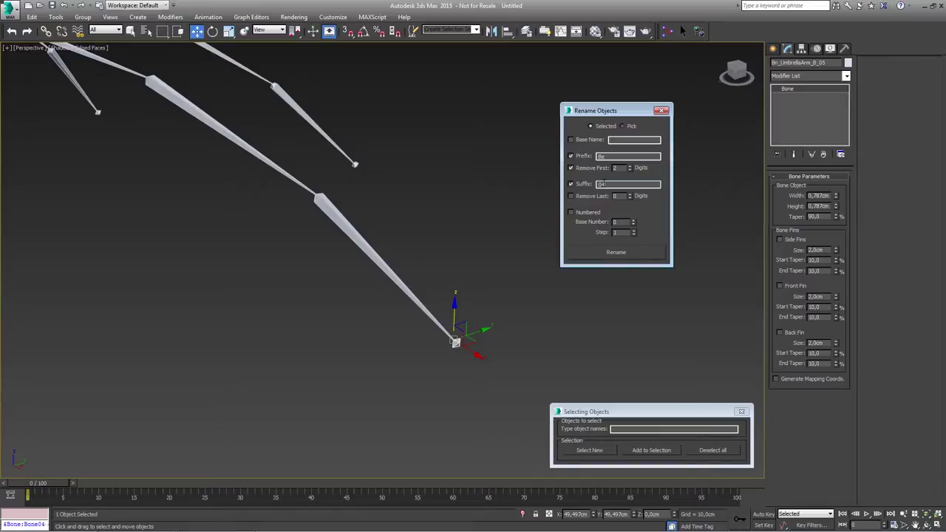
{"action": "left_click", "coordinate": [571, 196]}
{"action": "left_click", "coordinate": [630, 195]}
{"action": "left_click", "coordinate": [822, 63]}
{"action": "left_click_drag", "start_coordinate": [817, 62], "coordinate": [827, 63]}
- Compare the names of arm B's last long bone and its tip bone, and clear the selection
{"action": "left_click", "coordinate": [390, 272]}
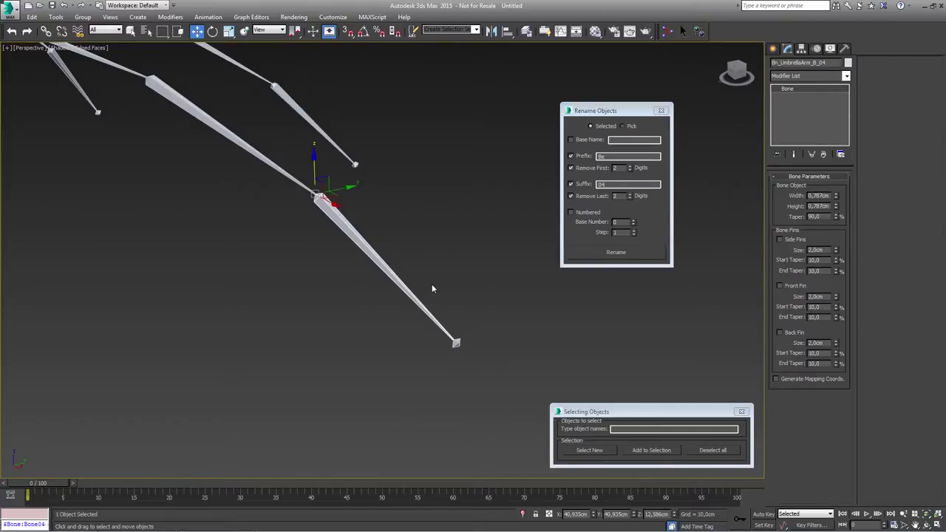
{"action": "left_click", "coordinate": [455, 340]}
{"action": "left_click", "coordinate": [454, 336]}
{"action": "left_click", "coordinate": [455, 346]}
{"action": "middle_click_drag", "start_coordinate": [451, 290], "coordinate": [468, 291]}
{"action": "scroll", "coordinate": [469, 291], "scroll_direction": "down", "scroll_amount": 5}
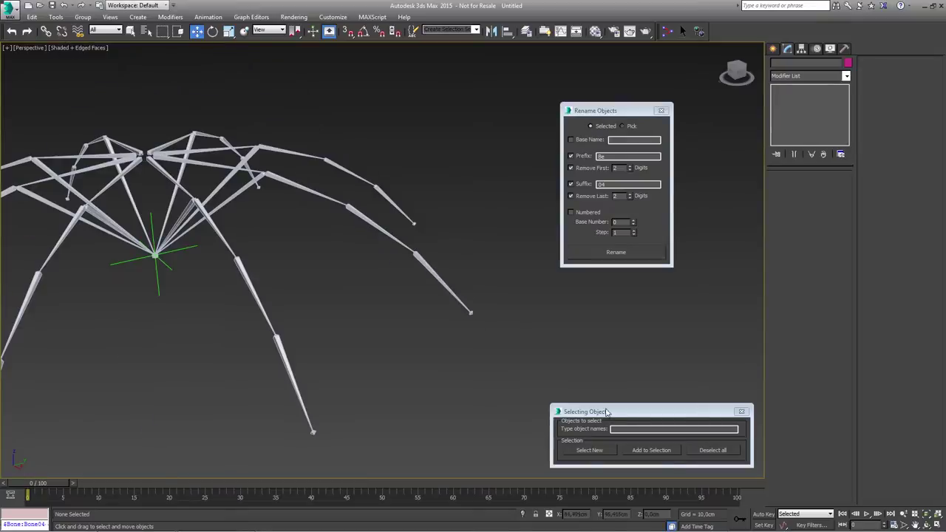
- Make a new selection of all arm tip bones with the name pattern bn*05 in Selecting Objects
{"action": "left_click", "coordinate": [623, 430]}
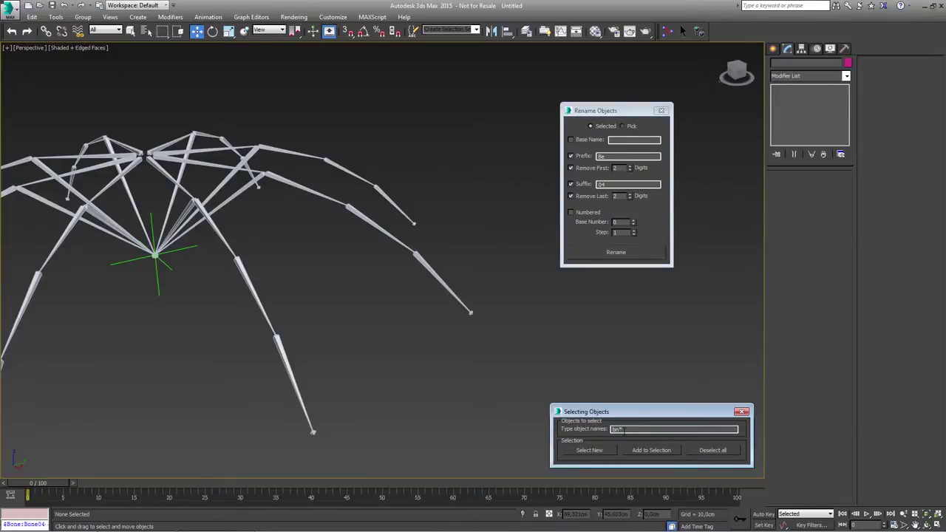
{"action": "left_click", "coordinate": [589, 450]}
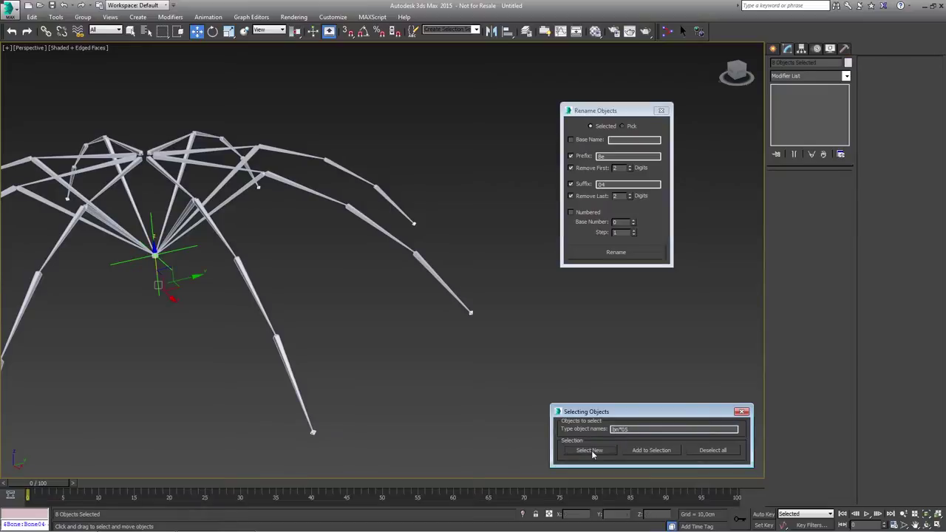
{"action": "middle_click_drag", "start_coordinate": [322, 376], "coordinate": [402, 403], "text": "alt"}
{"action": "middle_click_drag", "start_coordinate": [190, 321], "coordinate": [315, 356]}
{"action": "middle_click_drag", "start_coordinate": [504, 306], "coordinate": [289, 305]}
{"action": "scroll", "coordinate": [454, 328], "scroll_direction": "up", "scroll_amount": 3}
{"action": "scroll", "coordinate": [454, 332], "scroll_direction": "up", "scroll_amount": 1}
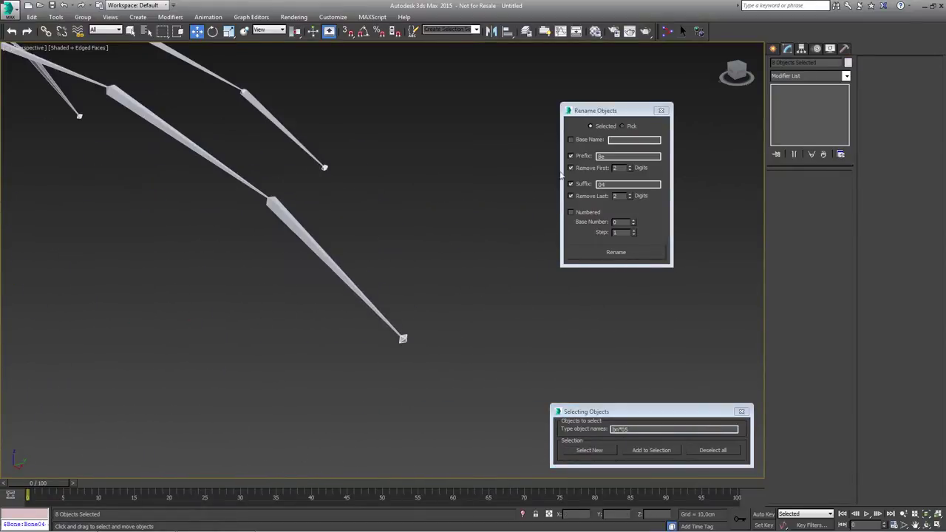
- Rename the selected tip bones with prefix Be and suffix 04, and check the name of arm B's tip bone
{"action": "left_click", "coordinate": [596, 118]}
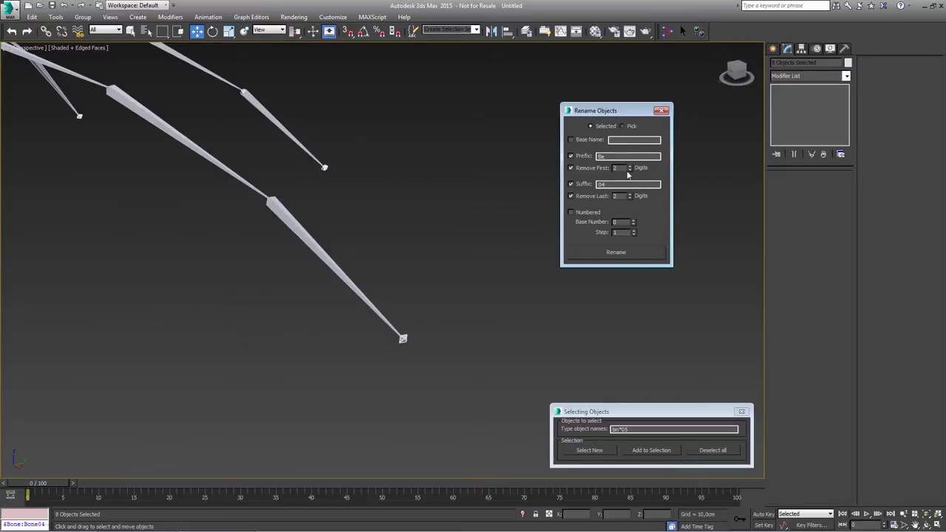
{"action": "left_click", "coordinate": [616, 254]}
{"action": "left_click", "coordinate": [405, 332]}
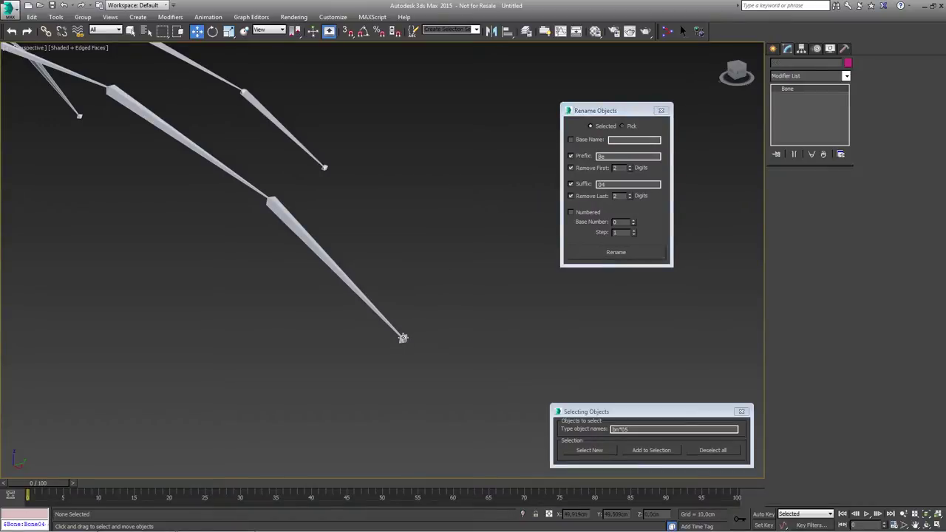
{"action": "middle_click_drag", "start_coordinate": [407, 278], "coordinate": [413, 282]}
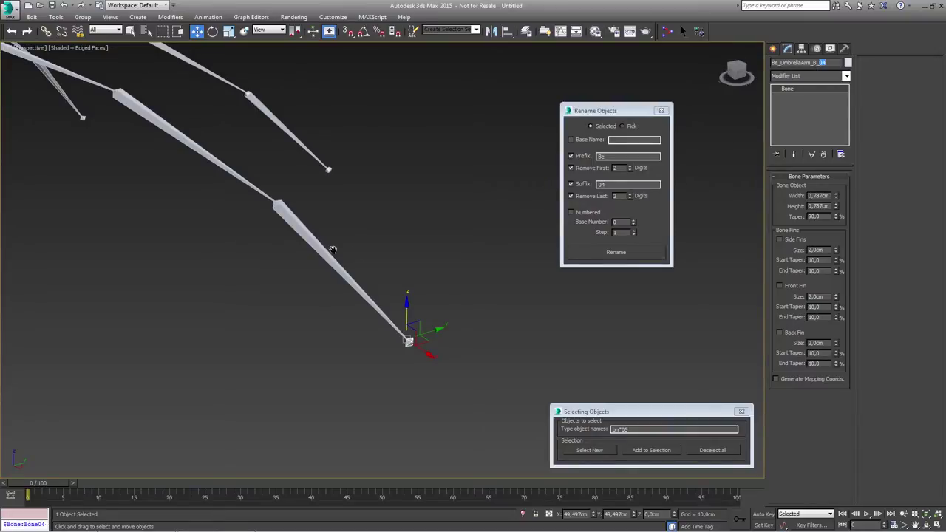
- Make a new selection of all strut bones with the name pattern bn*06 in Selecting Objects
{"action": "scroll", "coordinate": [332, 252], "scroll_direction": "down", "scroll_amount": 4}
{"action": "middle_click_drag", "start_coordinate": [332, 251], "coordinate": [473, 287]}
{"action": "middle_click_drag", "start_coordinate": [318, 269], "coordinate": [447, 275], "text": "alt"}
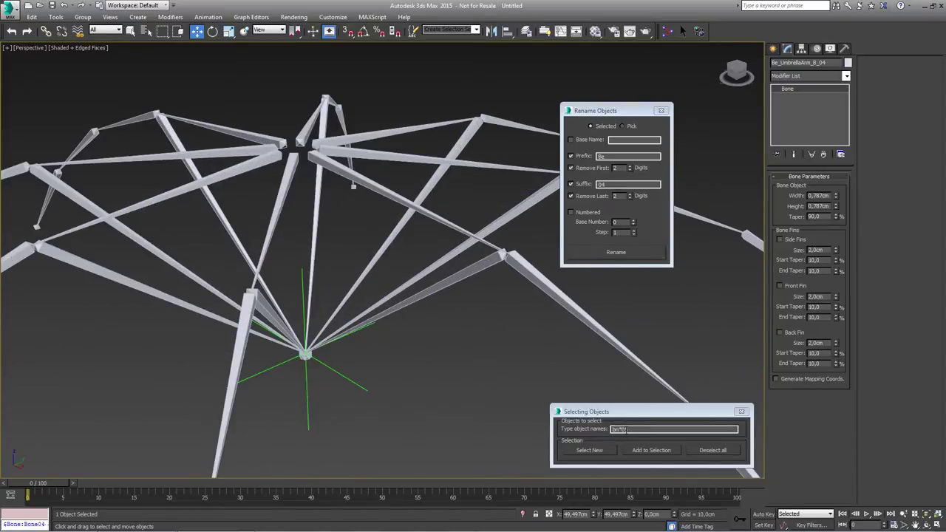
{"action": "left_click_drag", "start_coordinate": [625, 430], "coordinate": [641, 428]}
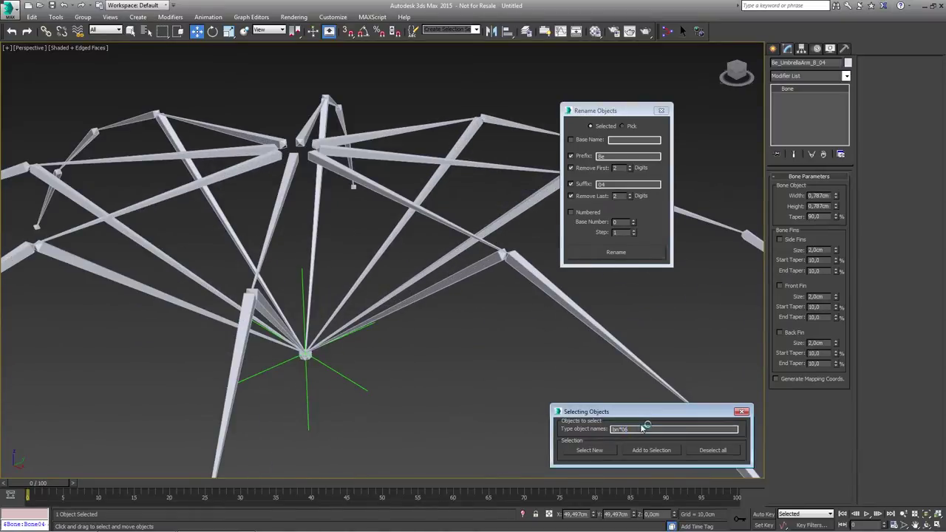
{"action": "left_click", "coordinate": [588, 450]}
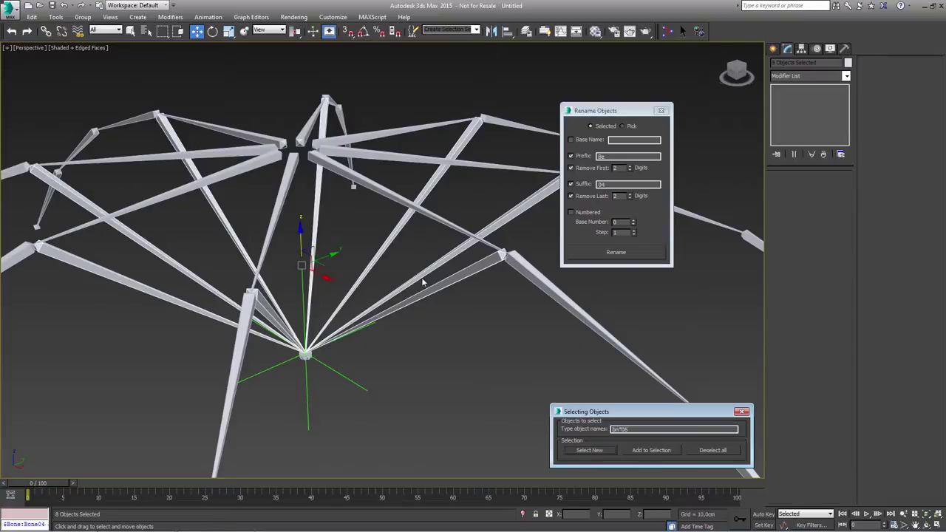
- Select only arm A's strut bone and inspect the prefix and numbering of its name
{"action": "left_click", "coordinate": [447, 281]}
{"action": "middle_click_drag", "start_coordinate": [447, 274], "coordinate": [465, 250], "text": "alt"}
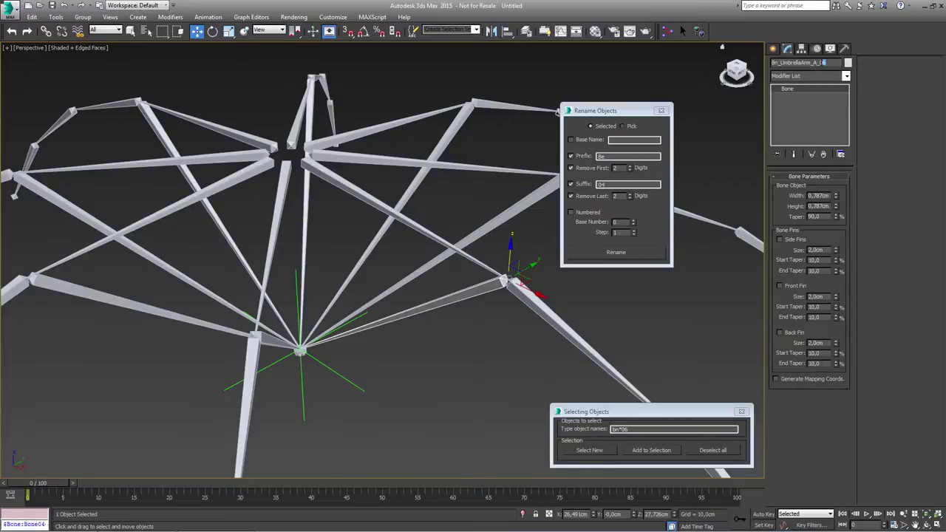
{"action": "left_click", "coordinate": [822, 63]}
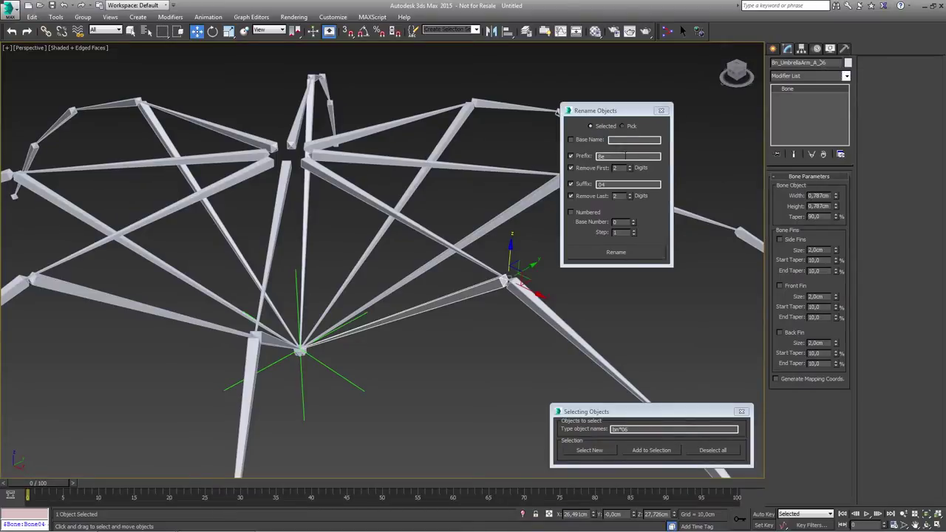
{"action": "middle_click_drag", "start_coordinate": [385, 275], "coordinate": [404, 249], "text": "alt"}
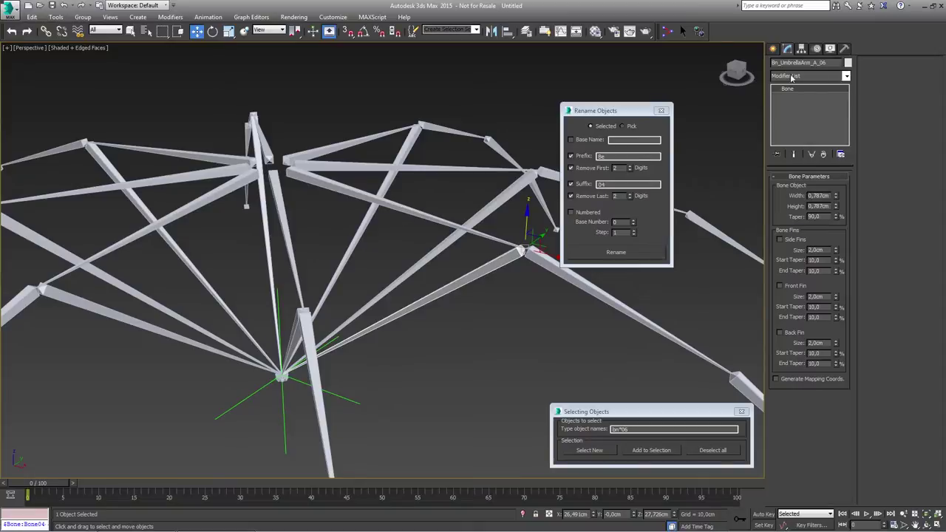
- Set Rename Objects to keep the existing prefix, remove only the last 2 digits, and add the suffix Under_05
{"action": "left_click", "coordinate": [571, 157]}
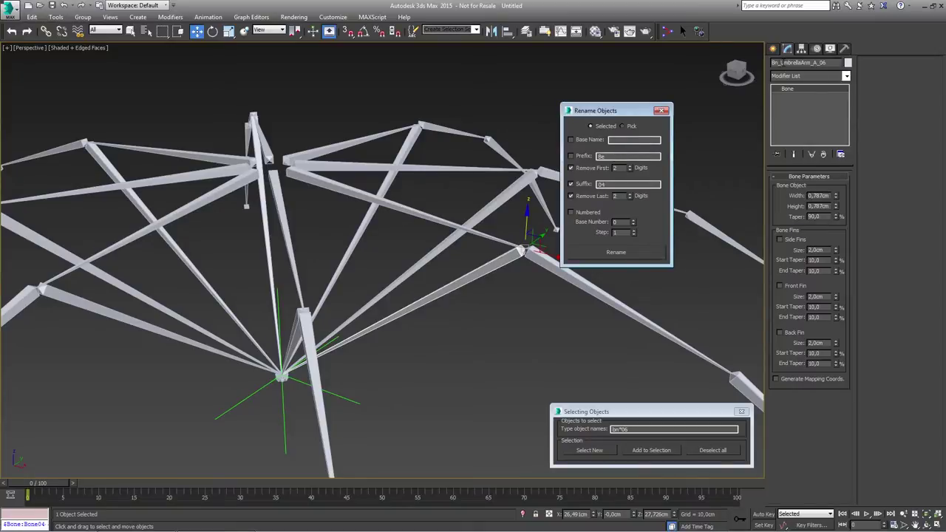
{"action": "left_click", "coordinate": [571, 168]}
{"action": "double_click", "coordinate": [601, 184]}
{"action": "mouse_move", "coordinate": [628, 324]}
{"action": "middle_mouse_down"}
{"action": "mouse_move", "coordinate": [416, 253]}
{"action": "mouse_move", "coordinate": [362, 210]}
{"action": "middle_mouse_up"}
{"action": "middle_click_drag", "start_coordinate": [528, 373], "coordinate": [436, 293]}
{"action": "middle_click_drag", "start_coordinate": [498, 325], "coordinate": [432, 225]}
{"action": "middle_click_drag", "start_coordinate": [179, 185], "coordinate": [563, 346]}
{"action": "middle_click_drag", "start_coordinate": [442, 200], "coordinate": [447, 144], "text": "alt"}
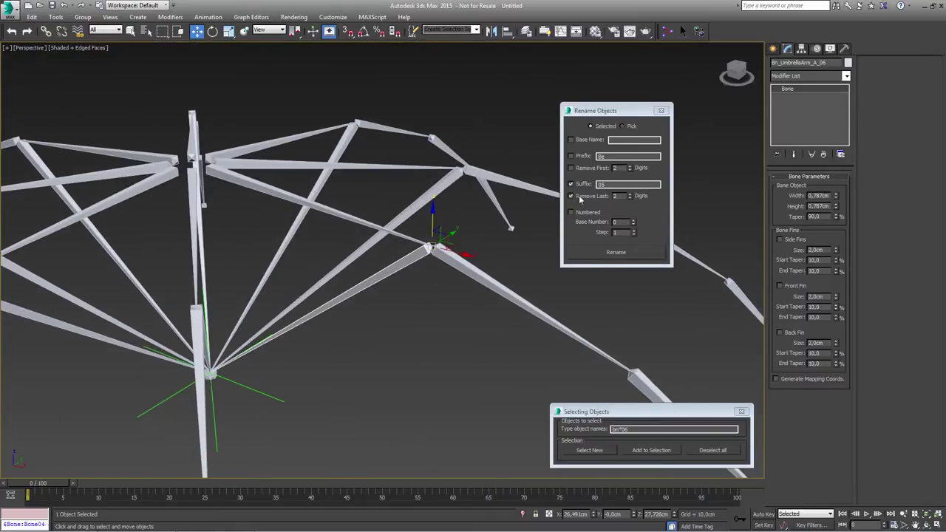
{"action": "left_click", "coordinate": [599, 184]}
{"action": "left_click", "coordinate": [612, 184]}
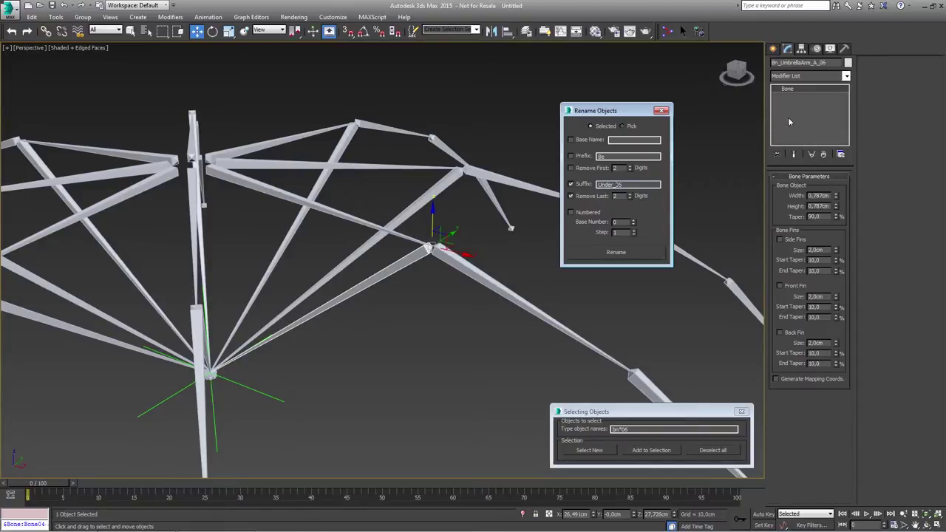
{"action": "type", "text": "0"}
- Make a new selection of the bn*06 strut bones, rename them with the suffix Under_05, and check arm A's strut name
{"action": "left_click", "coordinate": [599, 450]}
{"action": "middle_click_drag", "start_coordinate": [535, 318], "coordinate": [249, 218], "text": "alt"}
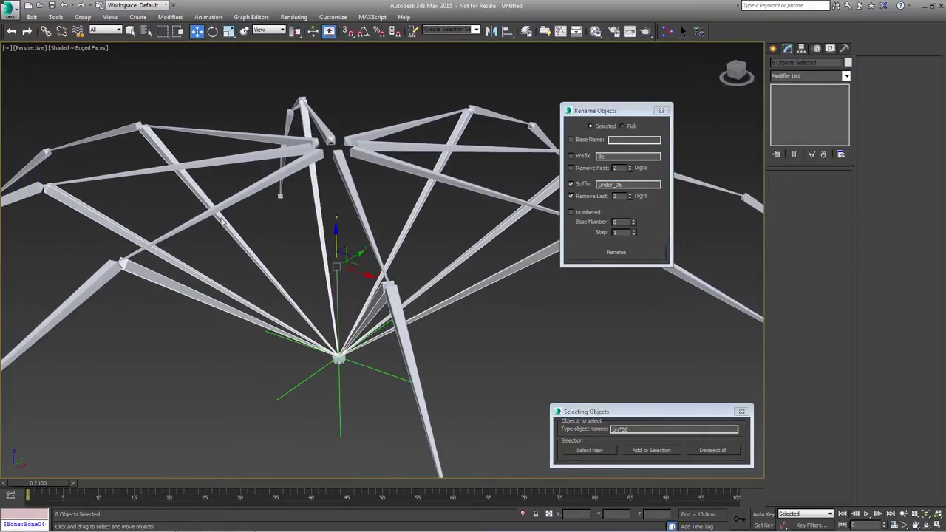
{"action": "left_click", "coordinate": [619, 255]}
{"action": "middle_click_drag", "start_coordinate": [546, 298], "coordinate": [477, 309], "text": "alt"}
{"action": "left_click", "coordinate": [453, 272]}
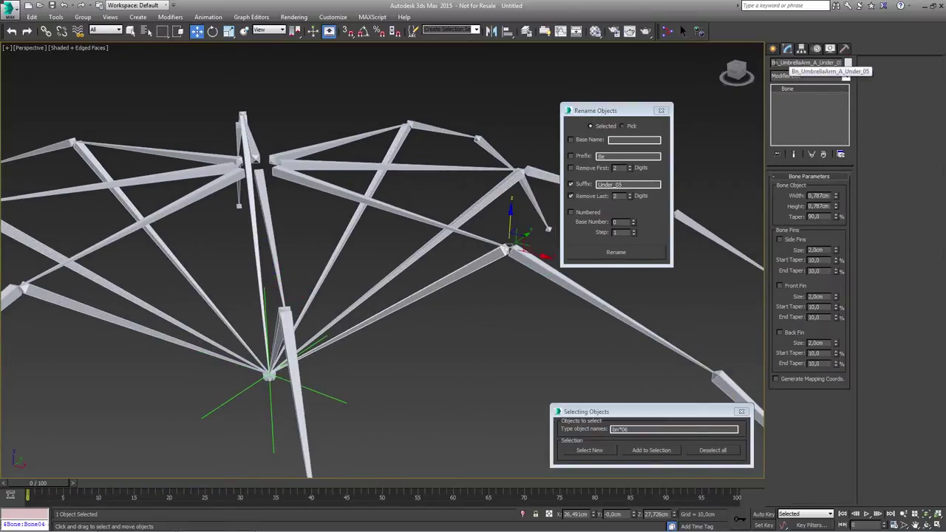
{"action": "left_click_drag", "start_coordinate": [772, 63], "coordinate": [818, 63]}
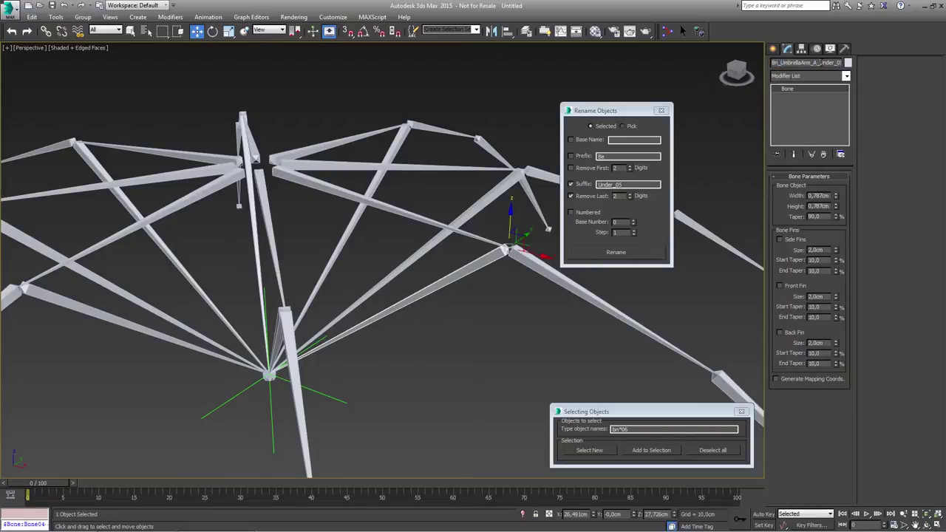
- Make a new selection of the strut end bones at the central hub with the name pattern bn*07
{"action": "middle_click_drag", "start_coordinate": [416, 281], "coordinate": [496, 243]}
{"action": "scroll", "coordinate": [445, 267], "scroll_direction": "up", "scroll_amount": 2}
{"action": "middle_click_drag", "start_coordinate": [446, 267], "coordinate": [401, 198]}
{"action": "scroll", "coordinate": [410, 277], "scroll_direction": "up", "scroll_amount": 8}
{"action": "scroll", "coordinate": [400, 200], "scroll_direction": "down", "scroll_amount": 5}
{"action": "left_click_drag", "start_coordinate": [413, 280], "coordinate": [315, 244]}
{"action": "middle_click_drag", "start_coordinate": [428, 158], "coordinate": [492, 314], "text": "alt"}
{"action": "left_click", "coordinate": [623, 428]}
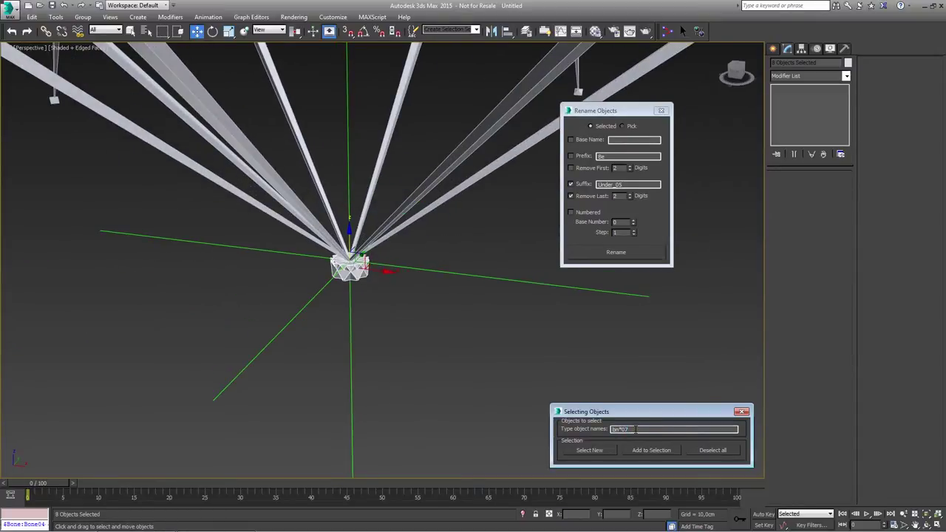
{"action": "left_click", "coordinate": [589, 450]}
- Rename the selected strut end bones with prefix Be replacing the first 2 digits and suffix Under_05 replacing the last 2
{"action": "middle_click_drag", "start_coordinate": [362, 271], "coordinate": [394, 277], "text": "alt"}
{"action": "left_click", "coordinate": [570, 156]}
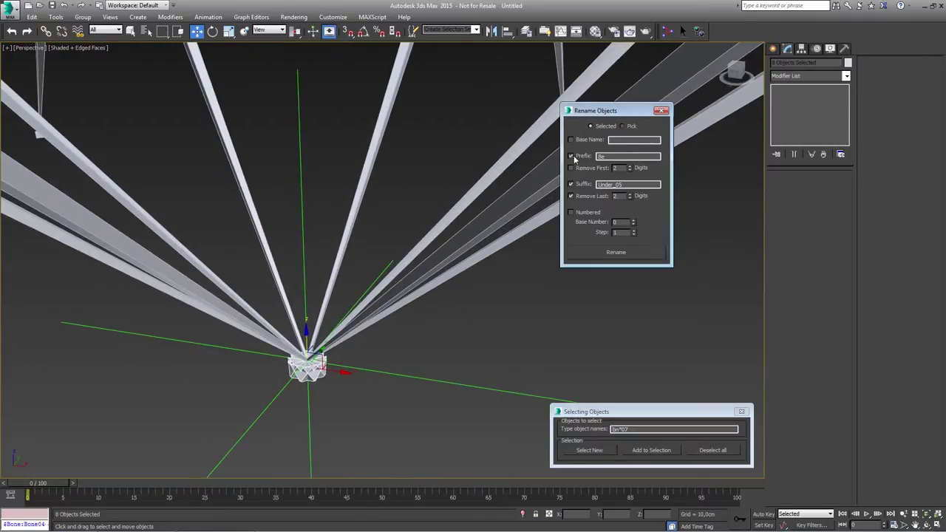
{"action": "left_click", "coordinate": [571, 167]}
{"action": "middle_click_drag", "start_coordinate": [328, 370], "coordinate": [434, 288], "text": "alt"}
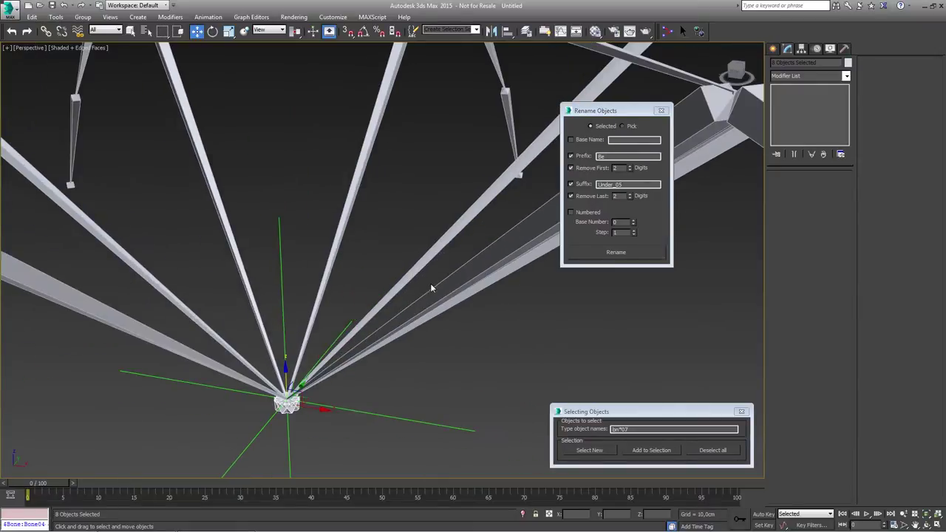
{"action": "left_click", "coordinate": [607, 185]}
{"action": "left_click_drag", "start_coordinate": [598, 185], "coordinate": [628, 185]}
{"action": "left_click", "coordinate": [629, 185]}
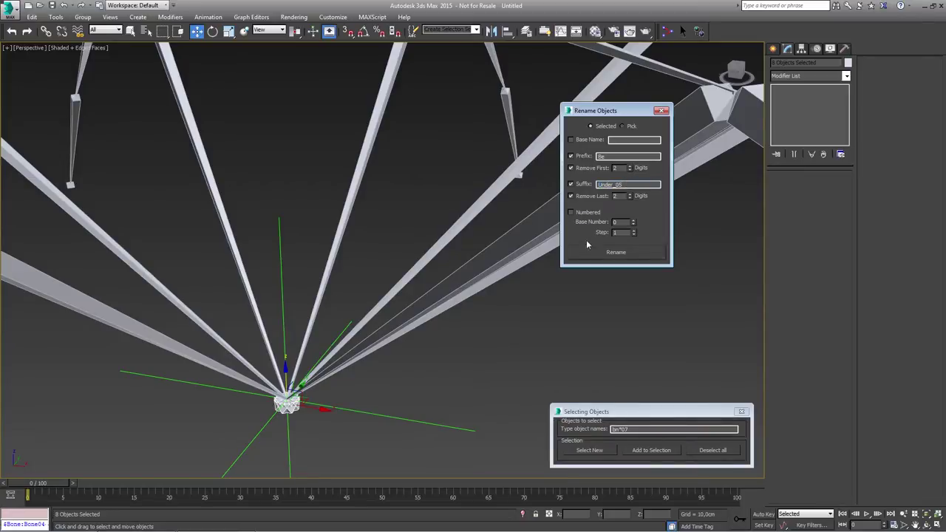
{"action": "left_click", "coordinate": [610, 253]}
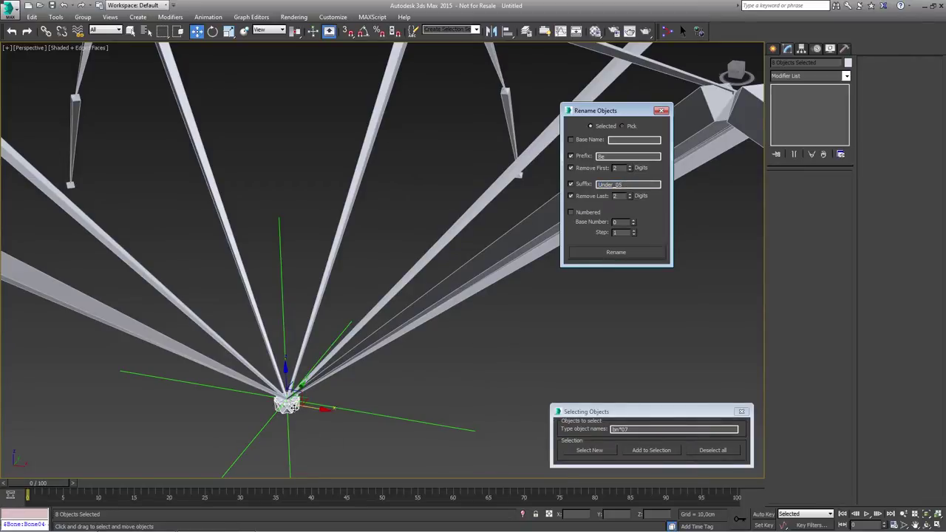
- Select one strut end bone at the hub and check its full name
{"action": "left_click", "coordinate": [294, 420]}
{"action": "middle_click_drag", "start_coordinate": [315, 362], "coordinate": [385, 290]}
{"action": "scroll", "coordinate": [385, 290], "scroll_direction": "up", "scroll_amount": 3}
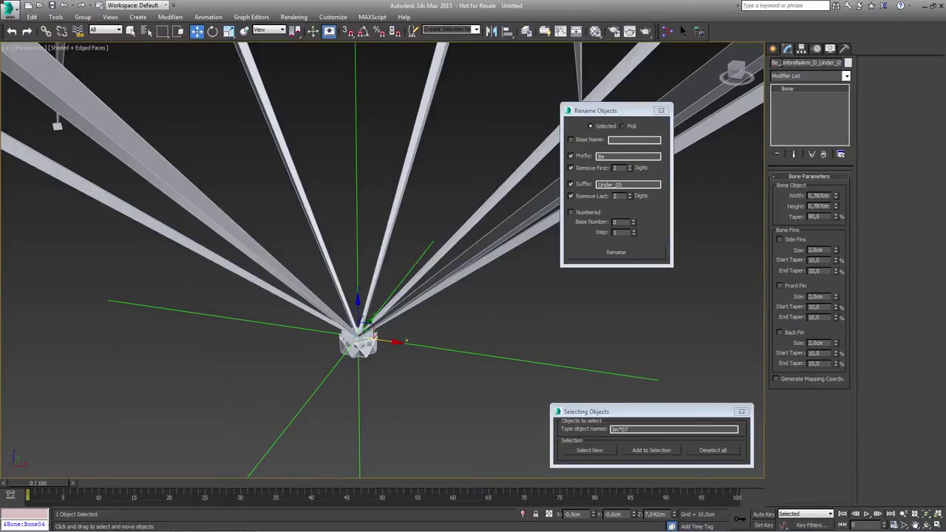
{"action": "left_click_drag", "start_coordinate": [788, 63], "coordinate": [849, 65]}
{"action": "left_click", "coordinate": [822, 63]}
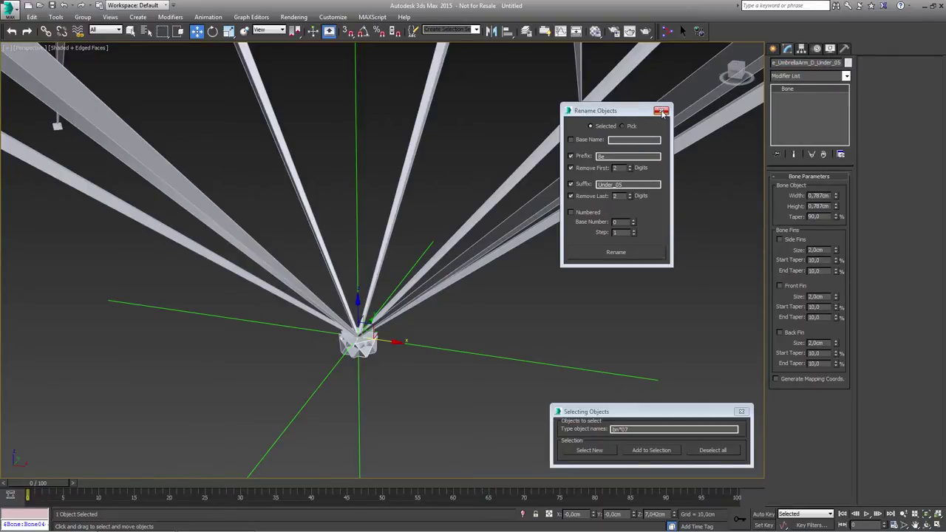
- Close Rename Objects and clear the selection with the whole umbrella in view
{"action": "left_click", "coordinate": [660, 110]}
{"action": "scroll", "coordinate": [435, 288], "scroll_direction": "down", "scroll_amount": 5}
{"action": "scroll", "coordinate": [441, 281], "scroll_direction": "down", "scroll_amount": 6}
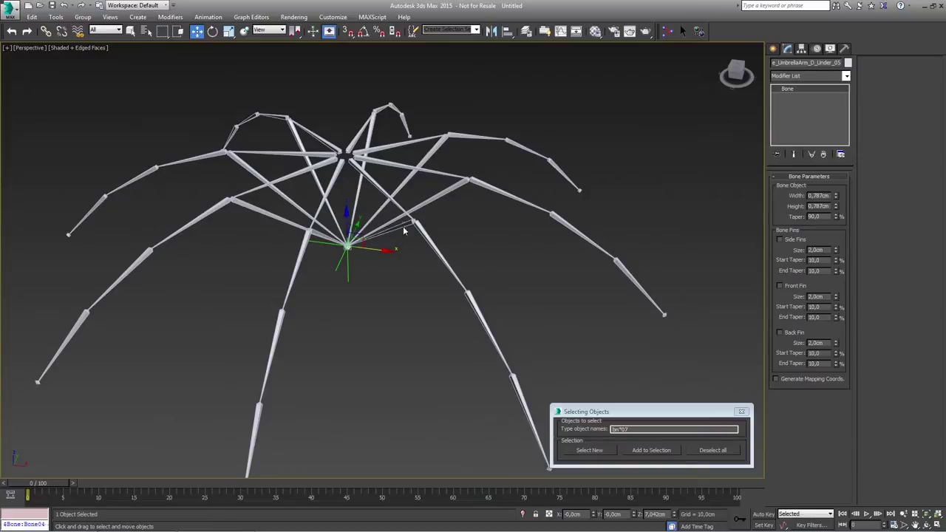
{"action": "middle_click_drag", "start_coordinate": [392, 232], "coordinate": [454, 249], "text": "alt"}
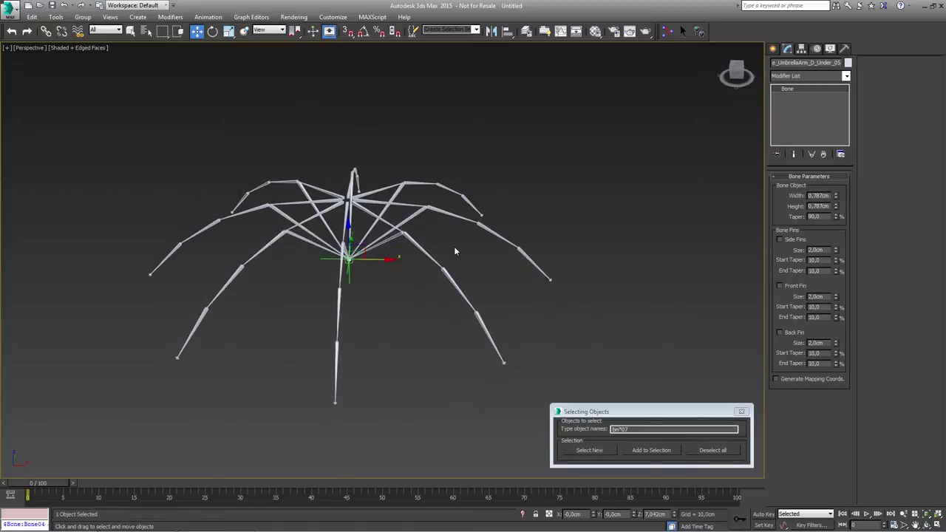
{"action": "left_click", "coordinate": [454, 250]}
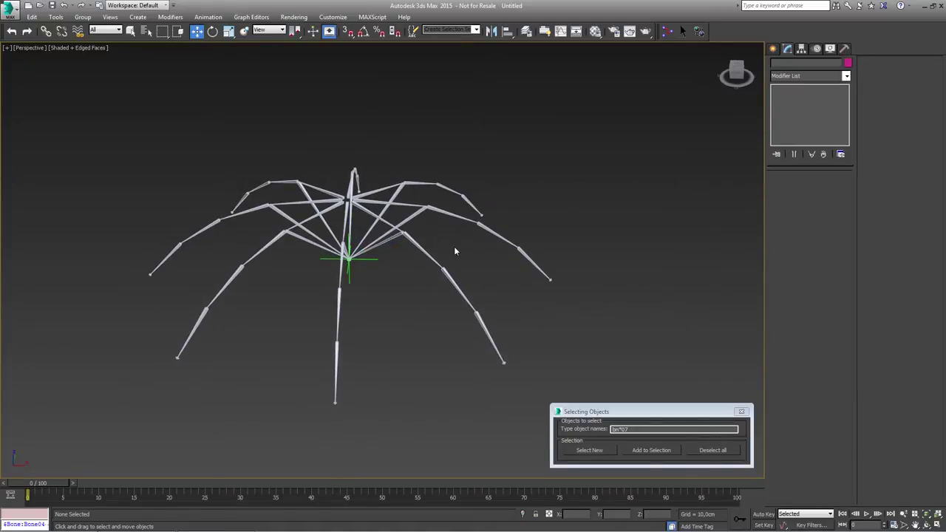
- Delete the point helper at the hub where the struts meet
{"action": "middle_click_drag", "start_coordinate": [378, 244], "coordinate": [396, 331], "text": "alt"}
{"action": "scroll", "coordinate": [353, 269], "scroll_direction": "up", "scroll_amount": 8}
{"action": "scroll", "coordinate": [396, 331], "scroll_direction": "down", "scroll_amount": 3}
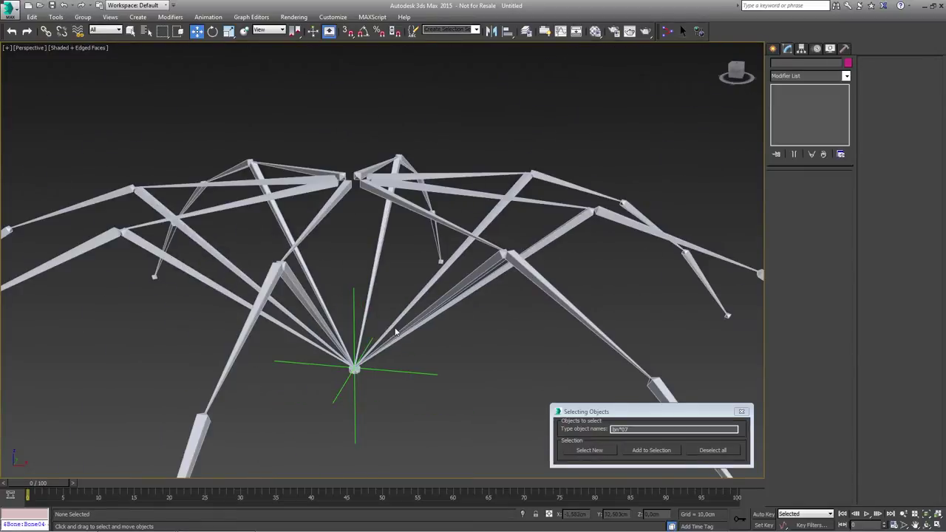
{"action": "middle_click_drag", "start_coordinate": [391, 270], "coordinate": [387, 160]}
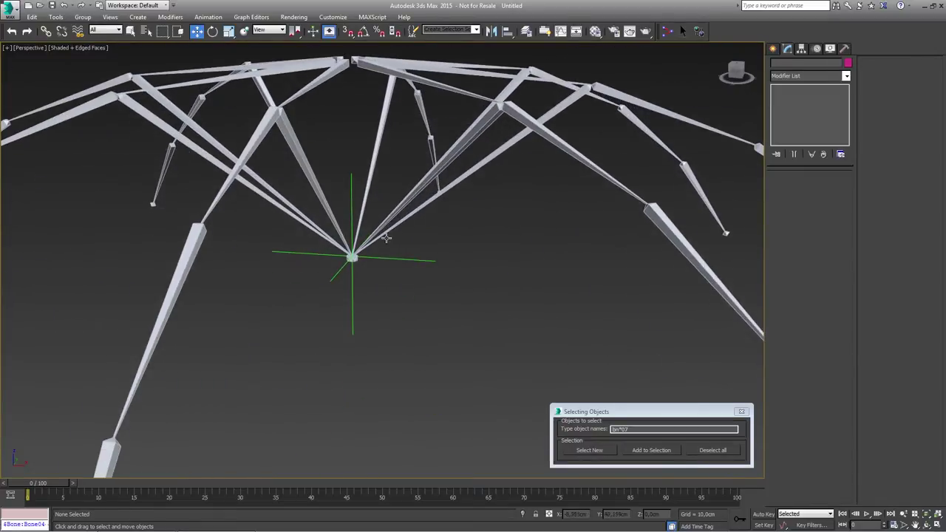
{"action": "left_click_drag", "start_coordinate": [337, 313], "coordinate": [336, 313]}
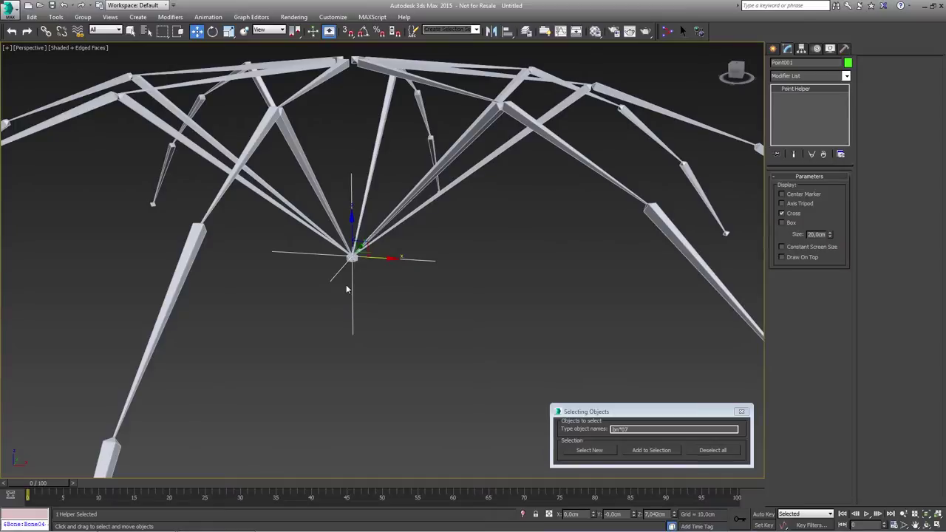
{"action": "left_click", "coordinate": [362, 277]}
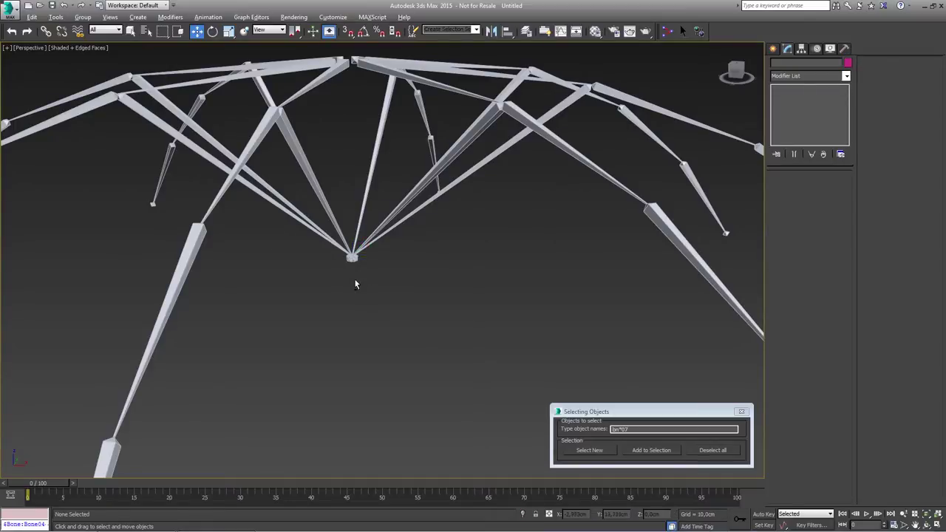
- Select all eight strut end bones at the hub and try moving them downward along Z
{"action": "scroll", "coordinate": [355, 284], "scroll_direction": "up", "scroll_amount": 6}
{"action": "left_click_drag", "start_coordinate": [380, 266], "coordinate": [288, 225]}
{"action": "scroll", "coordinate": [369, 305], "scroll_direction": "down", "scroll_amount": 6}
{"action": "left_click_drag", "start_coordinate": [369, 304], "coordinate": [354, 260]}
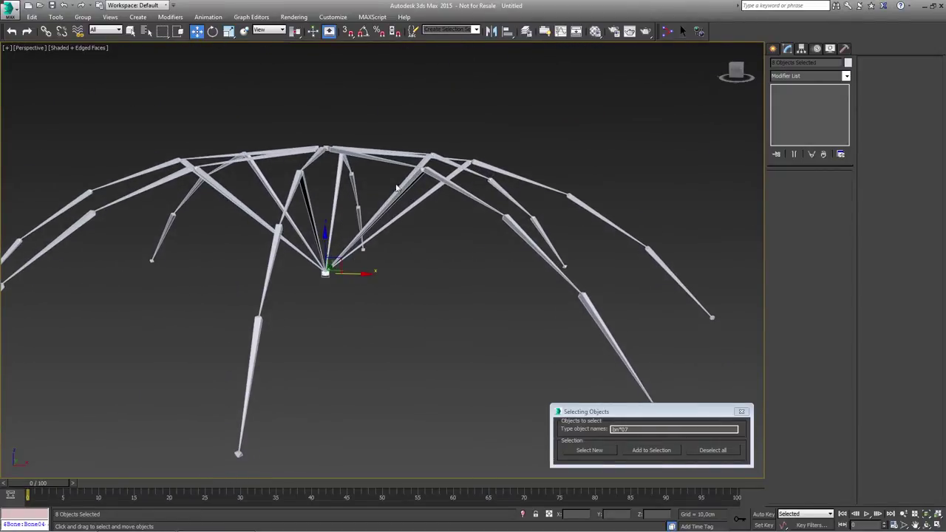
{"action": "left_click_drag", "start_coordinate": [324, 236], "coordinate": [342, 286]}
{"action": "middle_click_drag", "start_coordinate": [358, 214], "coordinate": [325, 207], "text": "alt"}
{"action": "scroll", "coordinate": [355, 217], "scroll_direction": "up", "scroll_amount": 5}
- Apply an HI Solver from arm A's first bone to its strut end bone at the hub
{"action": "left_click", "coordinate": [355, 206]}
{"action": "left_click", "coordinate": [358, 148]}
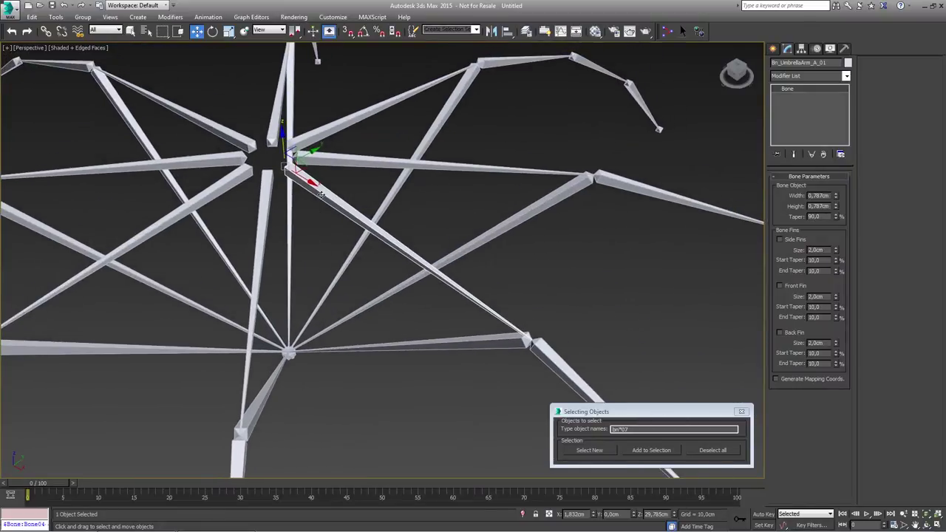
{"action": "left_click", "coordinate": [209, 17]}
{"action": "mouse_move", "coordinate": [222, 59]}
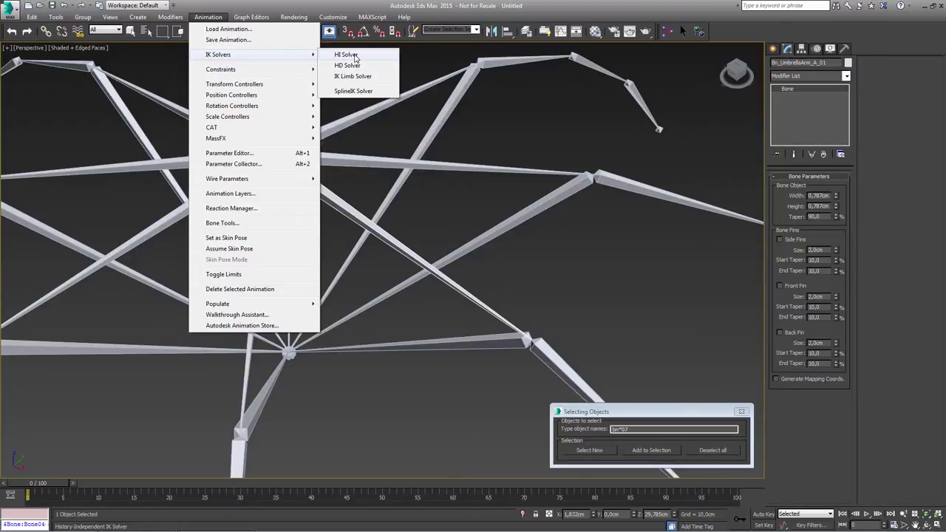
{"action": "left_click", "coordinate": [348, 55]}
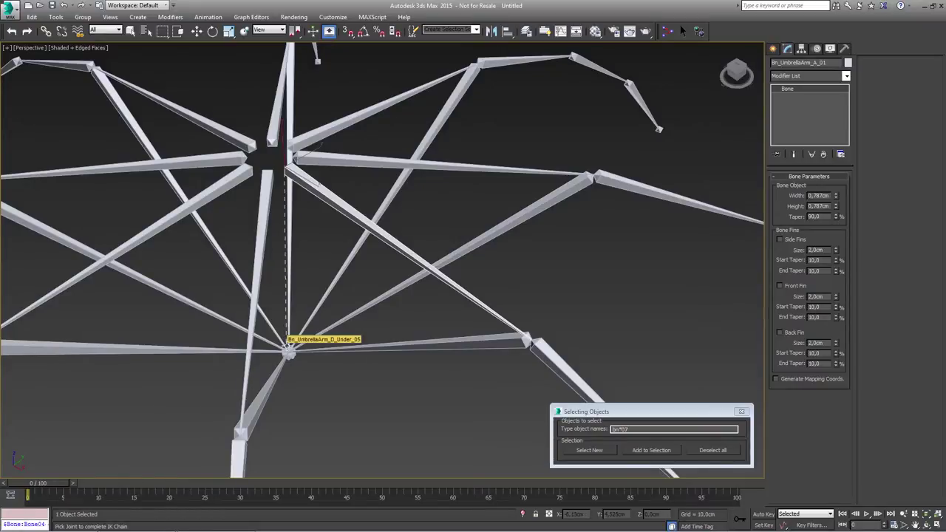
{"action": "left_click", "coordinate": [288, 348]}
- Test the IK chain by moving its goal down along Z, and undo the move
{"action": "mouse_move", "coordinate": [287, 350]}
{"action": "middle_mouse_down", "text": "alt"}
{"action": "mouse_move", "coordinate": [258, 386]}
{"action": "mouse_move", "coordinate": [248, 374]}
{"action": "mouse_move", "coordinate": [295, 362]}
{"action": "mouse_move", "coordinate": [277, 357]}
{"action": "middle_mouse_up", "text": "alt"}
{"action": "left_click_drag", "start_coordinate": [255, 323], "coordinate": [269, 368]}
{"action": "scroll", "coordinate": [282, 272], "scroll_direction": "down", "scroll_amount": 3}
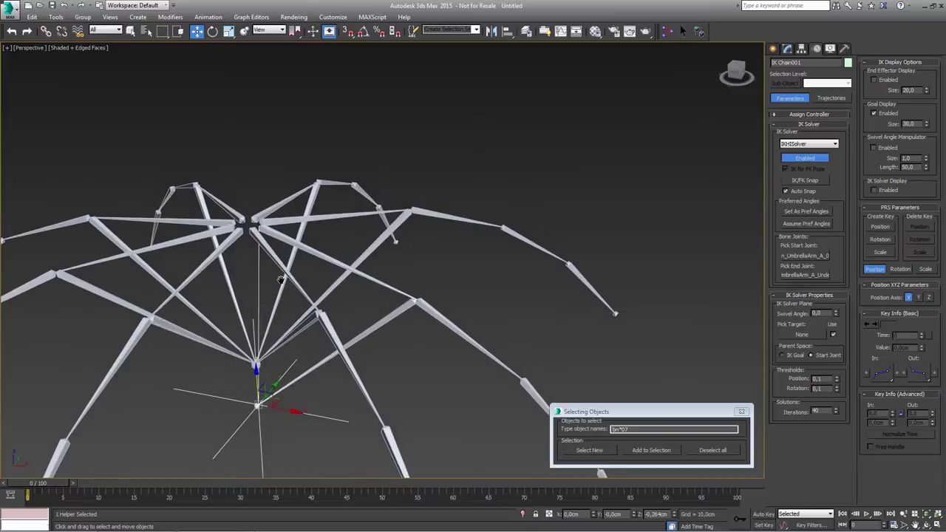
{"action": "key", "text": "ctrl+z"}
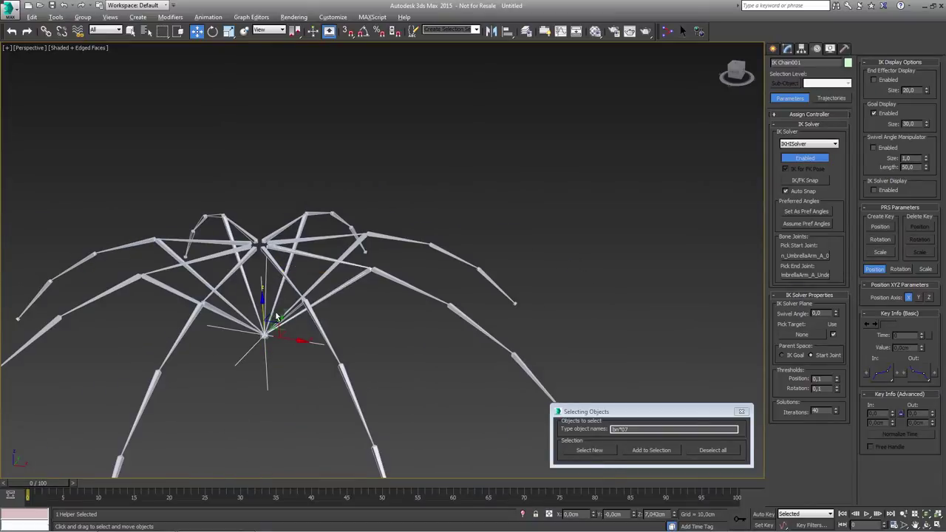
{"action": "middle_click_drag", "start_coordinate": [277, 315], "coordinate": [278, 324], "text": "alt"}
{"action": "scroll", "coordinate": [277, 321], "scroll_direction": "up", "scroll_amount": 3}
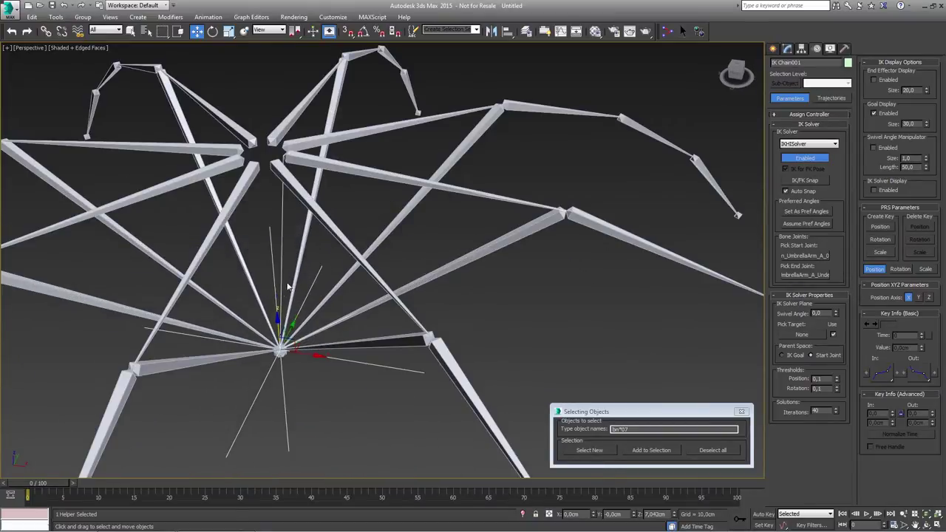
{"action": "scroll", "coordinate": [274, 315], "scroll_direction": "down", "scroll_amount": 2}
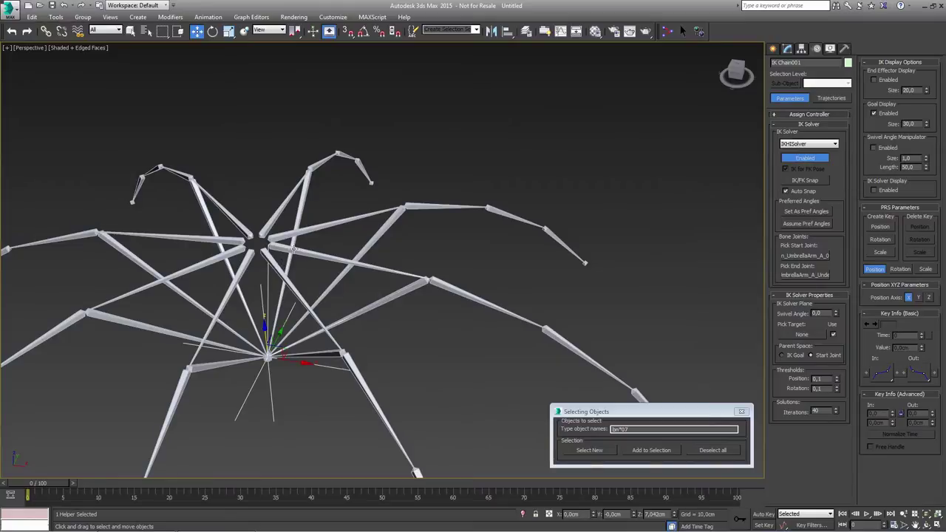
- Remove the test IK chain from arm A and leave nothing selected
{"action": "middle_click_drag", "start_coordinate": [285, 308], "coordinate": [299, 289]}
{"action": "scroll", "coordinate": [284, 307], "scroll_direction": "up", "scroll_amount": 4}
{"action": "scroll", "coordinate": [285, 307], "scroll_direction": "down", "scroll_amount": 2}
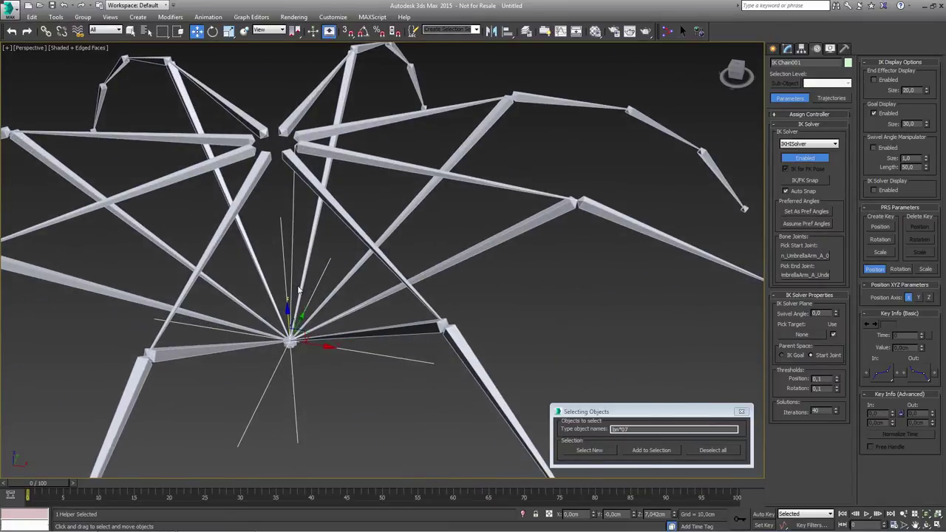
{"action": "left_click", "coordinate": [651, 357]}
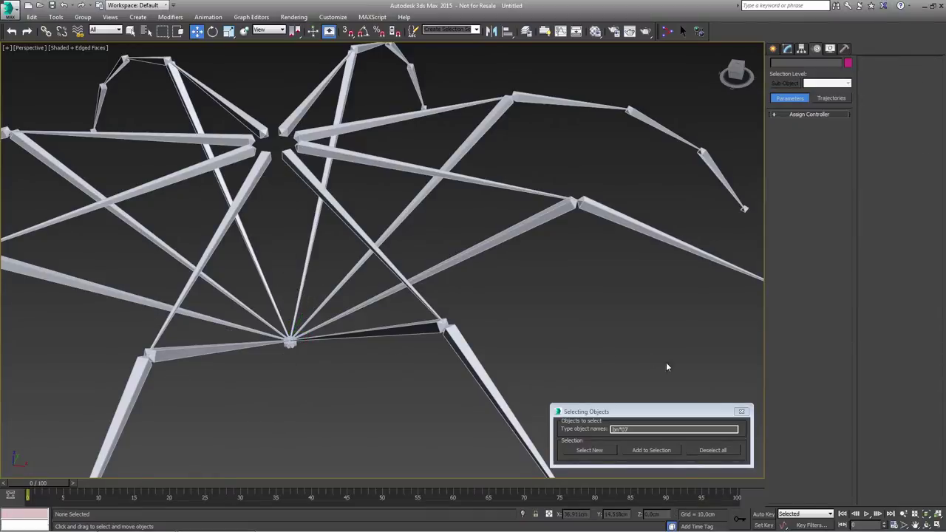
- Open the Creating IK Solvers script dialog and move it clear of the umbrella bones
{"action": "left_click", "coordinate": [669, 34]}
{"action": "middle_click_drag", "start_coordinate": [314, 223], "coordinate": [289, 263]}
{"action": "scroll", "coordinate": [240, 280], "scroll_direction": "down", "scroll_amount": 3}
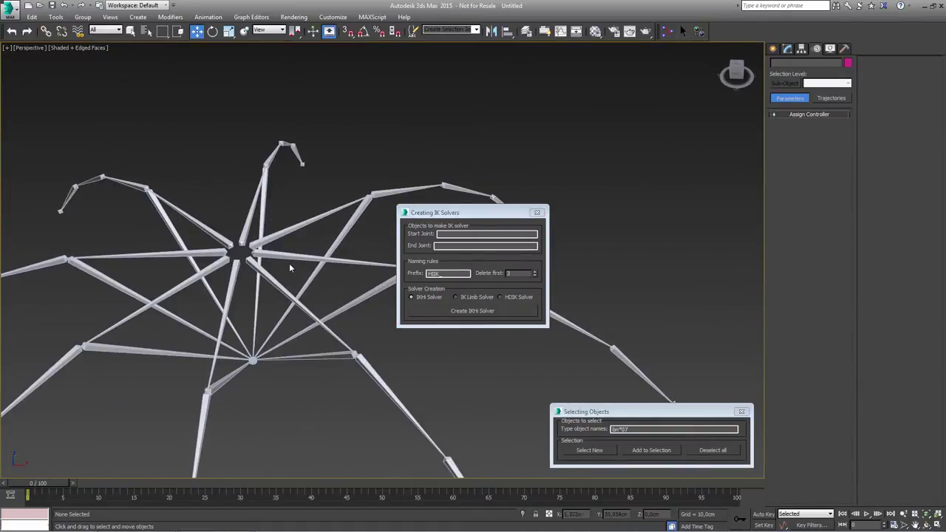
{"action": "left_click_drag", "start_coordinate": [475, 210], "coordinate": [638, 126]}
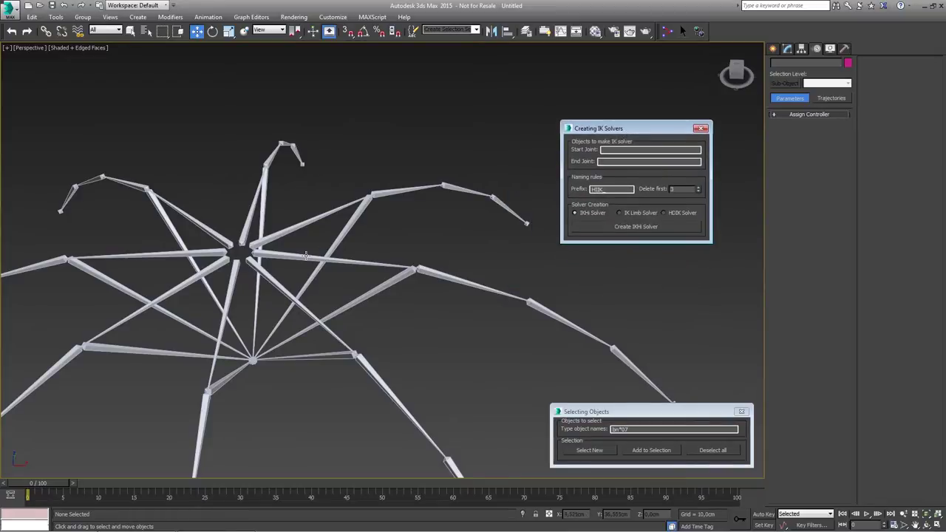
- Set the start joint name pattern for the IK solvers to bn*01
{"action": "middle_click_drag", "start_coordinate": [312, 254], "coordinate": [342, 245]}
{"action": "scroll", "coordinate": [342, 245], "scroll_direction": "up", "scroll_amount": 4}
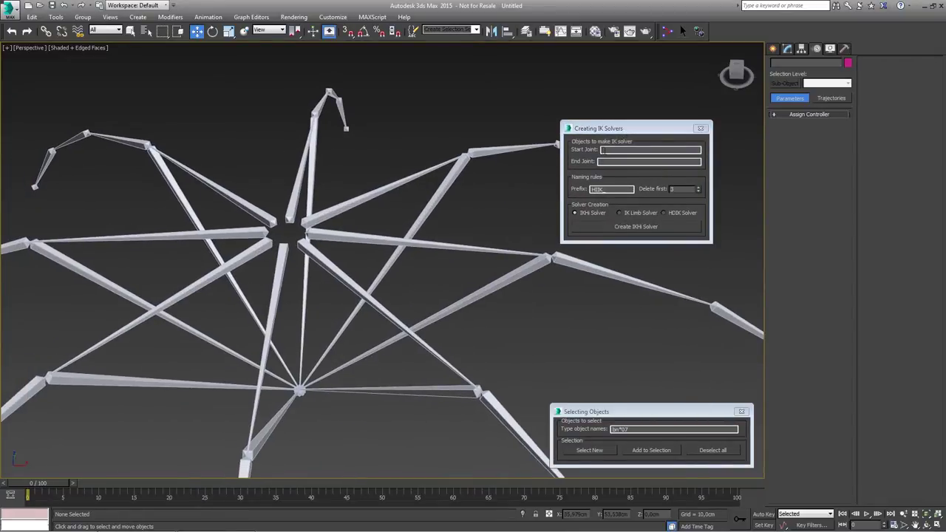
{"action": "left_click", "coordinate": [613, 149]}
{"action": "left_click", "coordinate": [607, 161]}
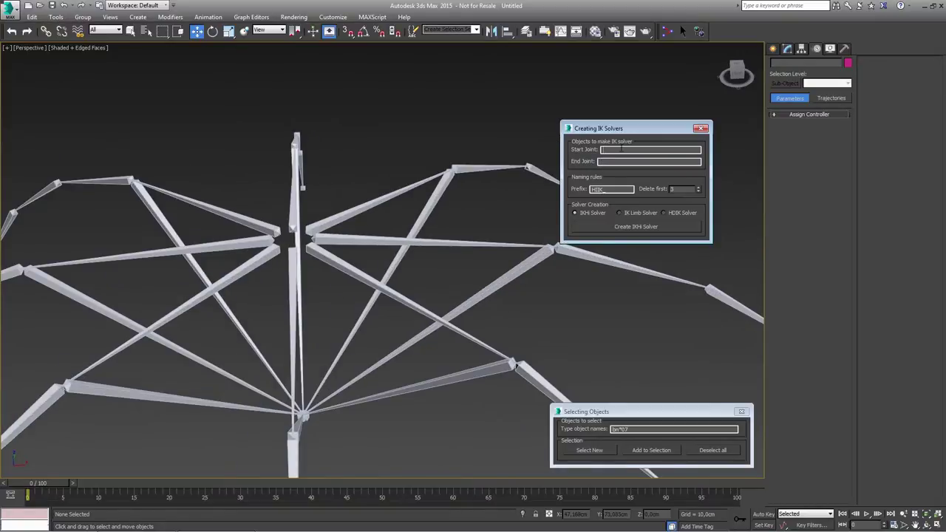
{"action": "middle_click_drag", "start_coordinate": [337, 237], "coordinate": [360, 232], "text": "alt"}
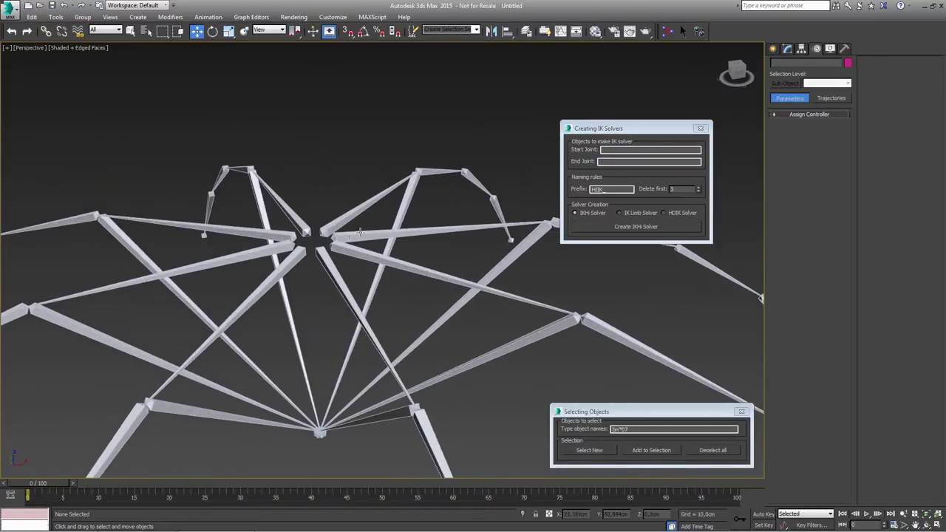
{"action": "left_click", "coordinate": [619, 148]}
{"action": "type", "text": "bn*01"}
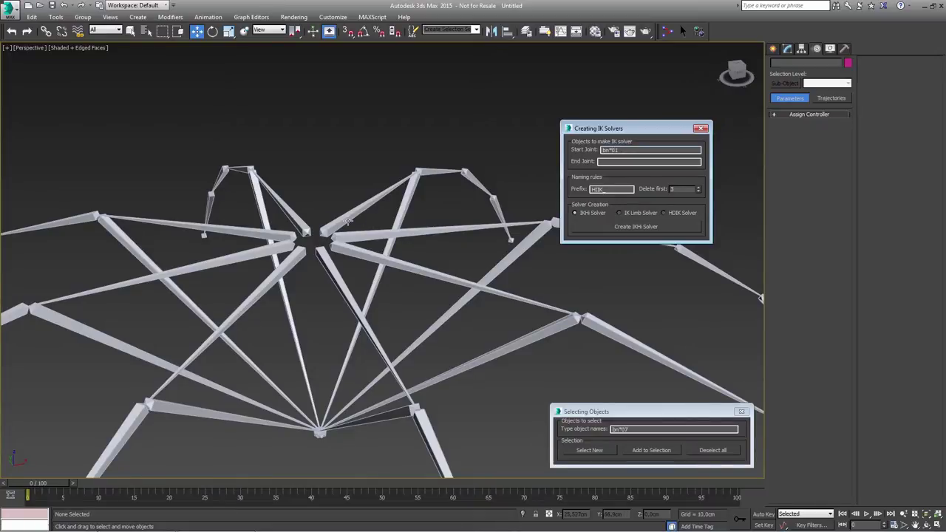
- Check the name of an upper umbrella arm's first bone and set the end joint pattern to be*05
{"action": "left_click", "coordinate": [347, 220]}
{"action": "left_click", "coordinate": [787, 48]}
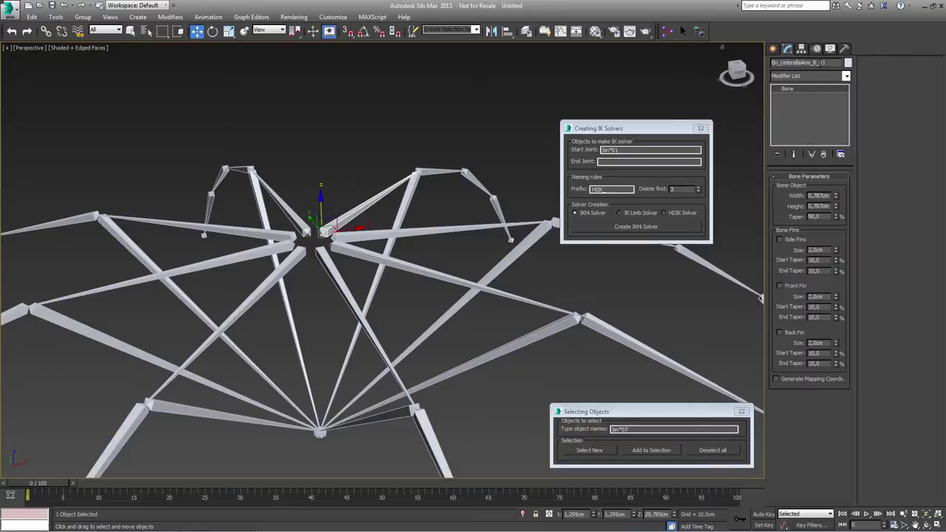
{"action": "left_click", "coordinate": [820, 62]}
{"action": "left_click", "coordinate": [618, 163]}
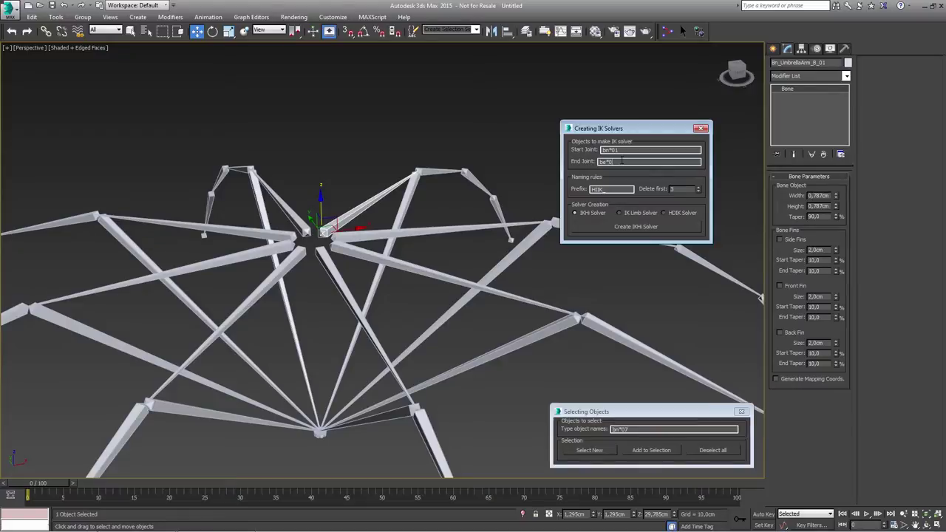
- Select an end bone of the under arms at the umbrella's lower centre and examine its name
{"action": "middle_click_drag", "start_coordinate": [348, 435], "coordinate": [411, 317]}
{"action": "scroll", "coordinate": [411, 316], "scroll_direction": "up", "scroll_amount": 5}
{"action": "left_click", "coordinate": [343, 319]}
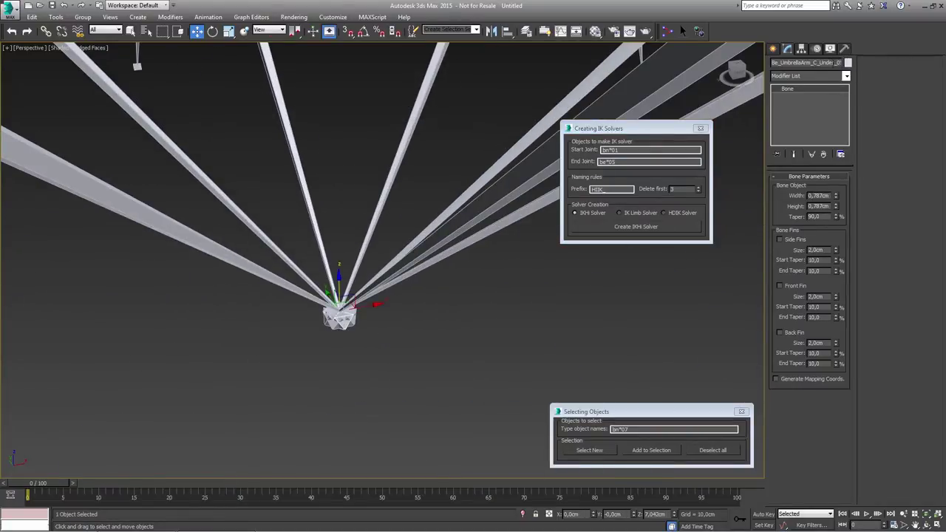
{"action": "scroll", "coordinate": [408, 331], "scroll_direction": "down", "scroll_amount": 5}
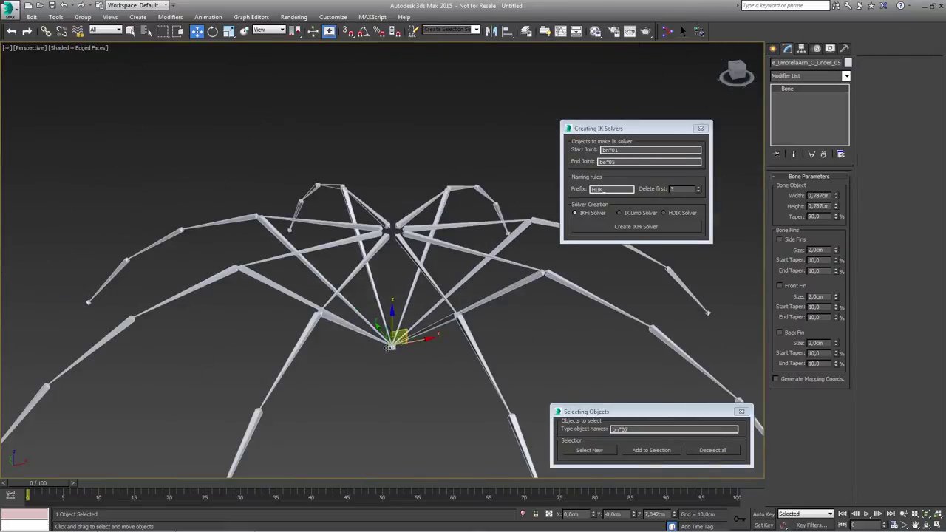
{"action": "scroll", "coordinate": [389, 346], "scroll_direction": "up", "scroll_amount": 4}
{"action": "scroll", "coordinate": [433, 173], "scroll_direction": "down", "scroll_amount": 4}
{"action": "middle_click_drag", "start_coordinate": [433, 173], "coordinate": [404, 229]}
{"action": "scroll", "coordinate": [400, 227], "scroll_direction": "down", "scroll_amount": 3}
{"action": "scroll", "coordinate": [427, 235], "scroll_direction": "up", "scroll_amount": 3}
- Compare the solver naming prefix and the number of leading characters to delete with the under-arm end bone's name
{"action": "left_click", "coordinate": [604, 188]}
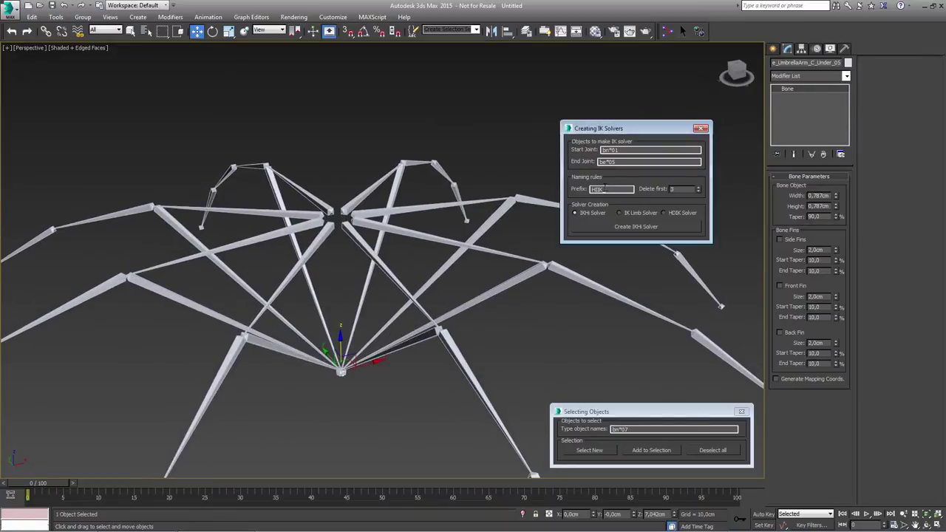
{"action": "scroll", "coordinate": [344, 314], "scroll_direction": "up", "scroll_amount": 3}
{"action": "scroll", "coordinate": [384, 272], "scroll_direction": "down", "scroll_amount": 3}
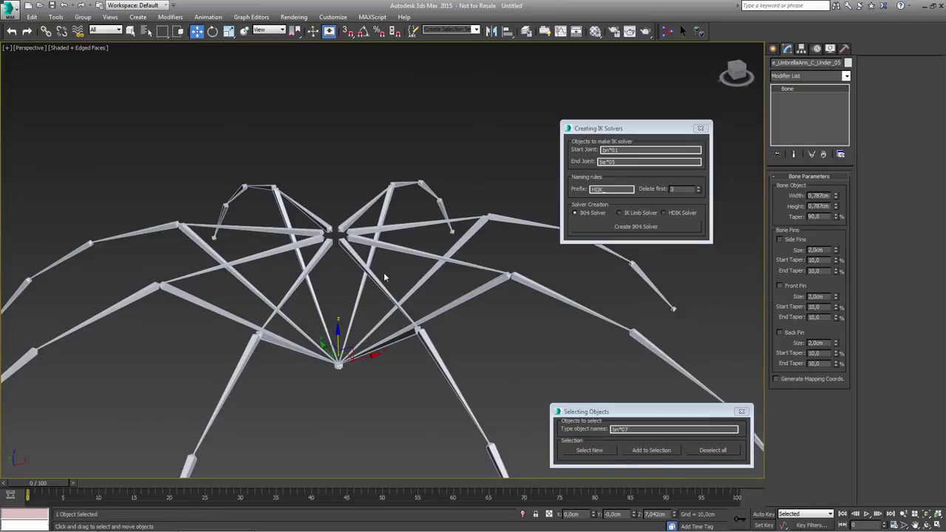
{"action": "mouse_move", "coordinate": [607, 189]}
{"action": "left_mouse_down"}
{"action": "mouse_move", "coordinate": [578, 194]}
{"action": "mouse_move", "coordinate": [608, 189]}
{"action": "left_mouse_up"}
{"action": "left_click", "coordinate": [591, 189]}
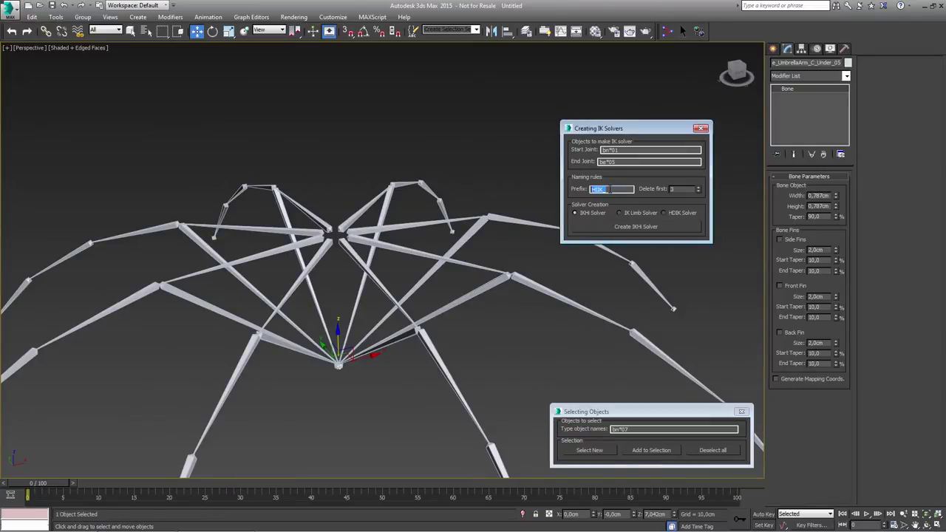
{"action": "left_click", "coordinate": [611, 190]}
{"action": "scroll", "coordinate": [346, 345], "scroll_direction": "up", "scroll_amount": 10}
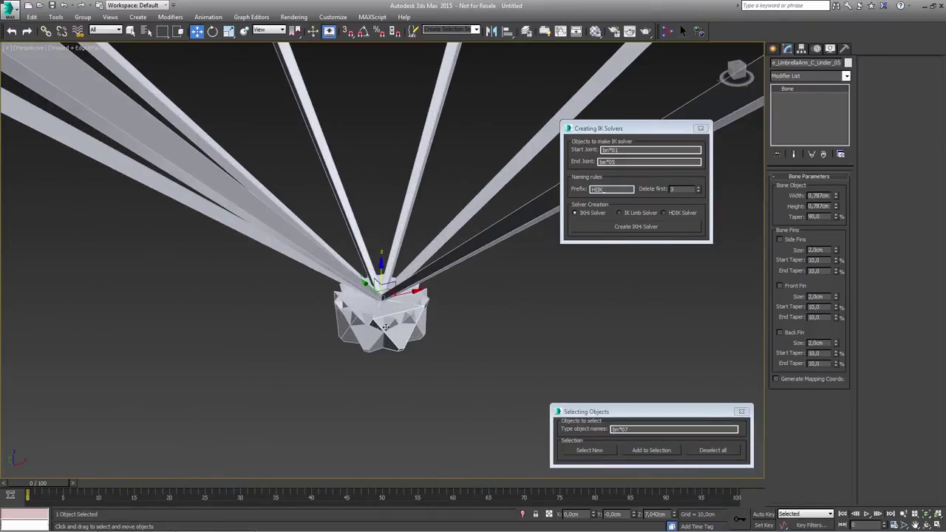
{"action": "left_click", "coordinate": [396, 317]}
{"action": "double_click", "coordinate": [672, 188]}
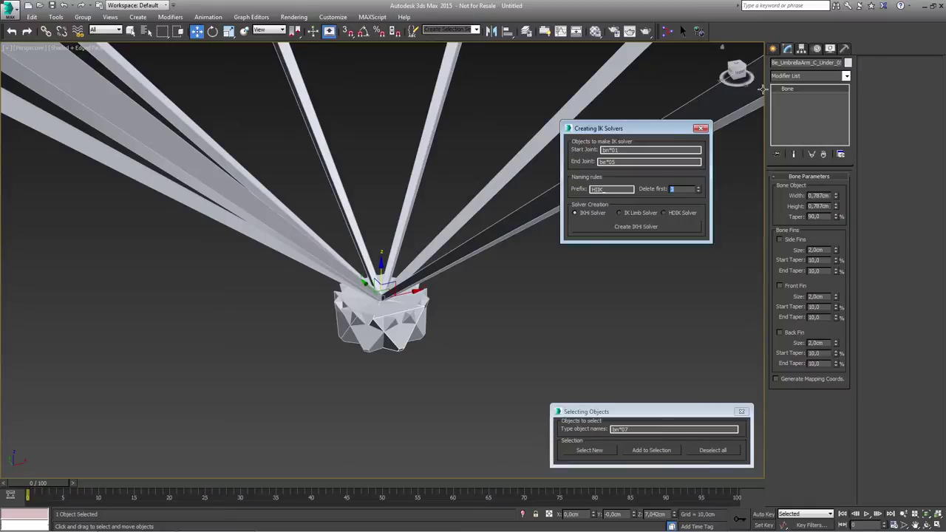
{"action": "left_click_drag", "start_coordinate": [772, 63], "coordinate": [782, 64]}
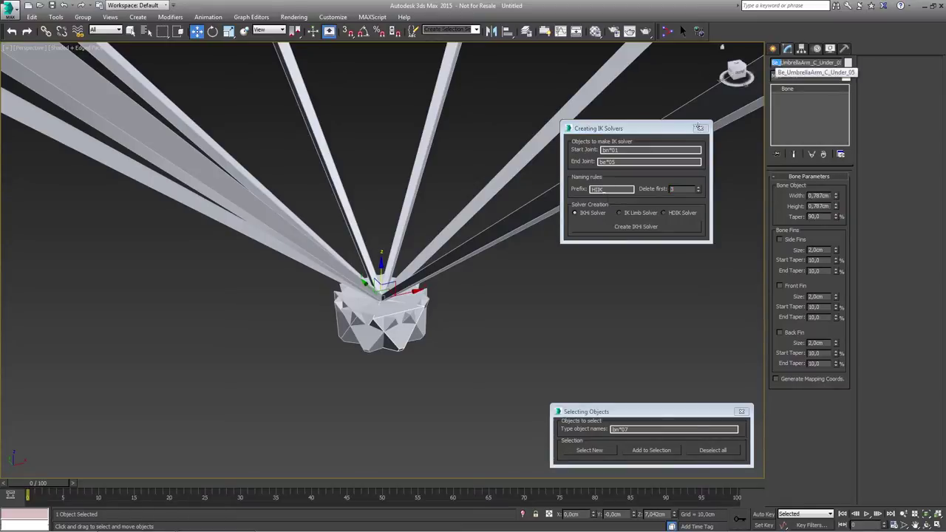
{"action": "double_click", "coordinate": [610, 189]}
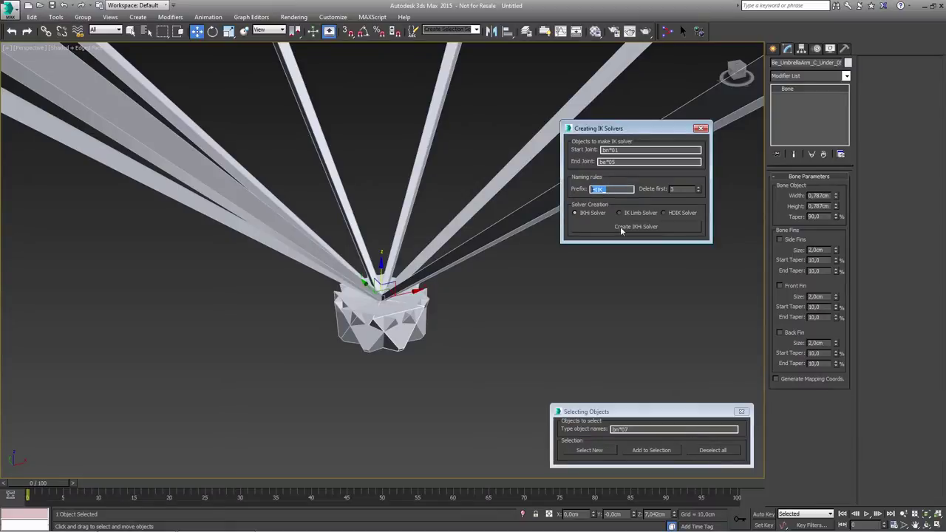
- Create the IKHI solvers for all umbrella arms with the HIIK_ prefix, deleting the first 3 name characters
{"action": "scroll", "coordinate": [456, 270], "scroll_direction": "down", "scroll_amount": 5}
{"action": "middle_click_drag", "start_coordinate": [456, 270], "coordinate": [407, 303]}
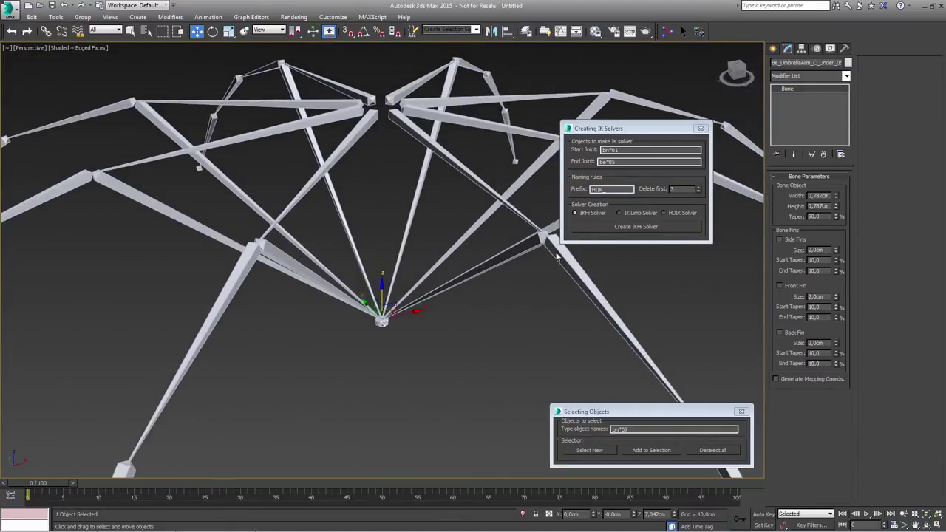
{"action": "left_click", "coordinate": [631, 230]}
{"action": "scroll", "coordinate": [389, 342], "scroll_direction": "down", "scroll_amount": 3}
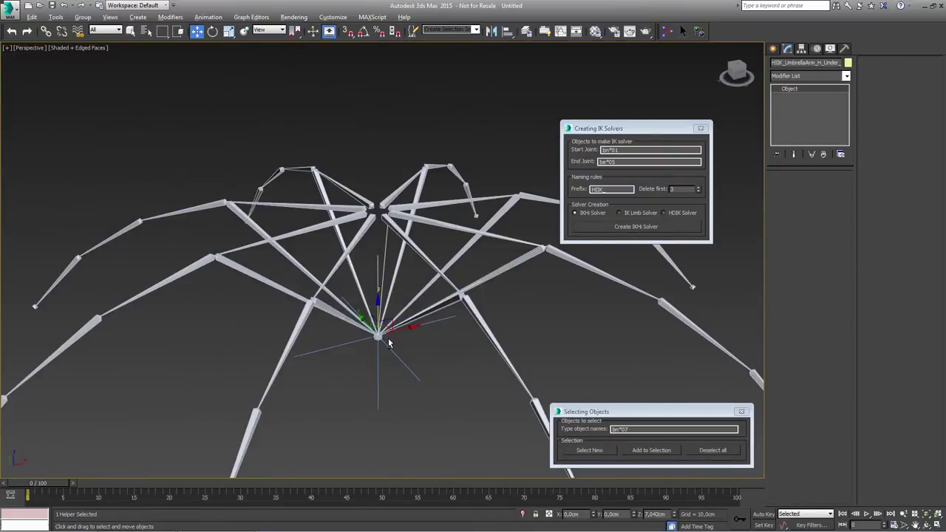
- Select the new IK helpers at the umbrella's lower centre to examine them, and clear the selection
{"action": "middle_click_drag", "start_coordinate": [390, 339], "coordinate": [391, 322], "text": "alt"}
{"action": "left_click", "coordinate": [420, 393]}
{"action": "left_click_drag", "start_coordinate": [409, 427], "coordinate": [341, 395]}
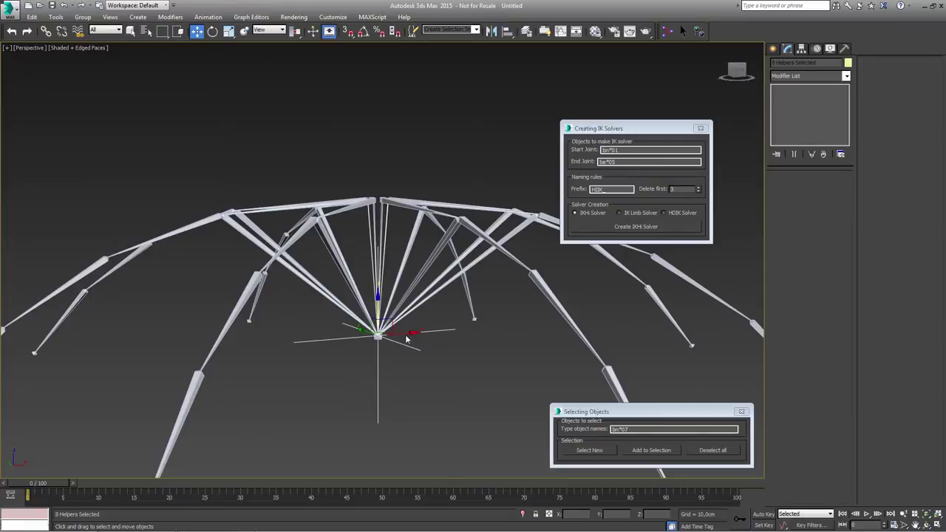
{"action": "middle_click_drag", "start_coordinate": [399, 260], "coordinate": [396, 286], "text": "alt"}
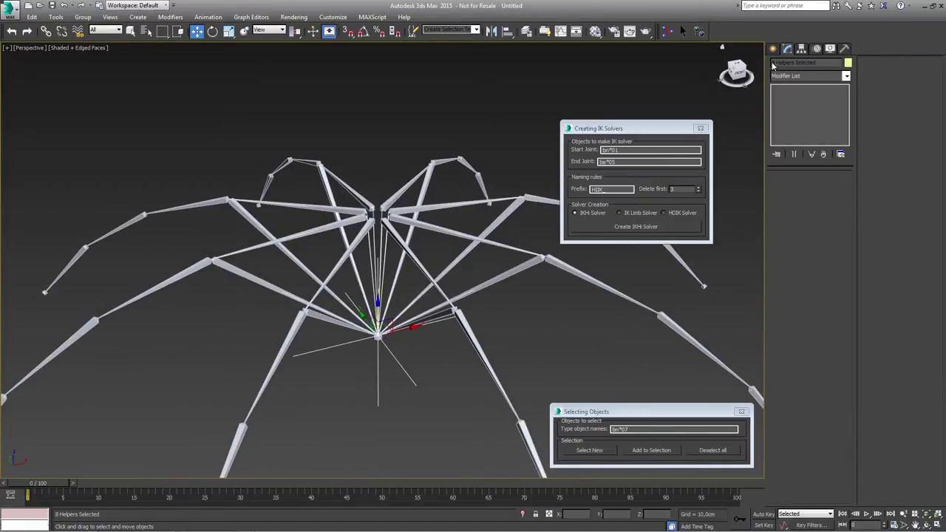
{"action": "mouse_move", "coordinate": [423, 289]}
{"action": "middle_mouse_down", "text": "alt"}
{"action": "mouse_move", "coordinate": [430, 229]}
{"action": "mouse_move", "coordinate": [420, 276]}
{"action": "middle_mouse_up", "text": "alt"}
{"action": "scroll", "coordinate": [431, 231], "scroll_direction": "down", "scroll_amount": 4}
{"action": "mouse_move", "coordinate": [420, 276]}
{"action": "left_mouse_down"}
{"action": "mouse_move", "coordinate": [393, 340]}
{"action": "mouse_move", "coordinate": [400, 213]}
{"action": "mouse_move", "coordinate": [399, 342]}
{"action": "mouse_move", "coordinate": [403, 225]}
{"action": "mouse_move", "coordinate": [411, 331]}
{"action": "mouse_move", "coordinate": [412, 219]}
{"action": "mouse_move", "coordinate": [406, 318]}
{"action": "mouse_move", "coordinate": [405, 276]}
{"action": "left_mouse_up"}
{"action": "mouse_move", "coordinate": [401, 274]}
{"action": "middle_mouse_down", "text": "alt"}
{"action": "mouse_move", "coordinate": [421, 284]}
{"action": "mouse_move", "coordinate": [406, 275]}
{"action": "middle_mouse_up", "text": "alt"}
{"action": "scroll", "coordinate": [406, 275], "scroll_direction": "up", "scroll_amount": 3}
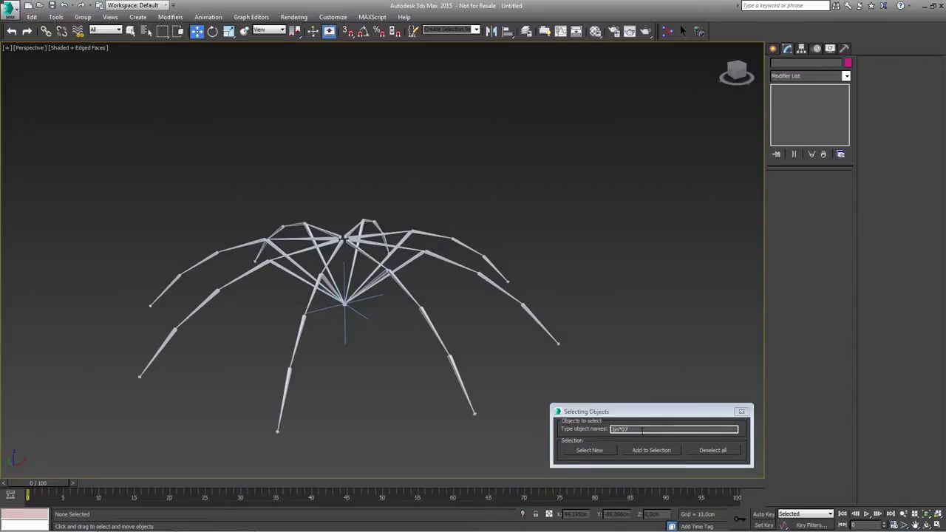
- Clear the object name pattern in the Selecting Objects dialog
{"action": "left_click_drag", "start_coordinate": [642, 429], "coordinate": [591, 431]}
{"action": "key", "text": "BackSpace"}
{"action": "left_click", "coordinate": [540, 204]}
- Show all four viewports and draw a circle of about 7.7 cm radius above the umbrella in the front view
{"action": "key", "text": "alt+w"}
{"action": "left_click", "coordinate": [517, 123]}
{"action": "middle_click_drag", "start_coordinate": [559, 201], "coordinate": [562, 165]}
{"action": "left_click", "coordinate": [775, 51]}
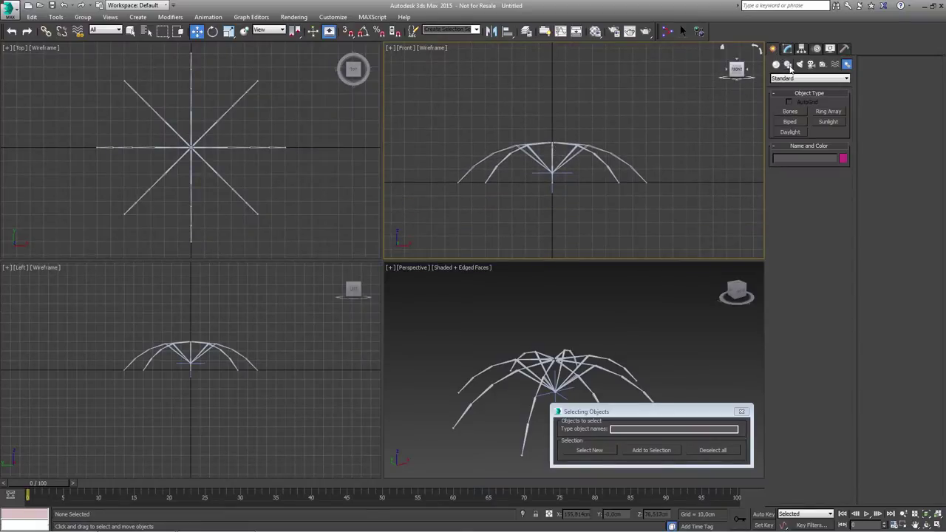
{"action": "left_click", "coordinate": [787, 65]}
{"action": "left_click", "coordinate": [790, 129]}
{"action": "middle_click_drag", "start_coordinate": [536, 113], "coordinate": [530, 164]}
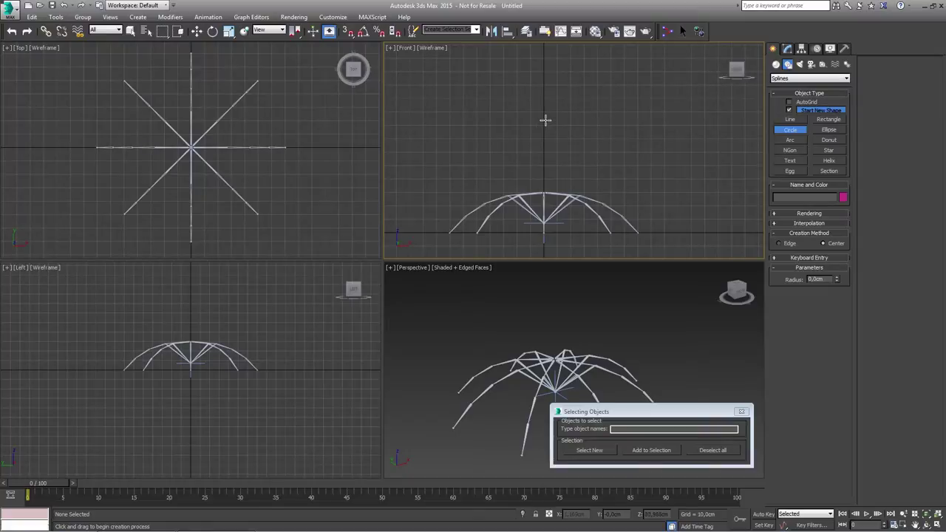
{"action": "left_click_drag", "start_coordinate": [544, 106], "coordinate": [544, 116]}
{"action": "right_click", "coordinate": [544, 115]}
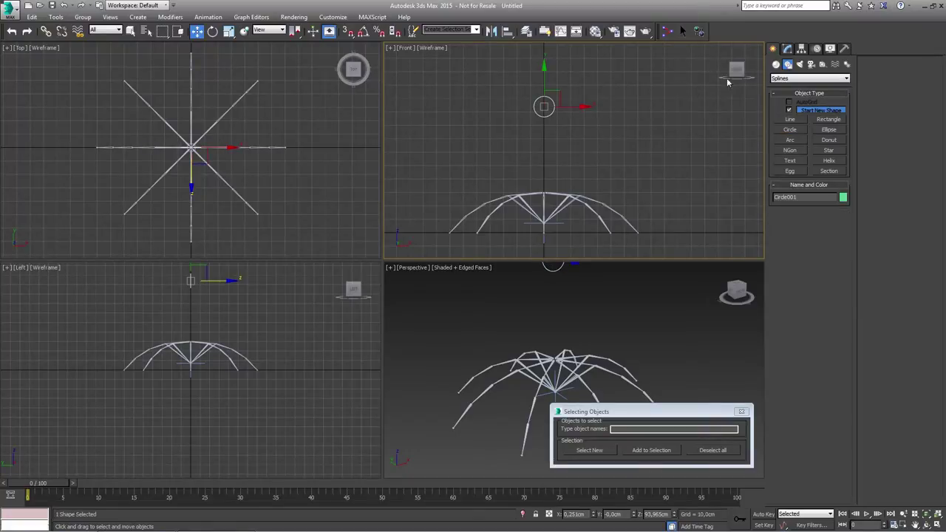
- Make the circle's thickness display in the viewport and set it to 1.5 cm
{"action": "left_click", "coordinate": [787, 48]}
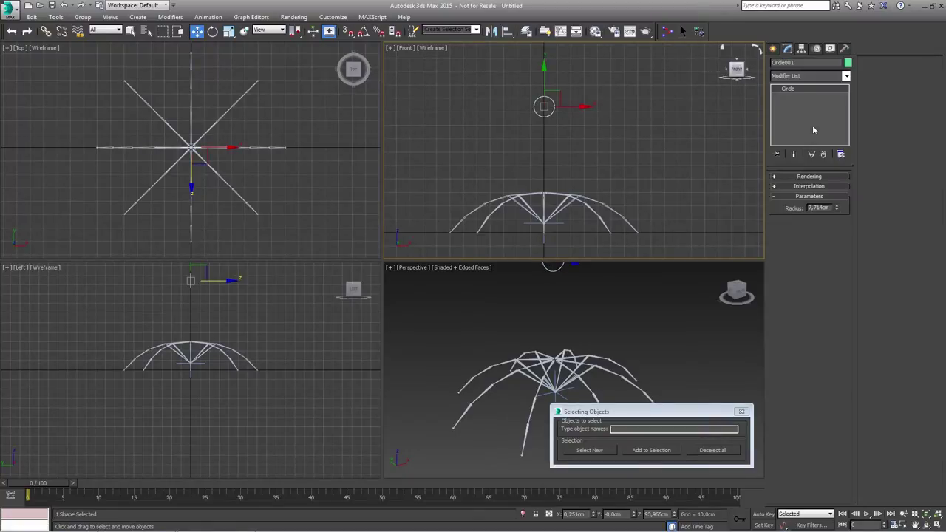
{"action": "left_click", "coordinate": [774, 178]}
{"action": "left_click", "coordinate": [776, 192]}
{"action": "middle_click_drag", "start_coordinate": [606, 311], "coordinate": [585, 334], "text": "alt"}
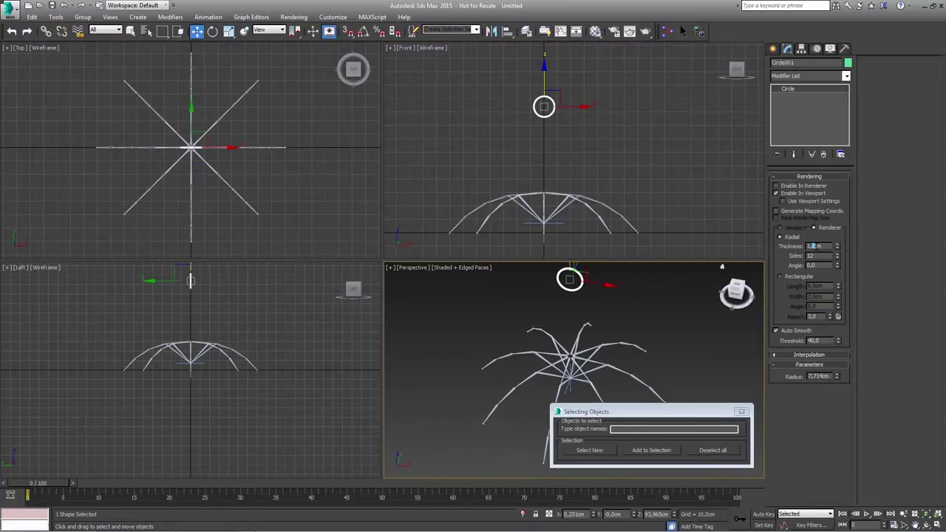
{"action": "key", "text": "Return"}
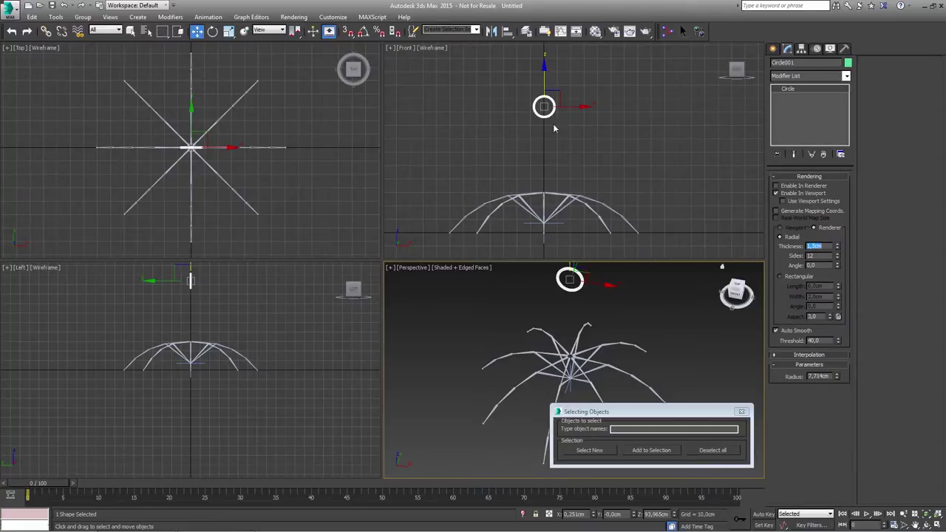
- Centre the circle over the umbrella by resetting its X position to 0 cm
{"action": "right_click", "coordinate": [594, 515]}
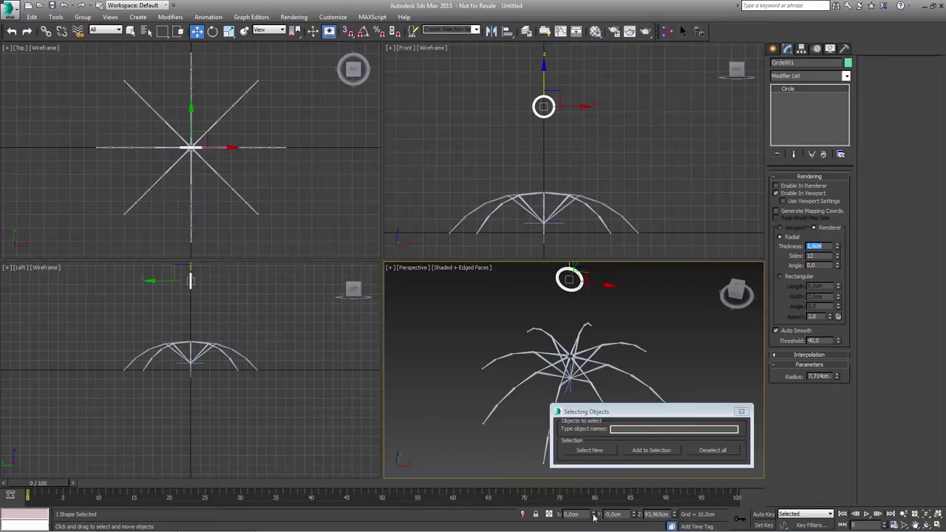
{"action": "middle_click_drag", "start_coordinate": [606, 397], "coordinate": [545, 325], "text": "alt"}
{"action": "middle_click_drag", "start_coordinate": [529, 358], "coordinate": [526, 362], "text": "alt"}
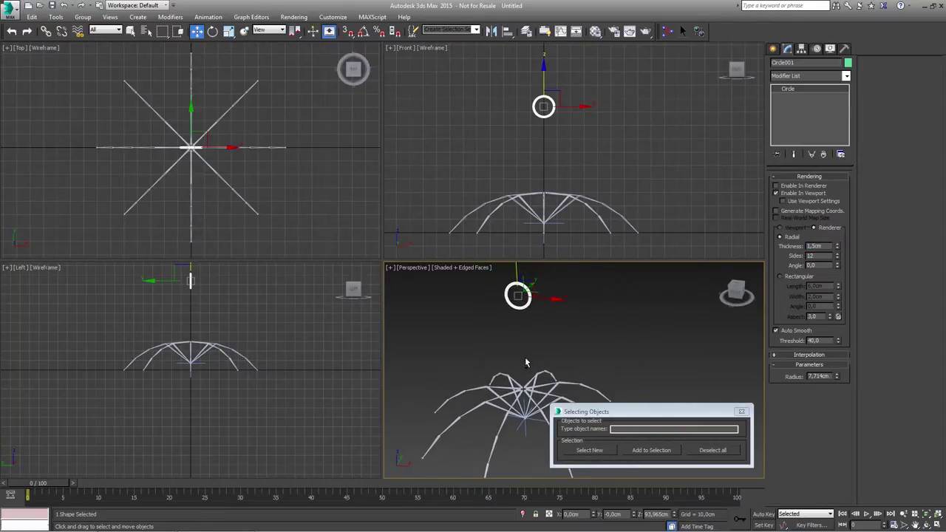
- Draw an eight-sided NGon of about 13 cm radius around the umbrella's centre in the top view
{"action": "middle_click_drag", "start_coordinate": [210, 175], "coordinate": [240, 176]}
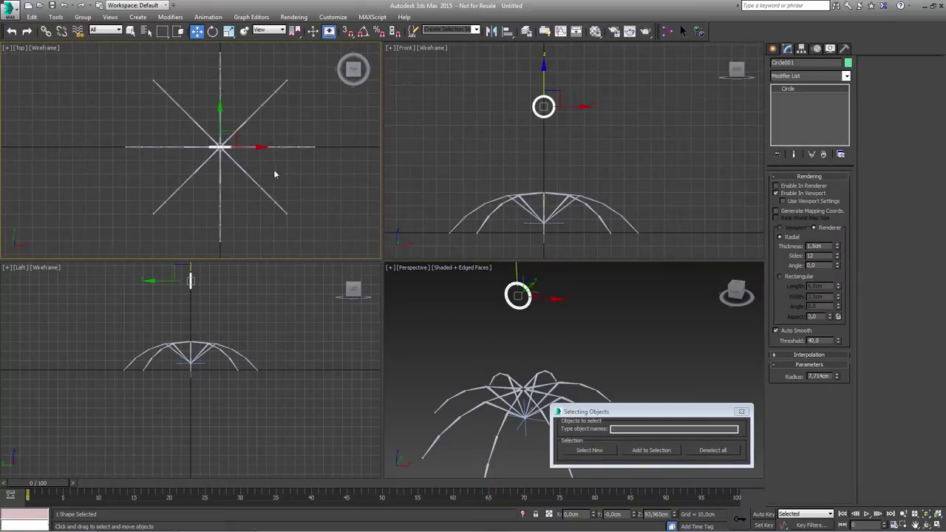
{"action": "left_click", "coordinate": [285, 173]}
{"action": "left_click", "coordinate": [774, 48]}
{"action": "left_click", "coordinate": [790, 130]}
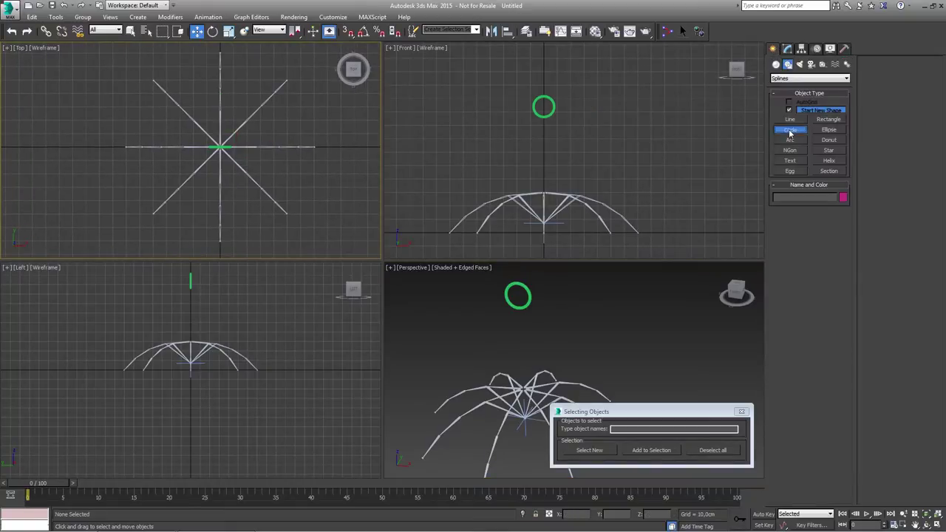
{"action": "left_click", "coordinate": [789, 151]}
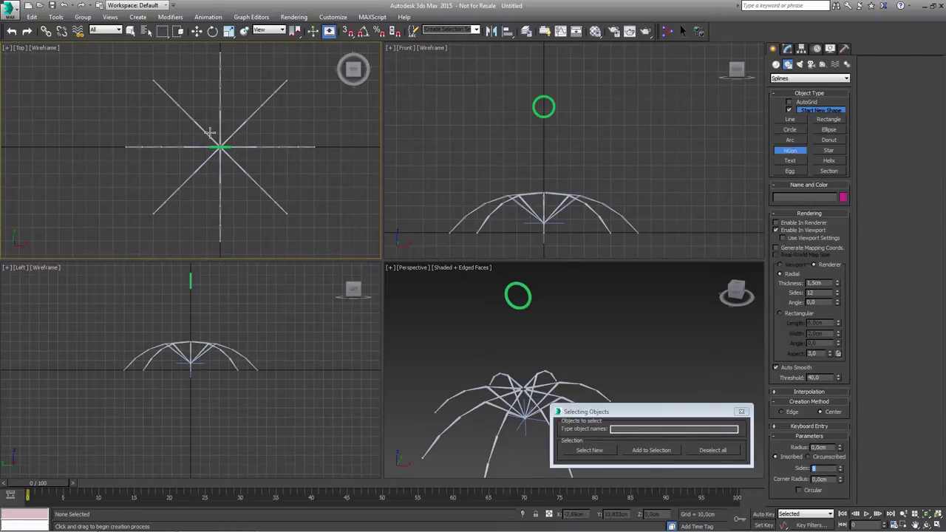
{"action": "left_click_drag", "start_coordinate": [219, 147], "coordinate": [223, 153]}
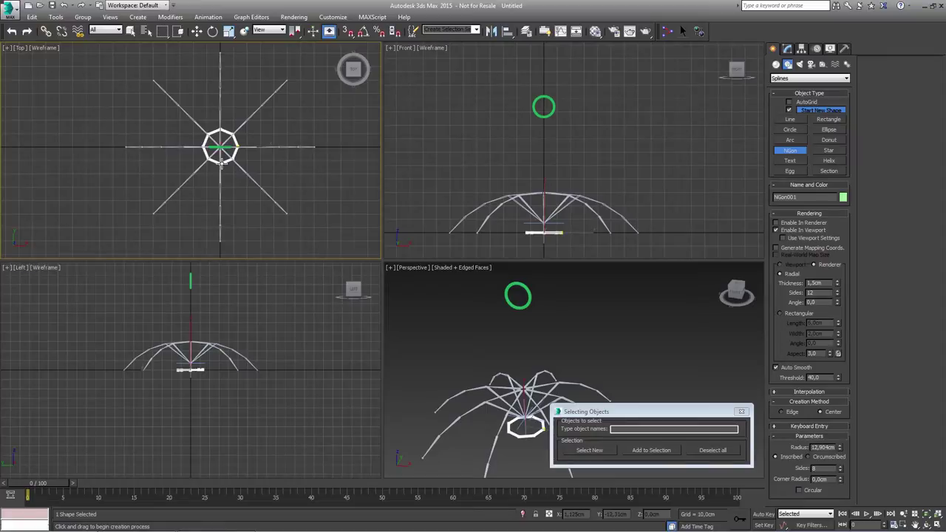
{"action": "key", "text": "w"}
- Centre the NGon by resetting its X and Y positions to 0 cm
{"action": "scroll", "coordinate": [219, 152], "scroll_direction": "up", "scroll_amount": 5}
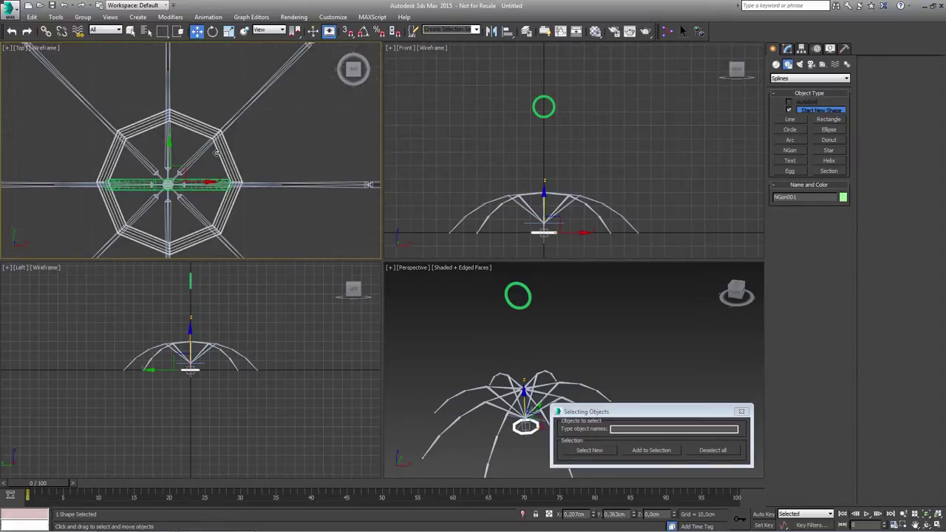
{"action": "right_click", "coordinate": [593, 515]}
{"action": "right_click", "coordinate": [635, 515]}
- Move the NGon straight down below the umbrella to a Z position of about -53.6 cm
{"action": "middle_click_drag", "start_coordinate": [209, 167], "coordinate": [215, 136]}
{"action": "middle_click_drag", "start_coordinate": [522, 330], "coordinate": [516, 317]}
{"action": "middle_click_drag", "start_coordinate": [531, 159], "coordinate": [553, 132]}
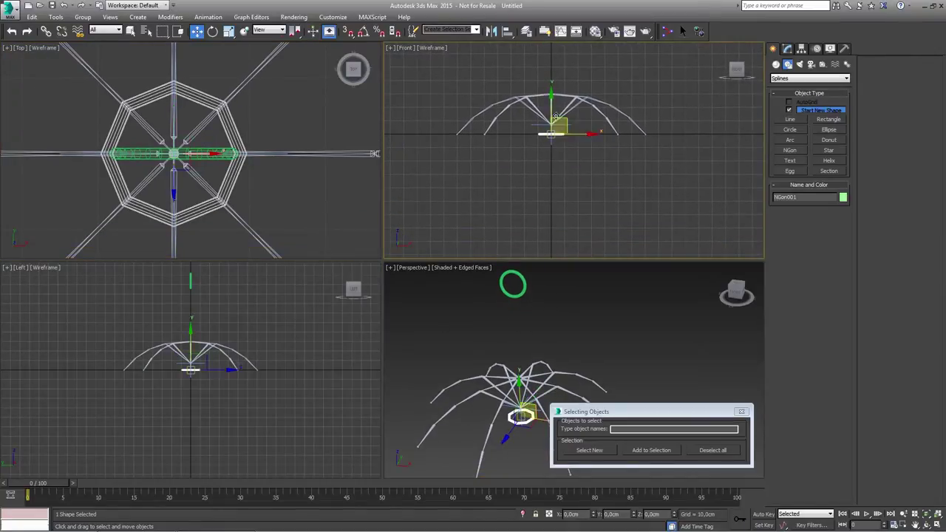
{"action": "left_click_drag", "start_coordinate": [549, 104], "coordinate": [551, 170]}
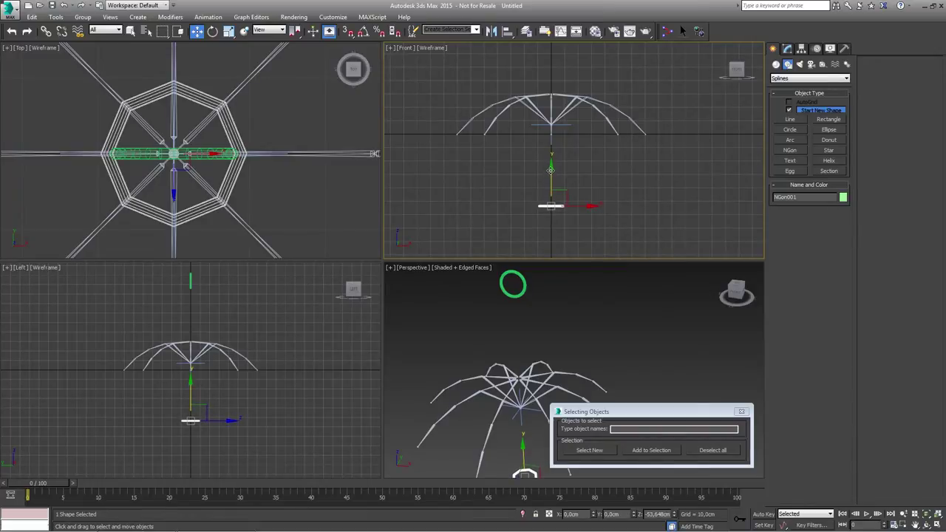
- Draw a three-sided NGon of about 12.1 cm radius between the circle and the umbrella in the front view
{"action": "left_click", "coordinate": [788, 49]}
{"action": "middle_click_drag", "start_coordinate": [560, 124], "coordinate": [561, 206]}
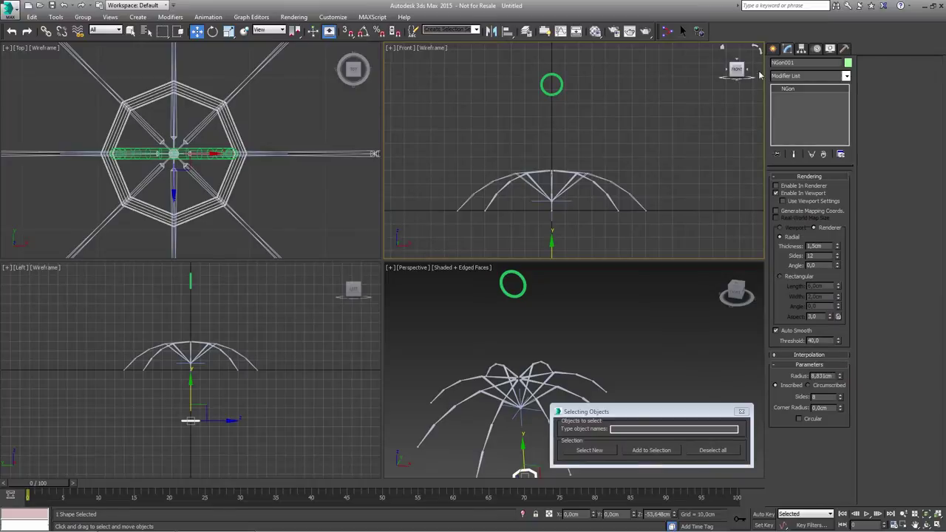
{"action": "left_click", "coordinate": [774, 49]}
{"action": "middle_click_drag", "start_coordinate": [756, 110], "coordinate": [767, 122]}
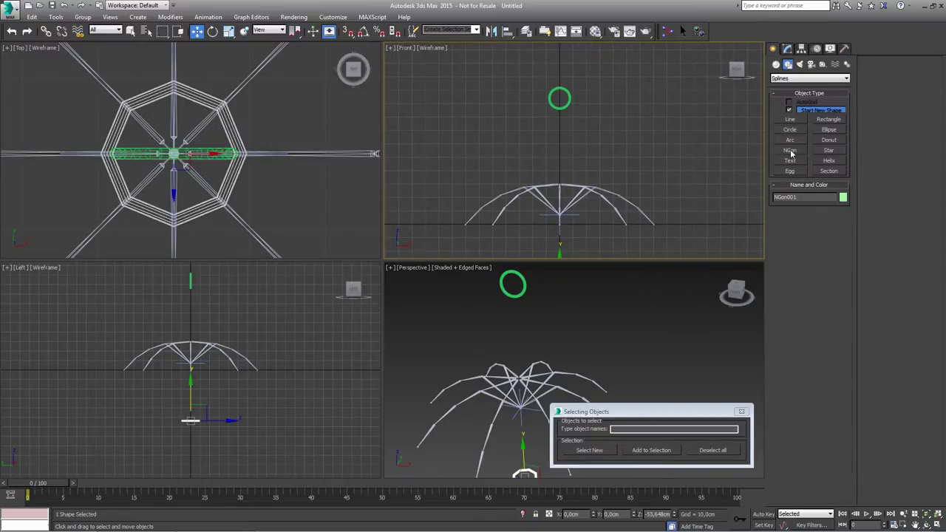
{"action": "left_click", "coordinate": [790, 151]}
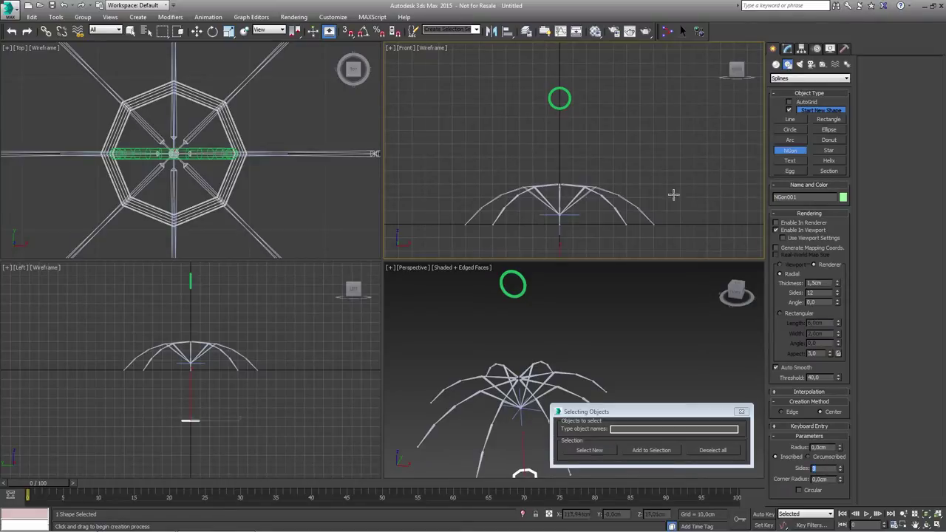
{"action": "left_click_drag", "start_coordinate": [559, 127], "coordinate": [578, 128]}
{"action": "right_click", "coordinate": [578, 129]}
- Turn on angle snap and rotate the triangle in the front view to a Y rotation of 90° so it points down
{"action": "key", "text": "e"}
{"action": "key", "text": "a"}
{"action": "left_click_drag", "start_coordinate": [588, 102], "coordinate": [602, 128]}
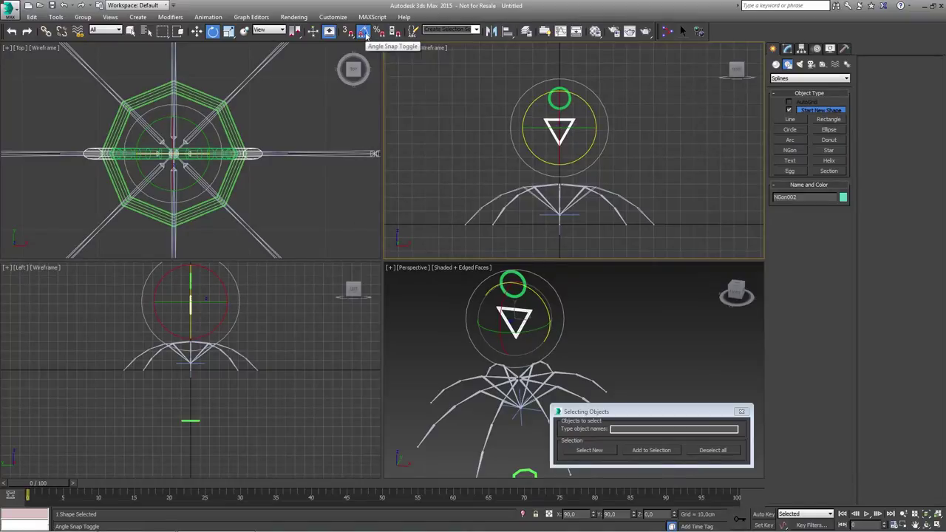
{"action": "middle_click_drag", "start_coordinate": [600, 118], "coordinate": [596, 122]}
- Reduce the triangle's radius to about 8.6 cm
{"action": "left_click", "coordinate": [787, 49]}
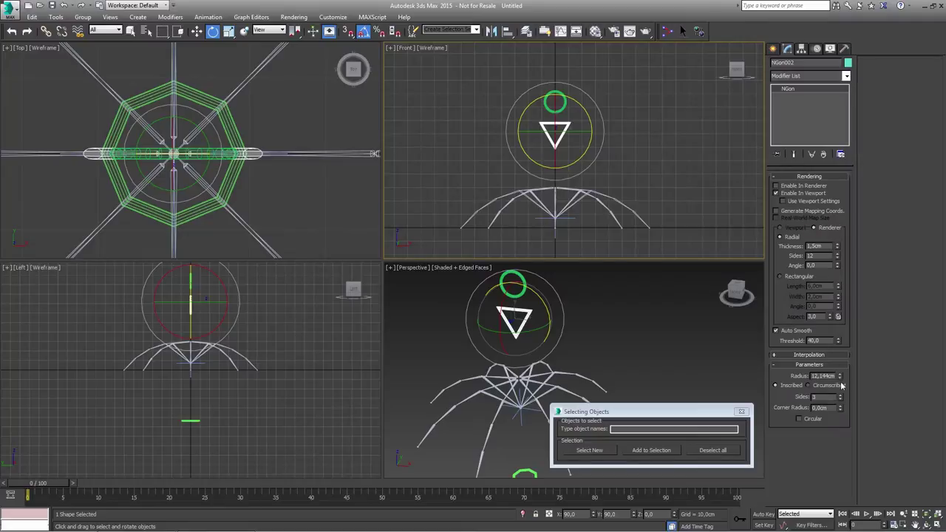
{"action": "left_click_drag", "start_coordinate": [841, 381], "coordinate": [839, 390]}
{"action": "middle_click_drag", "start_coordinate": [543, 141], "coordinate": [549, 130]}
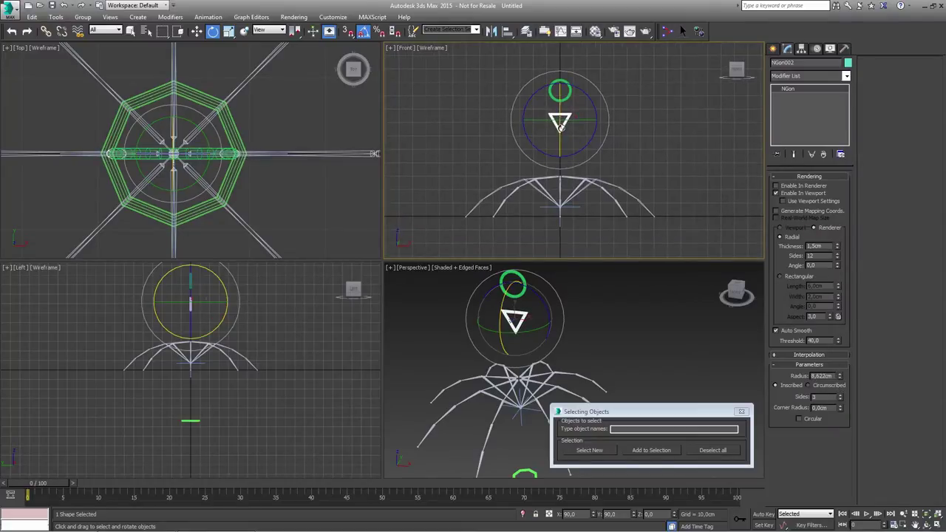
- Centre the triangle over the umbrella by resetting its X position to 0 cm
{"action": "right_click", "coordinate": [589, 269]}
{"action": "key", "text": "w"}
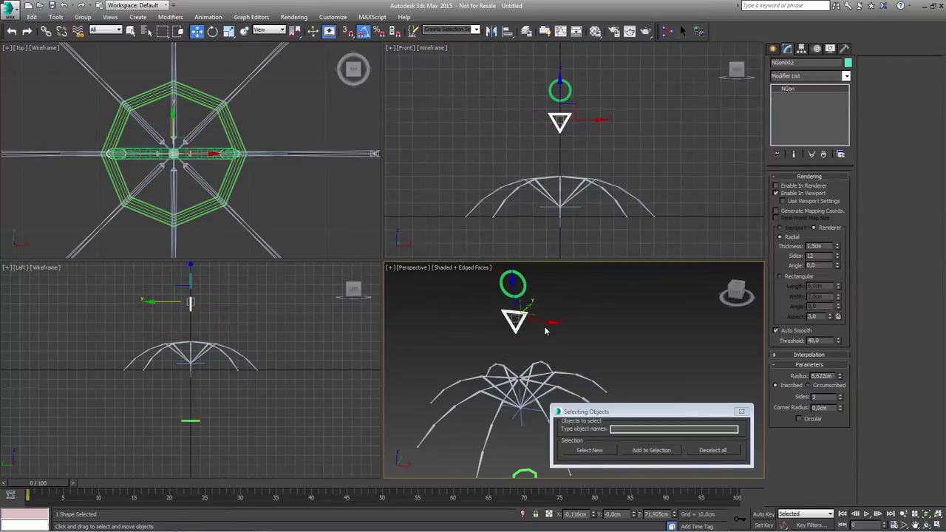
{"action": "right_click", "coordinate": [595, 517]}
- Select the circle and the triangle together and move them straight up, farther above the umbrella
{"action": "middle_click_drag", "start_coordinate": [567, 127], "coordinate": [557, 152]}
{"action": "left_click", "coordinate": [548, 111], "text": "ctrl"}
{"action": "middle_click_drag", "start_coordinate": [535, 114], "coordinate": [534, 122]}
{"action": "left_click_drag", "start_coordinate": [556, 106], "coordinate": [554, 83]}
{"action": "left_click", "coordinate": [546, 98]}
{"action": "mouse_move", "coordinate": [557, 167]}
{"action": "middle_mouse_down"}
{"action": "mouse_move", "coordinate": [557, 97]}
{"action": "mouse_move", "coordinate": [557, 160]}
{"action": "middle_mouse_up"}
{"action": "left_click", "coordinate": [559, 76]}
{"action": "left_click", "coordinate": [548, 95], "text": "ctrl"}
{"action": "left_click_drag", "start_coordinate": [555, 87], "coordinate": [555, 72]}
- Lower the circle and triangle together slightly, to Z positions of about 101.7 cm and 82.6 cm
{"action": "left_click", "coordinate": [584, 145]}
{"action": "scroll", "coordinate": [584, 146], "scroll_direction": "down", "scroll_amount": 2}
{"action": "middle_click_drag", "start_coordinate": [582, 147], "coordinate": [572, 119]}
{"action": "scroll", "coordinate": [530, 350], "scroll_direction": "down", "scroll_amount": 3}
{"action": "scroll", "coordinate": [532, 352], "scroll_direction": "down", "scroll_amount": 1}
{"action": "middle_click_drag", "start_coordinate": [553, 157], "coordinate": [557, 157]}
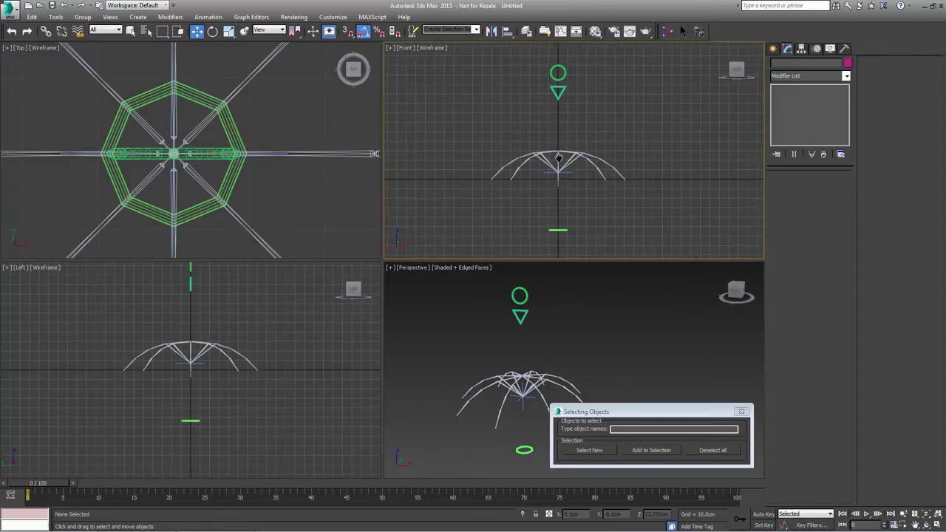
{"action": "left_click_drag", "start_coordinate": [565, 110], "coordinate": [549, 66]}
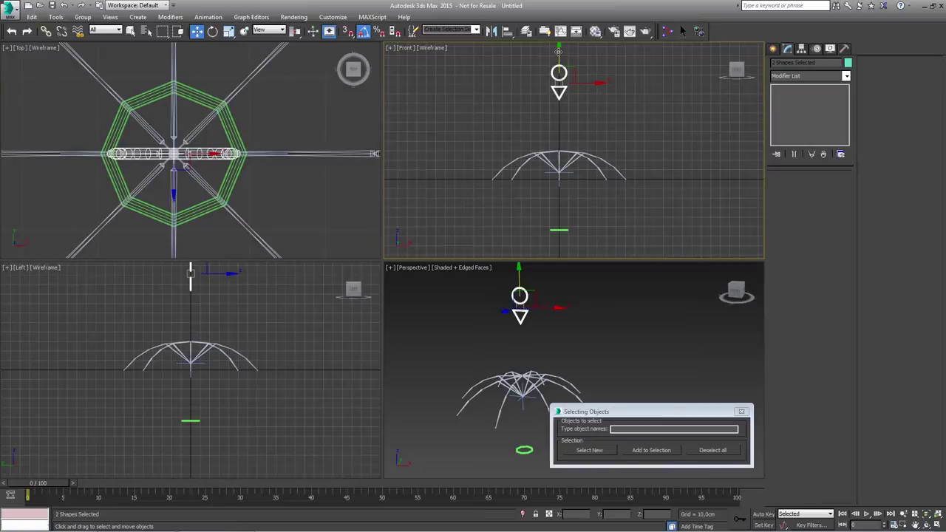
{"action": "left_click", "coordinate": [578, 134]}
{"action": "middle_click_drag", "start_coordinate": [556, 191], "coordinate": [553, 181]}
{"action": "scroll", "coordinate": [552, 181], "scroll_direction": "up", "scroll_amount": 2}
{"action": "scroll", "coordinate": [563, 144], "scroll_direction": "down", "scroll_amount": 2}
{"action": "middle_click_drag", "start_coordinate": [566, 128], "coordinate": [566, 128]}
{"action": "middle_click_drag", "start_coordinate": [502, 366], "coordinate": [500, 367]}
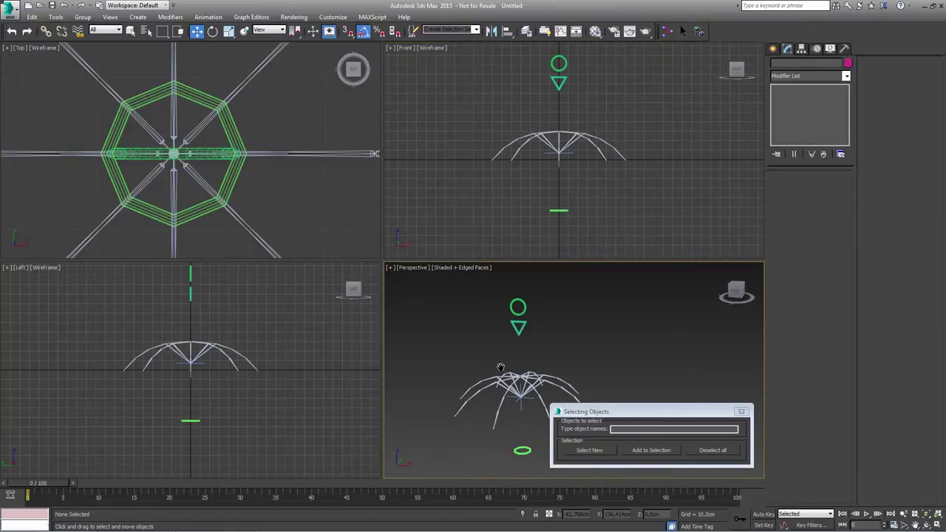
- Maximize the perspective view and rename the octagon below the umbrella as Anim_Ctrl_Main
{"action": "key", "text": "alt+w"}
{"action": "middle_click_drag", "start_coordinate": [357, 298], "coordinate": [444, 306]}
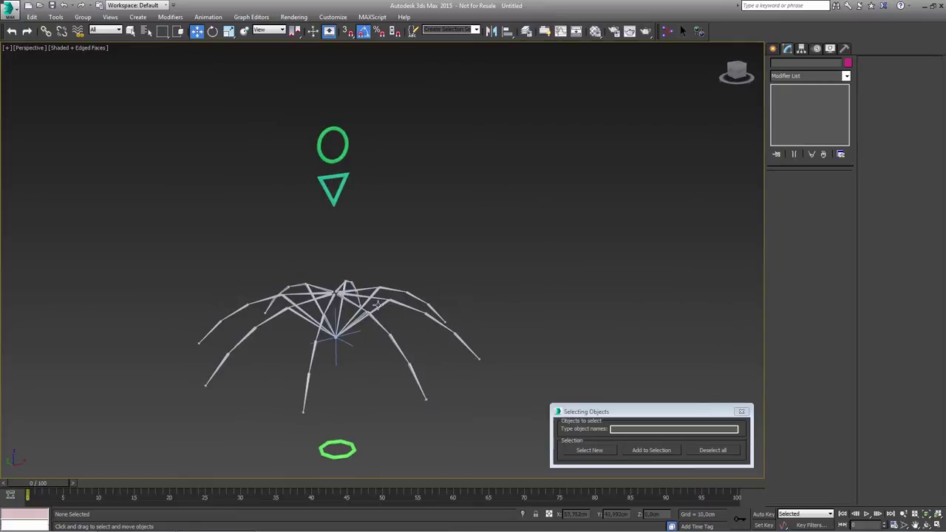
{"action": "middle_click_drag", "start_coordinate": [377, 305], "coordinate": [383, 290]}
{"action": "left_click", "coordinate": [361, 431]}
{"action": "left_click_drag", "start_coordinate": [804, 64], "coordinate": [689, 63]}
{"action": "type", "text": "Anim_"}
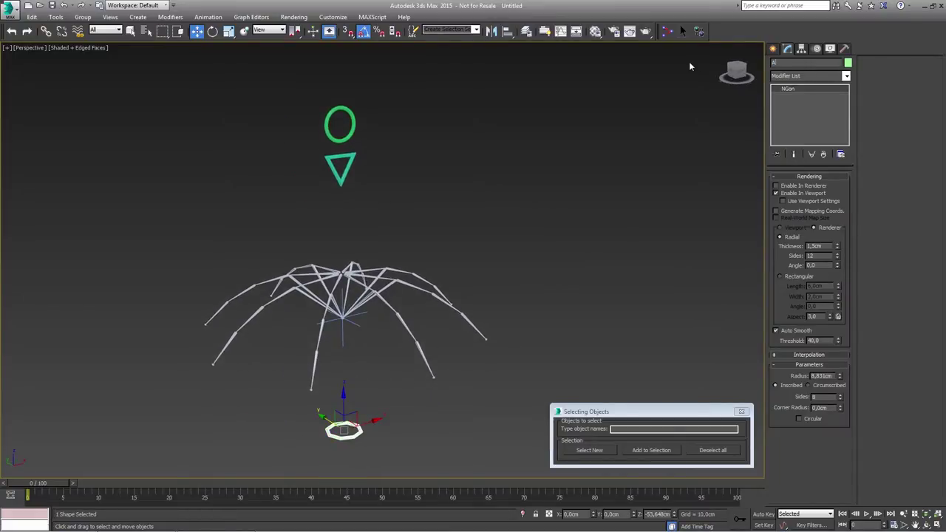
{"action": "type", "text": "Ctrl"}
{"action": "type", "text": "_Main"}
- Copy the Anim_Ctrl_ prefix from the octagon's name and rename the circle as Anim_Ctrl_Bend
{"action": "left_click_drag", "start_coordinate": [797, 63], "coordinate": [722, 47]}
{"action": "key", "text": "ctrl+c"}
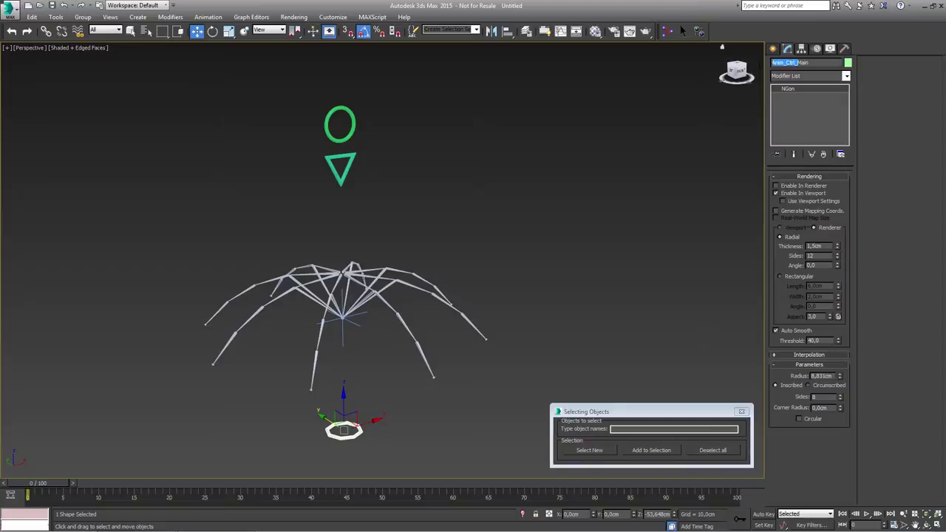
{"action": "left_click", "coordinate": [349, 136]}
{"action": "key", "text": "ctrl+v"}
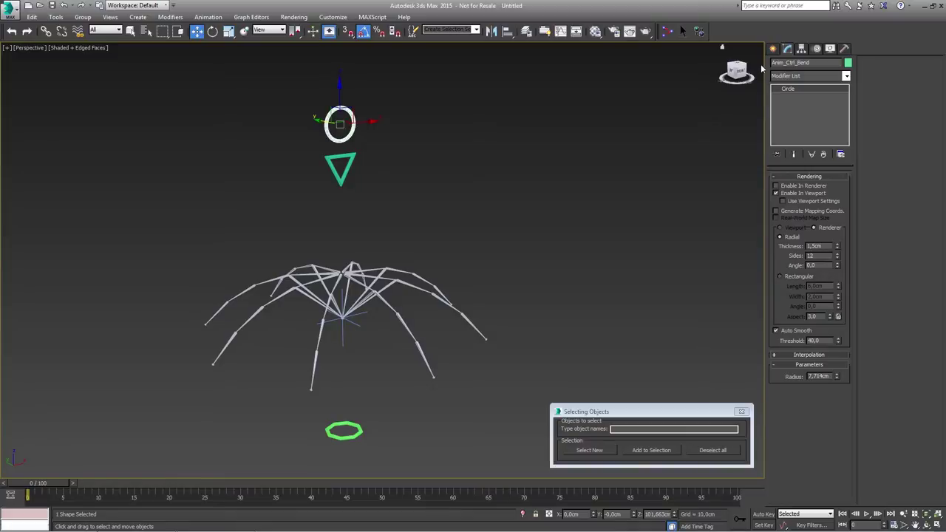
- Rename the triangle as Anim_Ctrl_Fold using the copied prefix, and clear the selection
{"action": "left_click", "coordinate": [346, 171]}
{"action": "double_click", "coordinate": [784, 63]}
{"action": "key", "text": "ctrl+v"}
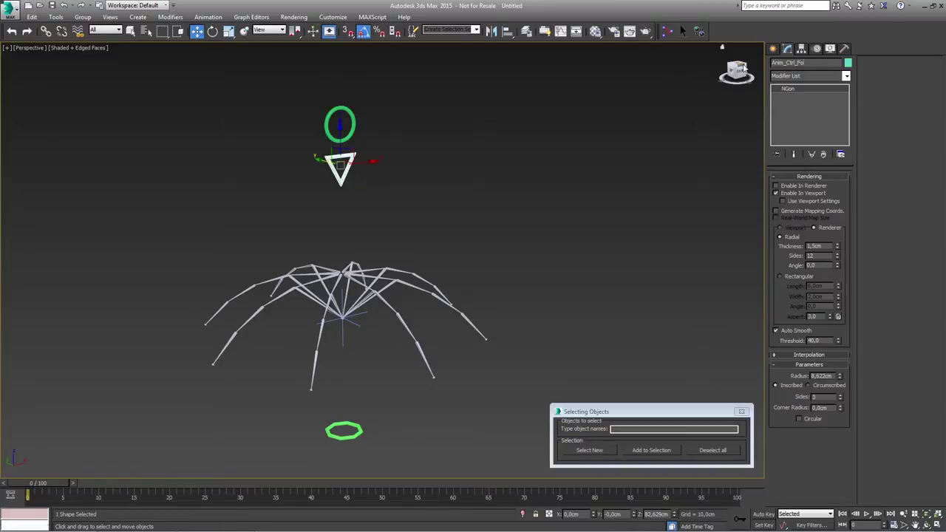
{"action": "middle_click_drag", "start_coordinate": [368, 213], "coordinate": [414, 197]}
{"action": "middle_click_drag", "start_coordinate": [414, 196], "coordinate": [398, 209], "text": "alt"}
{"action": "left_click", "coordinate": [412, 198]}
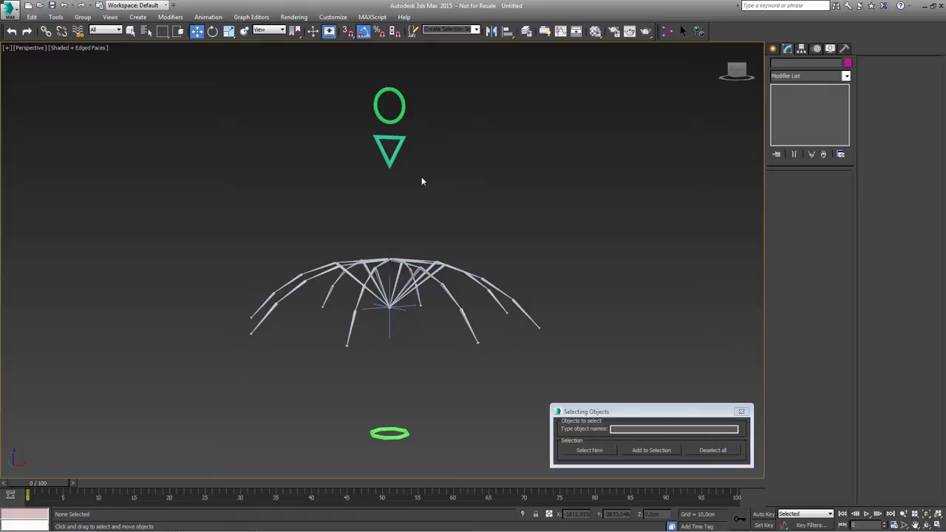
- Select all bones, helpers and control shapes of the rig and freeze their transforms
{"action": "middle_click_drag", "start_coordinate": [422, 180], "coordinate": [398, 184]}
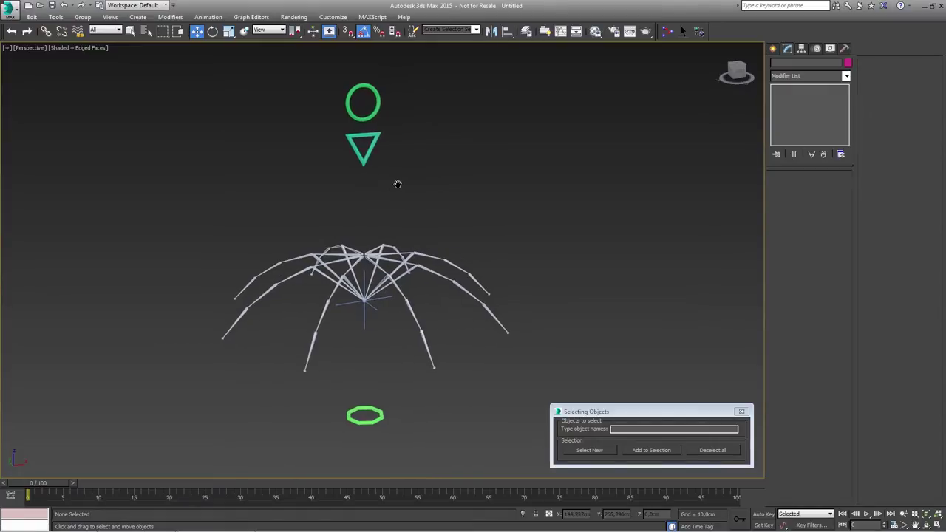
{"action": "mouse_move", "coordinate": [393, 216]}
{"action": "middle_mouse_down", "text": "alt"}
{"action": "mouse_move", "coordinate": [400, 221]}
{"action": "mouse_move", "coordinate": [381, 229]}
{"action": "middle_mouse_up", "text": "alt"}
{"action": "scroll", "coordinate": [382, 228], "scroll_direction": "down", "scroll_amount": 3}
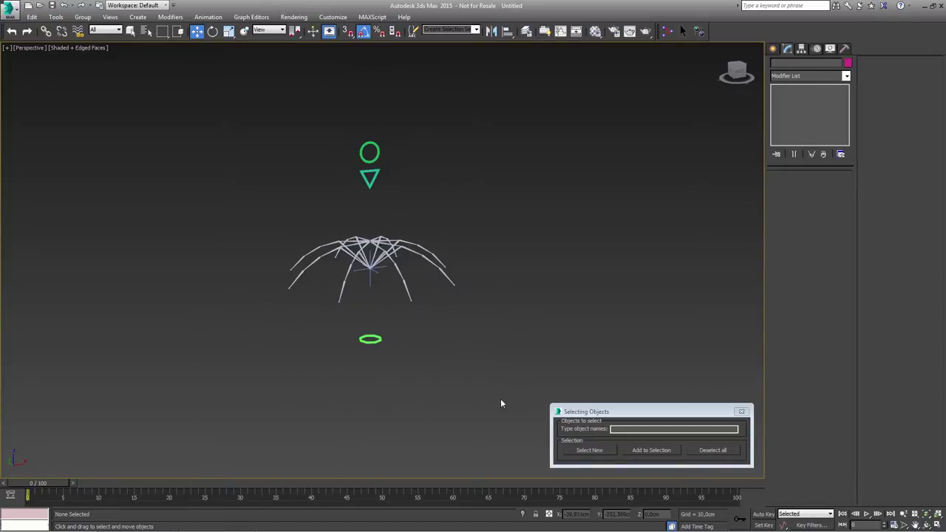
{"action": "left_click_drag", "start_coordinate": [500, 399], "coordinate": [256, 128]}
{"action": "middle_click_drag", "start_coordinate": [301, 207], "coordinate": [307, 210], "text": "alt"}
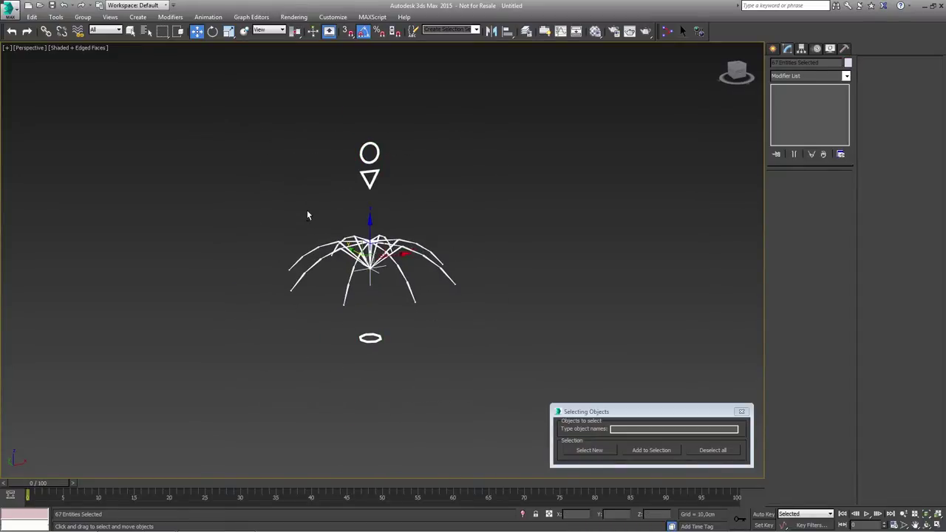
{"action": "right_click", "coordinate": [331, 210]}
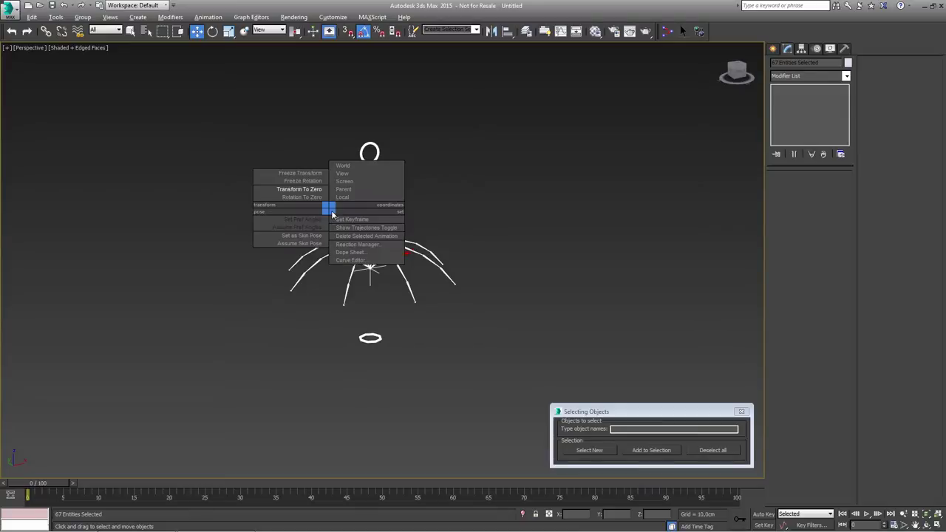
{"action": "left_click", "coordinate": [298, 173]}
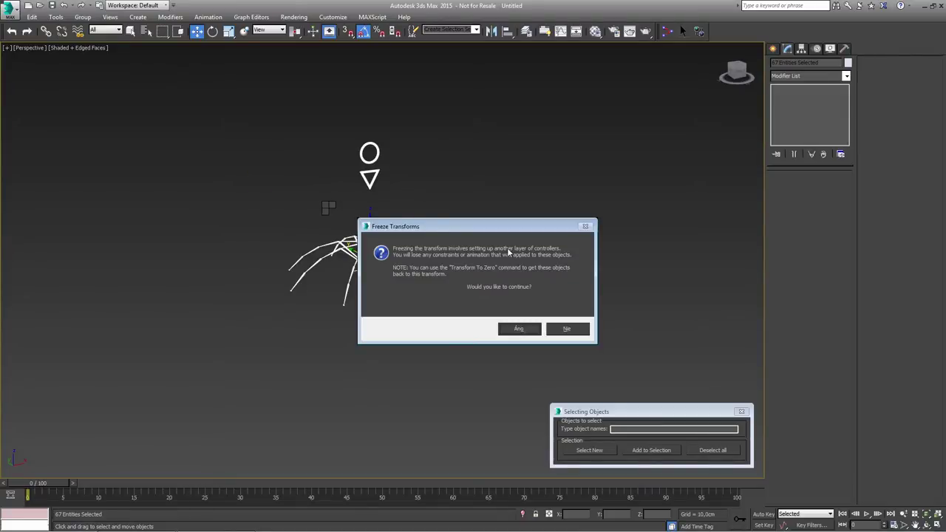
{"action": "left_click", "coordinate": [520, 330]}
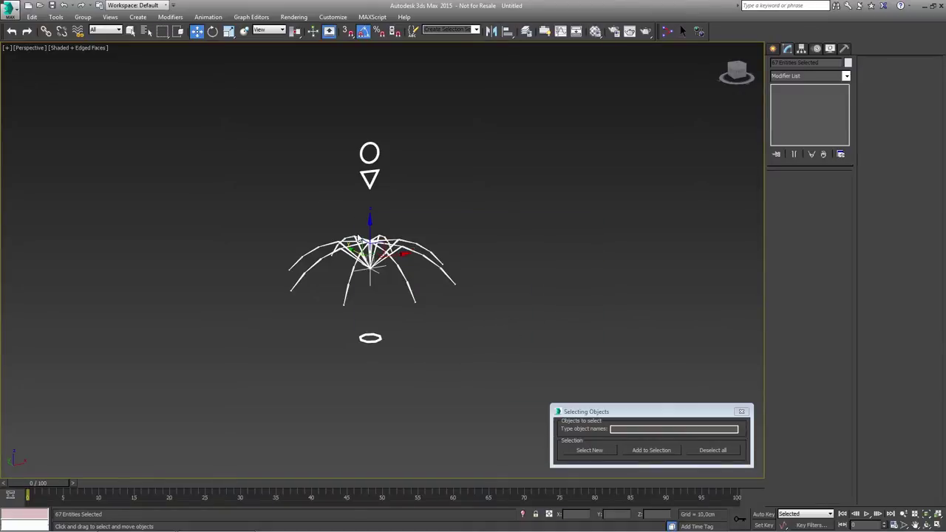
{"action": "left_click", "coordinate": [392, 198]}
{"action": "scroll", "coordinate": [379, 245], "scroll_direction": "up", "scroll_amount": 3}
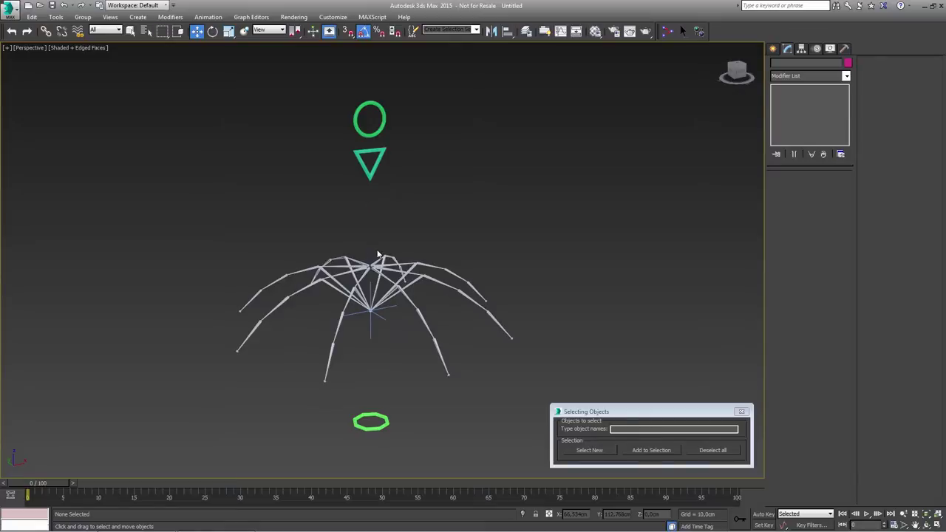
{"action": "left_click", "coordinate": [298, 291]}
{"action": "scroll", "coordinate": [299, 291], "scroll_direction": "up", "scroll_amount": 5}
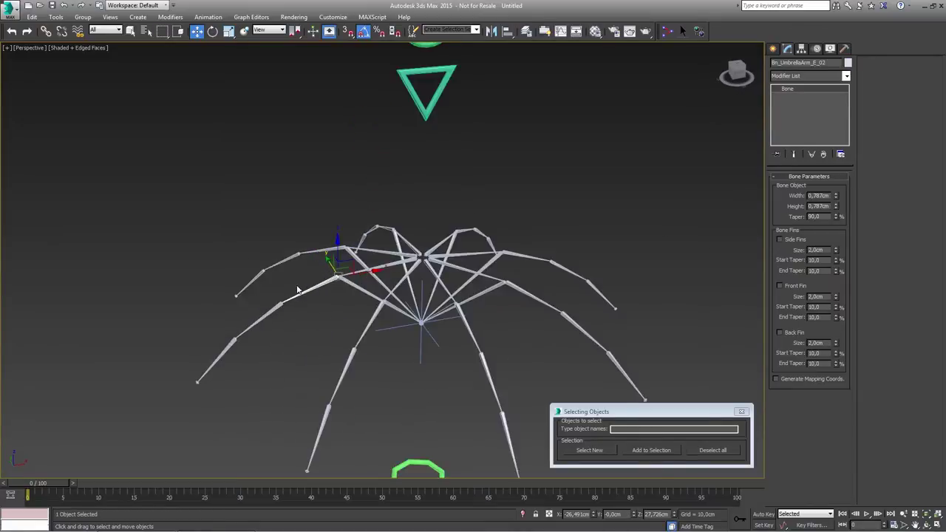
{"action": "scroll", "coordinate": [338, 278], "scroll_direction": "down", "scroll_amount": 8}
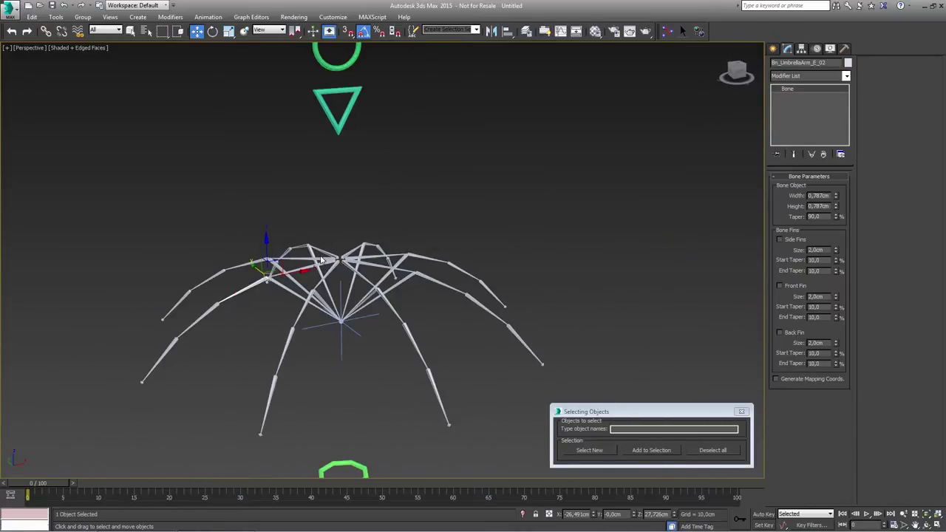
{"action": "mouse_move", "coordinate": [359, 266]}
{"action": "middle_mouse_down", "text": "alt"}
{"action": "mouse_move", "coordinate": [336, 273]}
{"action": "mouse_move", "coordinate": [344, 234]}
{"action": "mouse_move", "coordinate": [348, 256]}
{"action": "middle_mouse_up", "text": "alt"}
- Test the frozen transform by moving the triangle control away from the umbrella and applying Transform To Zero
{"action": "left_click", "coordinate": [341, 215]}
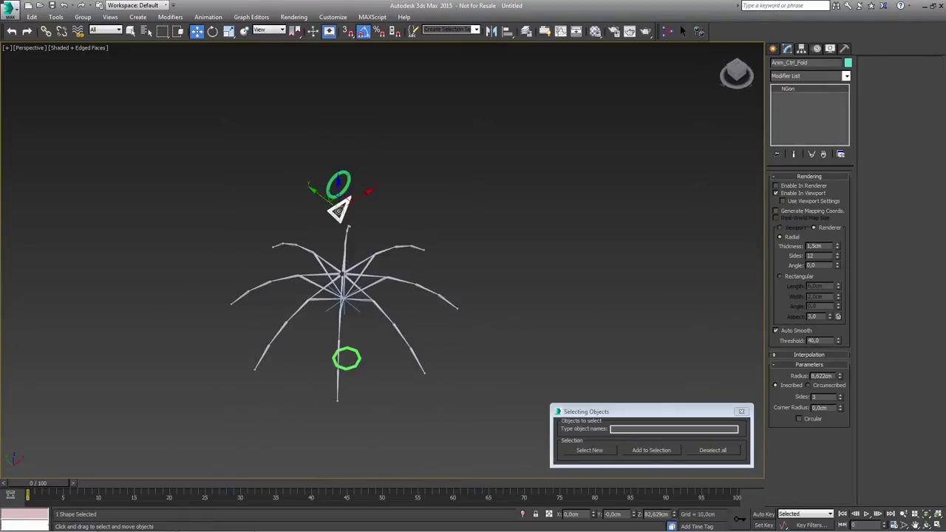
{"action": "left_click_drag", "start_coordinate": [338, 198], "coordinate": [569, 236]}
{"action": "middle_click_drag", "start_coordinate": [450, 297], "coordinate": [446, 259], "text": "alt"}
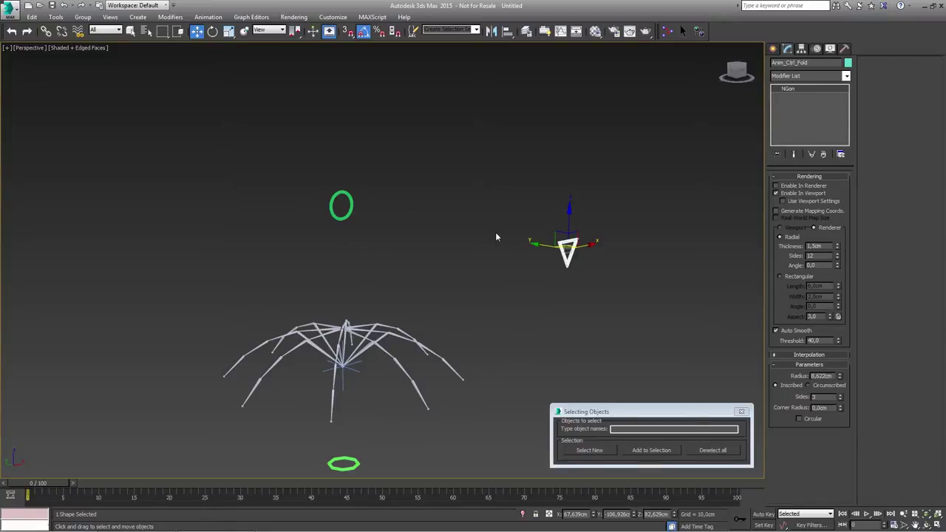
{"action": "right_click", "coordinate": [464, 235]}
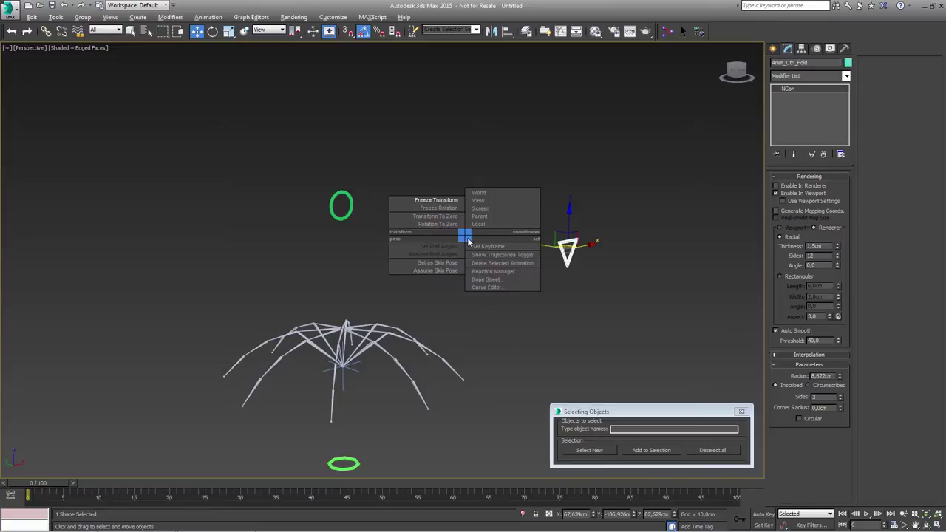
{"action": "left_click", "coordinate": [434, 217]}
{"action": "middle_click_drag", "start_coordinate": [396, 230], "coordinate": [370, 263], "text": "alt"}
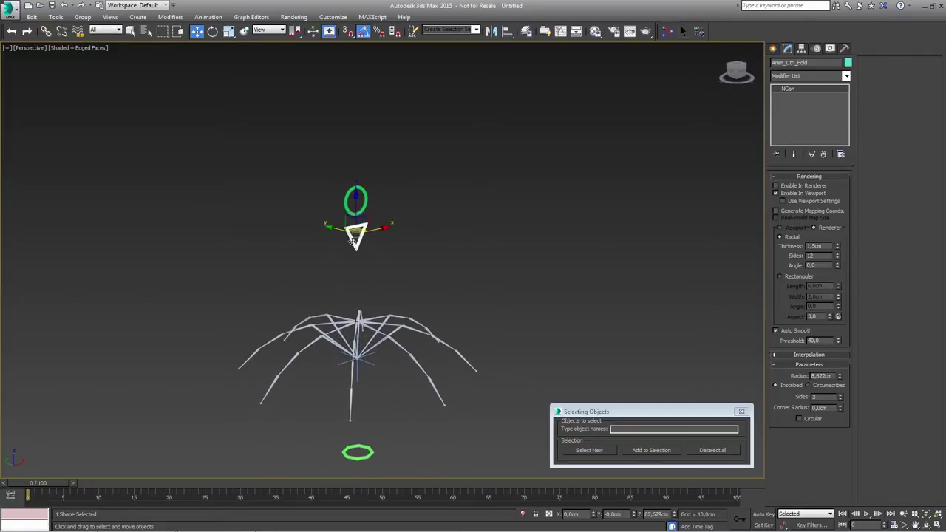
{"action": "middle_click_drag", "start_coordinate": [352, 252], "coordinate": [351, 269], "text": "alt"}
{"action": "middle_click_drag", "start_coordinate": [351, 233], "coordinate": [356, 248]}
{"action": "scroll", "coordinate": [356, 248], "scroll_direction": "up", "scroll_amount": 5}
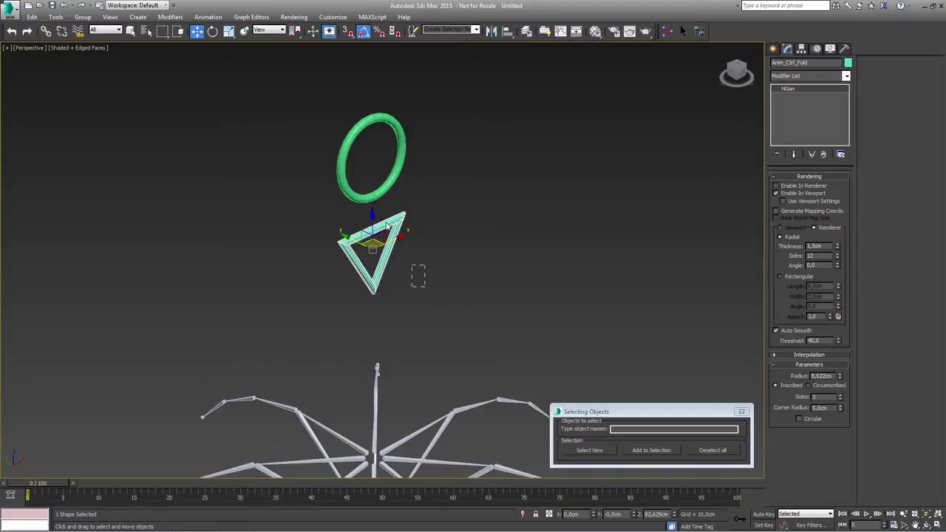
{"action": "left_click_drag", "start_coordinate": [405, 255], "coordinate": [321, 116]}
{"action": "middle_click_drag", "start_coordinate": [364, 230], "coordinate": [363, 226], "text": "alt"}
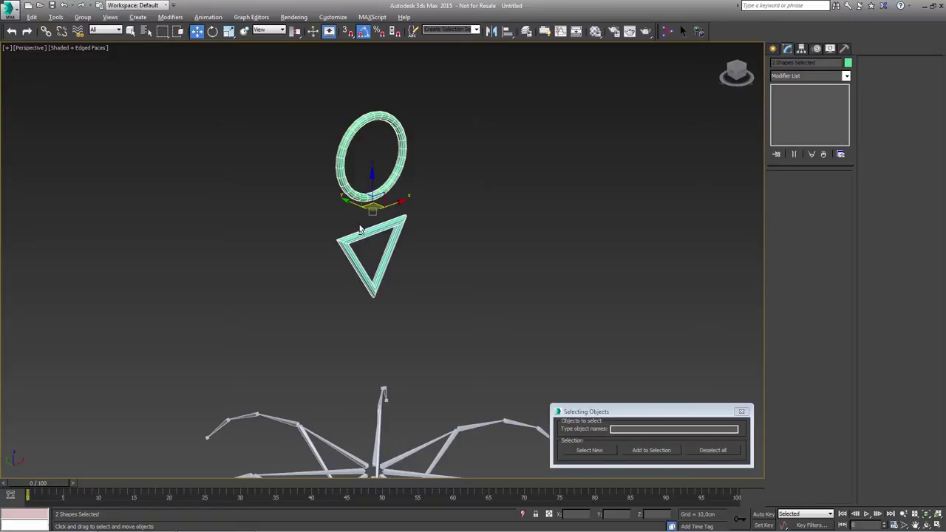
{"action": "right_click", "coordinate": [356, 220], "text": "alt"}
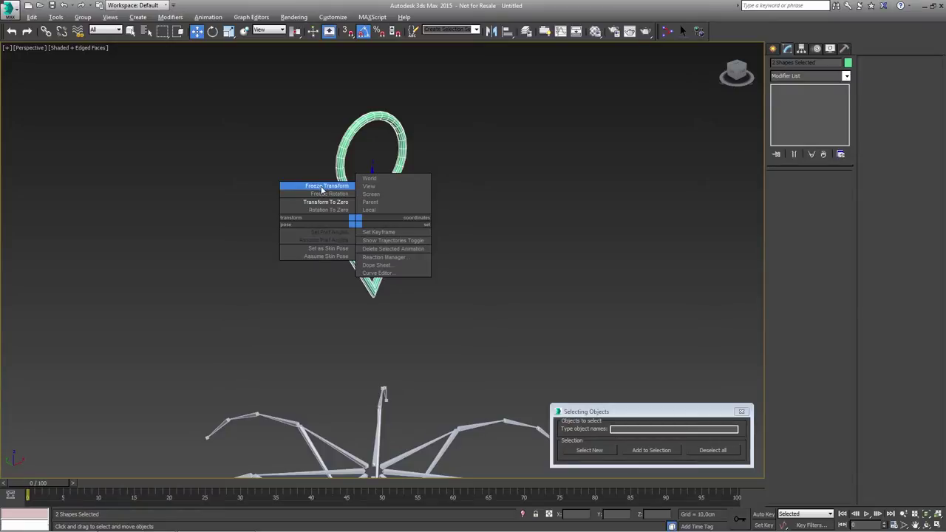
{"action": "left_click", "coordinate": [290, 151]}
{"action": "middle_click_drag", "start_coordinate": [426, 301], "coordinate": [395, 227]}
{"action": "scroll", "coordinate": [395, 227], "scroll_direction": "down", "scroll_amount": 5}
{"action": "left_click", "coordinate": [394, 228]}
- Select the eight helpers at the umbrella's centre and link them to the triangle control Anim_Ctrl_Fold
{"action": "middle_click_drag", "start_coordinate": [403, 280], "coordinate": [367, 324], "text": "alt"}
{"action": "scroll", "coordinate": [368, 317], "scroll_direction": "up", "scroll_amount": 4}
{"action": "left_click_drag", "start_coordinate": [359, 334], "coordinate": [346, 319]}
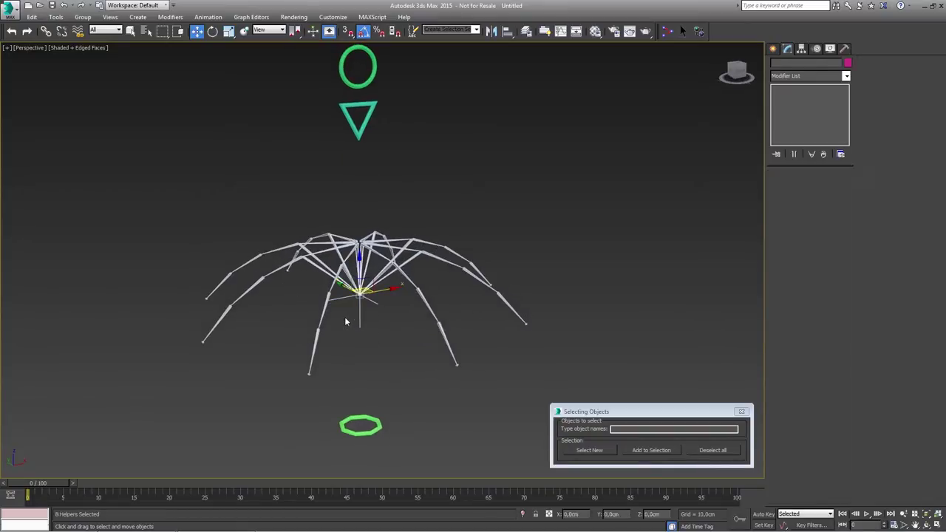
{"action": "middle_click_drag", "start_coordinate": [392, 304], "coordinate": [373, 285], "text": "alt"}
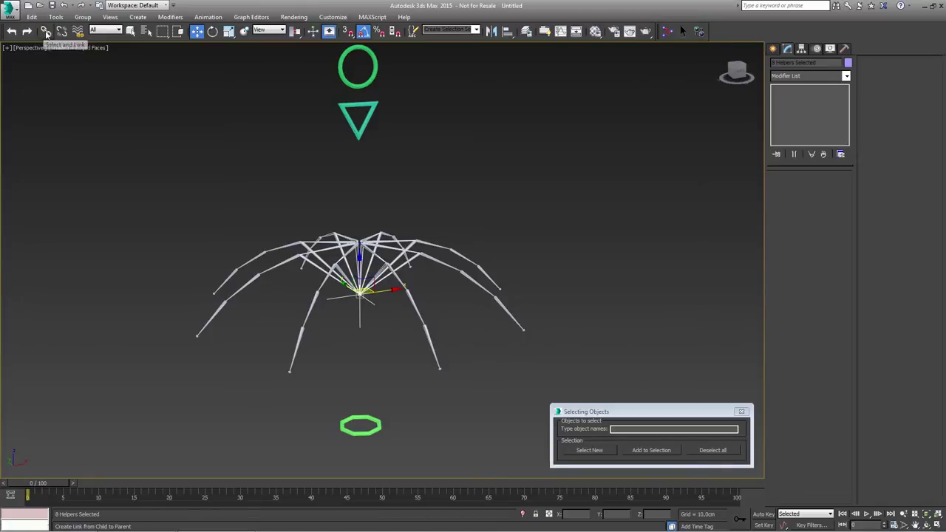
{"action": "left_click", "coordinate": [45, 31]}
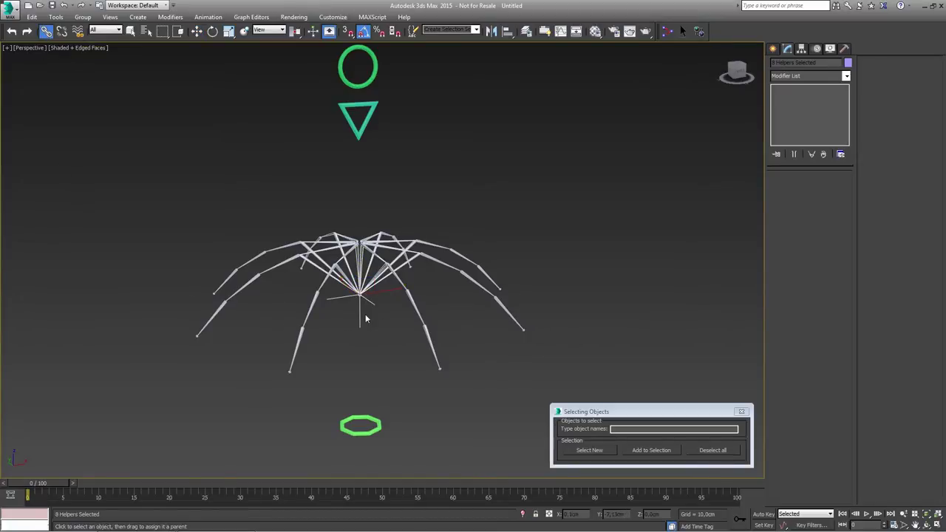
{"action": "left_click_drag", "start_coordinate": [357, 310], "coordinate": [358, 135]}
- Test the helper link by moving the triangle control along its vertical axis
{"action": "left_click", "coordinate": [334, 116]}
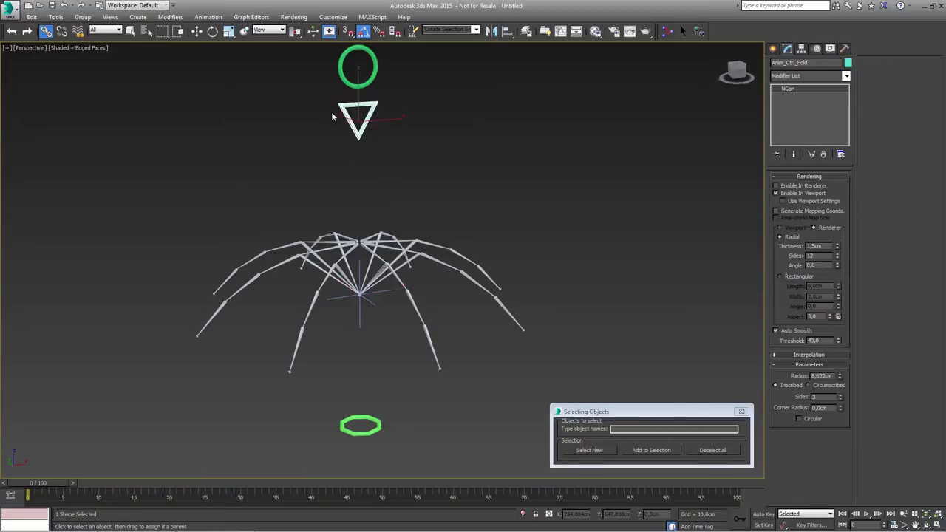
{"action": "middle_click_drag", "start_coordinate": [387, 162], "coordinate": [389, 184]}
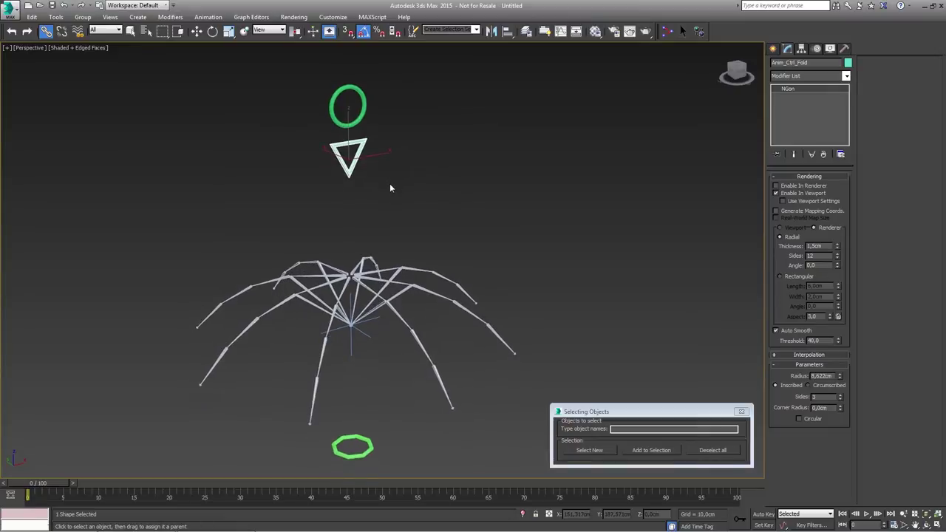
{"action": "scroll", "coordinate": [389, 183], "scroll_direction": "down", "scroll_amount": 2}
{"action": "key", "text": "w"}
{"action": "left_click_drag", "start_coordinate": [362, 125], "coordinate": [364, 163]}
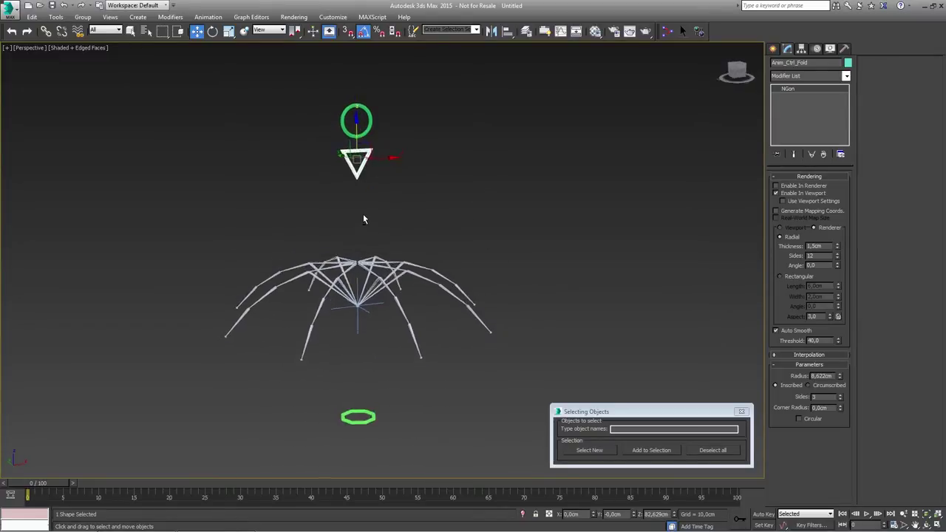
- Select only the eight inner bones meeting at the umbrella's top hub, excluding the helpers, and link them to the octagon control
{"action": "scroll", "coordinate": [367, 220], "scroll_direction": "up", "scroll_amount": 5}
{"action": "scroll", "coordinate": [343, 291], "scroll_direction": "up", "scroll_amount": 3}
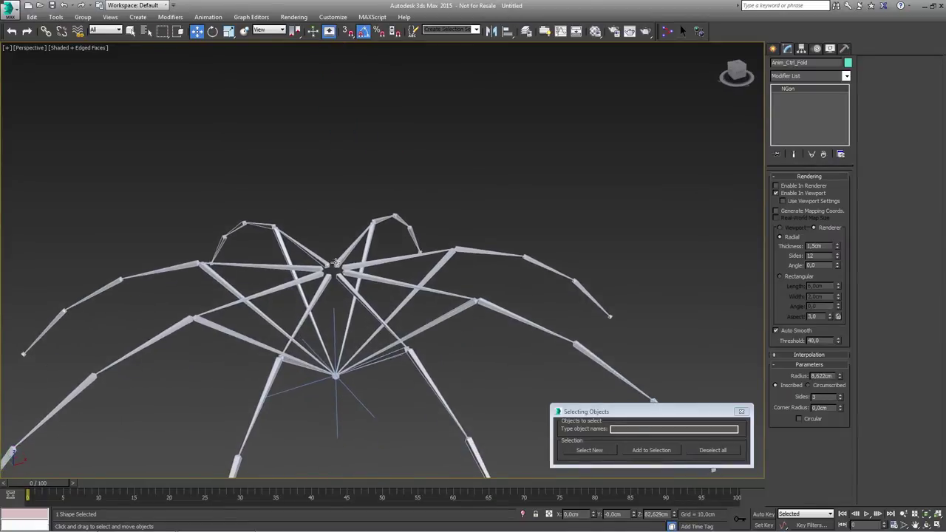
{"action": "left_click_drag", "start_coordinate": [359, 213], "coordinate": [311, 296]}
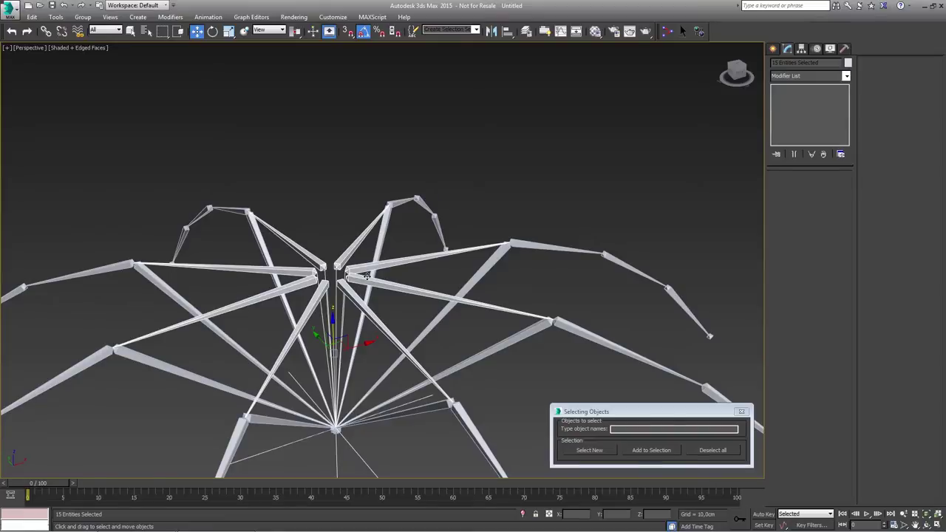
{"action": "left_click_drag", "start_coordinate": [319, 371], "coordinate": [319, 371], "text": "alt"}
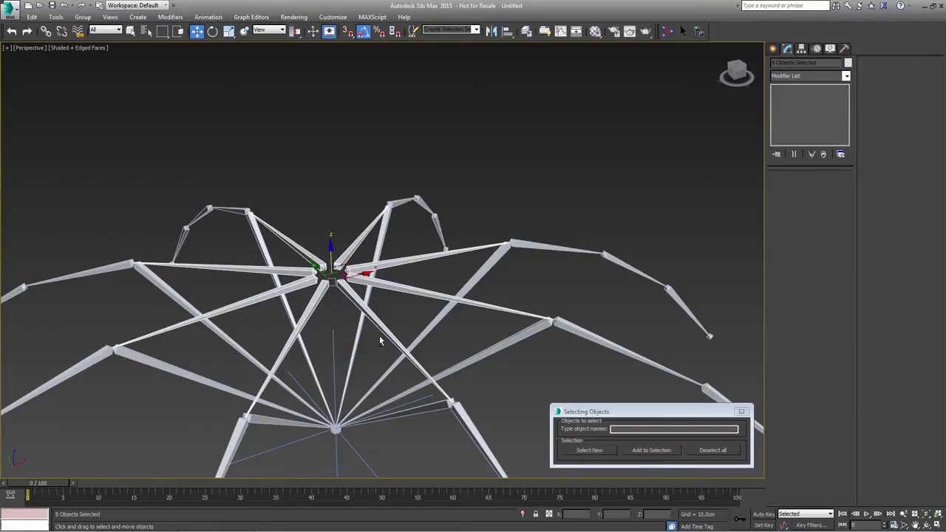
{"action": "middle_click_drag", "start_coordinate": [334, 293], "coordinate": [397, 235], "text": "alt"}
{"action": "scroll", "coordinate": [398, 235], "scroll_direction": "down", "scroll_amount": 2}
{"action": "scroll", "coordinate": [421, 274], "scroll_direction": "down", "scroll_amount": 2}
{"action": "middle_click_drag", "start_coordinate": [423, 276], "coordinate": [396, 249]}
{"action": "middle_click_drag", "start_coordinate": [384, 283], "coordinate": [380, 250], "text": "alt"}
{"action": "left_click", "coordinate": [45, 31]}
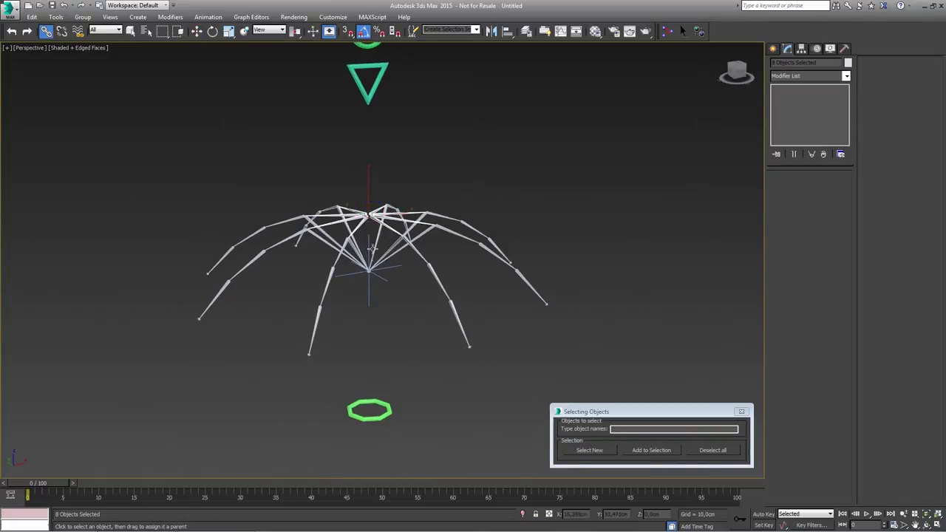
{"action": "left_click_drag", "start_coordinate": [369, 215], "coordinate": [373, 403]}
- Select the circle and triangle controls together and link them to the octagon control
{"action": "middle_click_drag", "start_coordinate": [368, 158], "coordinate": [374, 231]}
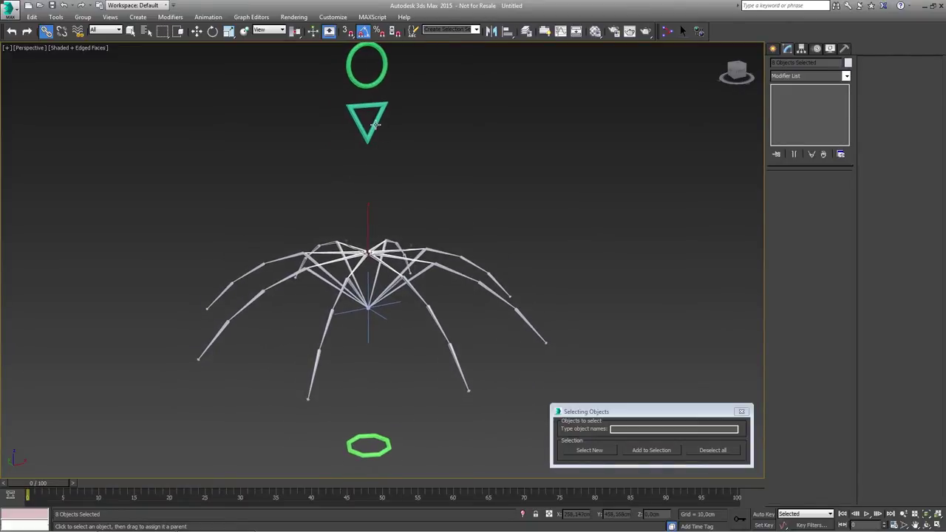
{"action": "left_click_drag", "start_coordinate": [360, 97], "coordinate": [335, 71]}
{"action": "scroll", "coordinate": [375, 165], "scroll_direction": "down", "scroll_amount": 4}
{"action": "left_click_drag", "start_coordinate": [372, 147], "coordinate": [354, 299]}
- Test the hierarchy by moving the octagon control Anim_Ctrl_Main away from its place, and undo the move
{"action": "left_click", "coordinate": [390, 290]}
{"action": "middle_click_drag", "start_coordinate": [357, 255], "coordinate": [367, 284], "text": "alt"}
{"action": "key", "text": "w"}
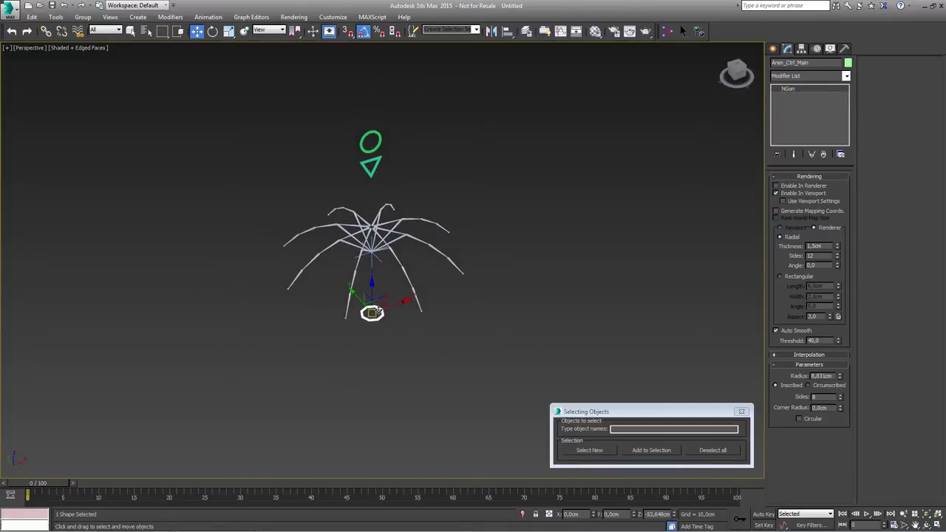
{"action": "left_click_drag", "start_coordinate": [377, 311], "coordinate": [499, 244]}
{"action": "key", "text": "ctrl+z"}
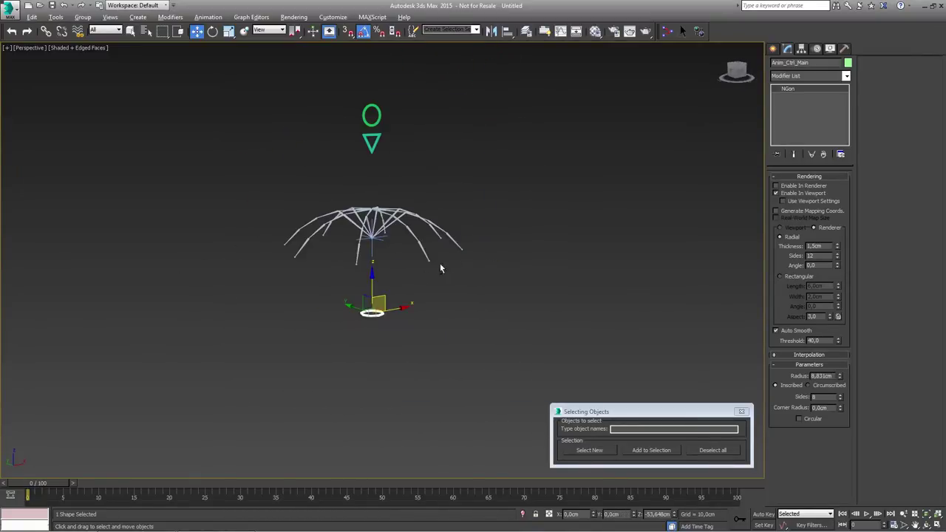
- Test scaling and rotating the whole rig with the octagon control, and clear the selection
{"action": "key", "text": "r"}
{"action": "left_click_drag", "start_coordinate": [367, 315], "coordinate": [369, 272]}
{"action": "right_click", "coordinate": [369, 272]}
{"action": "key", "text": "e"}
{"action": "mouse_move", "coordinate": [392, 310]}
{"action": "left_mouse_down"}
{"action": "mouse_move", "coordinate": [394, 323]}
{"action": "mouse_move", "coordinate": [389, 271]}
{"action": "mouse_move", "coordinate": [387, 300]}
{"action": "left_mouse_up"}
{"action": "middle_click_drag", "start_coordinate": [374, 330], "coordinate": [371, 318], "text": "alt"}
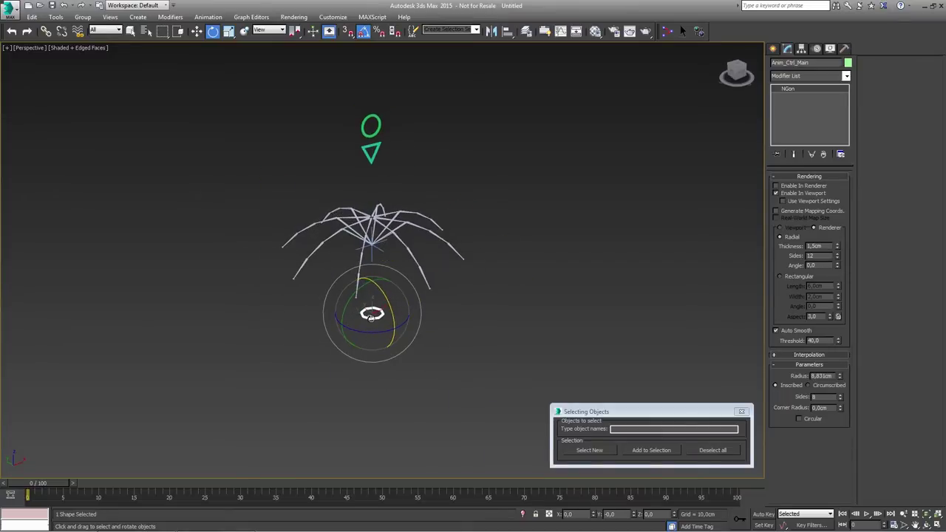
{"action": "scroll", "coordinate": [372, 316], "scroll_direction": "up", "scroll_amount": 3}
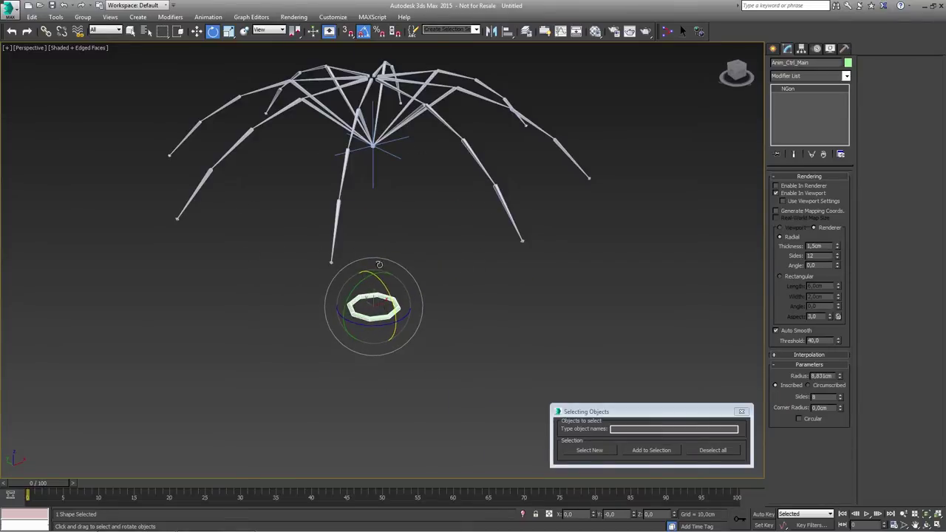
{"action": "scroll", "coordinate": [378, 264], "scroll_direction": "down", "scroll_amount": 4}
{"action": "middle_click_drag", "start_coordinate": [380, 280], "coordinate": [383, 294]}
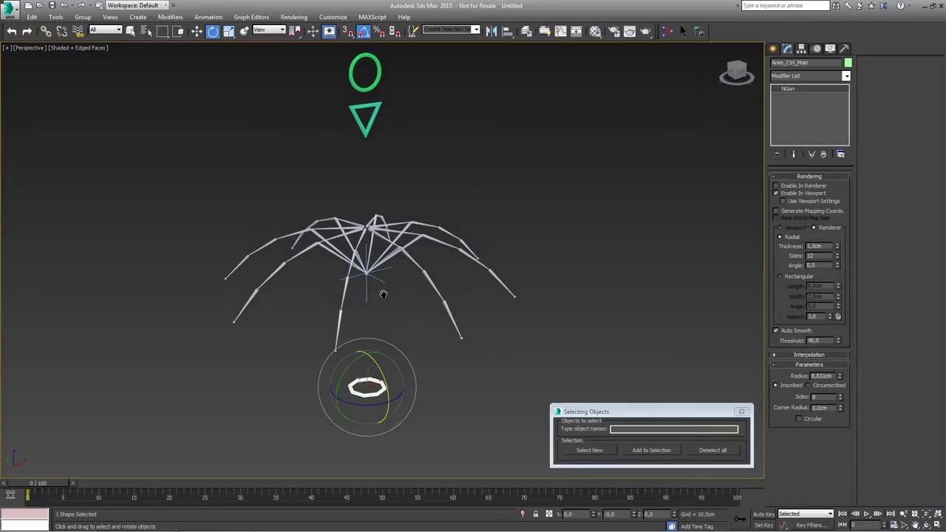
{"action": "middle_click_drag", "start_coordinate": [399, 215], "coordinate": [384, 248]}
{"action": "left_click", "coordinate": [395, 198]}
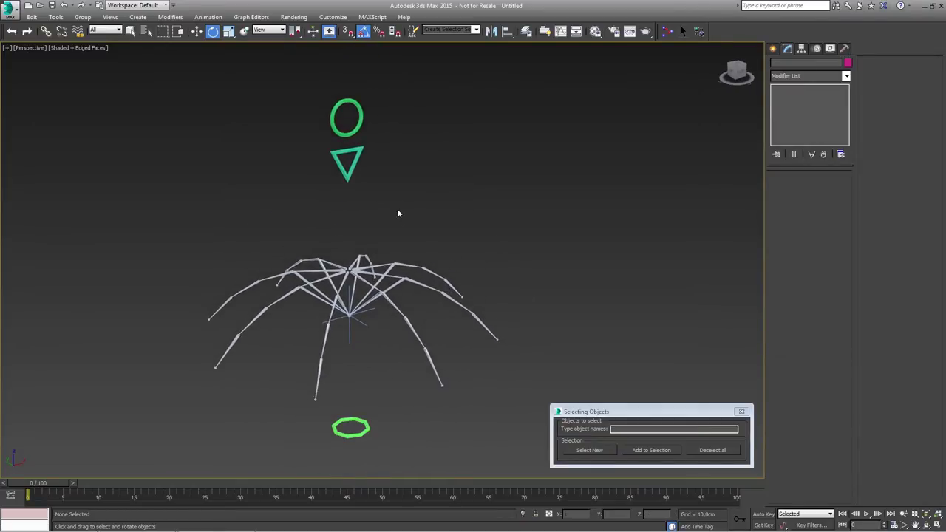
- Select bones 02, 03 and 04 of umbrella arm H
{"action": "middle_click_drag", "start_coordinate": [396, 214], "coordinate": [365, 192], "text": "alt"}
{"action": "left_click", "coordinate": [351, 133]}
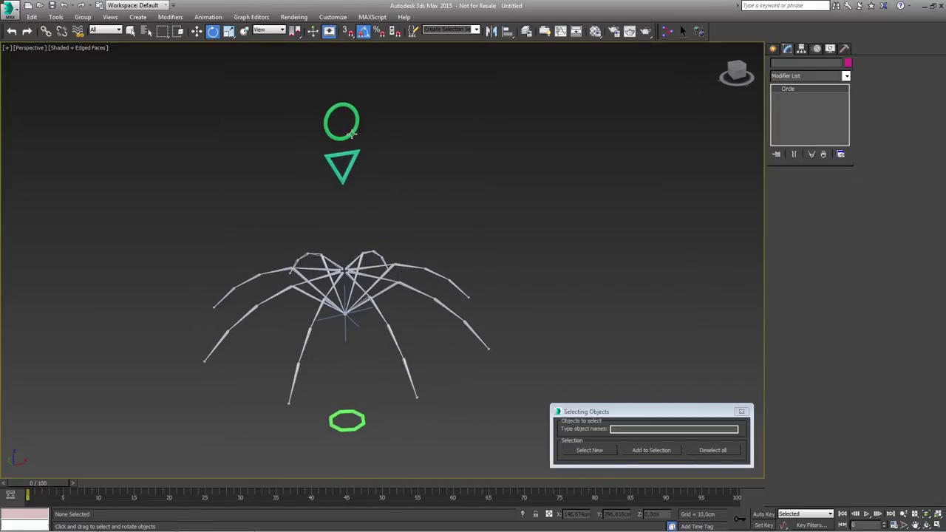
{"action": "left_click_drag", "start_coordinate": [316, 102], "coordinate": [301, 126]}
{"action": "scroll", "coordinate": [381, 270], "scroll_direction": "up", "scroll_amount": 5}
{"action": "left_click", "coordinate": [376, 258]}
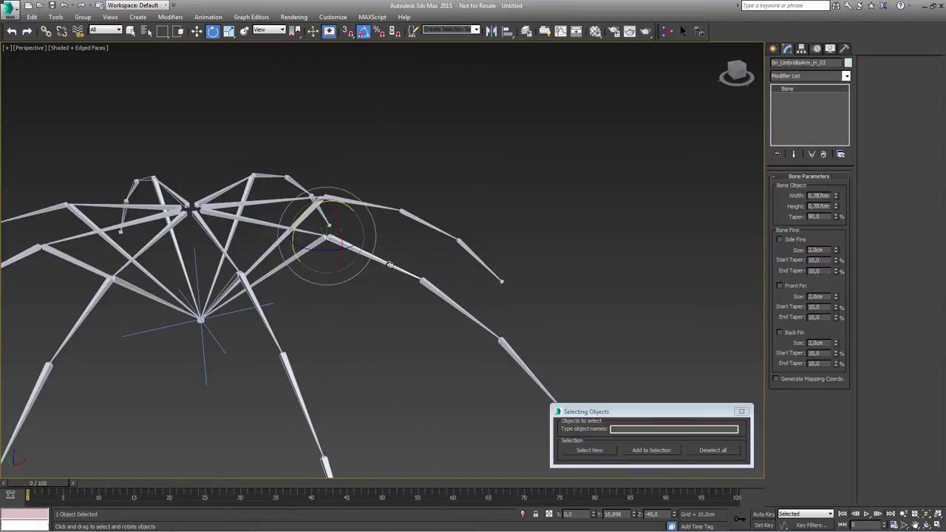
{"action": "left_click", "coordinate": [430, 284], "text": "ctrl"}
{"action": "left_click", "coordinate": [507, 343], "text": "ctrl"}
- Set the reference coordinate system to Local and try rotating the three selected arm bones
{"action": "middle_click_drag", "start_coordinate": [346, 261], "coordinate": [319, 259]}
{"action": "scroll", "coordinate": [318, 259], "scroll_direction": "down", "scroll_amount": 4}
{"action": "middle_click_drag", "start_coordinate": [314, 226], "coordinate": [382, 245]}
{"action": "left_click", "coordinate": [270, 30]}
{"action": "left_click", "coordinate": [273, 65]}
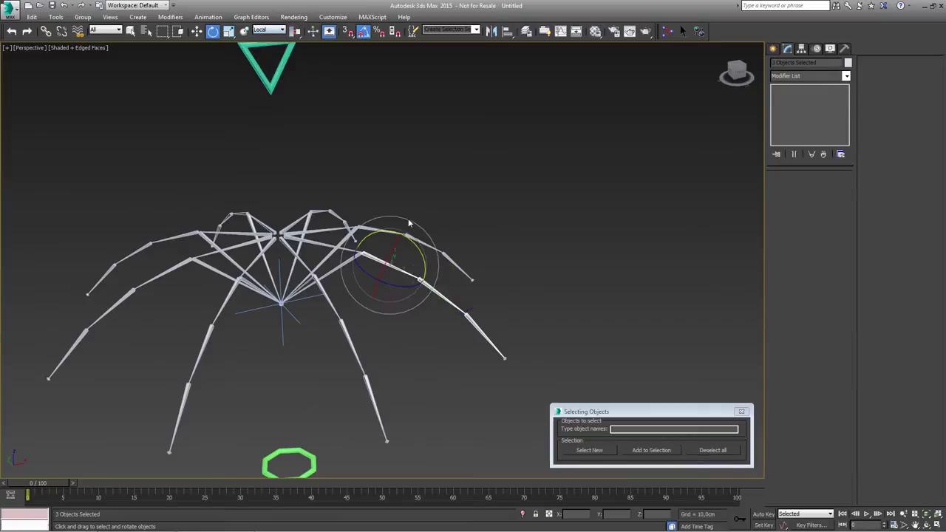
{"action": "left_click_drag", "start_coordinate": [422, 255], "coordinate": [416, 241]}
{"action": "right_click", "coordinate": [416, 241]}
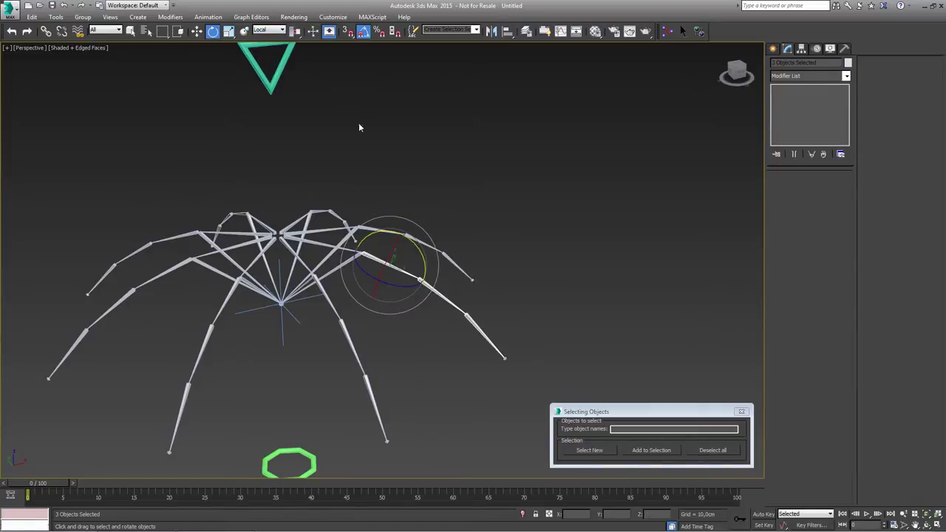
- Set the transform centre of the selected bones to Use Pivot Point Center
{"action": "left_click", "coordinate": [300, 34]}
{"action": "left_click", "coordinate": [296, 46]}
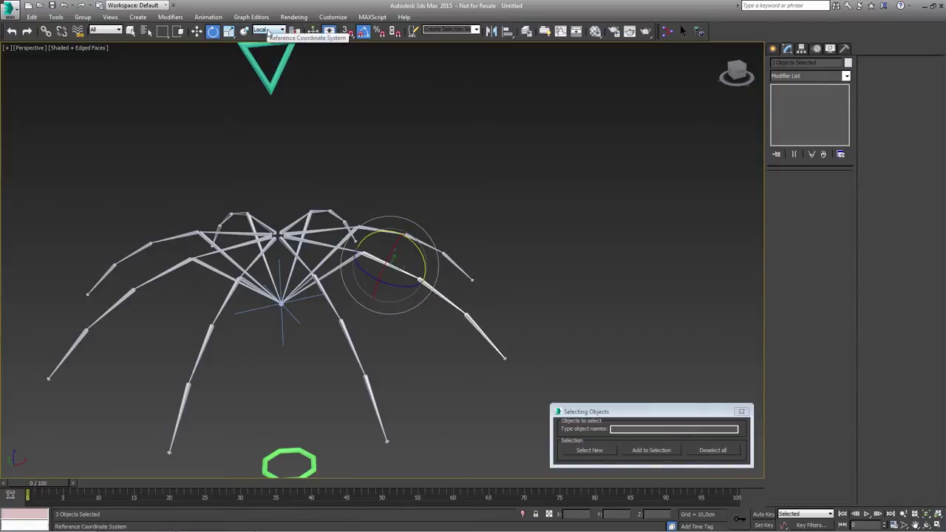
{"action": "left_click", "coordinate": [294, 31]}
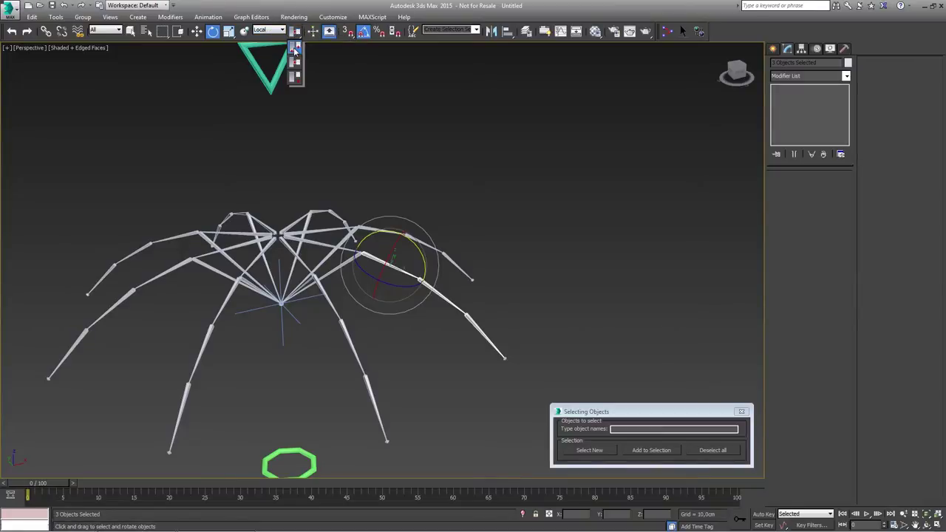
{"action": "left_click", "coordinate": [294, 49]}
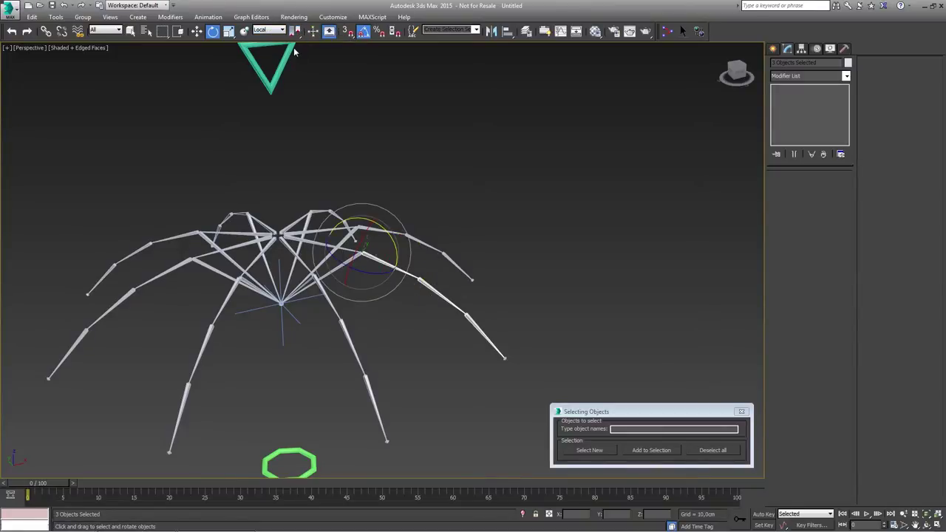
- Test bending the arm by rotating its three bones around their own pivots, and turn angle snap off
{"action": "left_click_drag", "start_coordinate": [388, 236], "coordinate": [387, 198]}
{"action": "right_click", "coordinate": [387, 198]}
{"action": "key", "text": "a"}
{"action": "left_click_drag", "start_coordinate": [389, 235], "coordinate": [390, 255]}
{"action": "scroll", "coordinate": [332, 162], "scroll_direction": "down", "scroll_amount": 5}
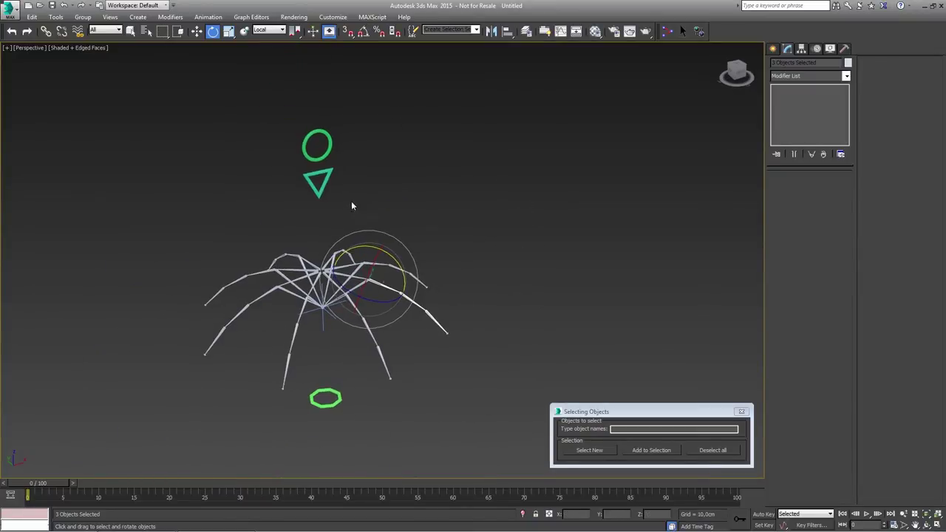
- Select bone 02 of arm H together with its child bones and test rotating them
{"action": "left_click", "coordinate": [323, 167]}
{"action": "left_click_drag", "start_coordinate": [298, 118], "coordinate": [296, 134]}
{"action": "left_click", "coordinate": [377, 281]}
{"action": "mouse_move", "coordinate": [393, 269]}
{"action": "left_mouse_down"}
{"action": "mouse_move", "coordinate": [392, 257]}
{"action": "mouse_move", "coordinate": [375, 254]}
{"action": "mouse_move", "coordinate": [405, 273]}
{"action": "left_mouse_up"}
{"action": "scroll", "coordinate": [389, 321], "scroll_direction": "up", "scroll_amount": 3}
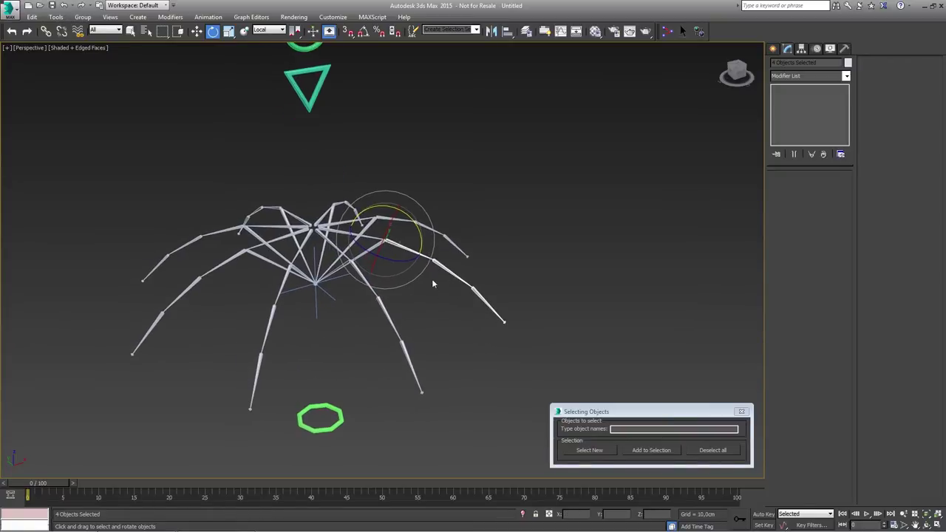
- Check the bone numbering on arm H and select the matching bones of all arms with the name pattern bn*02 bn*03 bn*04
{"action": "left_click", "coordinate": [621, 428]}
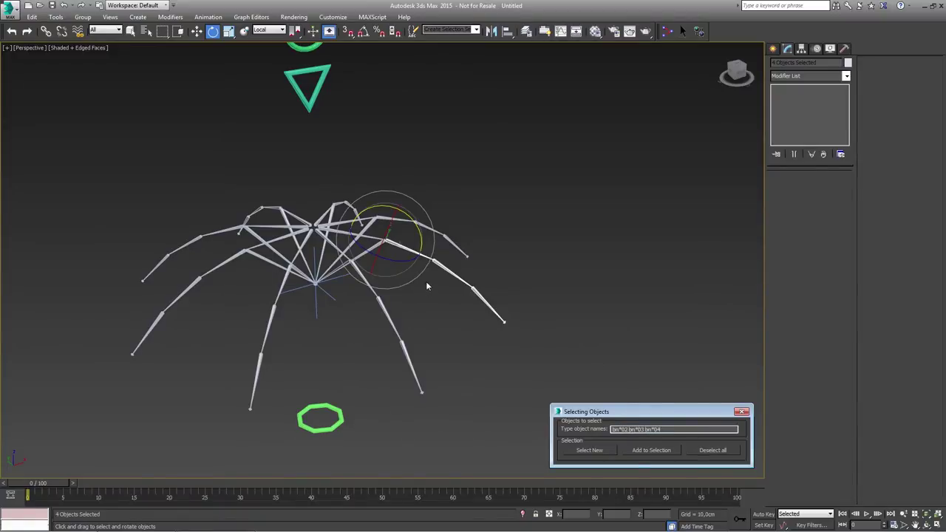
{"action": "scroll", "coordinate": [406, 281], "scroll_direction": "up", "scroll_amount": 5}
{"action": "left_click", "coordinate": [300, 196]}
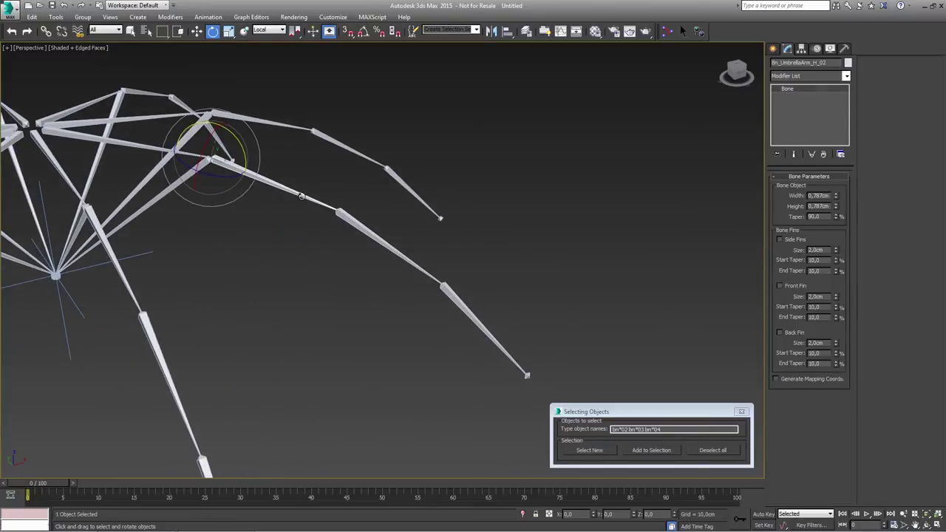
{"action": "left_click_drag", "start_coordinate": [816, 62], "coordinate": [826, 62]}
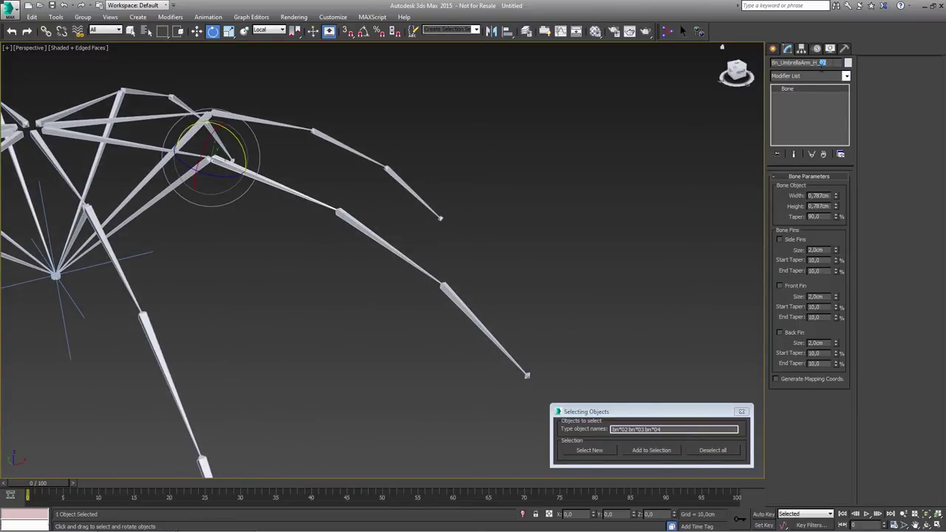
{"action": "left_click", "coordinate": [374, 249]}
{"action": "left_click", "coordinate": [460, 301]}
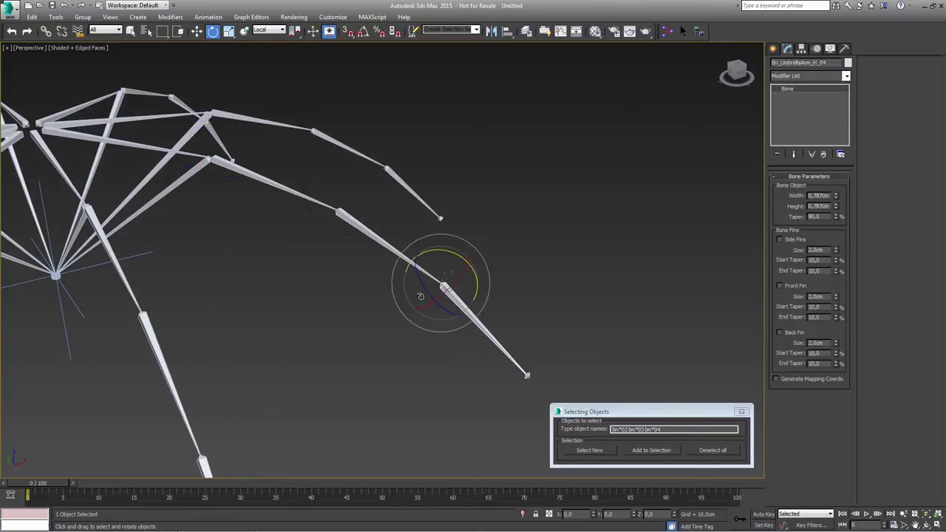
{"action": "middle_click_drag", "start_coordinate": [320, 284], "coordinate": [437, 284]}
{"action": "scroll", "coordinate": [436, 284], "scroll_direction": "down", "scroll_amount": 3}
{"action": "left_click", "coordinate": [556, 178]}
{"action": "left_click", "coordinate": [580, 449]}
{"action": "middle_click_drag", "start_coordinate": [331, 284], "coordinate": [357, 284]}
{"action": "scroll", "coordinate": [353, 291], "scroll_direction": "down", "scroll_amount": 3}
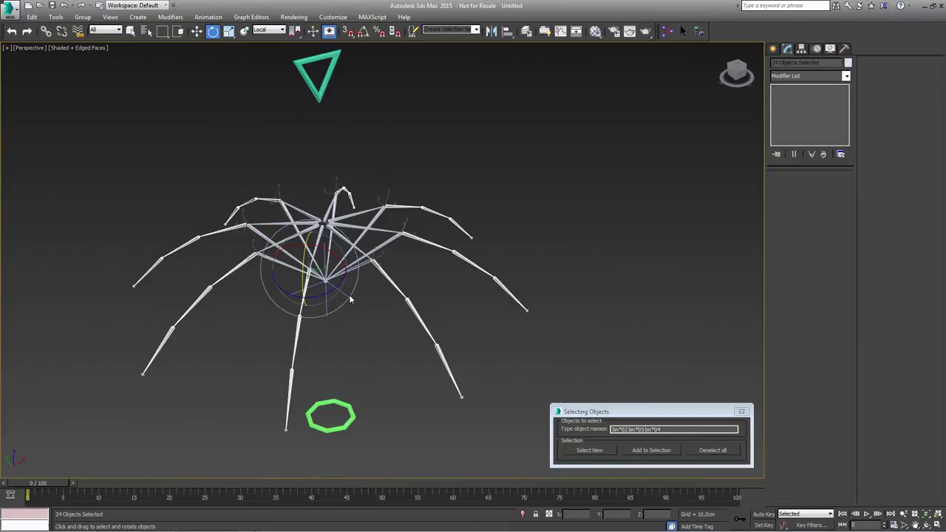
- Test bending all umbrella arms at once by rotating the selected bones, cancel the rotation and clear the selection
{"action": "left_click_drag", "start_coordinate": [306, 264], "coordinate": [297, 323]}
{"action": "right_click", "coordinate": [297, 324]}
{"action": "middle_click_drag", "start_coordinate": [319, 208], "coordinate": [342, 269]}
{"action": "scroll", "coordinate": [319, 272], "scroll_direction": "down", "scroll_amount": 3}
{"action": "left_click", "coordinate": [376, 226]}
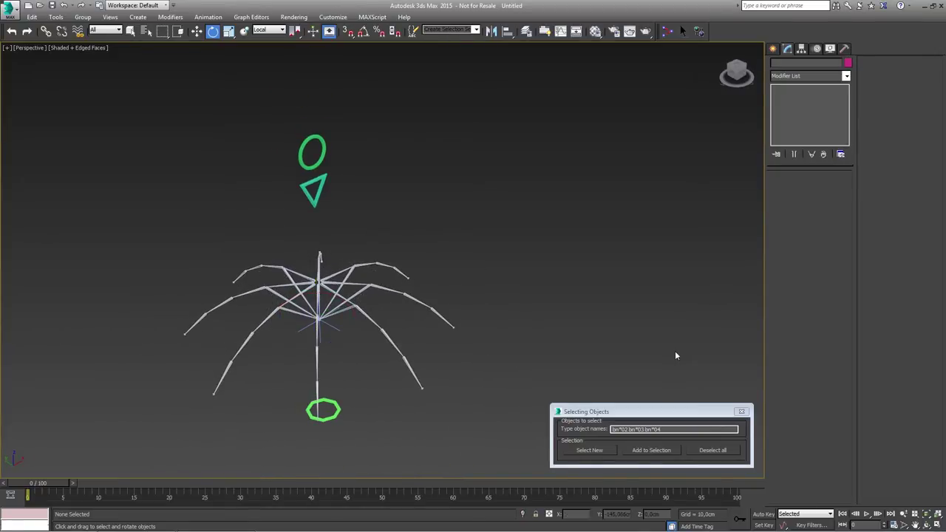
- Select the circle bend control, open the Parameter Wire Dialog and place it clear of the umbrella rig
{"action": "left_click", "coordinate": [320, 154]}
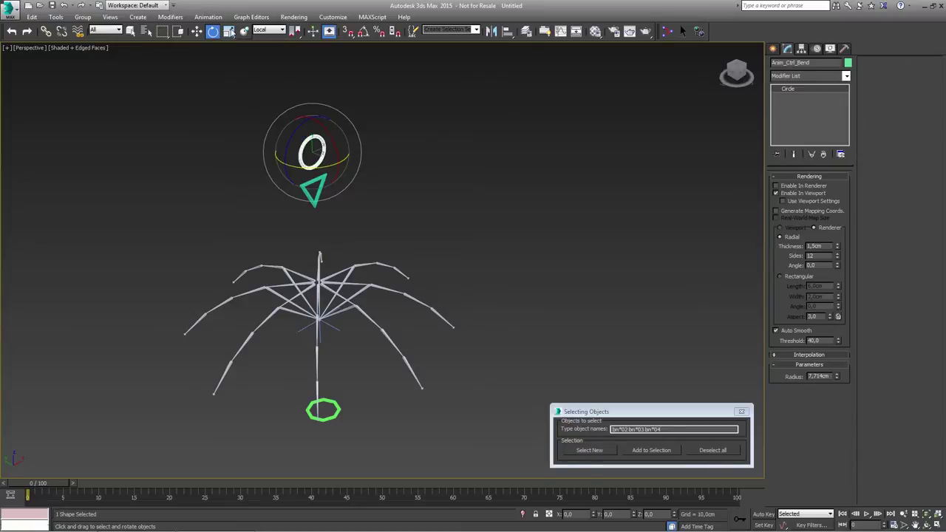
{"action": "left_click", "coordinate": [212, 22]}
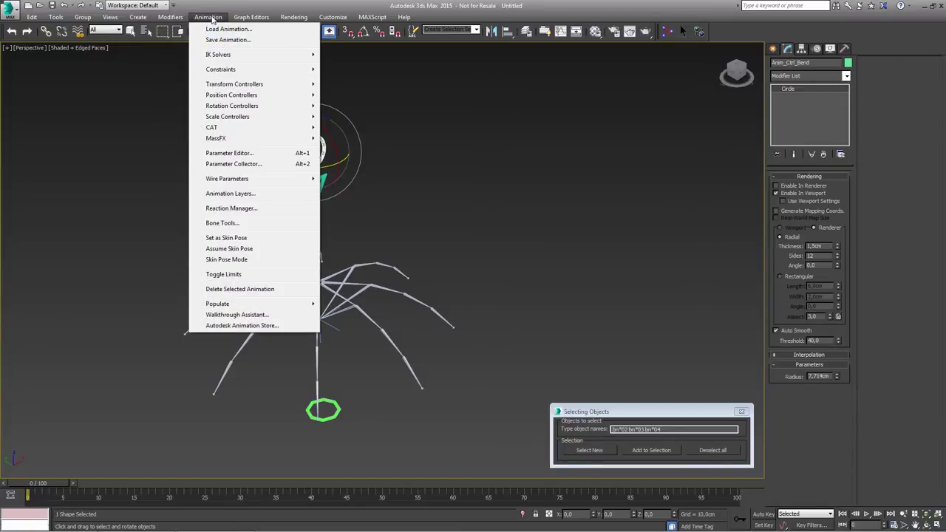
{"action": "mouse_move", "coordinate": [233, 183]}
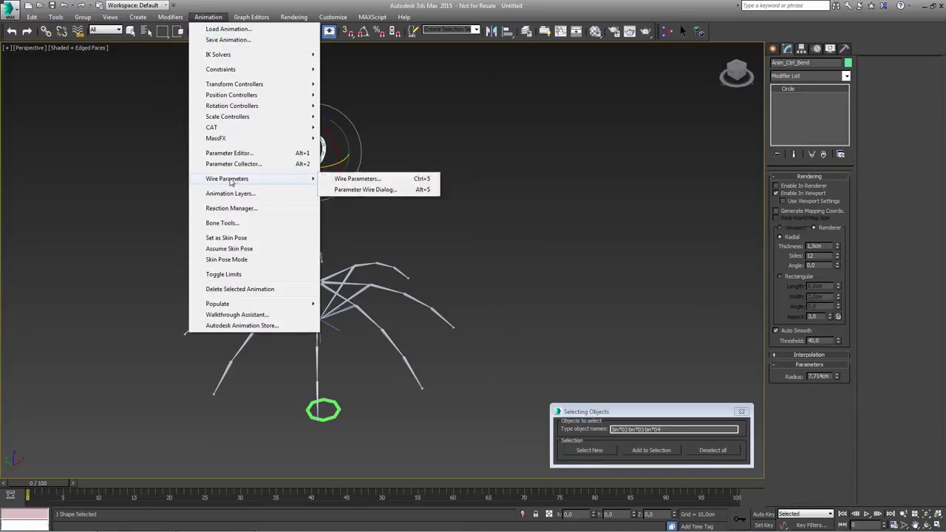
{"action": "left_click", "coordinate": [350, 190]}
{"action": "left_click_drag", "start_coordinate": [413, 154], "coordinate": [145, 94]}
{"action": "middle_click_drag", "start_coordinate": [436, 210], "coordinate": [534, 187]}
{"action": "left_click_drag", "start_coordinate": [107, 96], "coordinate": [103, 84]}
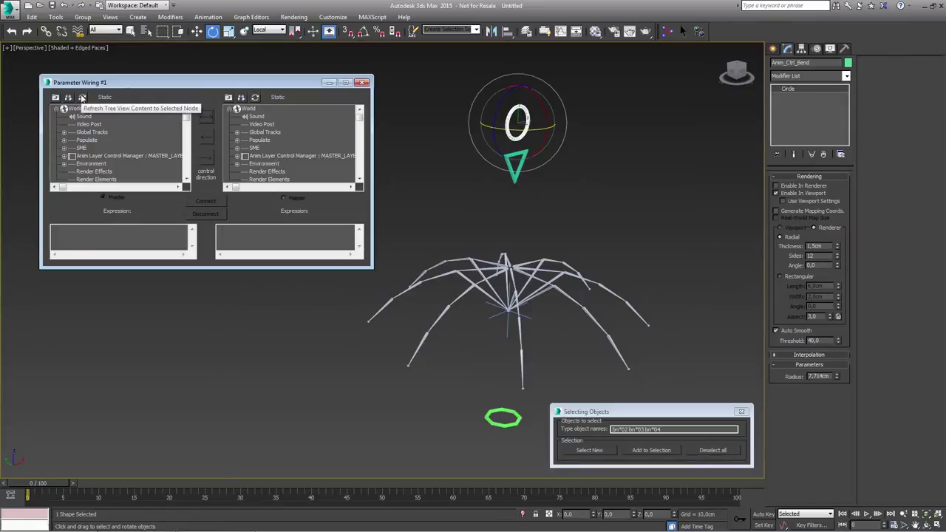
- Load Anim_Ctrl_Bend into the first parameter tree and expand its transform down to the Rotation List
{"action": "left_click", "coordinate": [82, 97]}
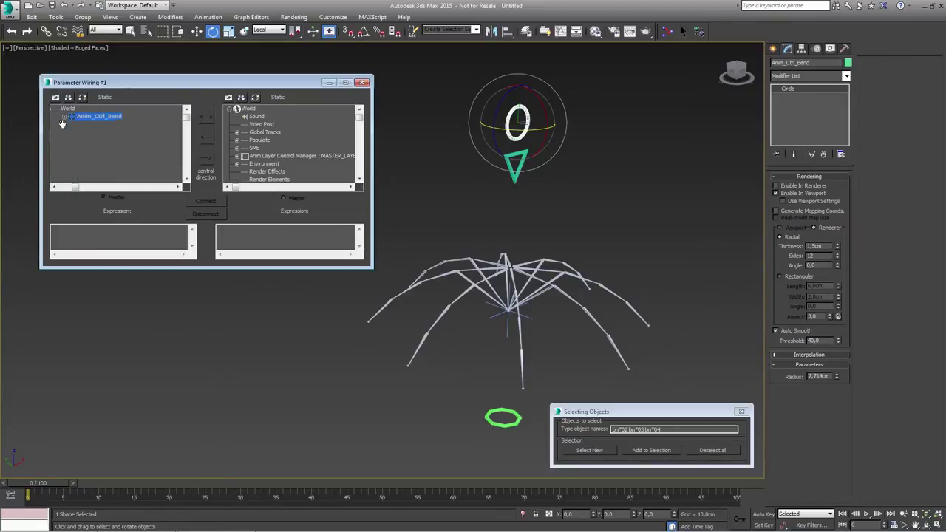
{"action": "left_click", "coordinate": [64, 116]}
{"action": "left_click", "coordinate": [71, 124]}
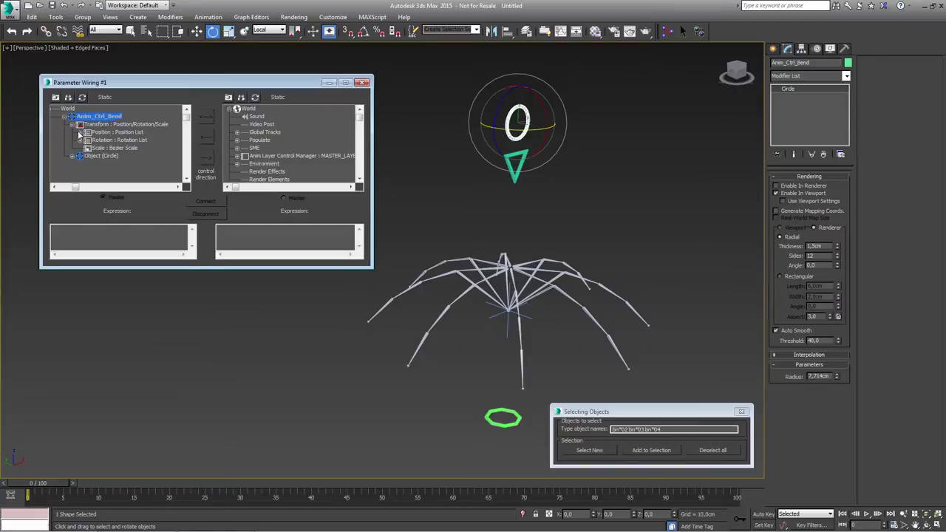
{"action": "left_click", "coordinate": [80, 139]}
- Set the reference coordinate system to Gimbal and test rotating the circle control to identify its bend axis
{"action": "middle_click_drag", "start_coordinate": [517, 117], "coordinate": [468, 169]}
{"action": "mouse_move", "coordinate": [469, 169]}
{"action": "middle_mouse_down", "text": "alt"}
{"action": "mouse_move", "coordinate": [476, 171]}
{"action": "mouse_move", "coordinate": [464, 164]}
{"action": "middle_mouse_up", "text": "alt"}
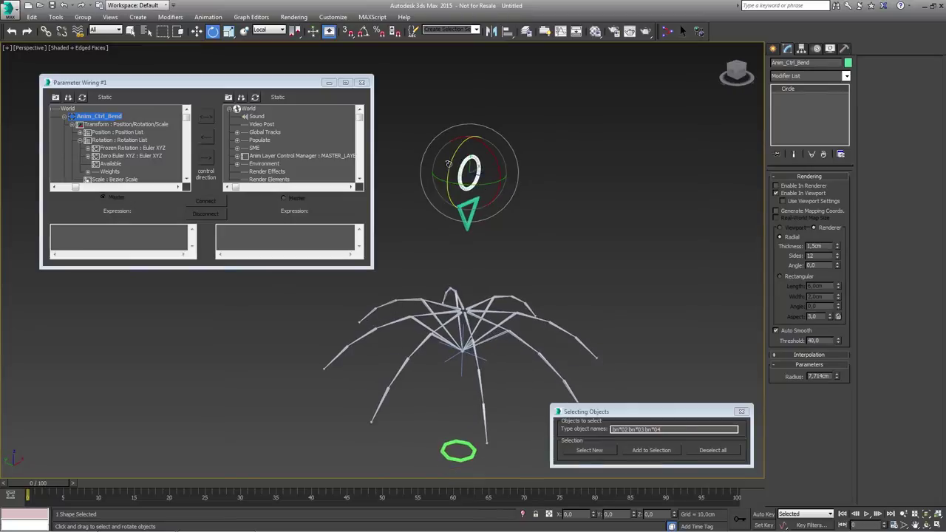
{"action": "left_click", "coordinate": [266, 31]}
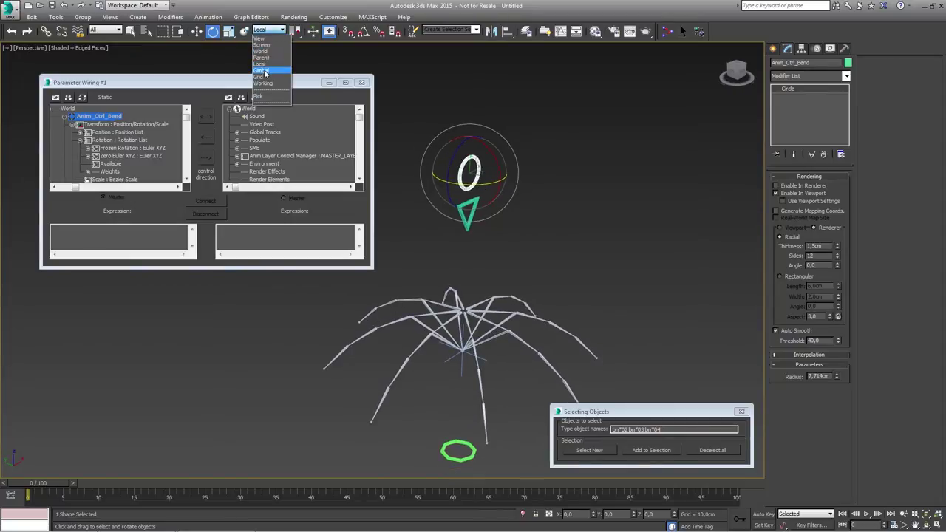
{"action": "left_click", "coordinate": [264, 71]}
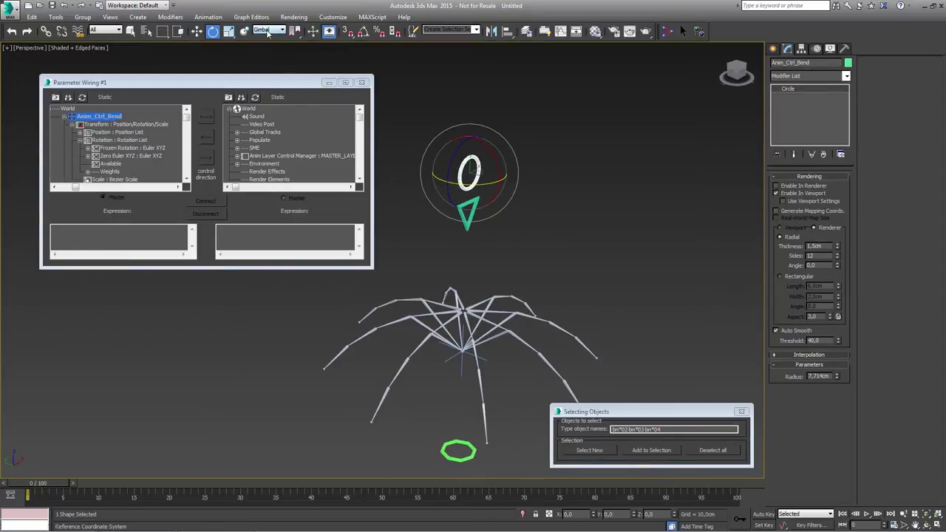
{"action": "middle_click_drag", "start_coordinate": [516, 180], "coordinate": [527, 188]}
{"action": "mouse_move", "coordinate": [463, 170]}
{"action": "left_mouse_down"}
{"action": "mouse_move", "coordinate": [457, 206]}
{"action": "mouse_move", "coordinate": [467, 176]}
{"action": "left_mouse_up"}
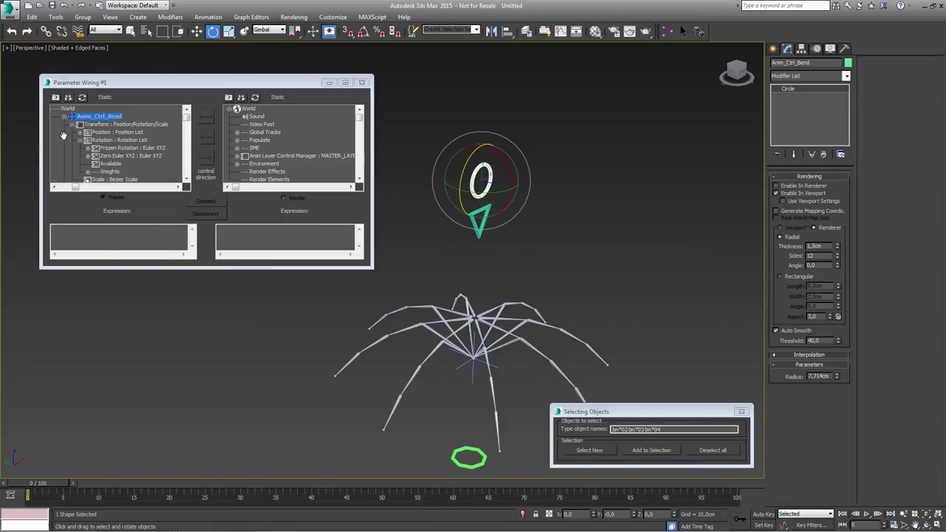
- Choose the Z Rotation under Zero Euler XYZ of Anim_Ctrl_Bend and enlarge the wiring window to show more tracks
{"action": "left_click", "coordinate": [87, 156]}
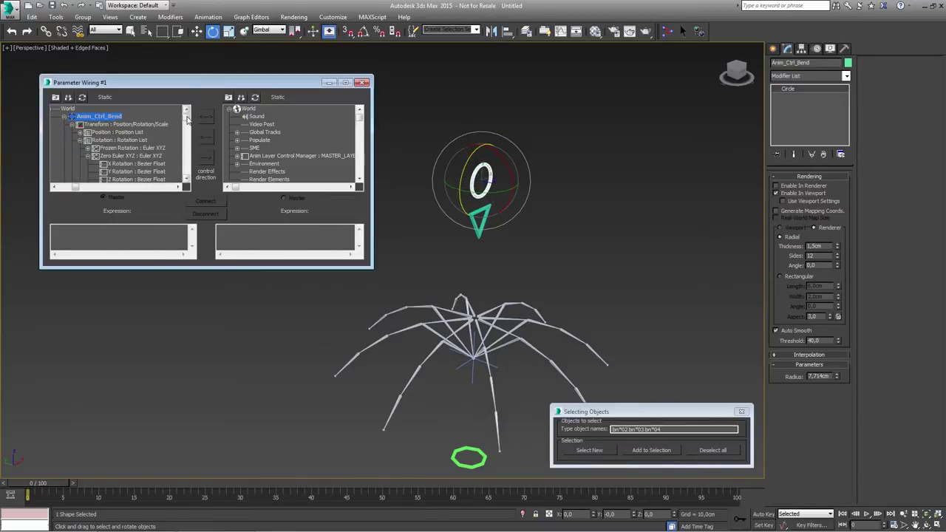
{"action": "left_click", "coordinate": [125, 180]}
{"action": "left_click_drag", "start_coordinate": [153, 269], "coordinate": [153, 476]}
{"action": "left_click_drag", "start_coordinate": [172, 86], "coordinate": [148, 62]}
{"action": "left_click_drag", "start_coordinate": [191, 461], "coordinate": [191, 481]}
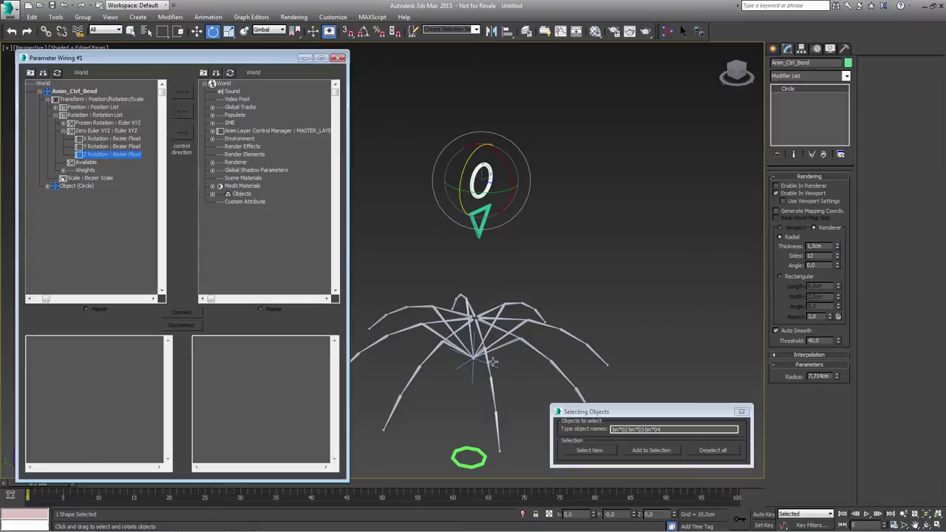
- Test rotating bones 02 and 03 of arm G to identify their bending axis, cancelling each rotation
{"action": "left_click", "coordinate": [532, 342]}
{"action": "scroll", "coordinate": [467, 295], "scroll_direction": "up", "scroll_amount": 4}
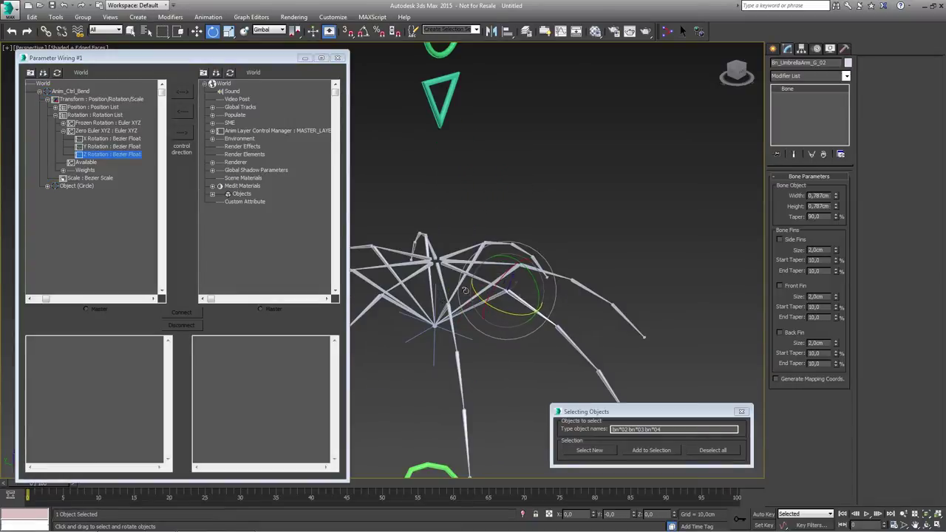
{"action": "middle_click_drag", "start_coordinate": [527, 294], "coordinate": [494, 273]}
{"action": "left_click_drag", "start_coordinate": [495, 264], "coordinate": [503, 258]}
{"action": "right_click", "coordinate": [504, 259]}
{"action": "left_click", "coordinate": [523, 308]}
{"action": "left_click_drag", "start_coordinate": [539, 287], "coordinate": [535, 272]}
{"action": "right_click", "coordinate": [535, 272]}
- Select all arm bones matching bn*02 bn*03 bn*04 and load them into the second parameter tree
{"action": "middle_click_drag", "start_coordinate": [375, 251], "coordinate": [547, 301]}
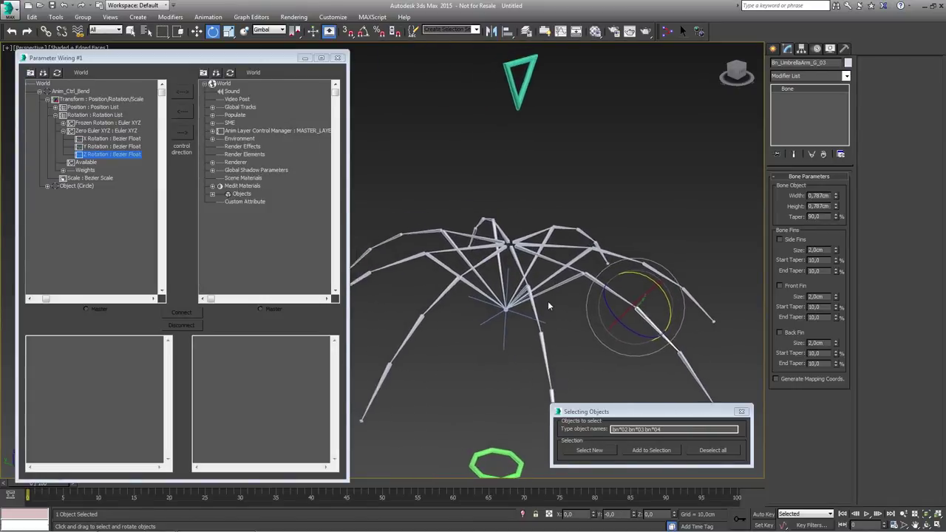
{"action": "scroll", "coordinate": [548, 301], "scroll_direction": "down", "scroll_amount": 3}
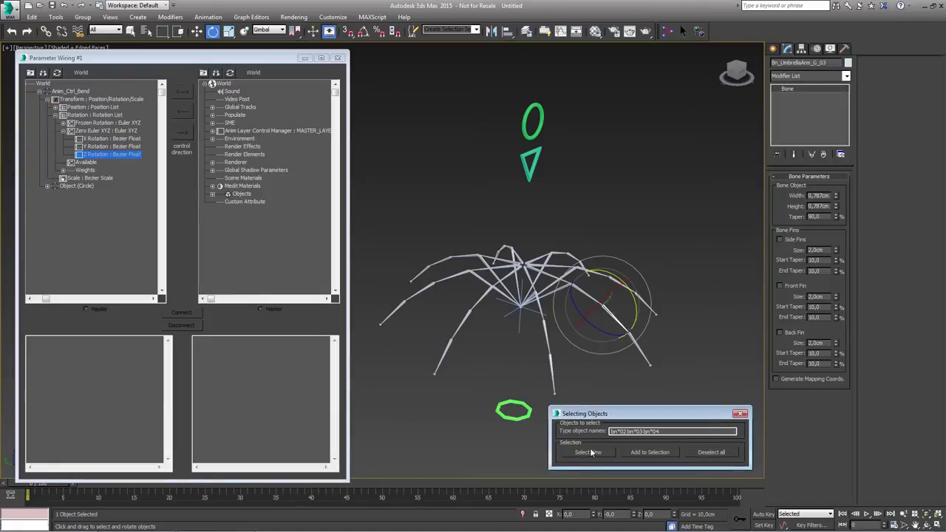
{"action": "left_click", "coordinate": [591, 449]}
{"action": "middle_click_drag", "start_coordinate": [529, 288], "coordinate": [520, 290]}
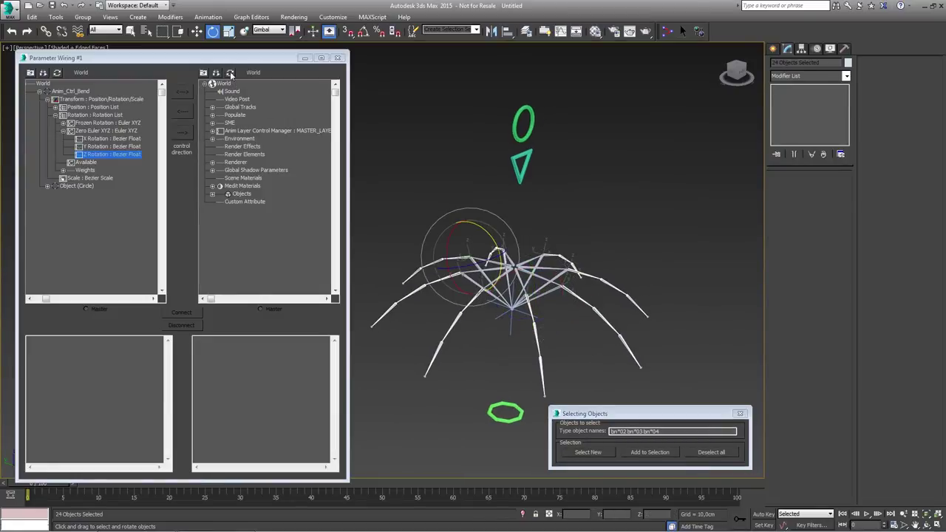
{"action": "left_click", "coordinate": [231, 74]}
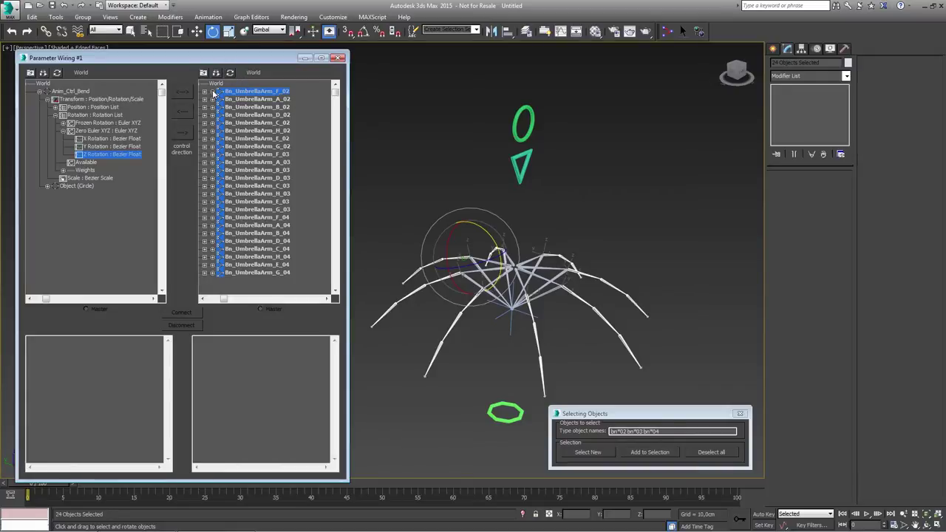
- Wire the control's Z Rotation one-way to the Zero Euler Y Rotation of Bn_UmbrellaArm_F_02
{"action": "left_click", "coordinate": [213, 91]}
{"action": "left_click", "coordinate": [220, 99]}
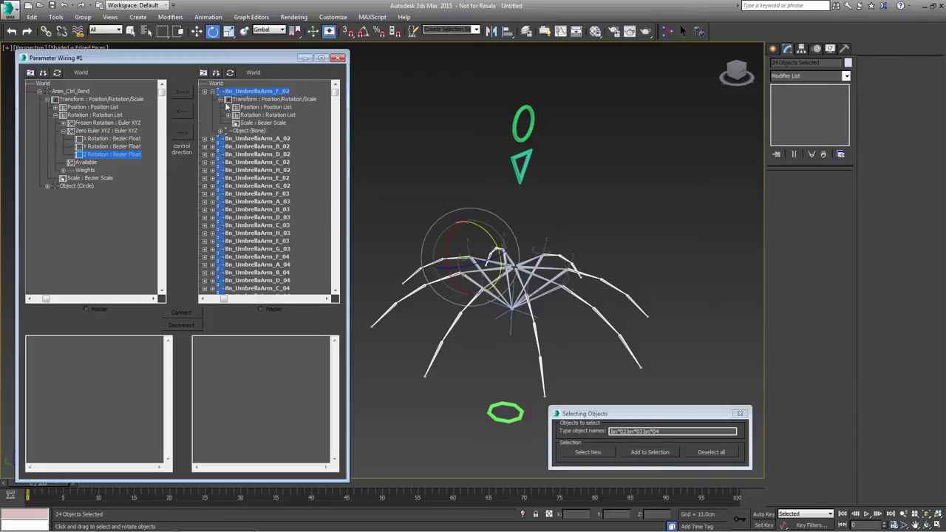
{"action": "left_click", "coordinate": [228, 115]}
{"action": "left_click", "coordinate": [236, 131]}
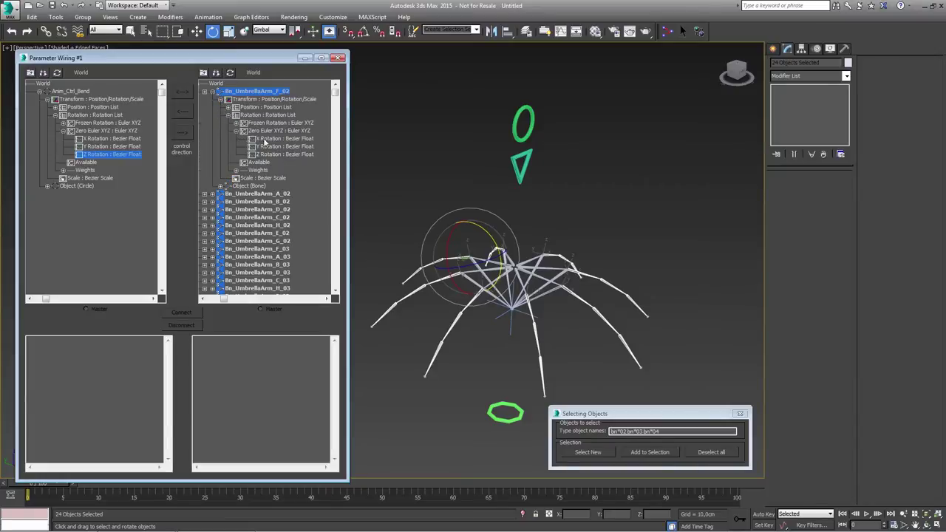
{"action": "left_click", "coordinate": [280, 147]}
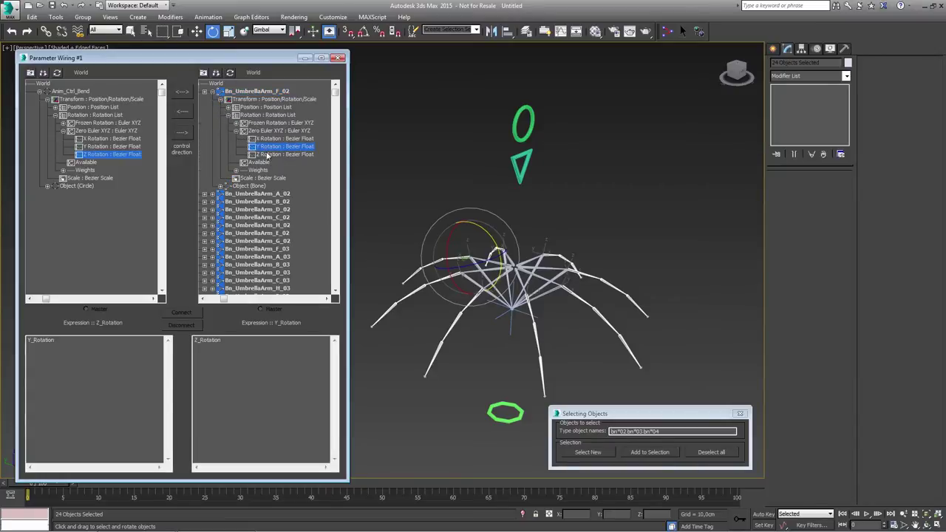
{"action": "left_click", "coordinate": [183, 135]}
{"action": "left_click", "coordinate": [178, 313]}
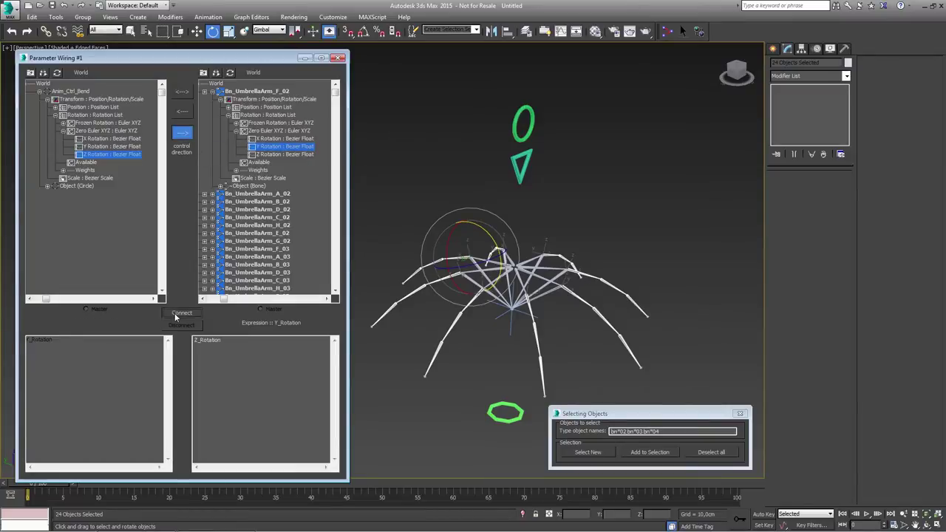
- Select the circle control and test the arm F wiring by rotating it around its Z axis
{"action": "left_click", "coordinate": [513, 132]}
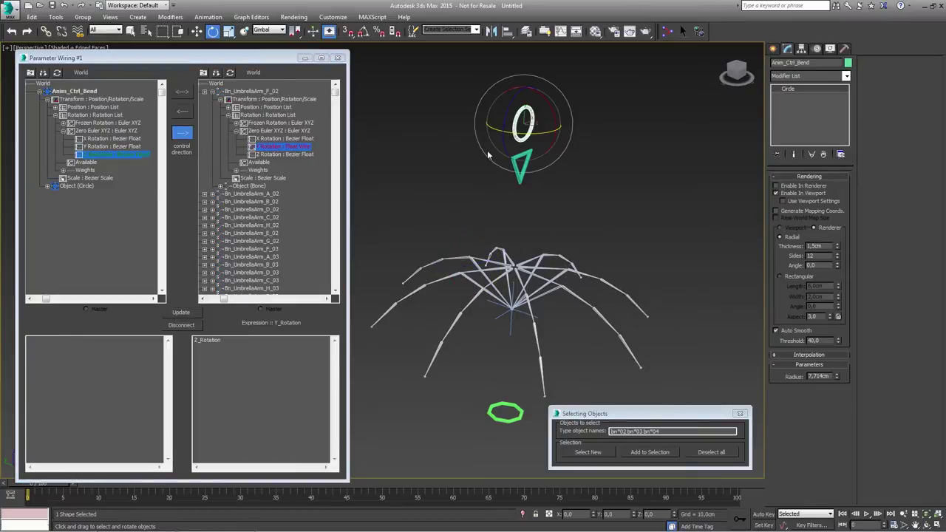
{"action": "middle_click_drag", "start_coordinate": [489, 153], "coordinate": [470, 158]}
{"action": "left_click_drag", "start_coordinate": [482, 124], "coordinate": [493, 80]}
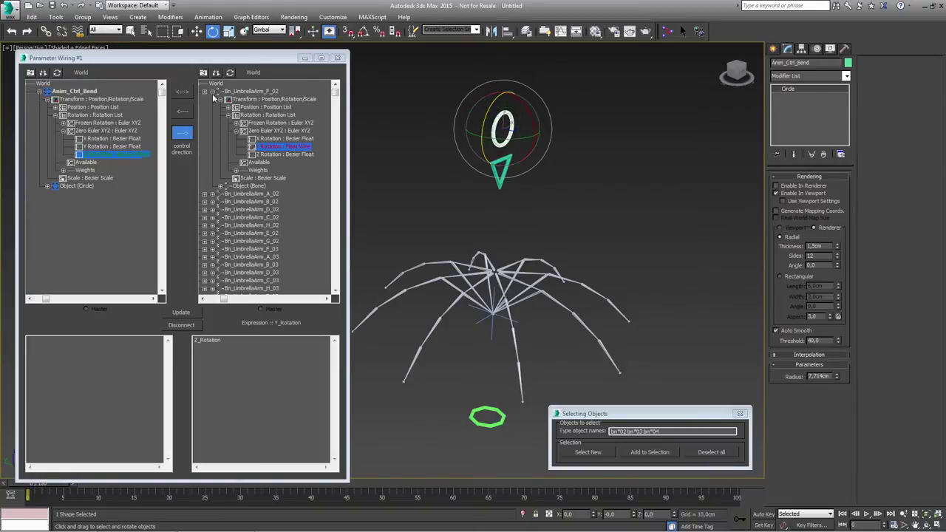
- Wire the control's Z Rotation to the Zero Euler Y Rotation of Bn_UmbrellaArm_A_02
{"action": "left_click", "coordinate": [212, 92]}
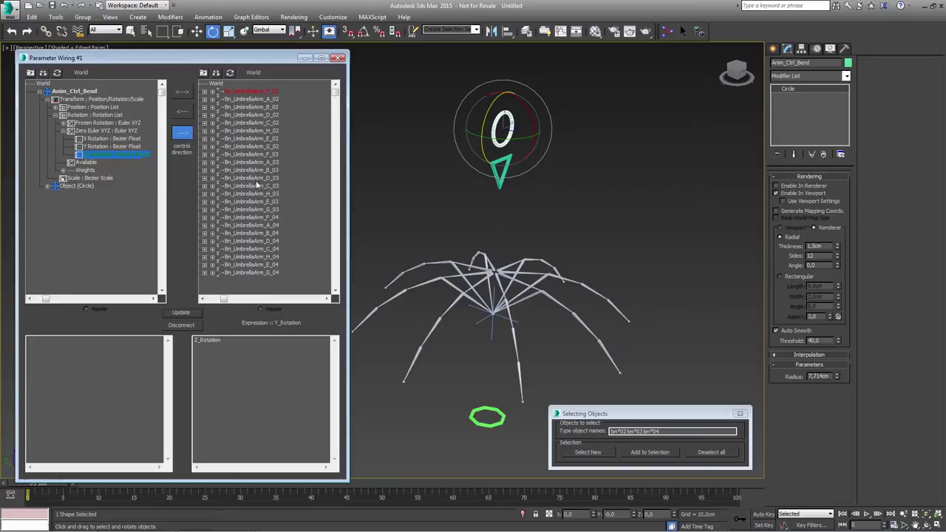
{"action": "left_click", "coordinate": [212, 99]}
{"action": "left_click", "coordinate": [219, 107]}
{"action": "left_click", "coordinate": [227, 123]}
{"action": "left_click", "coordinate": [235, 138]}
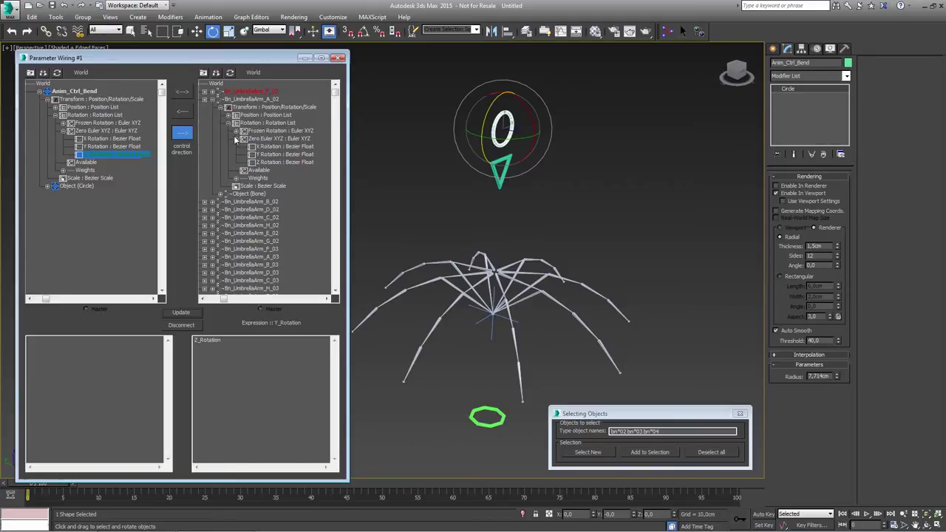
{"action": "left_click", "coordinate": [272, 154]}
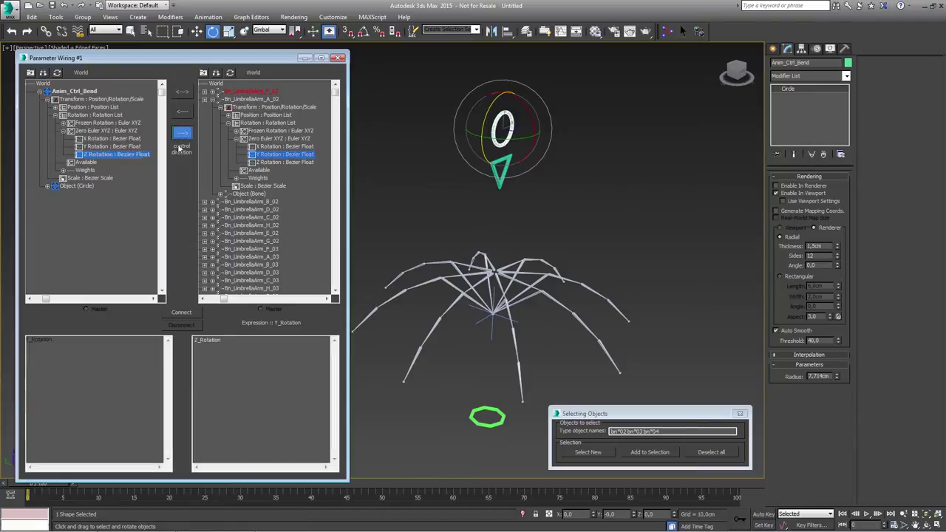
{"action": "left_click", "coordinate": [181, 312]}
- Test both wired arms by rotating the circle control, cancel the rotation and collapse the Bn_UmbrellaArm_A_02 tracks
{"action": "left_click_drag", "start_coordinate": [501, 275], "coordinate": [525, 275], "text": "alt"}
{"action": "middle_click_drag", "start_coordinate": [525, 275], "coordinate": [499, 272], "text": "alt"}
{"action": "left_click_drag", "start_coordinate": [484, 122], "coordinate": [472, 145]}
{"action": "right_click", "coordinate": [472, 145]}
{"action": "middle_click_drag", "start_coordinate": [406, 174], "coordinate": [403, 157]}
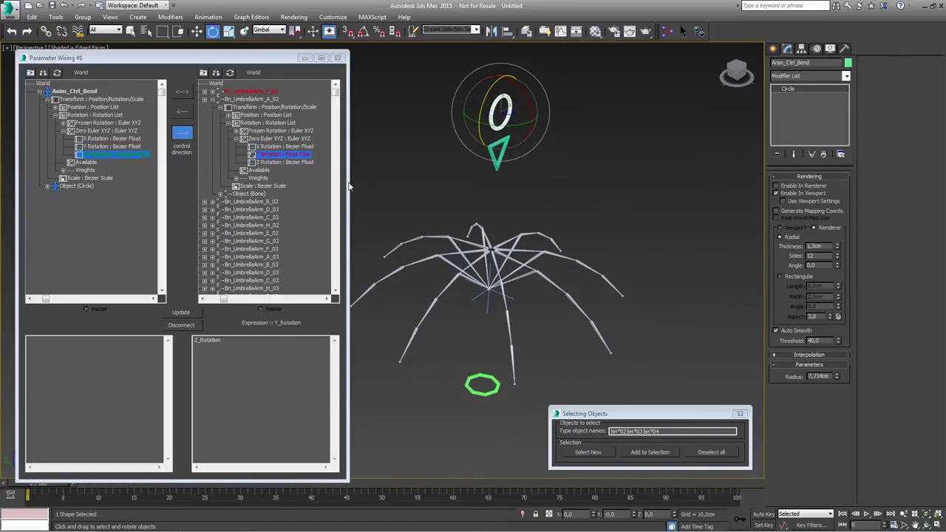
{"action": "left_click", "coordinate": [212, 99]}
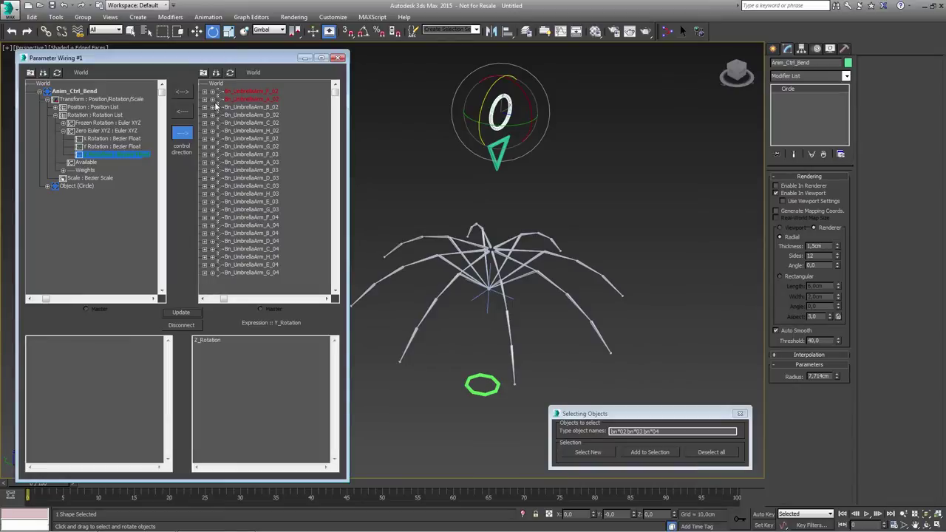
- Open the custom Parameter Wiring Dialog script and place it beside the umbrella rig
{"action": "middle_click_drag", "start_coordinate": [488, 185], "coordinate": [504, 183]}
{"action": "left_click", "coordinate": [699, 32]}
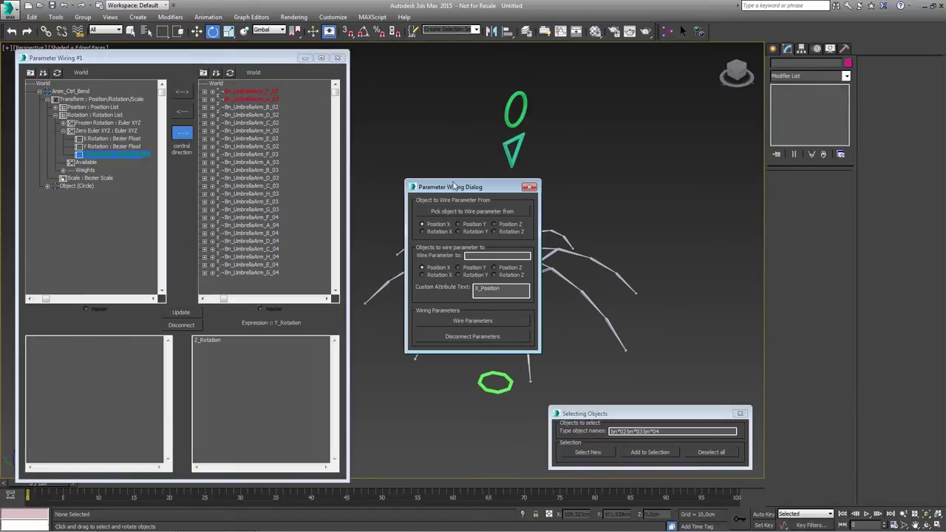
{"action": "left_click_drag", "start_coordinate": [455, 187], "coordinate": [657, 72]}
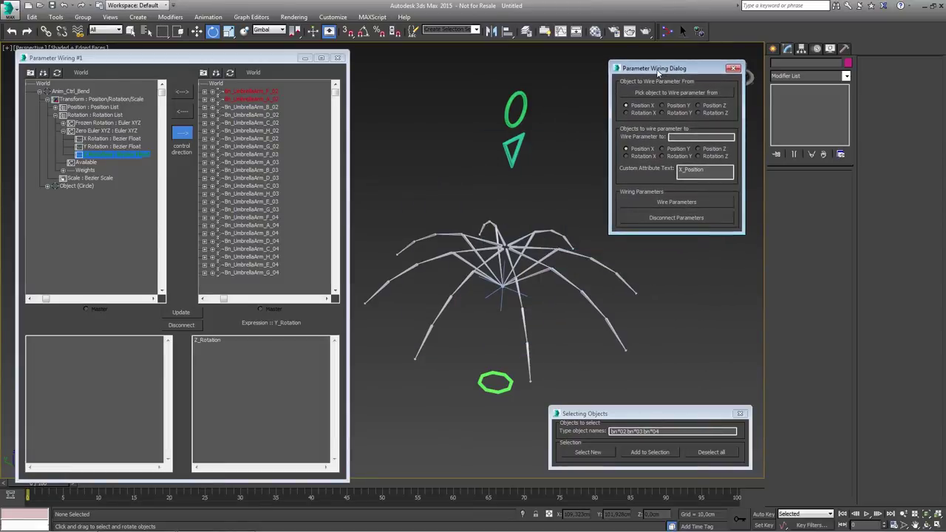
{"action": "middle_click_drag", "start_coordinate": [534, 200], "coordinate": [497, 211], "text": "alt"}
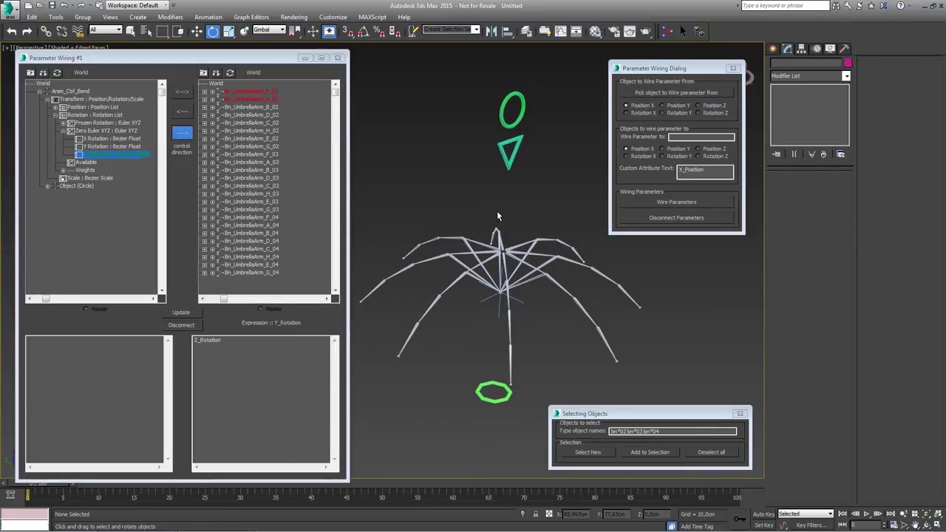
{"action": "mouse_move", "coordinate": [676, 69]}
{"action": "left_mouse_down"}
{"action": "mouse_move", "coordinate": [625, 64]}
{"action": "mouse_move", "coordinate": [677, 64]}
{"action": "left_mouse_up"}
{"action": "middle_click_drag", "start_coordinate": [518, 150], "coordinate": [531, 144]}
{"action": "mouse_move", "coordinate": [520, 176]}
{"action": "middle_mouse_down", "text": "alt"}
{"action": "mouse_move", "coordinate": [508, 174]}
{"action": "mouse_move", "coordinate": [532, 171]}
{"action": "middle_mouse_up", "text": "alt"}
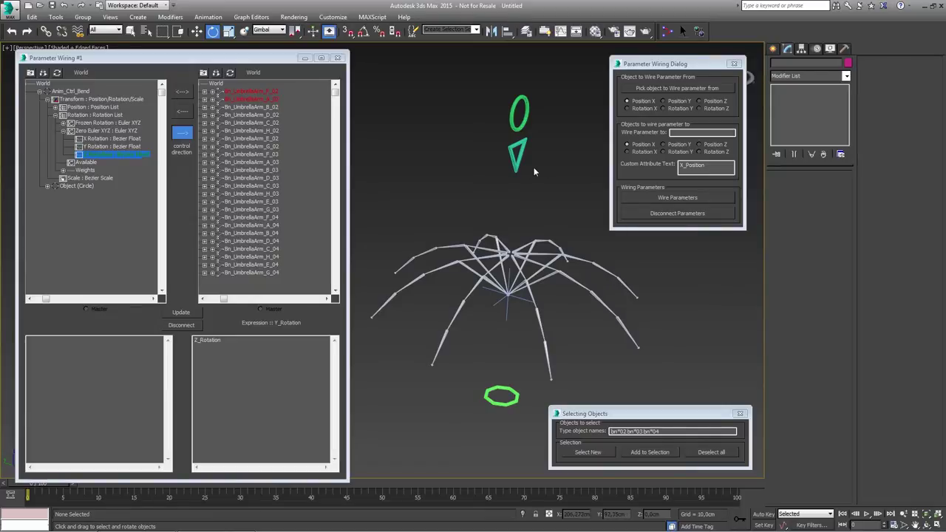
{"action": "left_click_drag", "start_coordinate": [673, 65], "coordinate": [679, 64]}
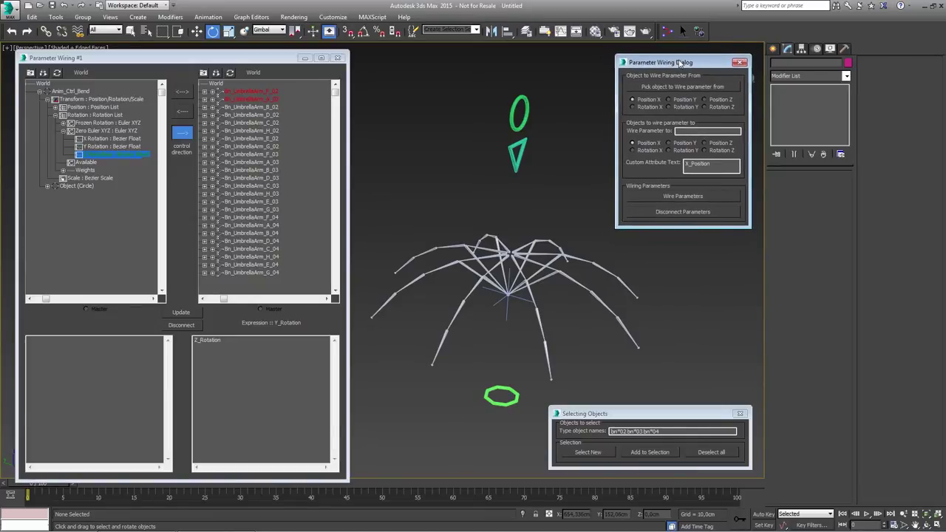
{"action": "middle_click_drag", "start_coordinate": [528, 194], "coordinate": [514, 199]}
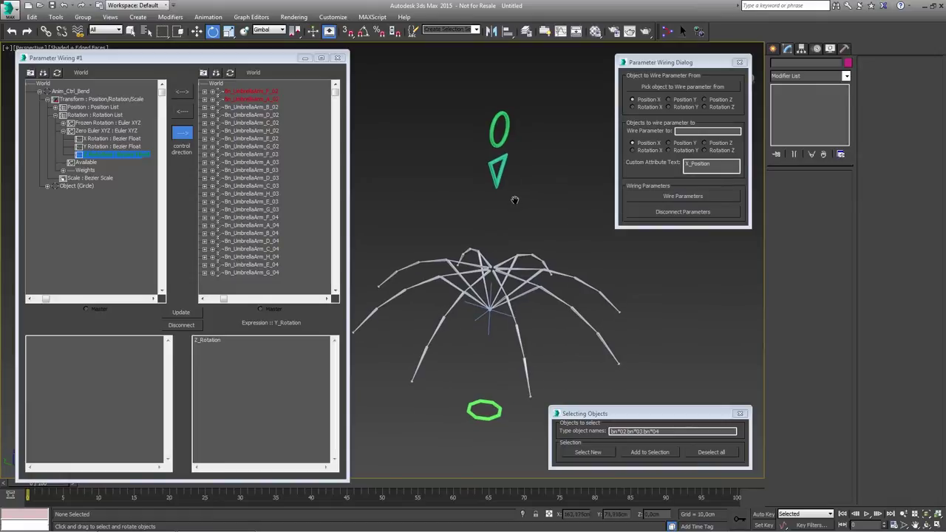
{"action": "left_click_drag", "start_coordinate": [679, 67], "coordinate": [679, 74]}
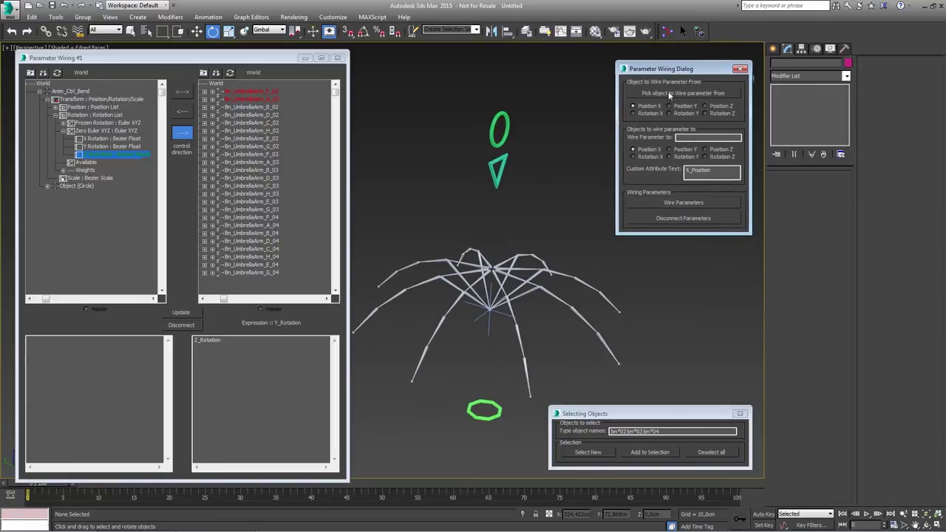
- Pick the circle control Anim_Ctrl_Bend as the object to wire from and set its source parameter to Rotation Z
{"action": "left_click", "coordinate": [668, 93]}
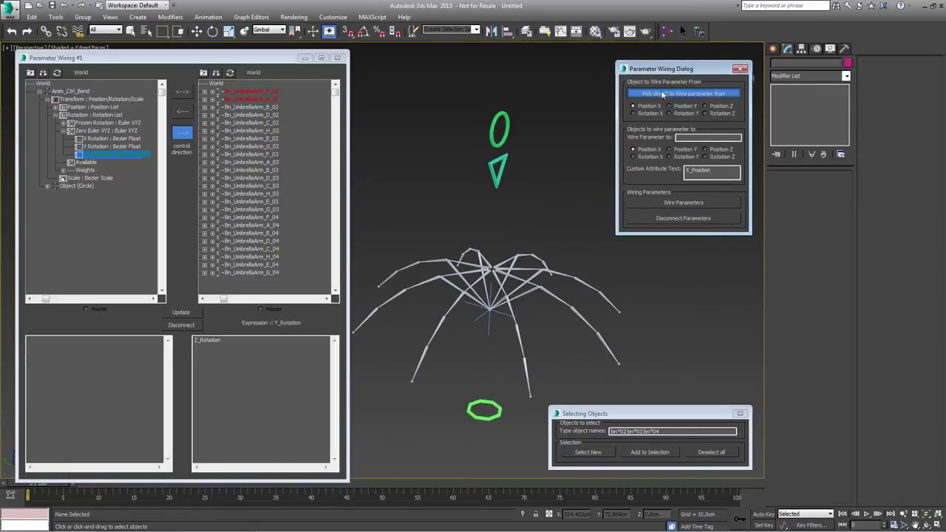
{"action": "left_click", "coordinate": [507, 129]}
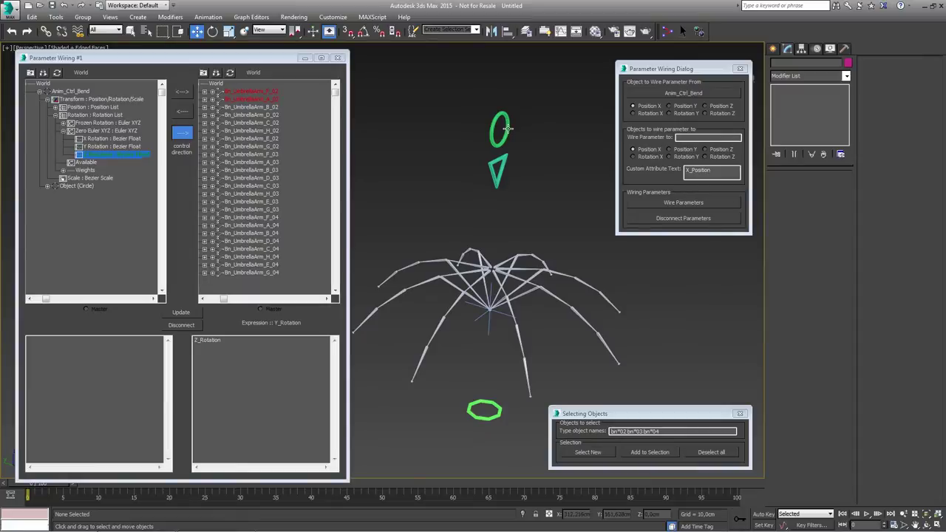
{"action": "left_click_drag", "start_coordinate": [508, 129], "coordinate": [504, 118]}
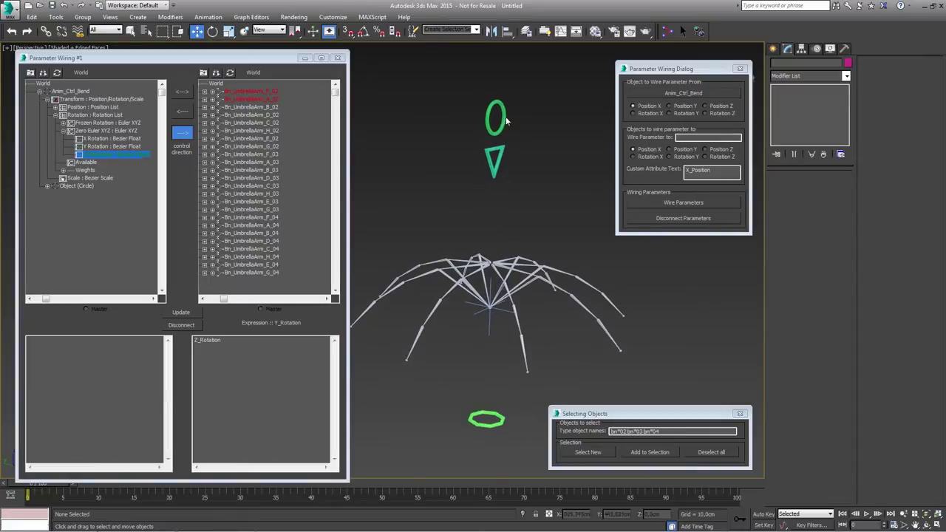
{"action": "middle_click_drag", "start_coordinate": [518, 179], "coordinate": [539, 171]}
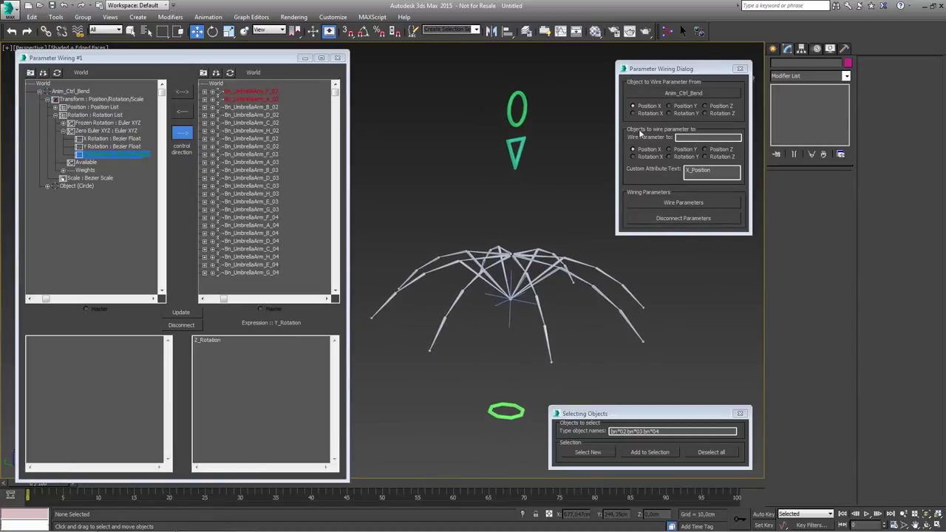
{"action": "left_click", "coordinate": [706, 113]}
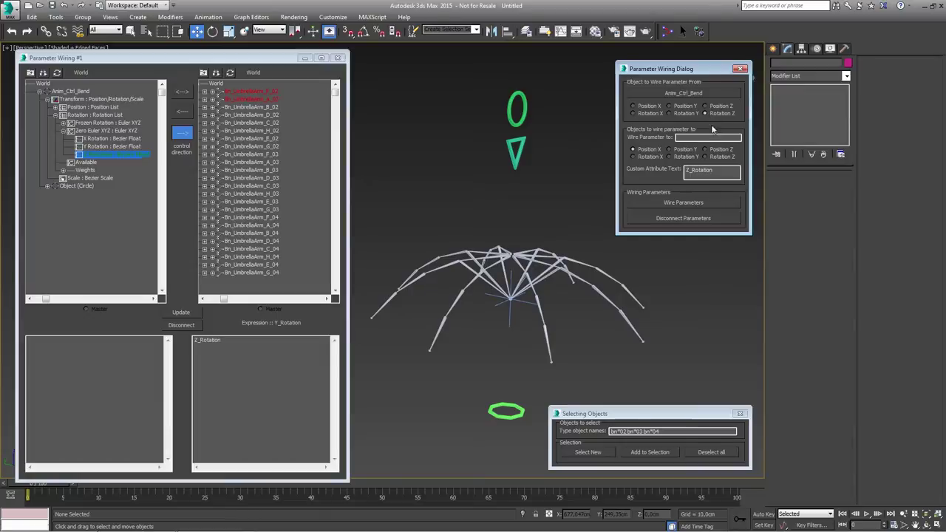
- Wire the source to Rotation Y of all objects matching bn*02 bn*03 bn*04 and dismiss the script message
{"action": "left_click", "coordinate": [677, 156]}
{"action": "scroll", "coordinate": [547, 299], "scroll_direction": "up", "scroll_amount": 5}
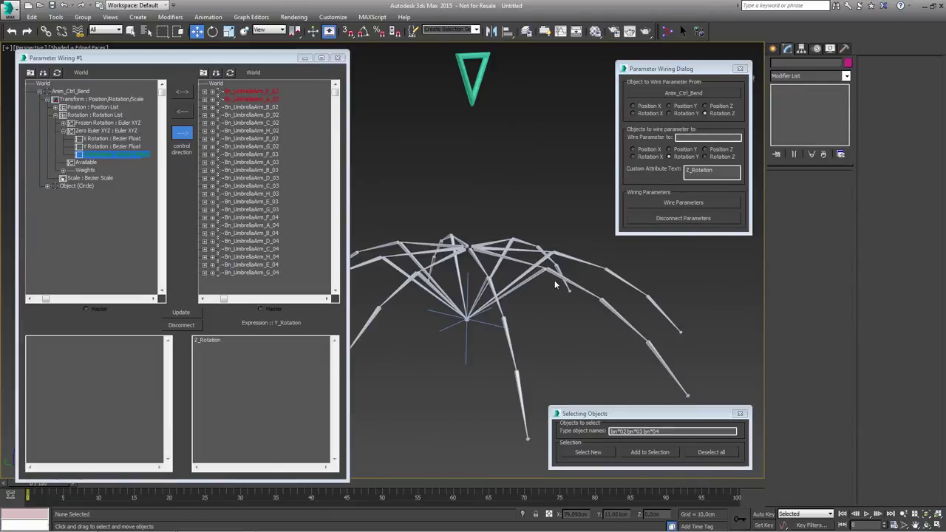
{"action": "scroll", "coordinate": [559, 282], "scroll_direction": "down", "scroll_amount": 4}
{"action": "left_click", "coordinate": [691, 138]}
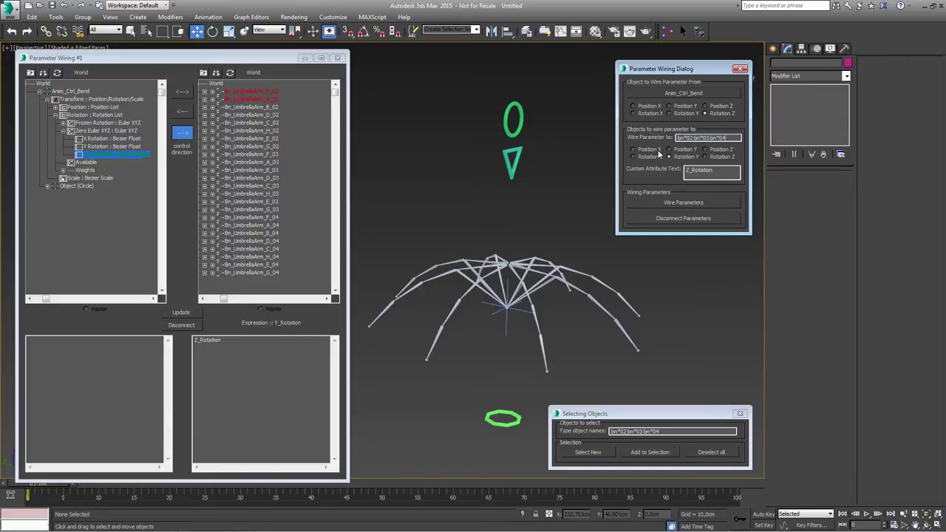
{"action": "left_click", "coordinate": [671, 201]}
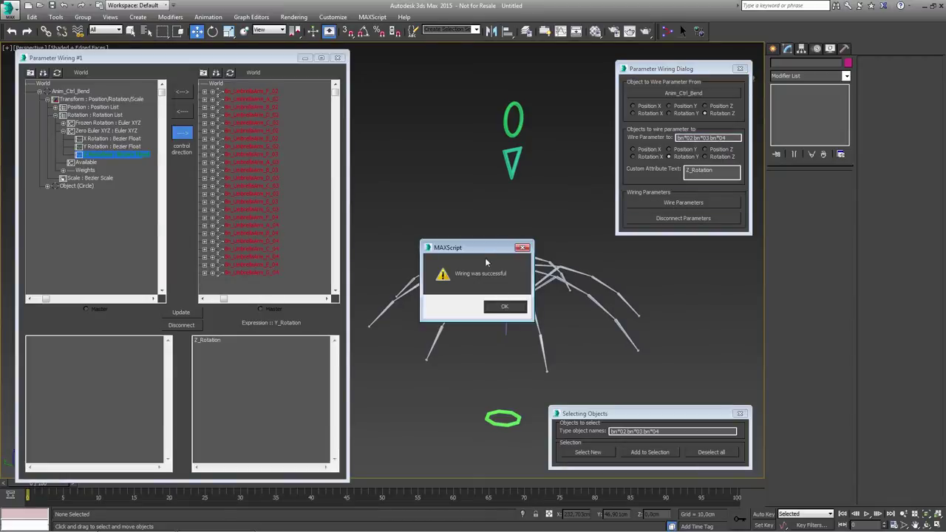
{"action": "left_click_drag", "start_coordinate": [478, 249], "coordinate": [473, 223]}
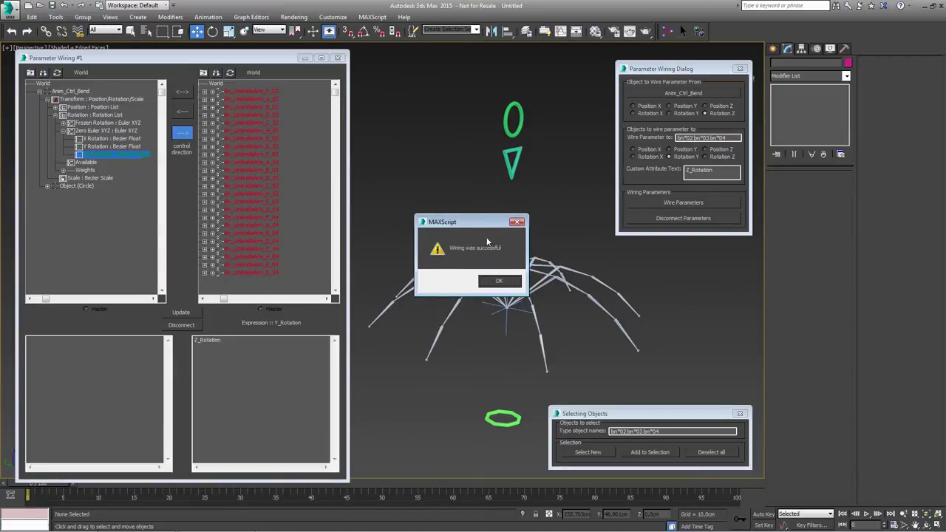
{"action": "left_click", "coordinate": [499, 281]}
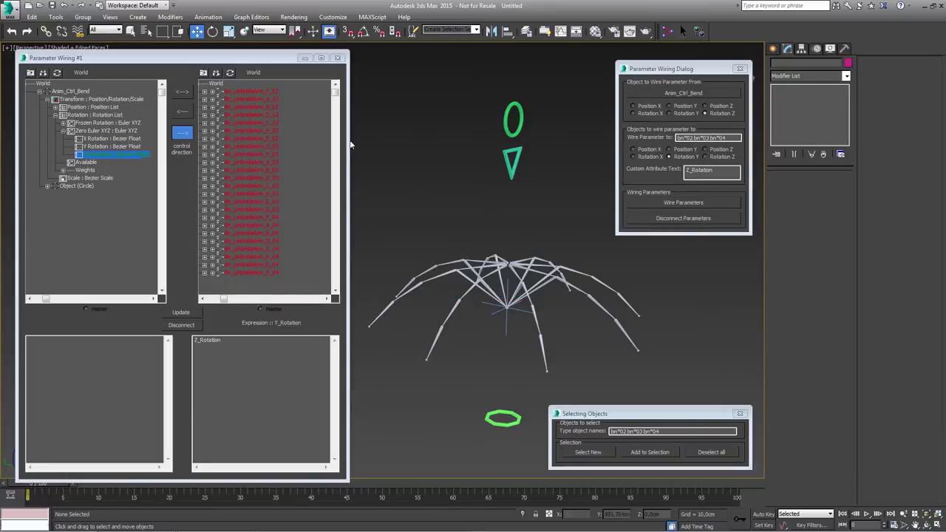
- Test the bend wiring on all arms by rotating the circle control, then cancel the rotation
{"action": "left_click", "coordinate": [244, 92]}
{"action": "left_click", "coordinate": [507, 127]}
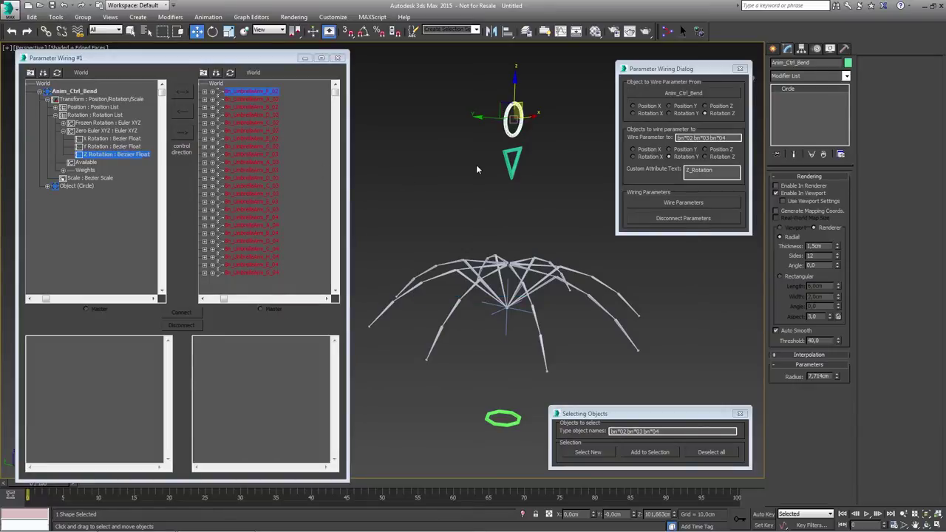
{"action": "middle_click_drag", "start_coordinate": [476, 156], "coordinate": [477, 178]}
{"action": "key", "text": "e"}
{"action": "left_click_drag", "start_coordinate": [491, 136], "coordinate": [500, 105]}
{"action": "right_click", "coordinate": [501, 111]}
- Test the umbrella's folding by moving the triangle control vertically
{"action": "left_click", "coordinate": [509, 188]}
{"action": "key", "text": "w"}
{"action": "left_click_drag", "start_coordinate": [513, 152], "coordinate": [513, 178]}
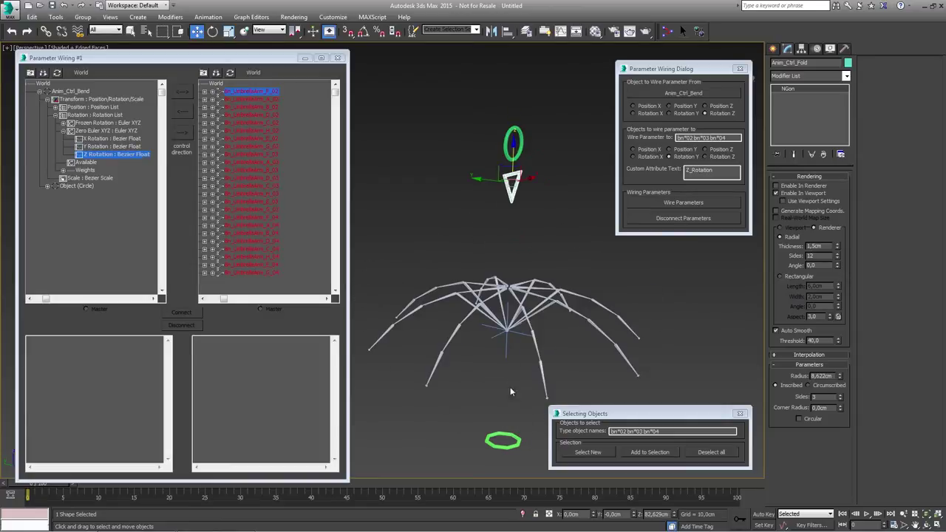
- Test the main control below the rig by moving and scaling it, then undo the scaling
{"action": "left_click_drag", "start_coordinate": [509, 434], "coordinate": [520, 309]}
{"action": "key", "text": "r"}
{"action": "left_click_drag", "start_coordinate": [521, 323], "coordinate": [519, 225]}
{"action": "key", "text": "ctrl+z"}
{"action": "middle_click_drag", "start_coordinate": [503, 191], "coordinate": [480, 201]}
- Deselect everything, unhide all objects, and close the parameter wiring windows
{"action": "left_click", "coordinate": [539, 197]}
{"action": "right_click", "coordinate": [539, 198]}
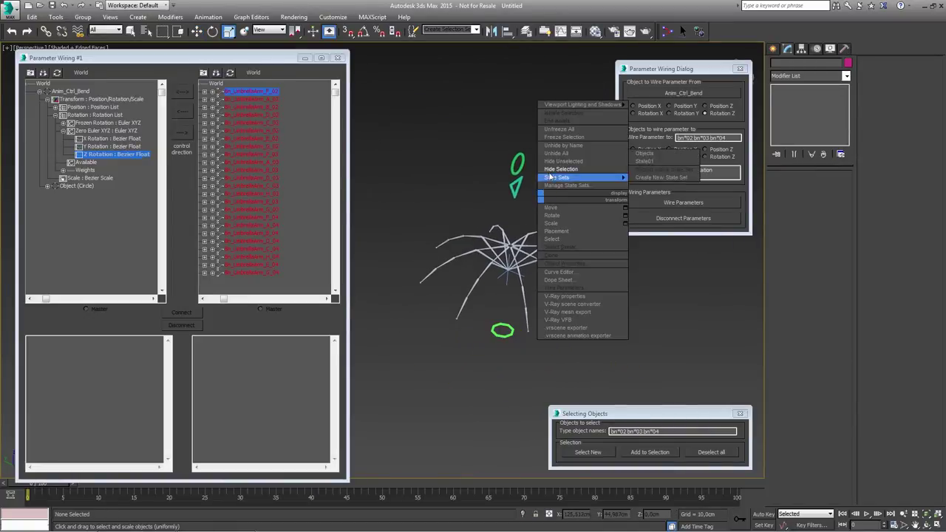
{"action": "left_click", "coordinate": [555, 154]}
{"action": "left_click", "coordinate": [337, 57]}
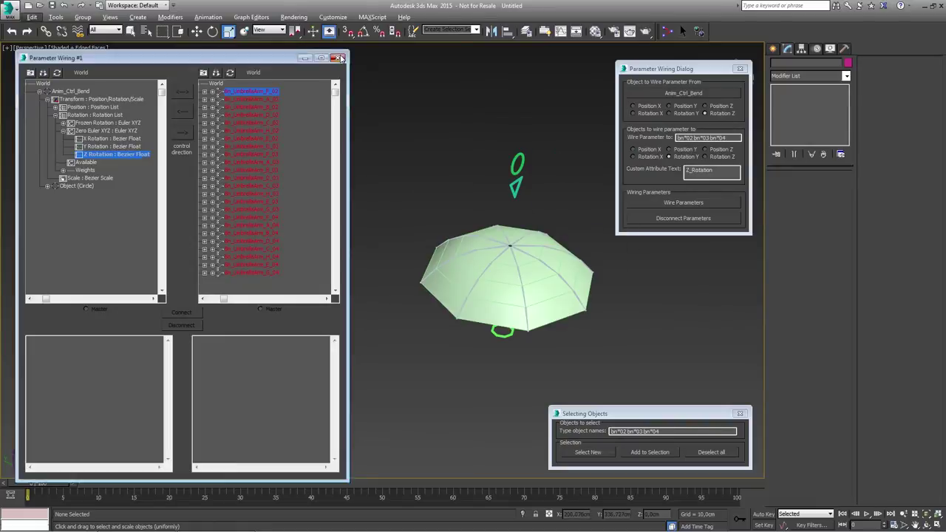
{"action": "left_click", "coordinate": [740, 68]}
- Change the object color of the main control Anim_Ctrl_Main to pale yellow
{"action": "middle_click_drag", "start_coordinate": [613, 312], "coordinate": [568, 266], "text": "alt"}
{"action": "scroll", "coordinate": [567, 266], "scroll_direction": "up", "scroll_amount": 2}
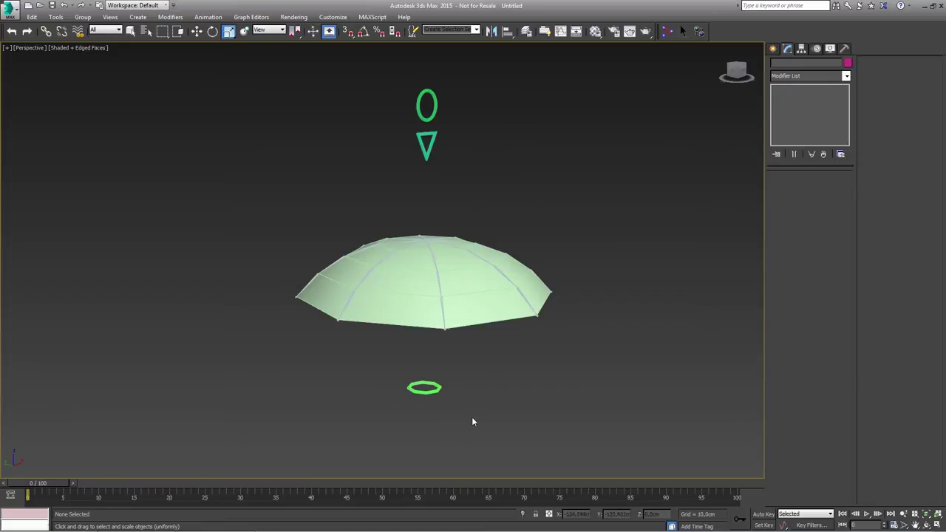
{"action": "left_click", "coordinate": [401, 388]}
{"action": "left_click", "coordinate": [848, 63]}
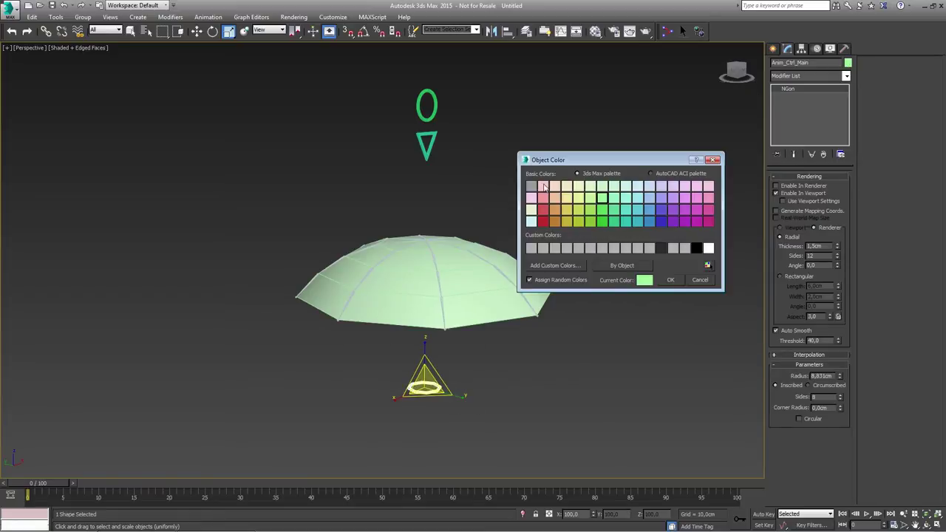
{"action": "left_click", "coordinate": [577, 187]}
{"action": "left_click", "coordinate": [668, 280]}
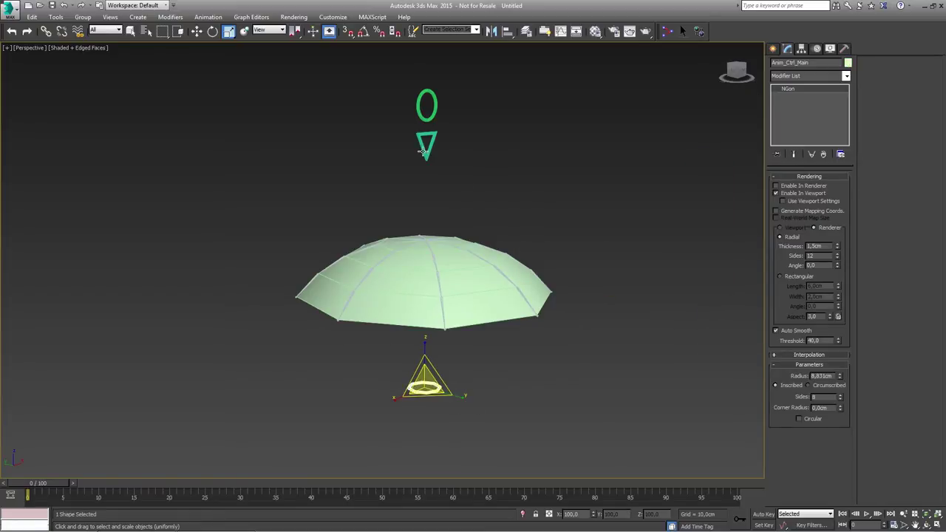
- Give the triangle control Anim_Ctrl_Fold the same pale yellow object color
{"action": "left_click", "coordinate": [424, 150]}
{"action": "left_click", "coordinate": [848, 63]}
{"action": "left_click", "coordinate": [579, 188]}
{"action": "left_click", "coordinate": [669, 280]}
- Change the object color of the circle control Anim_Ctrl_Bend to pale cream and deselect it
{"action": "left_click", "coordinate": [418, 105]}
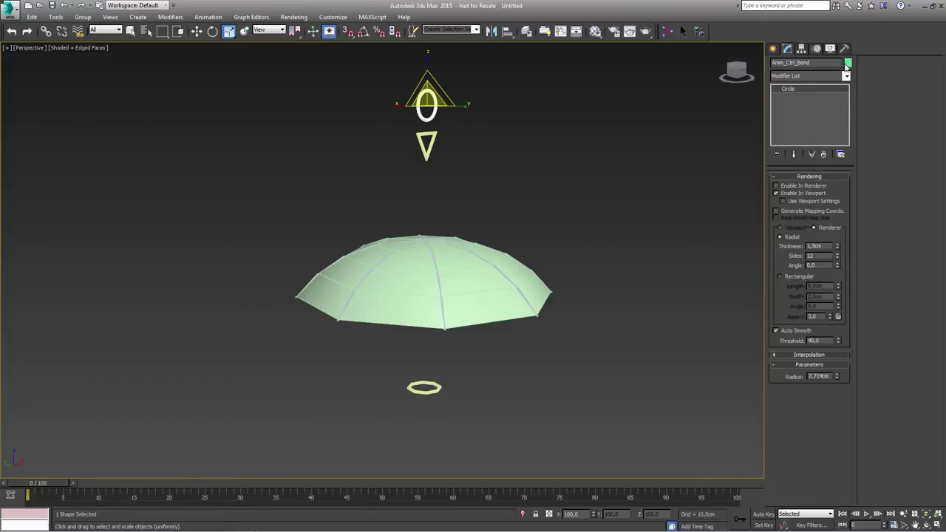
{"action": "left_click", "coordinate": [848, 62]}
{"action": "left_click", "coordinate": [567, 187]}
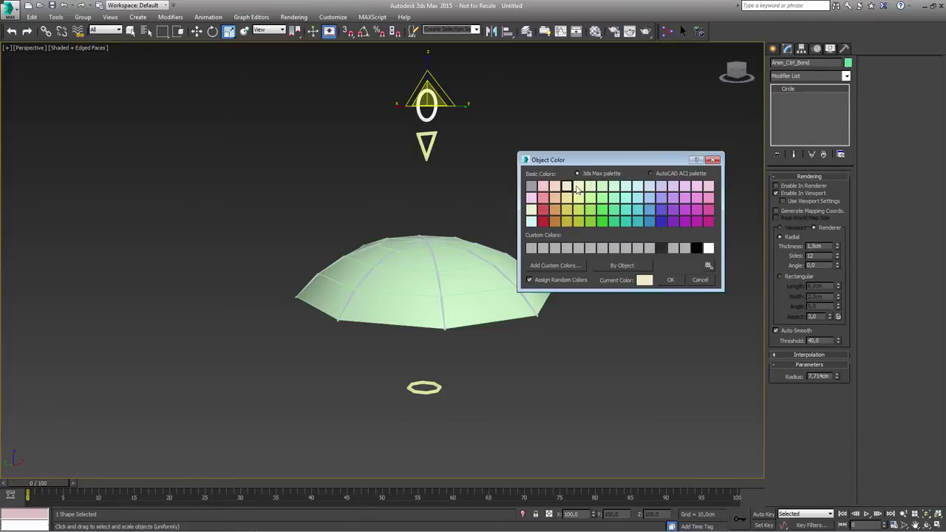
{"action": "left_click", "coordinate": [674, 281]}
{"action": "left_click", "coordinate": [470, 170]}
{"action": "mouse_move", "coordinate": [470, 185]}
{"action": "middle_mouse_down", "text": "alt"}
{"action": "mouse_move", "coordinate": [446, 238]}
{"action": "mouse_move", "coordinate": [456, 175]}
{"action": "middle_mouse_up", "text": "alt"}
- Recolor the circle control Anim_Ctrl_Bend in the pale yellow used for the other controls and deselect it
{"action": "left_click", "coordinate": [424, 121]}
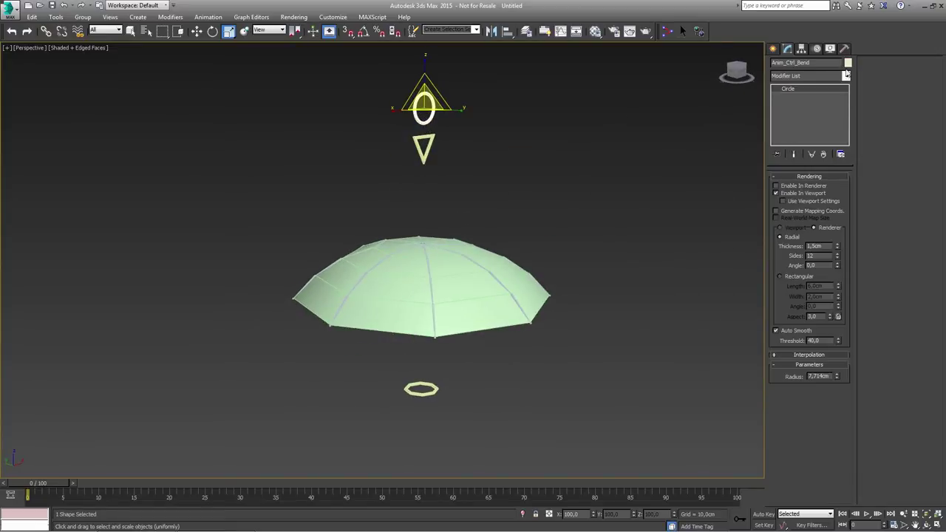
{"action": "left_click", "coordinate": [848, 63]}
{"action": "left_click", "coordinate": [576, 189]}
{"action": "left_click", "coordinate": [670, 280]}
{"action": "left_click", "coordinate": [535, 223]}
- Select the umbrella canopy mesh Sphere001 and add a Skin modifier to it
{"action": "middle_click_drag", "start_coordinate": [535, 223], "coordinate": [439, 316], "text": "alt"}
{"action": "left_click", "coordinate": [445, 300]}
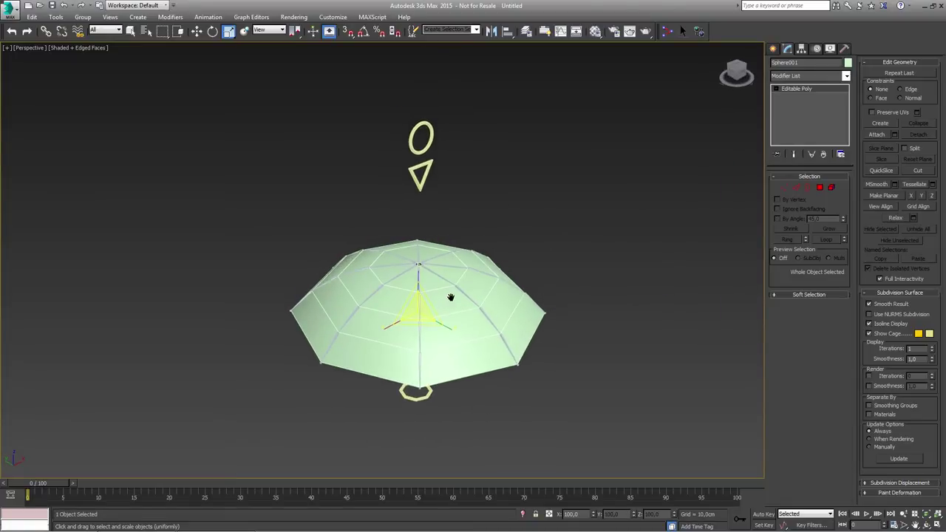
{"action": "scroll", "coordinate": [460, 284], "scroll_direction": "up", "scroll_amount": 3}
{"action": "scroll", "coordinate": [459, 284], "scroll_direction": "up", "scroll_amount": 2}
{"action": "middle_click_drag", "start_coordinate": [449, 285], "coordinate": [433, 234], "text": "alt"}
{"action": "left_click", "coordinate": [846, 76]}
{"action": "scroll", "coordinate": [805, 295], "scroll_direction": "down", "scroll_amount": 10}
{"action": "left_click", "coordinate": [804, 338]}
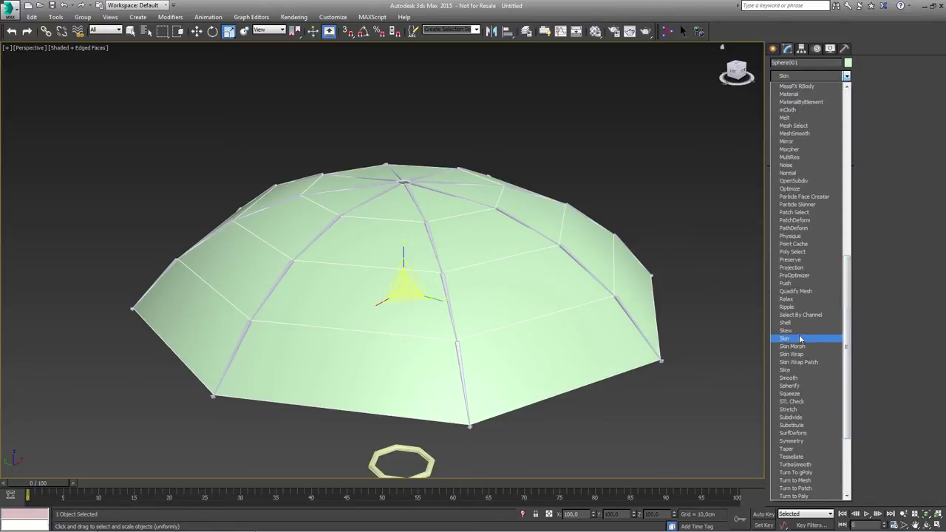
- Start adding bones to the Skin modifier and turn off Display Children to show a flat object list
{"action": "middle_click_drag", "start_coordinate": [465, 216], "coordinate": [481, 241], "text": "alt"}
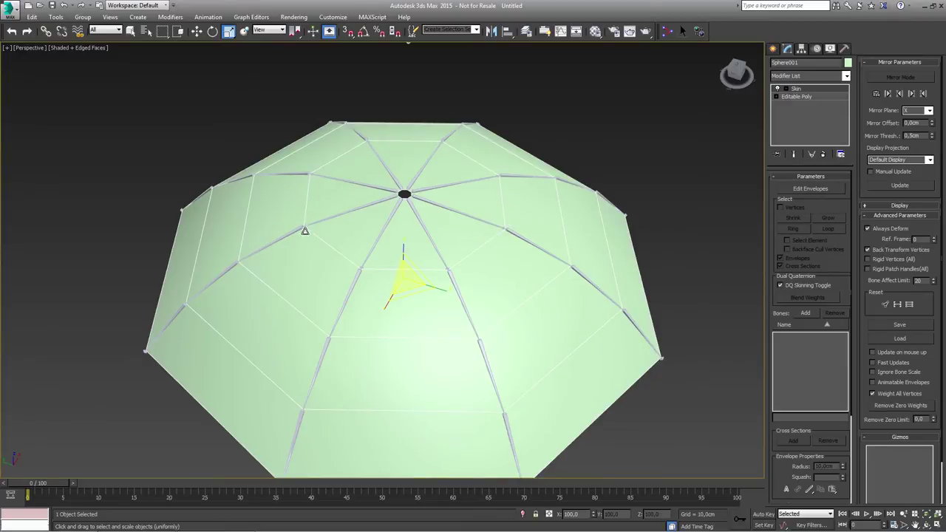
{"action": "left_click", "coordinate": [805, 312]}
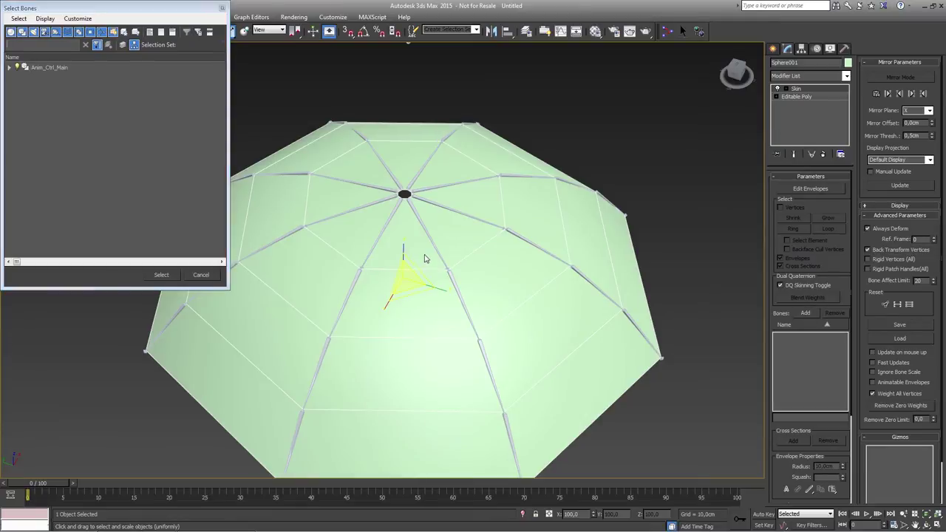
{"action": "left_click", "coordinate": [9, 67]}
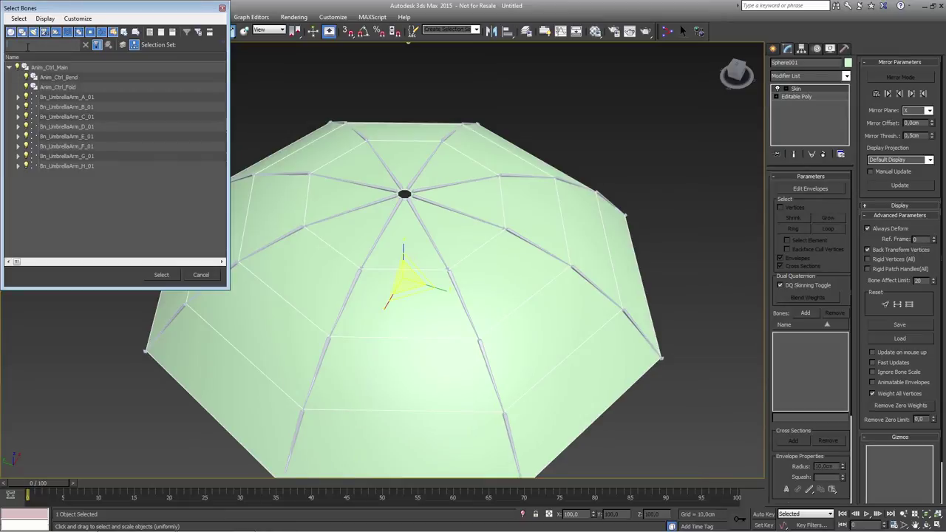
{"action": "left_click", "coordinate": [45, 17]}
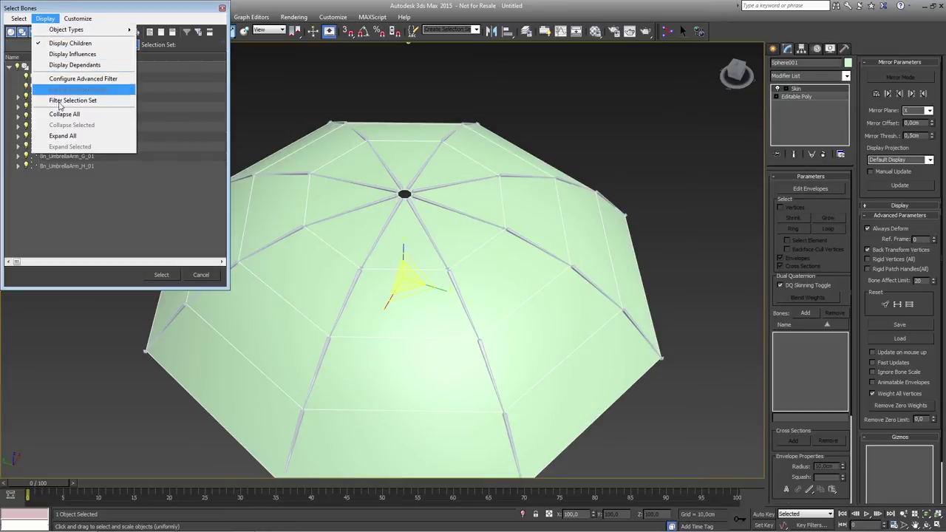
{"action": "left_click", "coordinate": [57, 45]}
- Select every bone from Be_UmbrellaArm_A_04 through Bn_UmbrellaArm_H_Under_05 and review the selected entries
{"action": "left_click", "coordinate": [43, 98]}
{"action": "scroll", "coordinate": [96, 155], "scroll_direction": "down", "scroll_amount": 12}
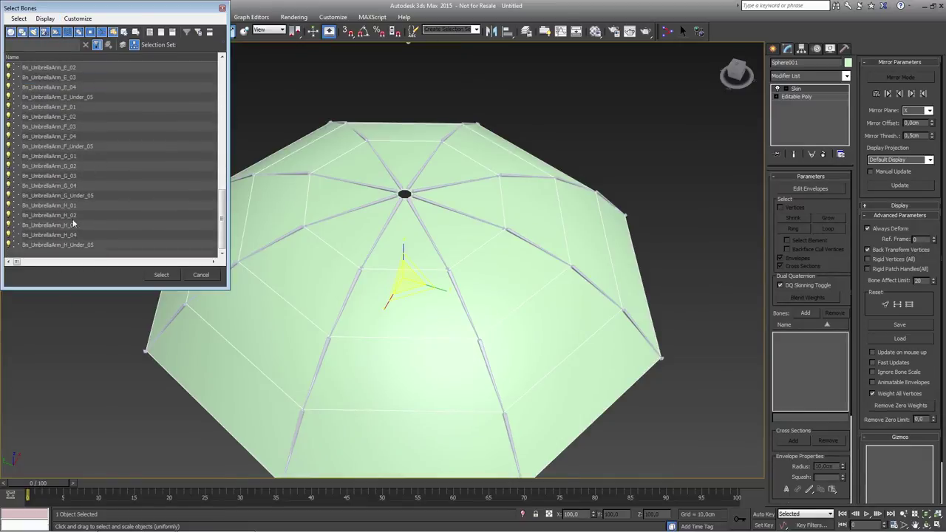
{"action": "left_click", "coordinate": [69, 246], "text": "shift"}
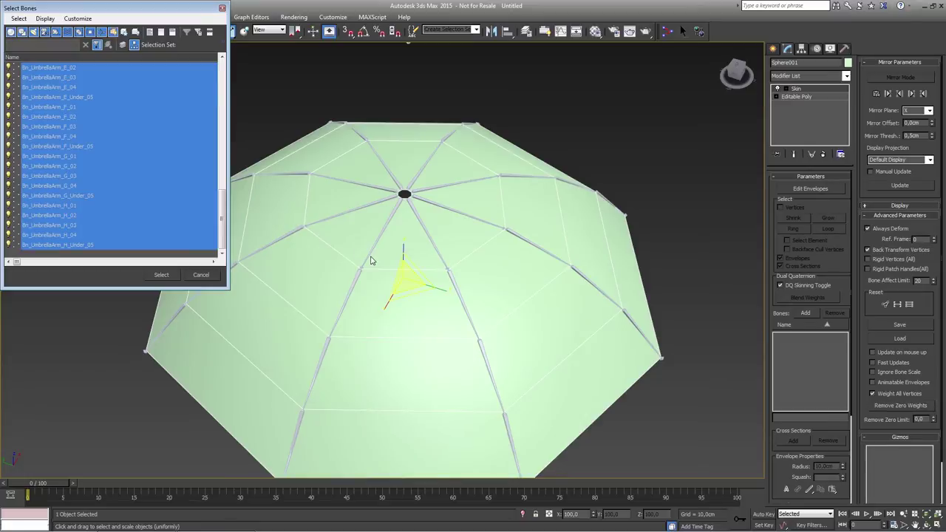
{"action": "scroll", "coordinate": [66, 166], "scroll_direction": "up", "scroll_amount": 10}
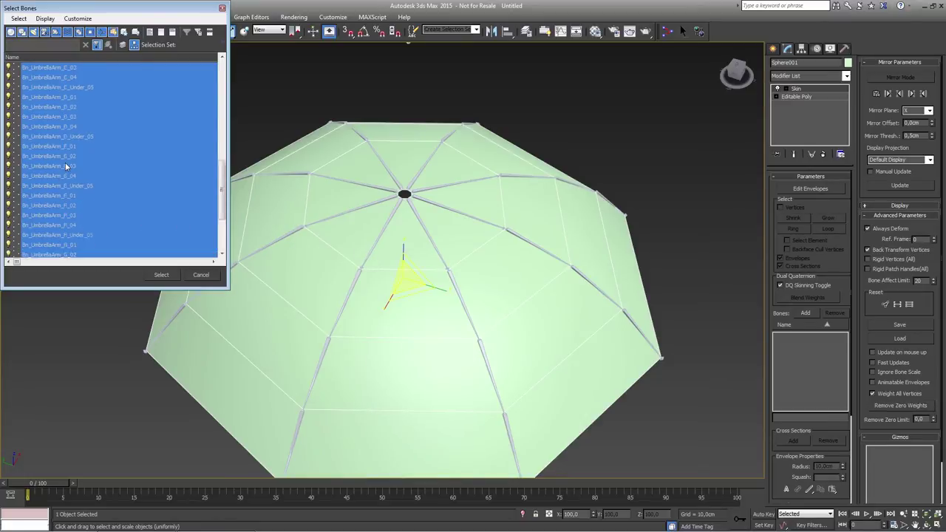
{"action": "scroll", "coordinate": [66, 167], "scroll_direction": "up", "scroll_amount": 3}
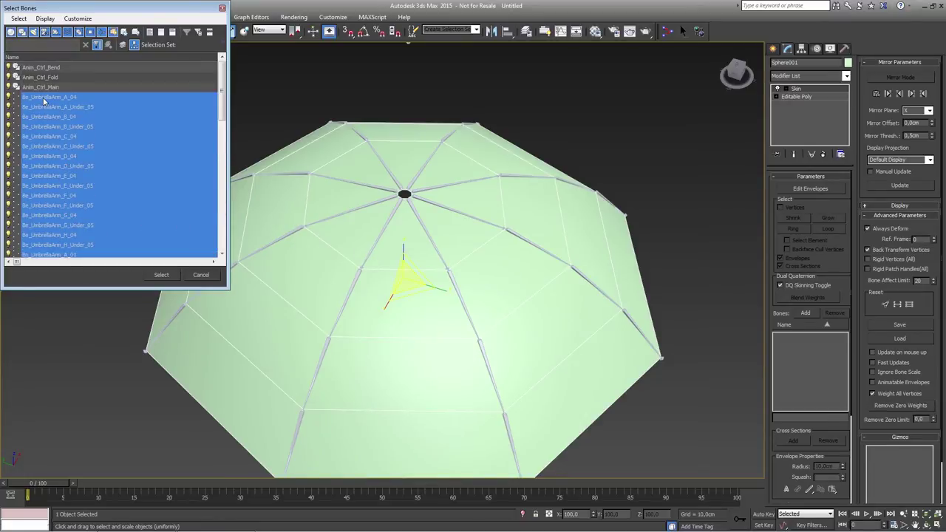
- Select Bn_UmbrellaArm_A_01 with its child bones in the list, and turn off the Select Children option
{"action": "left_click", "coordinate": [40, 225]}
{"action": "scroll", "coordinate": [63, 204], "scroll_direction": "down", "scroll_amount": 4}
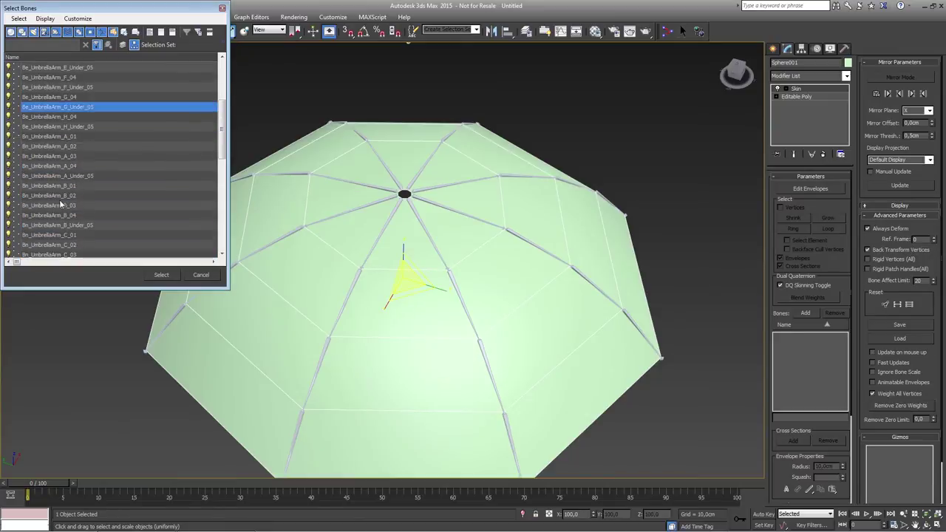
{"action": "left_click", "coordinate": [33, 126]}
{"action": "left_click", "coordinate": [35, 138]}
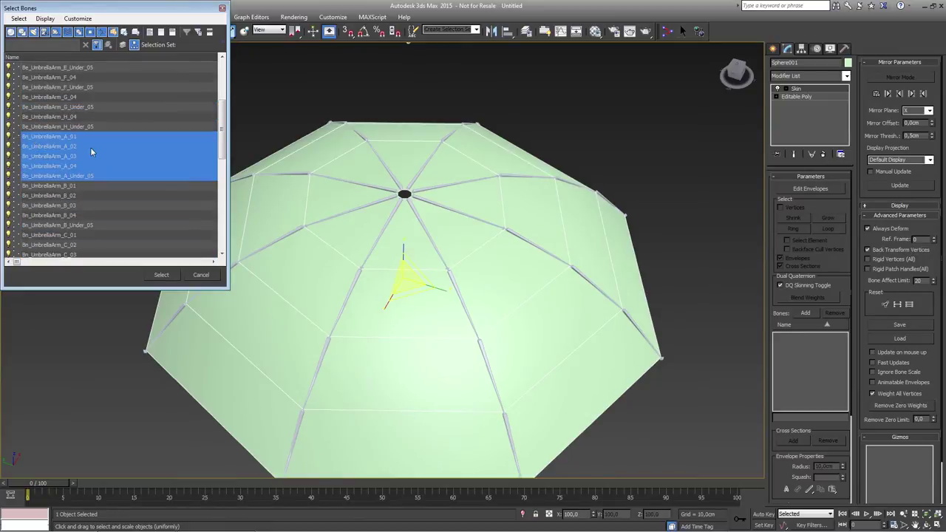
{"action": "scroll", "coordinate": [63, 148], "scroll_direction": "down", "scroll_amount": 4}
{"action": "scroll", "coordinate": [63, 148], "scroll_direction": "up", "scroll_amount": 2}
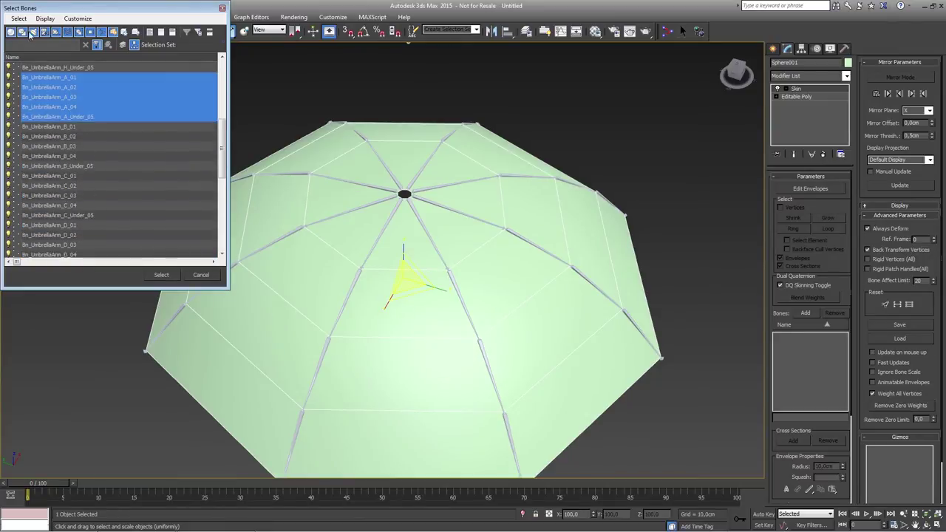
{"action": "left_click", "coordinate": [18, 17]}
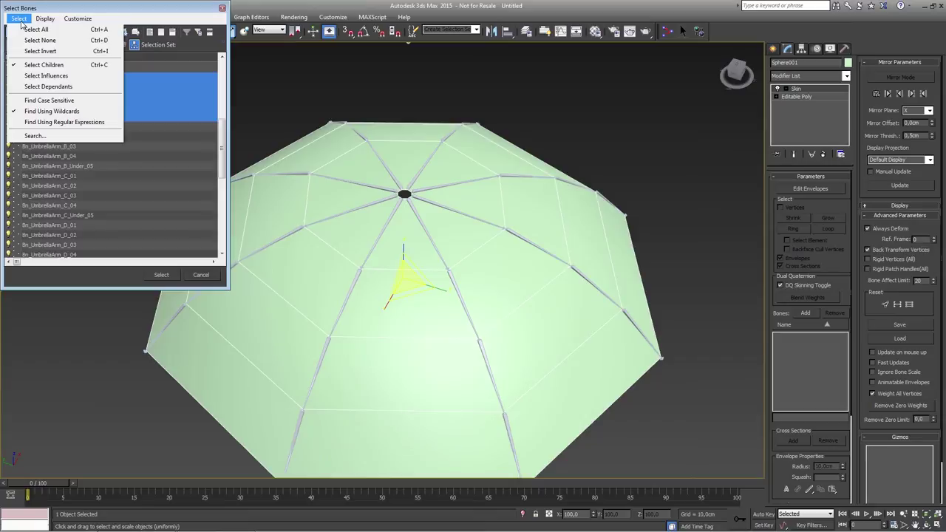
{"action": "left_click", "coordinate": [42, 66]}
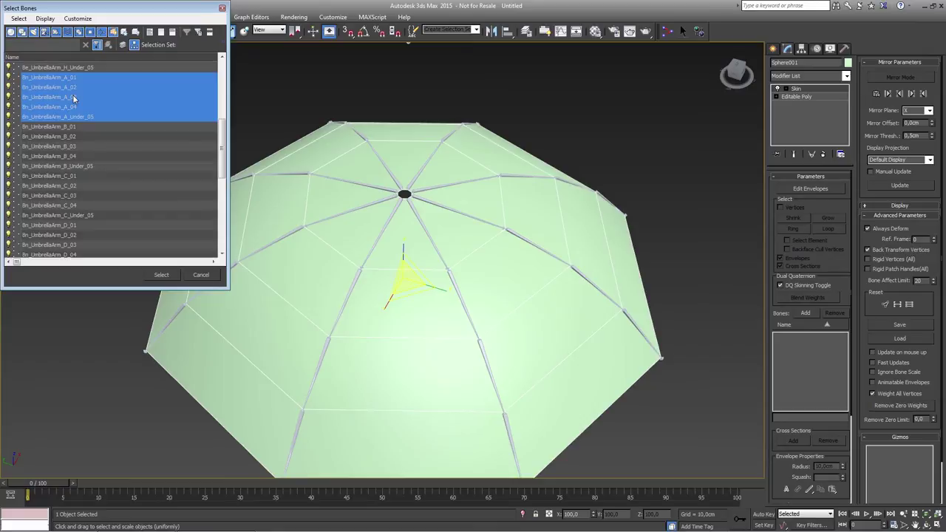
- Select the continuous range of bones from Bn_UmbrellaArm_A_01 through Bn_UmbrellaArm_H_Under_05
{"action": "left_click", "coordinate": [52, 78]}
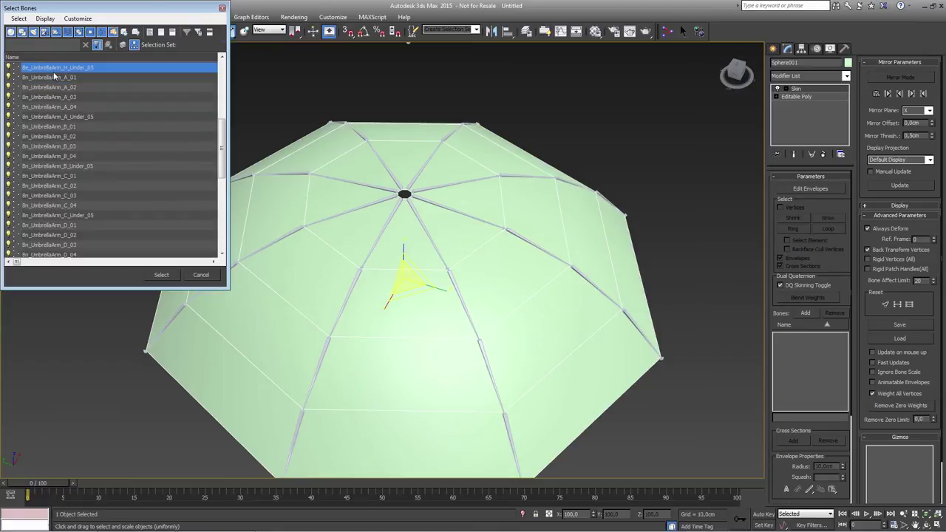
{"action": "scroll", "coordinate": [51, 147], "scroll_direction": "down", "scroll_amount": 7}
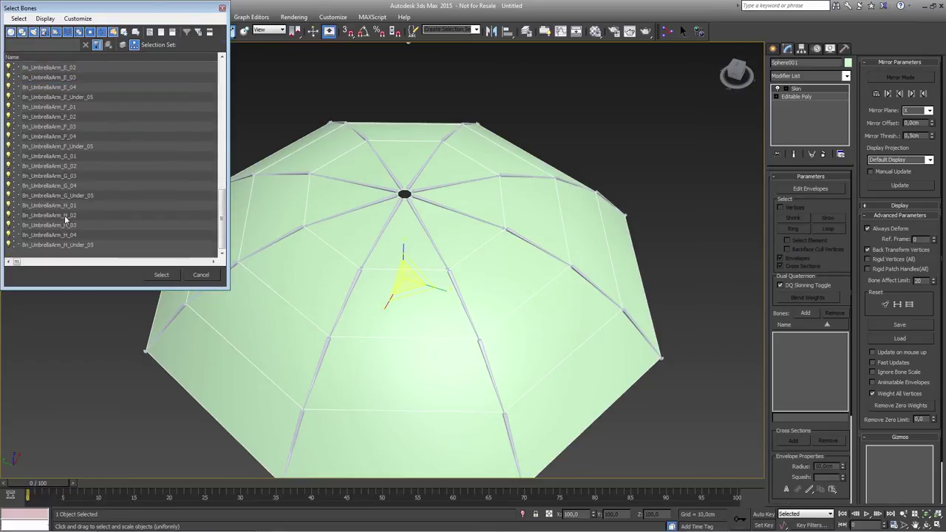
{"action": "left_click", "coordinate": [56, 245], "text": "shift"}
- Exclude the Bn Under_05 bones of arms A to H from the selection and add the remaining bones to the Skin modifier
{"action": "left_click", "coordinate": [56, 243], "text": "ctrl"}
{"action": "left_click", "coordinate": [80, 195], "text": "ctrl"}
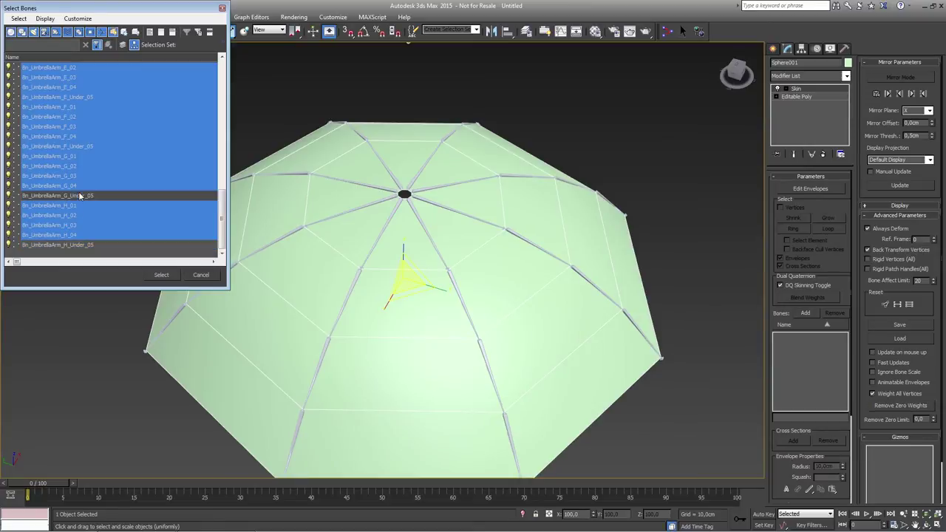
{"action": "left_click", "coordinate": [82, 147], "text": "ctrl"}
{"action": "scroll", "coordinate": [78, 170], "scroll_direction": "up", "scroll_amount": 4}
{"action": "left_click", "coordinate": [81, 215], "text": "ctrl"}
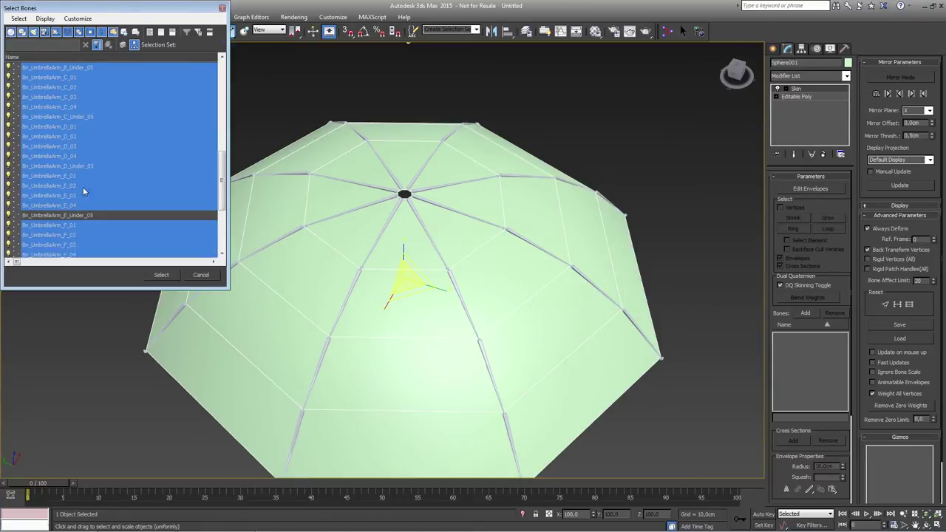
{"action": "left_click", "coordinate": [83, 165], "text": "ctrl"}
{"action": "left_click", "coordinate": [84, 116], "text": "ctrl"}
{"action": "scroll", "coordinate": [85, 170], "scroll_direction": "up", "scroll_amount": 3}
{"action": "left_click", "coordinate": [90, 157], "text": "ctrl"}
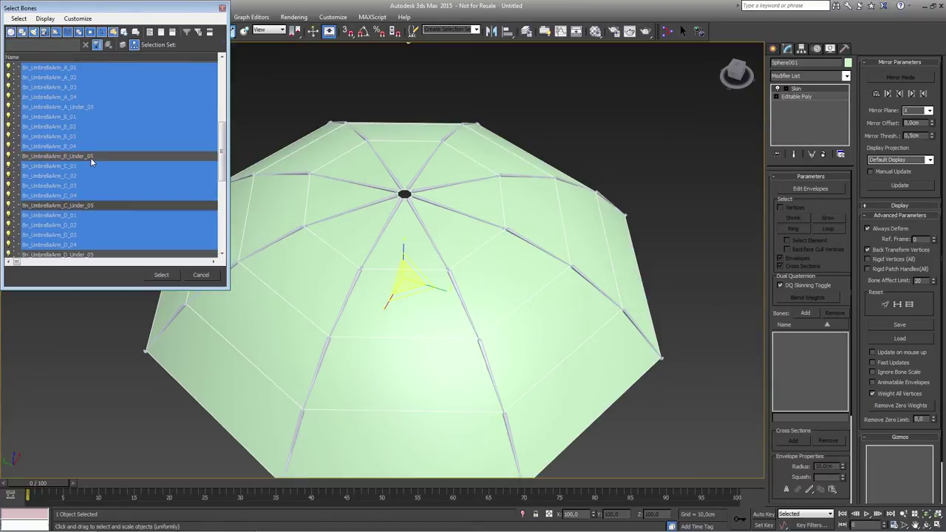
{"action": "left_click", "coordinate": [91, 110], "text": "ctrl"}
{"action": "scroll", "coordinate": [96, 171], "scroll_direction": "up", "scroll_amount": 3}
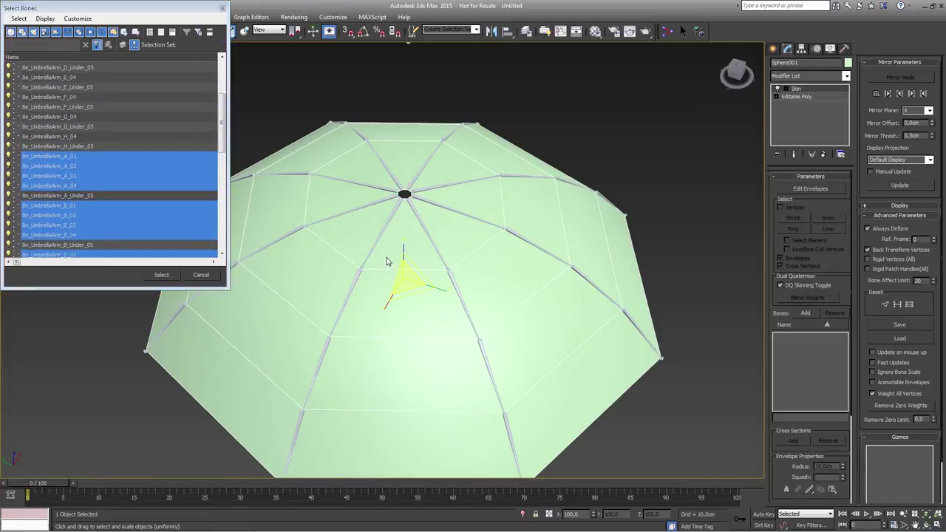
{"action": "left_click", "coordinate": [162, 275]}
- Check the canopy from underneath, try rotating Anim_Ctrl_Bend to test the skinning, and select Anim_Ctrl_Fold for moving
{"action": "middle_click_drag", "start_coordinate": [328, 277], "coordinate": [385, 231], "text": "alt"}
{"action": "scroll", "coordinate": [385, 230], "scroll_direction": "up", "scroll_amount": 5}
{"action": "middle_click_drag", "start_coordinate": [514, 332], "coordinate": [451, 276]}
{"action": "scroll", "coordinate": [466, 264], "scroll_direction": "down", "scroll_amount": 4}
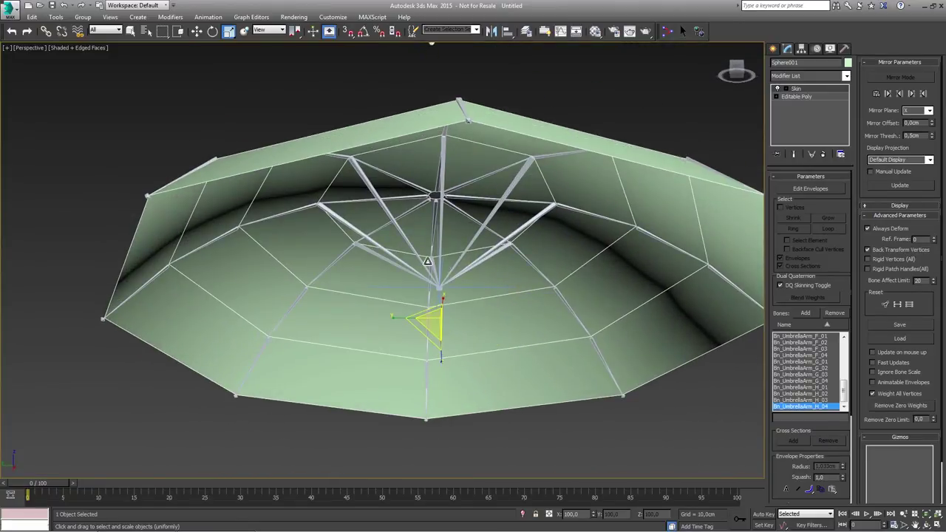
{"action": "left_click", "coordinate": [667, 116]}
{"action": "middle_click_drag", "start_coordinate": [476, 216], "coordinate": [480, 256], "text": "alt"}
{"action": "scroll", "coordinate": [478, 267], "scroll_direction": "down", "scroll_amount": 5}
{"action": "middle_click_drag", "start_coordinate": [422, 174], "coordinate": [406, 154], "text": "alt"}
{"action": "left_click", "coordinate": [422, 166]}
{"action": "key", "text": "e"}
{"action": "left_click_drag", "start_coordinate": [403, 154], "coordinate": [426, 242]}
{"action": "left_click", "coordinate": [431, 195]}
{"action": "key", "text": "w"}
{"action": "middle_click_drag", "start_coordinate": [428, 272], "coordinate": [419, 248], "text": "alt"}
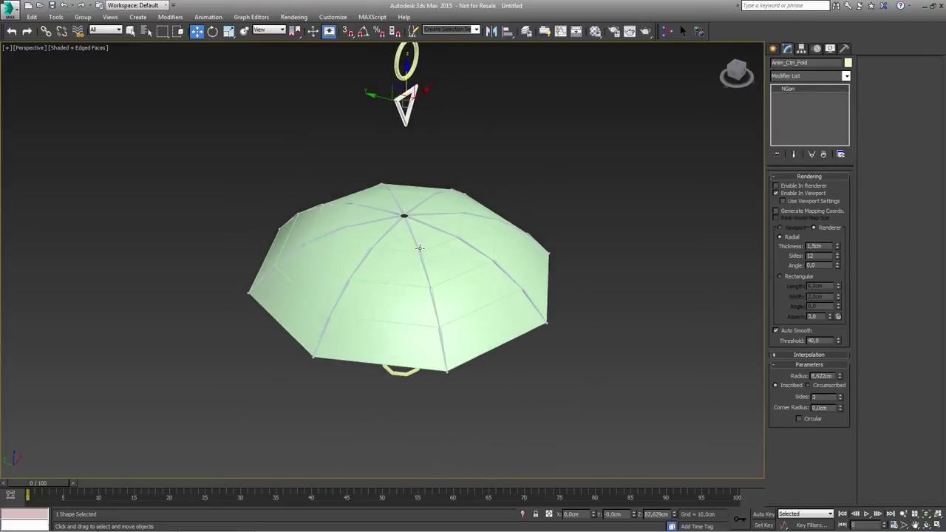
- Add an Edit Poly modifier above Skin on the canopy mesh Sphere001 and enter its Edge sub-object level
{"action": "scroll", "coordinate": [419, 249], "scroll_direction": "up", "scroll_amount": 3}
{"action": "left_click", "coordinate": [456, 274]}
{"action": "mouse_move", "coordinate": [436, 247]}
{"action": "middle_mouse_down", "text": "alt"}
{"action": "mouse_move", "coordinate": [435, 222]}
{"action": "mouse_move", "coordinate": [439, 238]}
{"action": "middle_mouse_up", "text": "alt"}
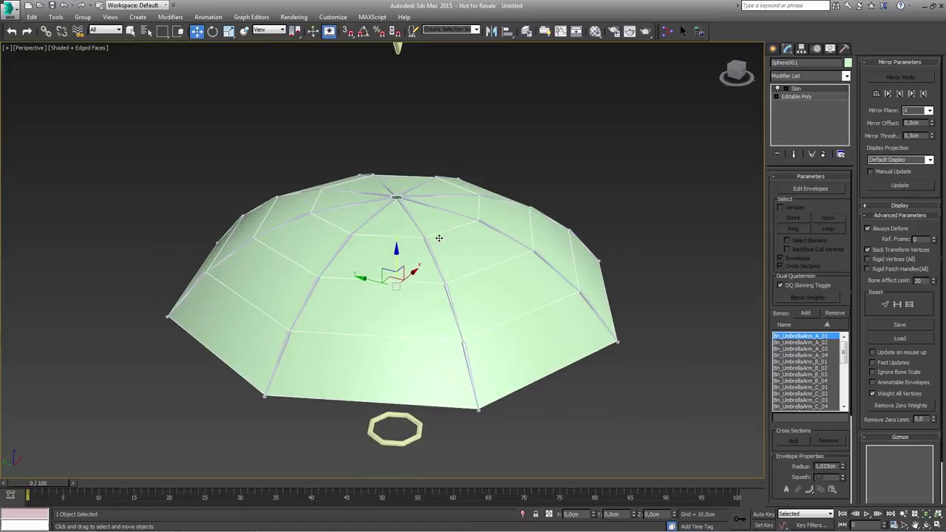
{"action": "left_click", "coordinate": [827, 76]}
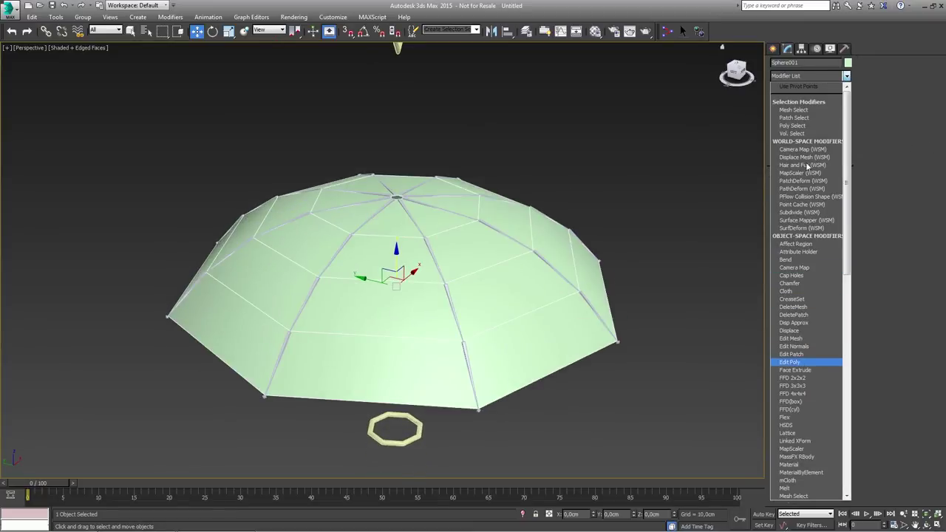
{"action": "left_click", "coordinate": [791, 361]}
{"action": "left_click", "coordinate": [802, 104]}
- Isolate the canopy and select all its radial edges running from the centre to the rim, using Ring and Loop
{"action": "double_click", "coordinate": [452, 227]}
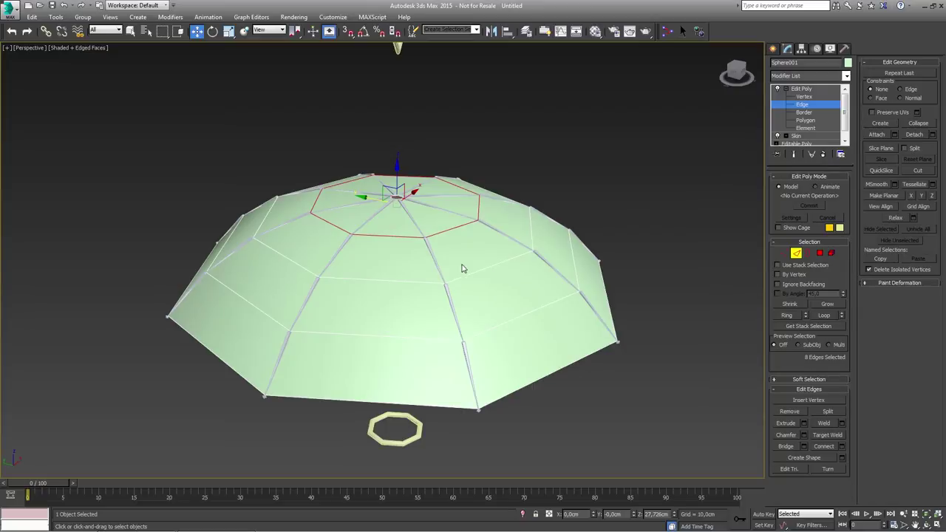
{"action": "middle_click_drag", "start_coordinate": [467, 204], "coordinate": [461, 223]}
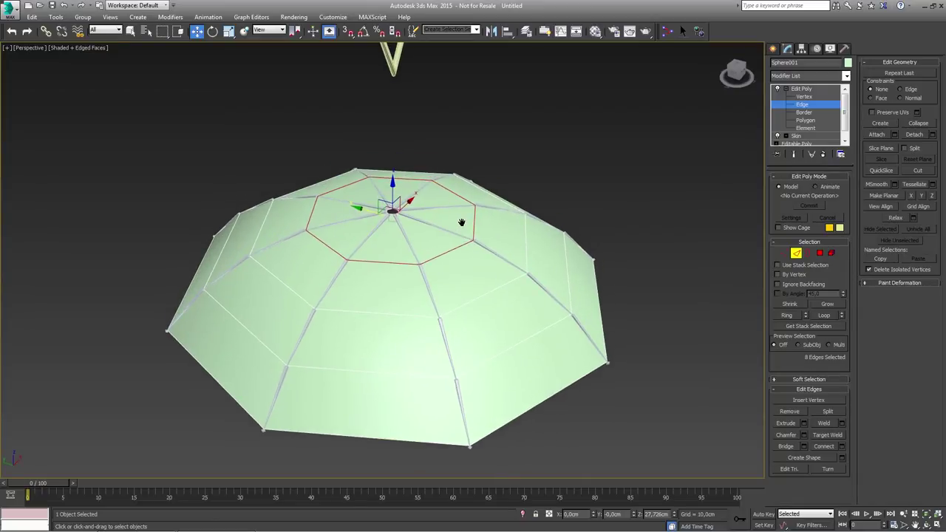
{"action": "scroll", "coordinate": [461, 223], "scroll_direction": "up", "scroll_amount": 5}
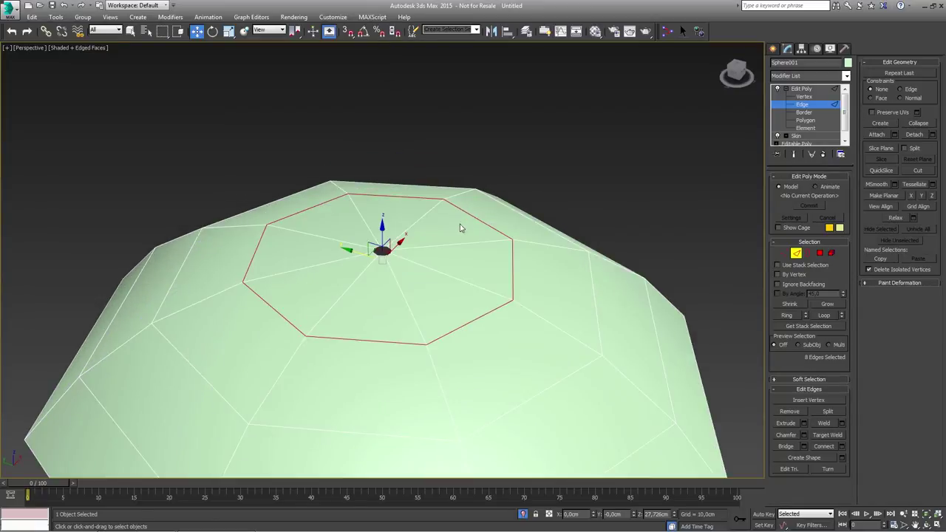
{"action": "scroll", "coordinate": [420, 226], "scroll_direction": "down", "scroll_amount": 5}
{"action": "left_click", "coordinate": [417, 278]}
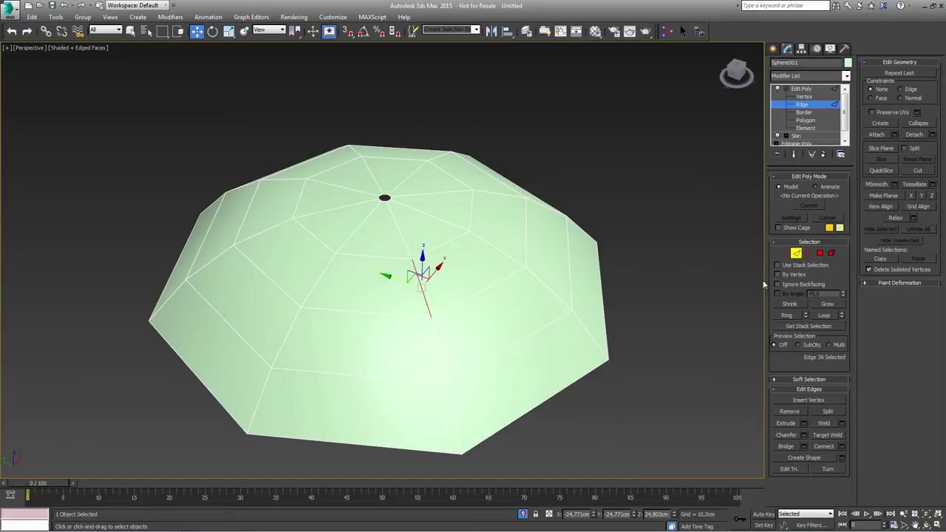
{"action": "left_click", "coordinate": [788, 316]}
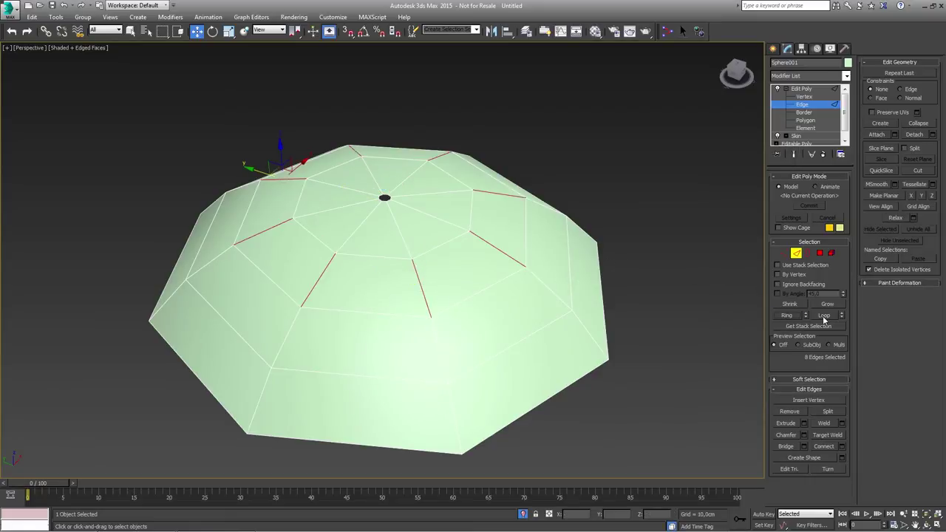
{"action": "middle_click_drag", "start_coordinate": [477, 266], "coordinate": [470, 291], "text": "alt"}
{"action": "left_click", "coordinate": [813, 316]}
{"action": "middle_click_drag", "start_coordinate": [390, 310], "coordinate": [492, 269], "text": "alt"}
{"action": "scroll", "coordinate": [488, 273], "scroll_direction": "up", "scroll_amount": 3}
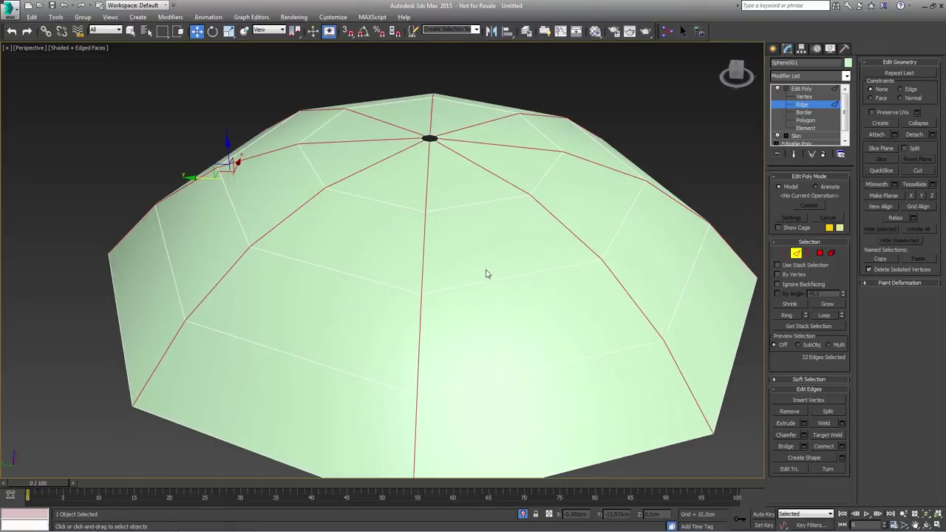
- Chamfer the selected radial edges by about 0.358 cm with 2 segments
{"action": "left_click", "coordinate": [804, 436]}
{"action": "middle_click_drag", "start_coordinate": [452, 246], "coordinate": [463, 267], "text": "alt"}
{"action": "left_click_drag", "start_coordinate": [390, 281], "coordinate": [384, 309]}
{"action": "left_click", "coordinate": [389, 293]}
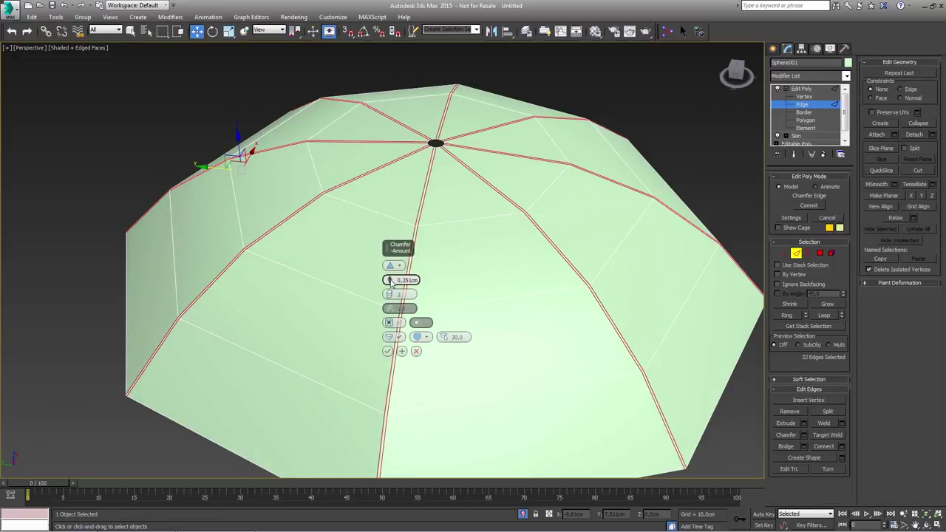
{"action": "left_click_drag", "start_coordinate": [390, 283], "coordinate": [390, 277]}
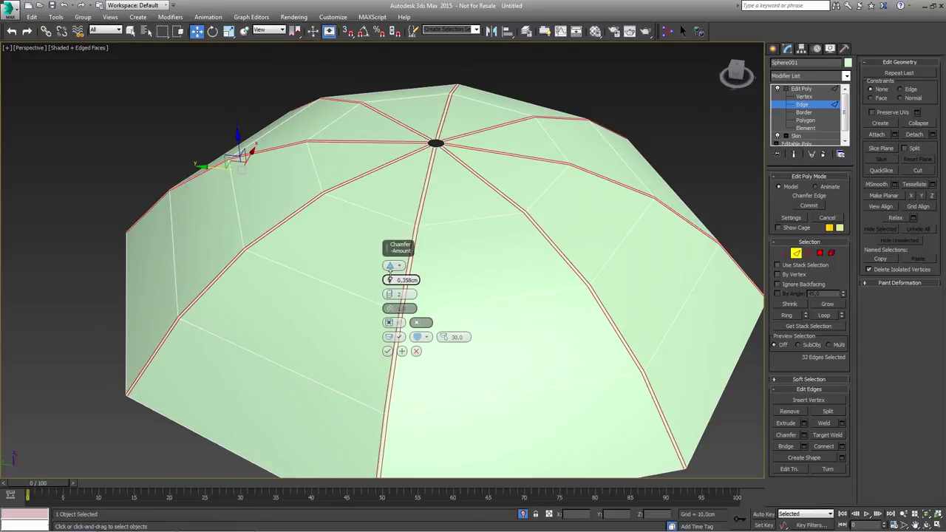
{"action": "left_click", "coordinate": [386, 351]}
{"action": "scroll", "coordinate": [497, 219], "scroll_direction": "down", "scroll_amount": 3}
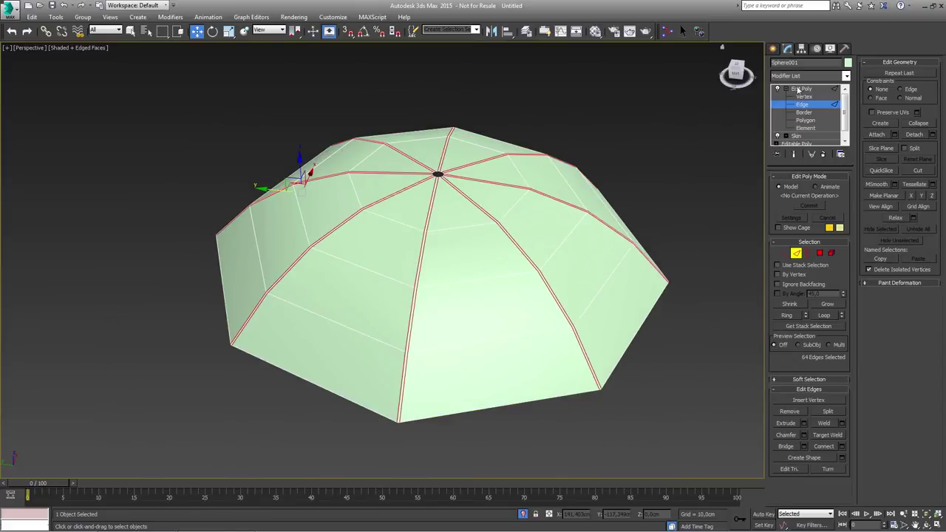
- Leave Edge level, add a TurboSmooth modifier to the canopy with increased iterations, and deselect the mesh
{"action": "left_click", "coordinate": [797, 88]}
{"action": "left_click", "coordinate": [791, 77]}
{"action": "key", "text": "t"}
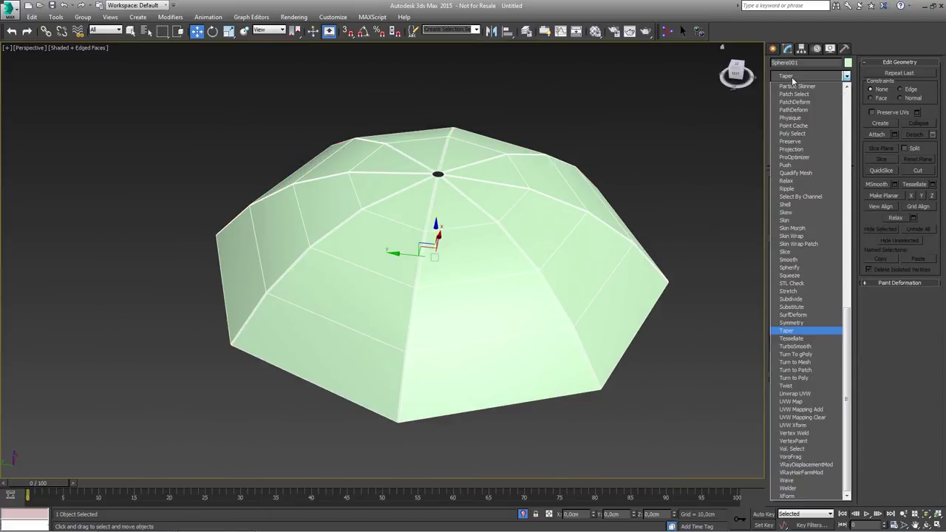
{"action": "left_click", "coordinate": [804, 347]}
{"action": "left_click", "coordinate": [842, 190]}
{"action": "left_click", "coordinate": [653, 145]}
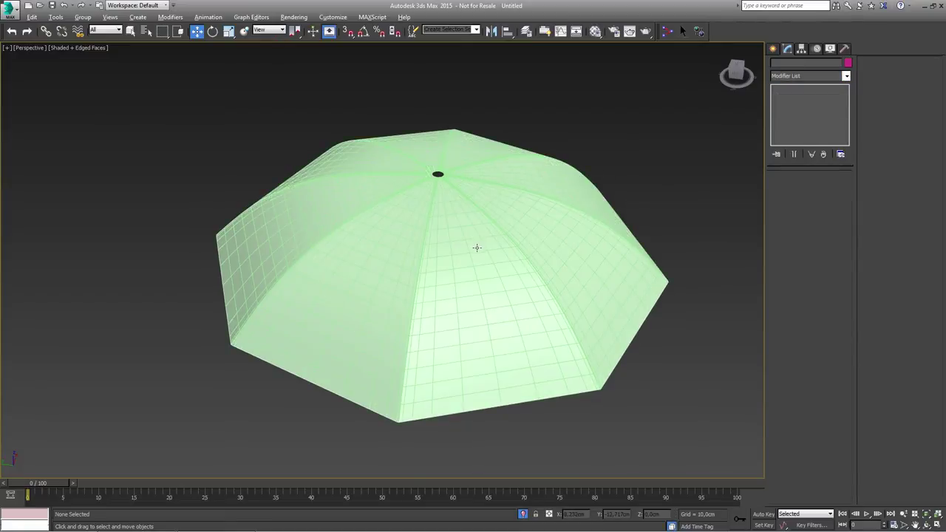
- Turn off the edged-faces display and end the isolation of the canopy
{"action": "key", "text": "F4"}
{"action": "mouse_move", "coordinate": [475, 248]}
{"action": "middle_mouse_down", "text": "alt"}
{"action": "mouse_move", "coordinate": [467, 289]}
{"action": "mouse_move", "coordinate": [480, 231]}
{"action": "middle_mouse_up", "text": "alt"}
{"action": "right_click", "coordinate": [479, 231]}
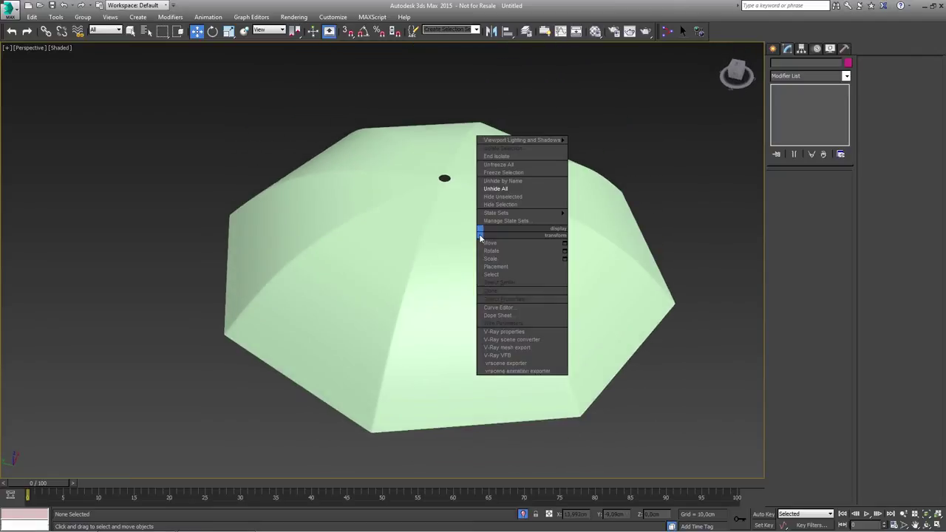
{"action": "left_click", "coordinate": [507, 156]}
- Test the smoothed canopy by rotating the circular bend control and moving the triangular fold control
{"action": "middle_click_drag", "start_coordinate": [431, 182], "coordinate": [410, 223]}
{"action": "scroll", "coordinate": [418, 241], "scroll_direction": "down", "scroll_amount": 3}
{"action": "left_click", "coordinate": [381, 162]}
{"action": "key", "text": "e"}
{"action": "left_click_drag", "start_coordinate": [371, 147], "coordinate": [398, 217]}
{"action": "left_click", "coordinate": [390, 186]}
{"action": "key", "text": "w"}
{"action": "mouse_move", "coordinate": [391, 178]}
{"action": "left_mouse_down"}
{"action": "mouse_move", "coordinate": [389, 231]}
{"action": "mouse_move", "coordinate": [392, 135]}
{"action": "mouse_move", "coordinate": [394, 188]}
{"action": "left_mouse_up"}
{"action": "right_click", "coordinate": [395, 188]}
{"action": "middle_click_drag", "start_coordinate": [400, 319], "coordinate": [403, 280], "text": "alt"}
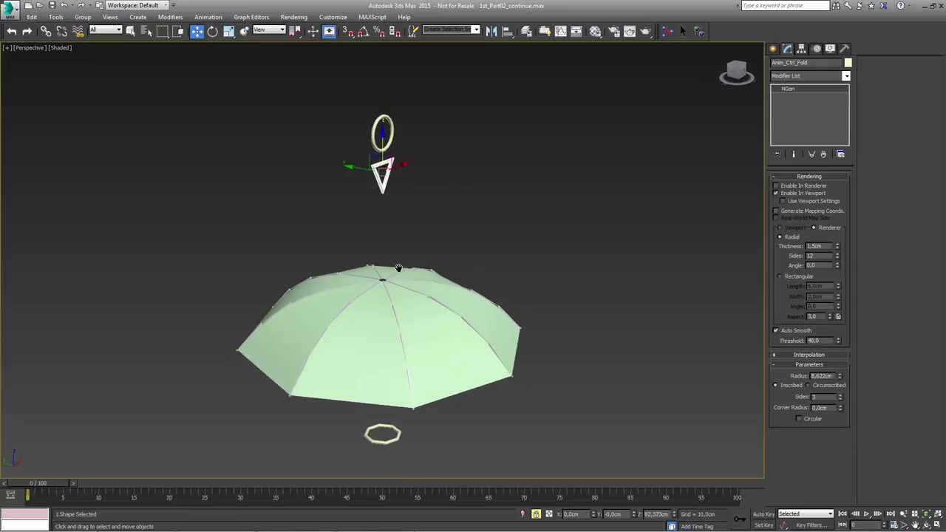
{"action": "middle_click_drag", "start_coordinate": [398, 268], "coordinate": [397, 267], "text": "alt"}
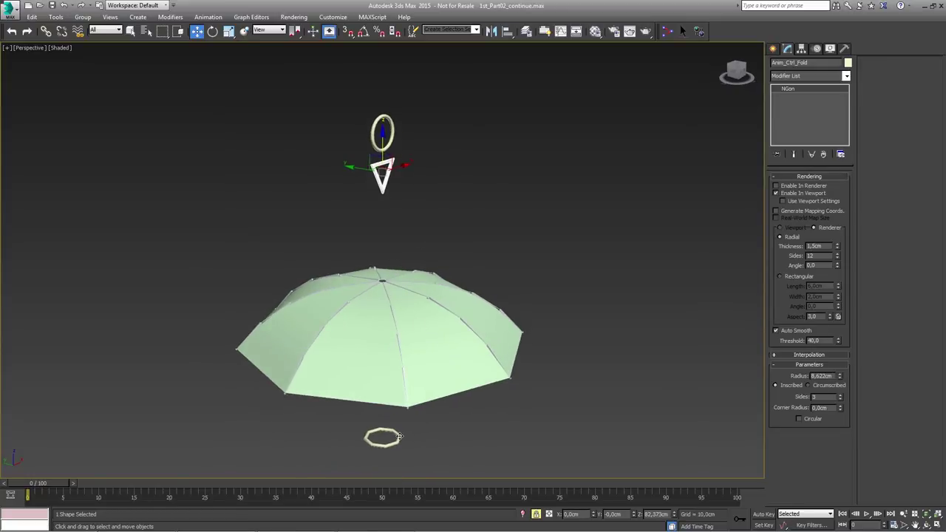
- Select the bend and fold controls above the umbrella and apply Transform To Zero to them
{"action": "key", "text": "q"}
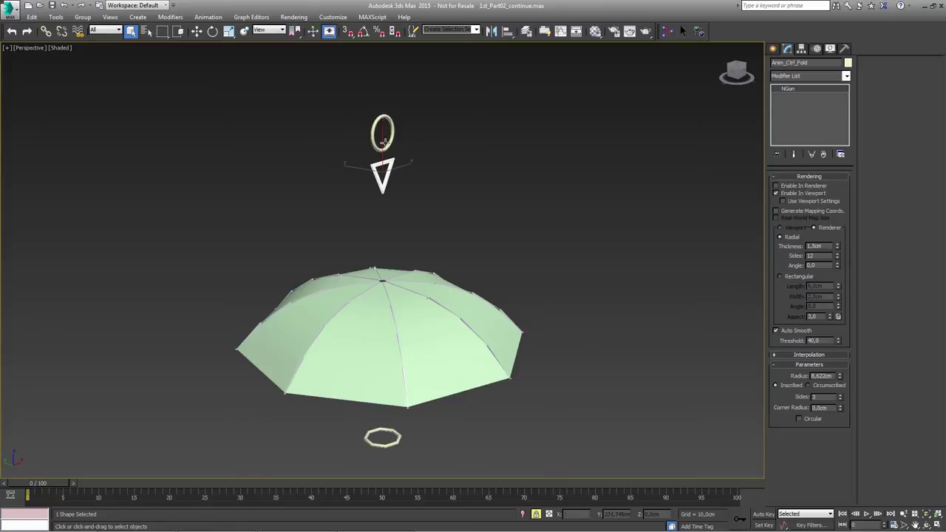
{"action": "left_click", "coordinate": [388, 147]}
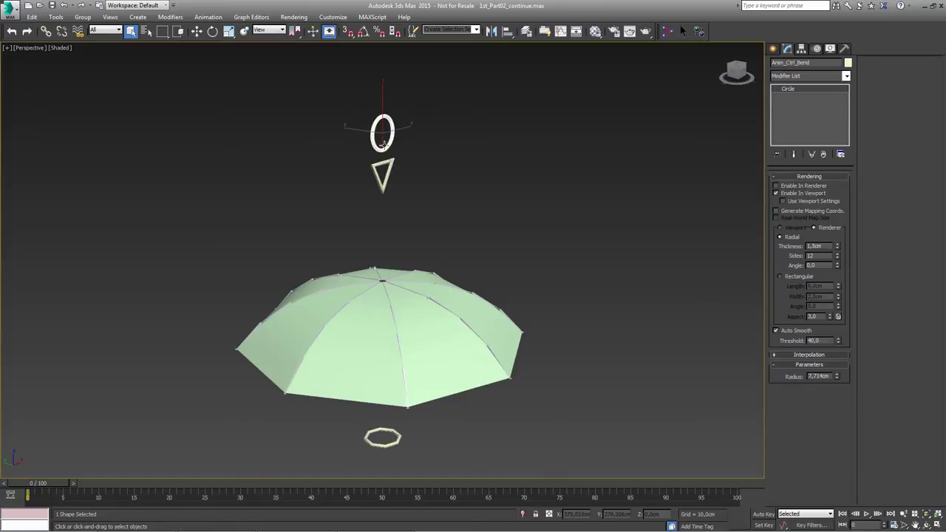
{"action": "left_click", "coordinate": [386, 441], "text": "ctrl"}
{"action": "left_click", "coordinate": [385, 186], "text": "ctrl"}
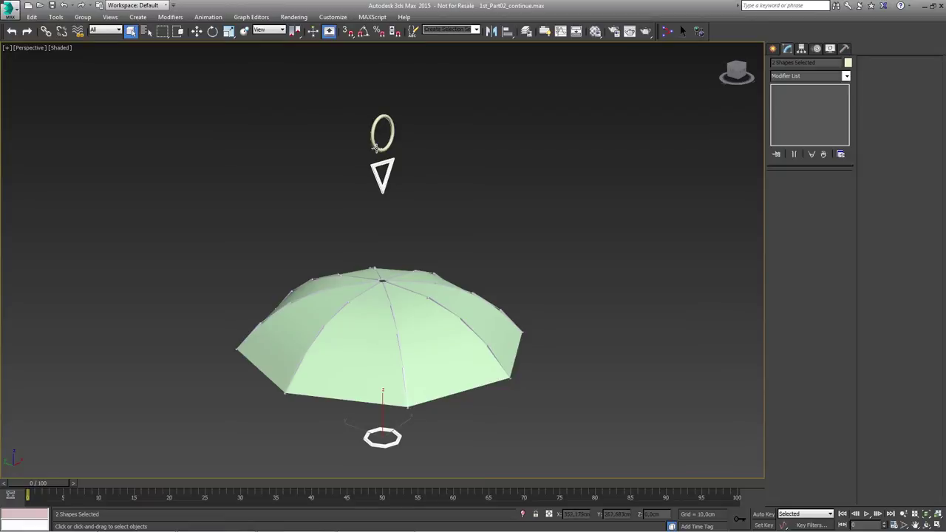
{"action": "mouse_move", "coordinate": [388, 192]}
{"action": "middle_mouse_down", "text": "alt"}
{"action": "mouse_move", "coordinate": [388, 203]}
{"action": "mouse_move", "coordinate": [394, 186]}
{"action": "mouse_move", "coordinate": [394, 202]}
{"action": "middle_mouse_up", "text": "alt"}
{"action": "left_click_drag", "start_coordinate": [401, 200], "coordinate": [360, 128]}
{"action": "middle_click_drag", "start_coordinate": [414, 167], "coordinate": [412, 172], "text": "alt"}
{"action": "right_click", "coordinate": [371, 144], "text": "alt"}
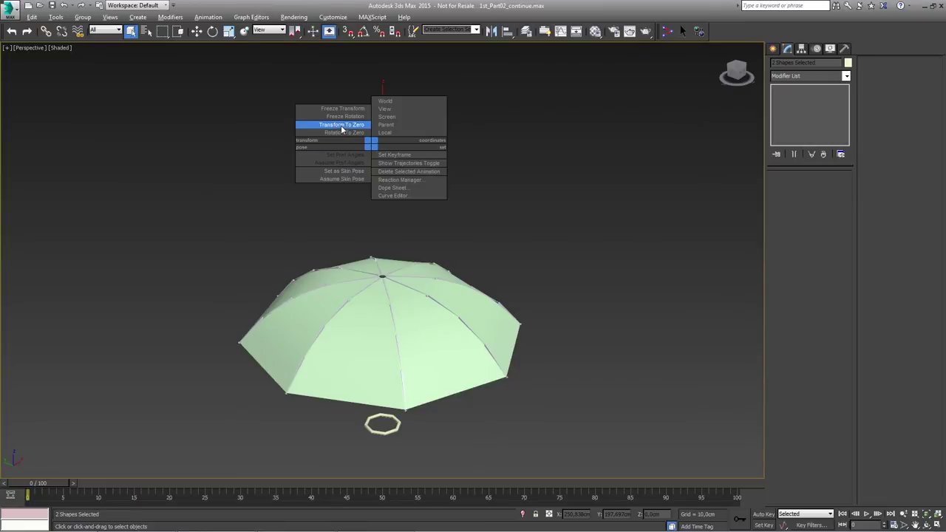
{"action": "left_click", "coordinate": [473, 206]}
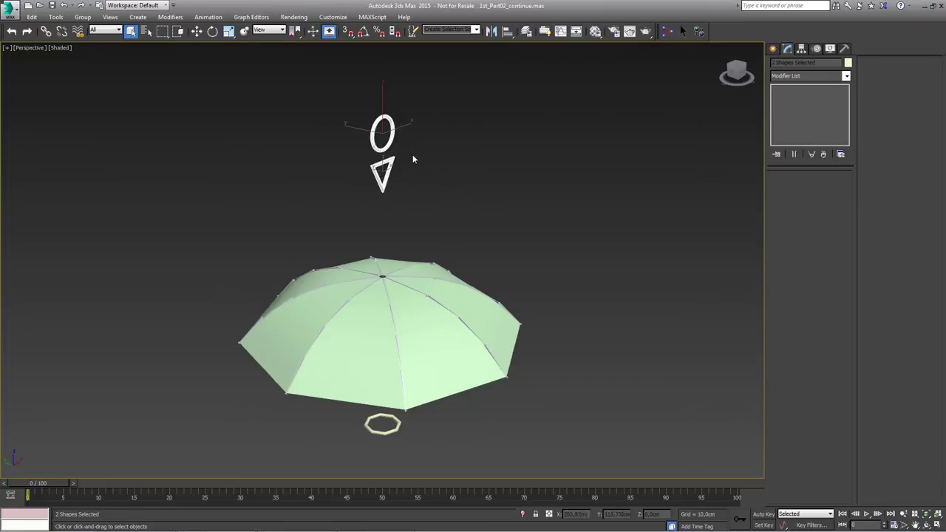
{"action": "right_click", "coordinate": [371, 165], "text": "alt"}
{"action": "left_click", "coordinate": [341, 147]}
- Add the octagonal control below the canopy to the selection, then try rotating only Anim_Ctrl_Bend
{"action": "left_click", "coordinate": [366, 427], "text": "ctrl"}
{"action": "mouse_move", "coordinate": [377, 378]}
{"action": "middle_mouse_down", "text": "alt"}
{"action": "mouse_move", "coordinate": [390, 322]}
{"action": "mouse_move", "coordinate": [390, 379]}
{"action": "middle_mouse_up", "text": "alt"}
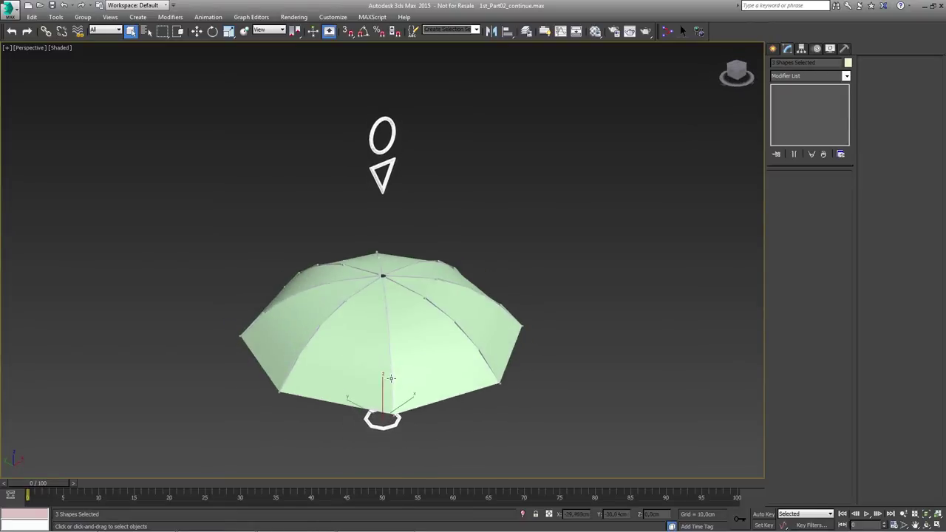
{"action": "right_click", "coordinate": [384, 248], "text": "alt"}
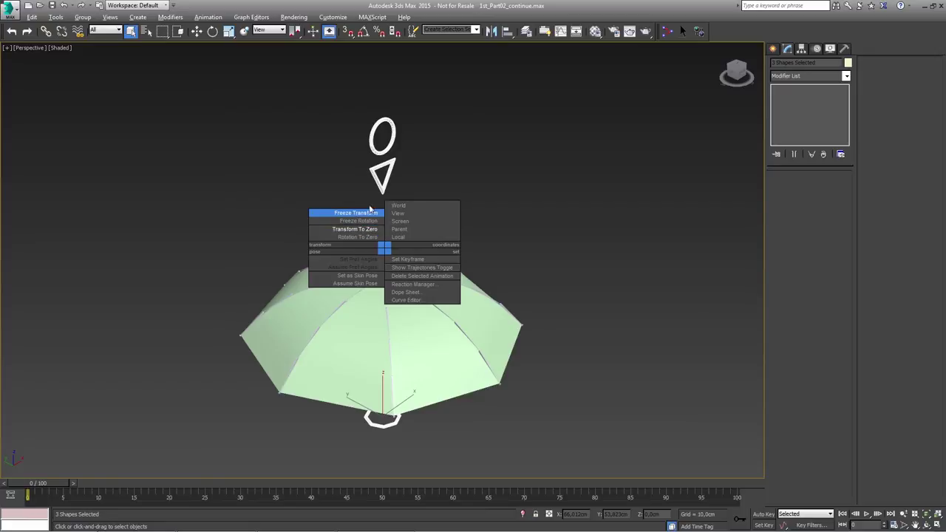
{"action": "left_click", "coordinate": [373, 148]}
{"action": "key", "text": "e"}
{"action": "left_click_drag", "start_coordinate": [365, 96], "coordinate": [362, 124]}
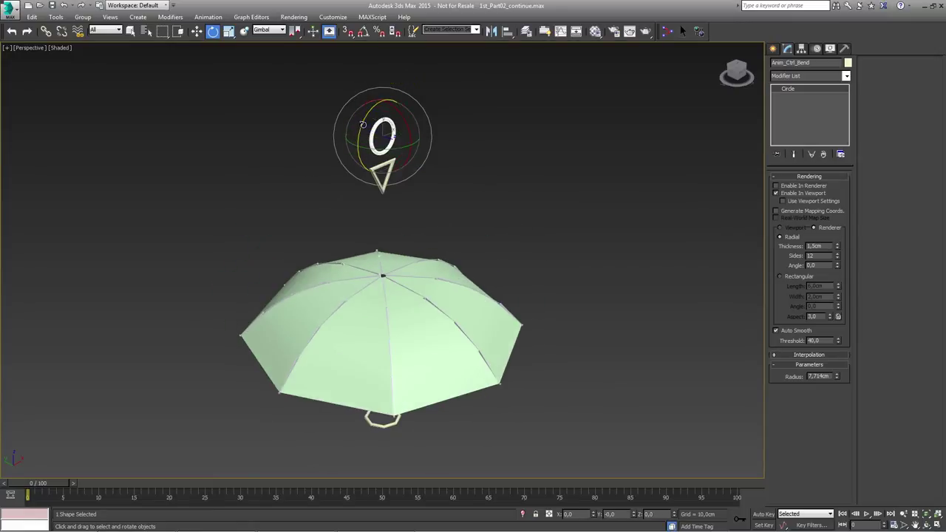
- Add the triangular and octagonal controls to the selection and apply Freeze Transform to all three, accepting the controller replacement
{"action": "left_click", "coordinate": [375, 176], "text": "ctrl"}
{"action": "left_click", "coordinate": [387, 424], "text": "ctrl"}
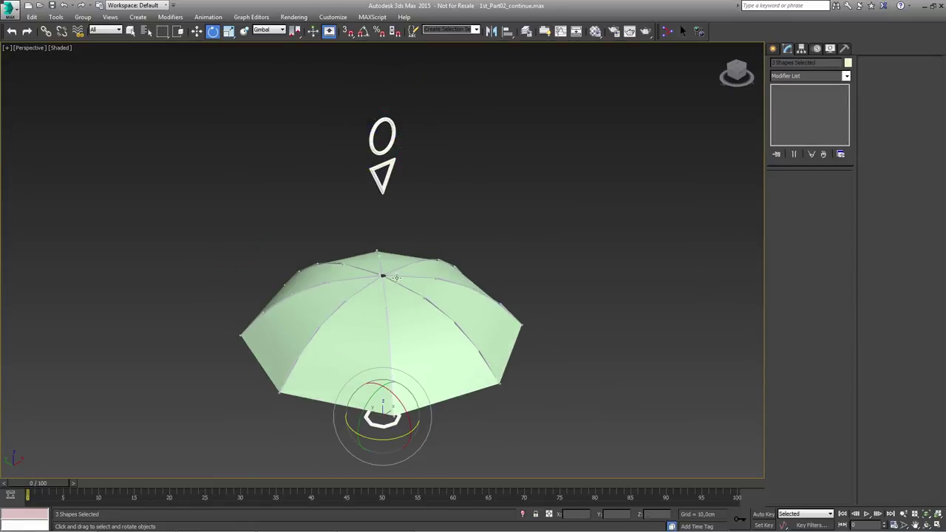
{"action": "right_click", "coordinate": [361, 202], "text": "alt"}
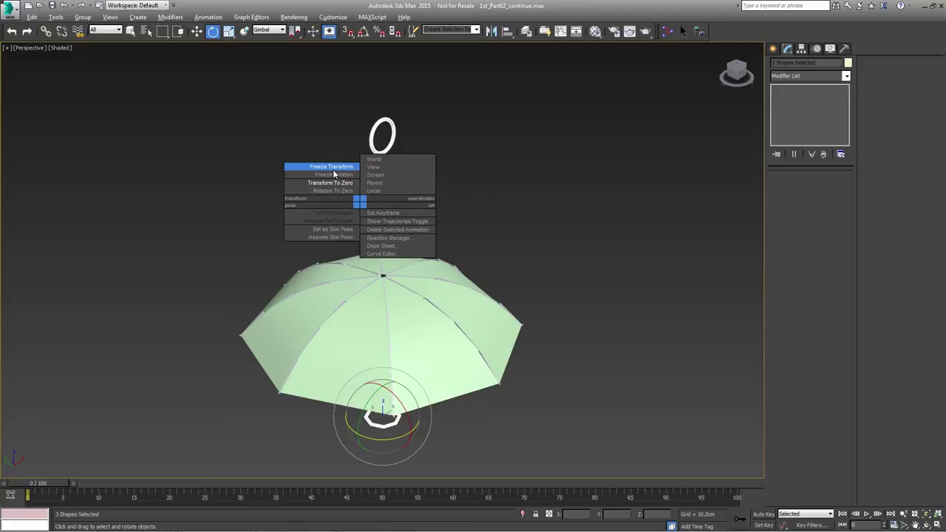
{"action": "left_click", "coordinate": [329, 167]}
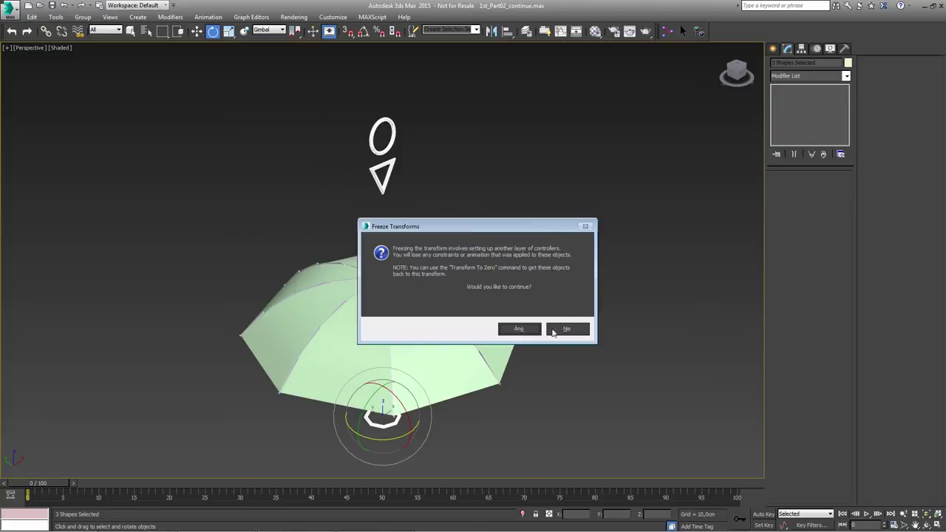
{"action": "left_click", "coordinate": [523, 329]}
- Apply Transform To Zero to the bend and fold controls together, then once more to Anim_Ctrl_Fold alone
{"action": "left_click_drag", "start_coordinate": [410, 199], "coordinate": [336, 114]}
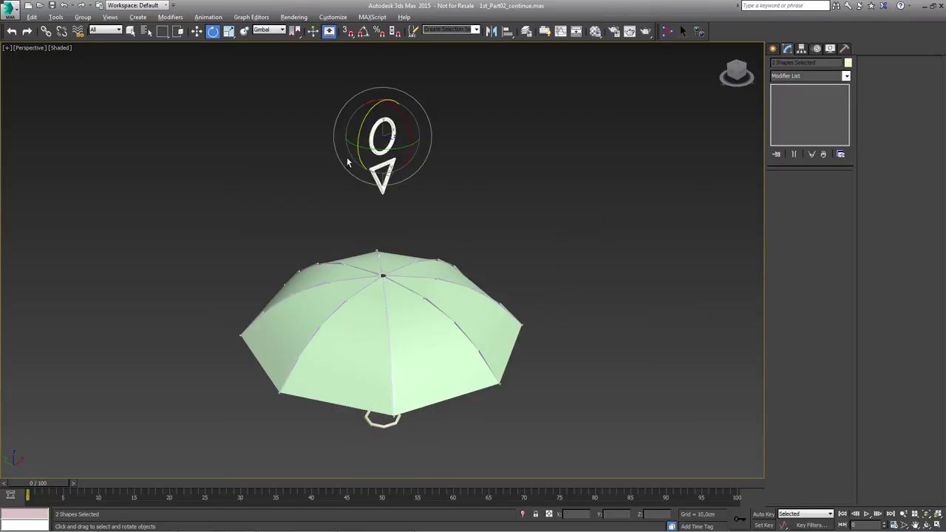
{"action": "right_click", "coordinate": [343, 155], "text": "alt"}
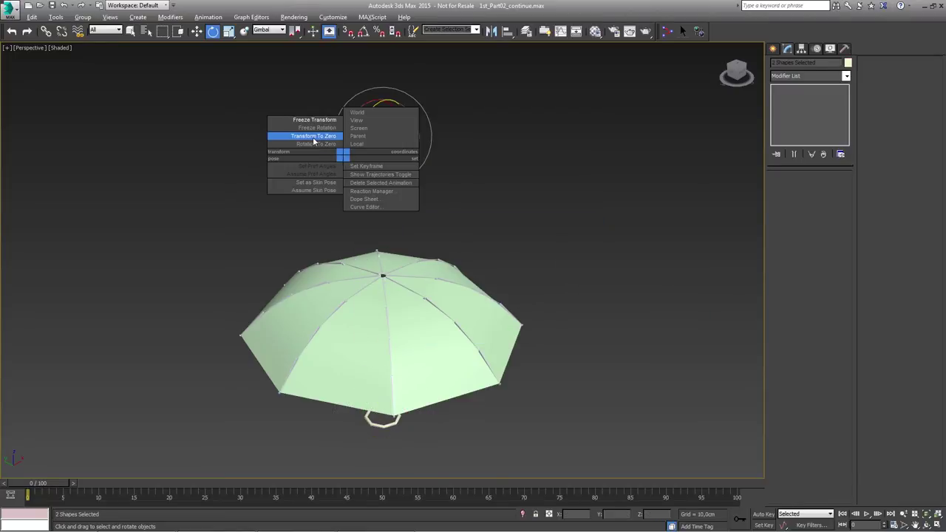
{"action": "left_click", "coordinate": [314, 137]}
{"action": "left_click", "coordinate": [293, 174]}
{"action": "left_click", "coordinate": [370, 175]}
{"action": "right_click", "coordinate": [345, 171], "text": "alt"}
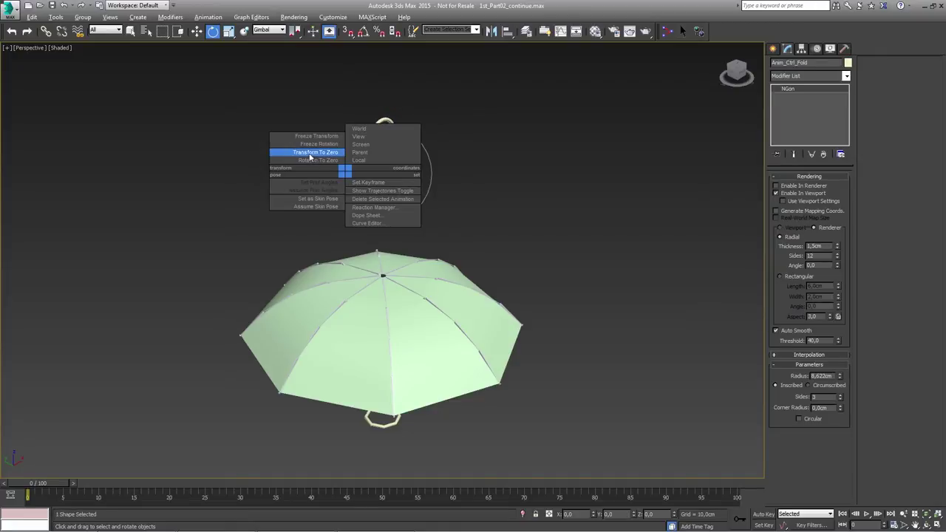
{"action": "left_click", "coordinate": [311, 155]}
- Test moving the triangular fold control vertically, then select the circular bend control for rotation
{"action": "left_click", "coordinate": [396, 202]}
{"action": "middle_click_drag", "start_coordinate": [412, 208], "coordinate": [411, 186], "text": "alt"}
{"action": "key", "text": "w"}
{"action": "left_click", "coordinate": [389, 147]}
{"action": "left_click_drag", "start_coordinate": [384, 132], "coordinate": [364, 108]}
{"action": "left_click", "coordinate": [374, 132]}
{"action": "key", "text": "e"}
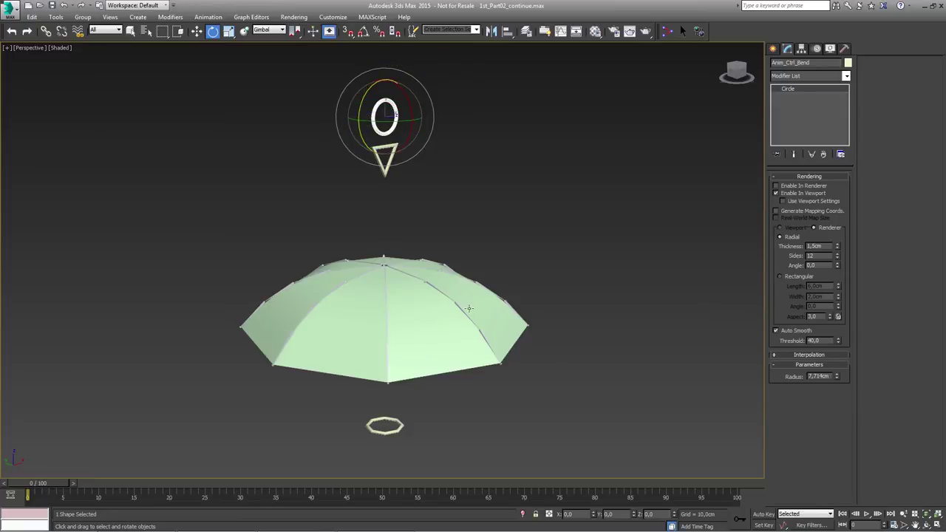
- Wire Anim_Ctrl_Bend's Rotation Z to Rotation Y of bones bn*02 bn*03 bn*04 and close the parameter wiring dialog
{"action": "left_click", "coordinate": [698, 32]}
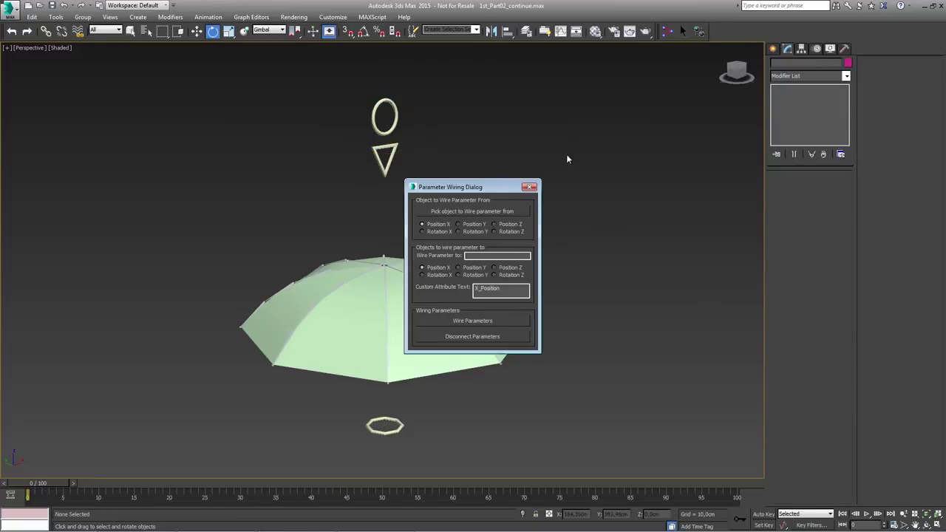
{"action": "left_click_drag", "start_coordinate": [462, 188], "coordinate": [591, 107]}
{"action": "left_click", "coordinate": [577, 132]}
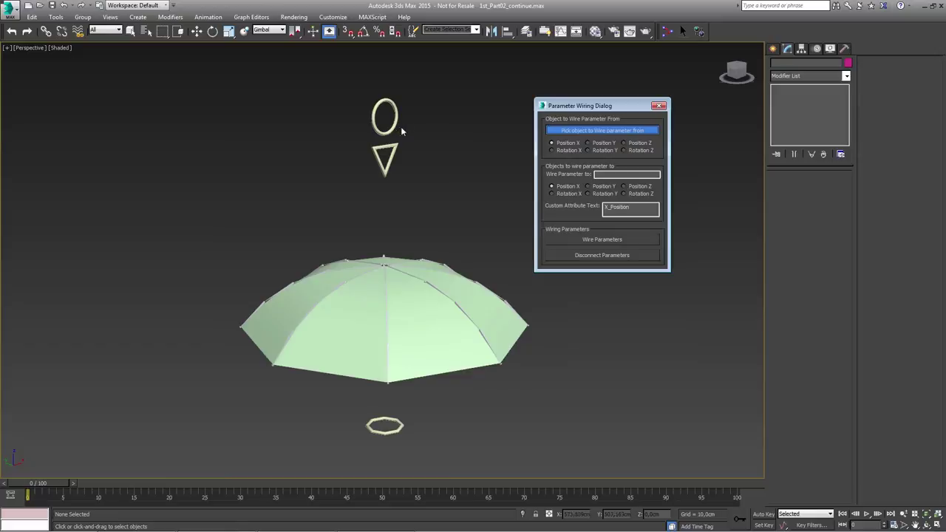
{"action": "left_click", "coordinate": [399, 119]}
{"action": "left_click", "coordinate": [625, 175]}
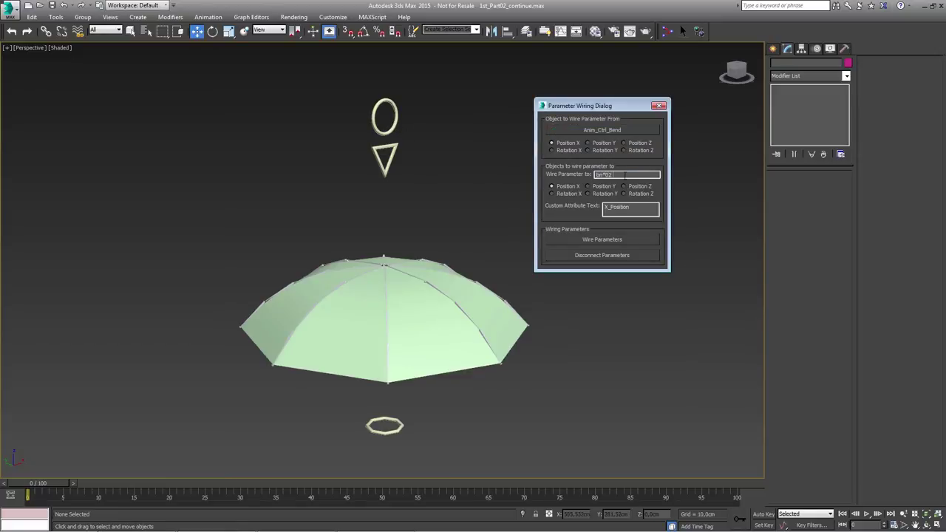
{"action": "type", "text": "bn*02 bn*03 bn*04"}
{"action": "left_click", "coordinate": [597, 239]}
{"action": "left_click", "coordinate": [504, 306]}
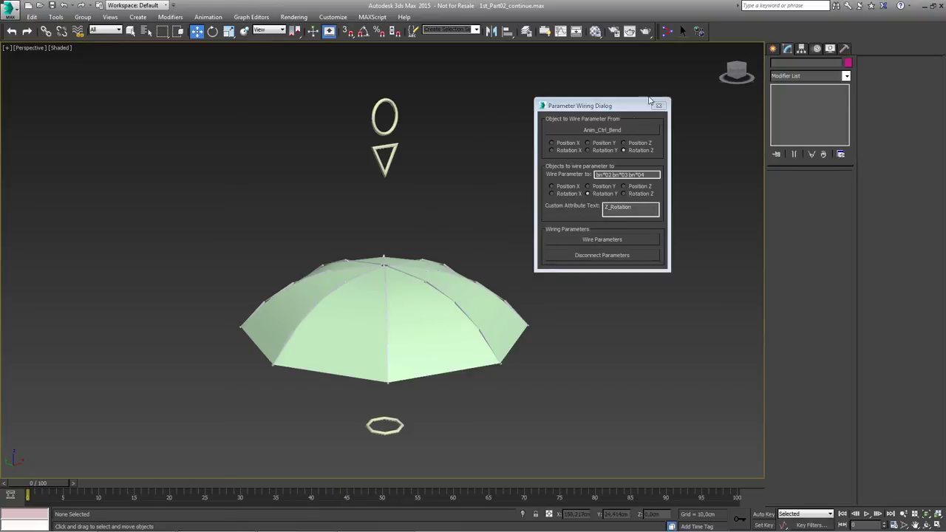
{"action": "left_click", "coordinate": [659, 106]}
- Test the rewired canopy bending by rotating Anim_Ctrl_Bend, then deselect it
{"action": "left_click", "coordinate": [377, 127]}
{"action": "key", "text": "e"}
{"action": "left_click_drag", "start_coordinate": [360, 112], "coordinate": [371, 94]}
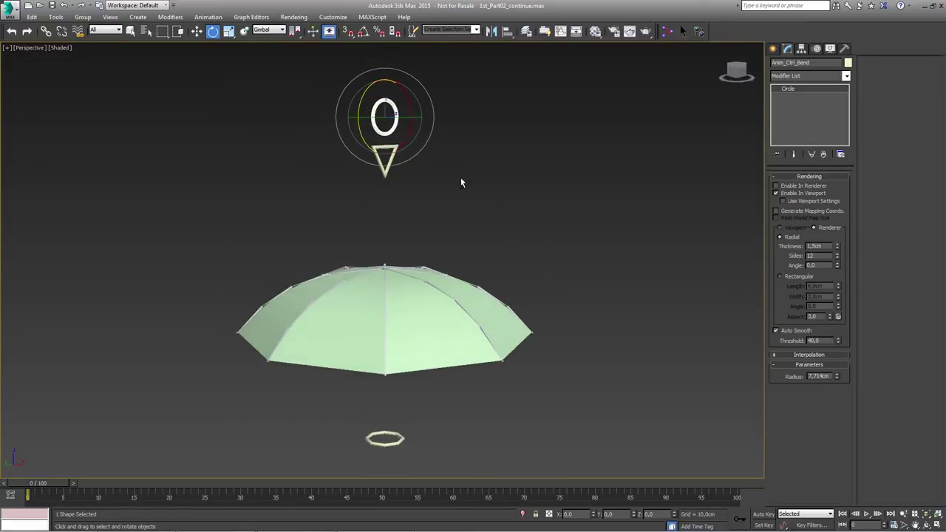
{"action": "left_click", "coordinate": [413, 188]}
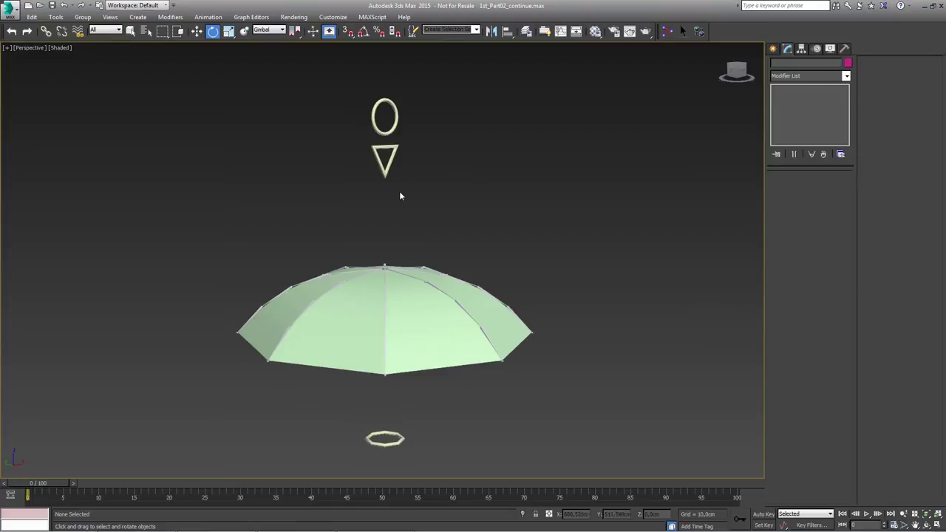
- Test the canopy folding by moving Anim_Ctrl_Fold along its vertical axis
{"action": "middle_click_drag", "start_coordinate": [399, 191], "coordinate": [393, 192], "text": "alt"}
{"action": "left_click", "coordinate": [383, 157]}
{"action": "key", "text": "w"}
{"action": "middle_click_drag", "start_coordinate": [383, 119], "coordinate": [383, 161]}
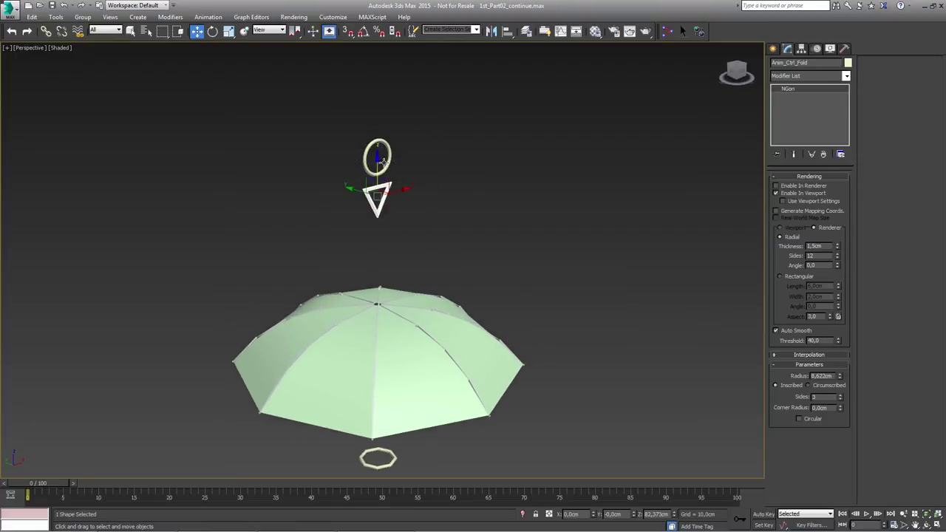
{"action": "left_click_drag", "start_coordinate": [378, 167], "coordinate": [361, 189]}
- Open the Curve Editor for Anim_Ctrl_Fold and select the Z Position track under Zero Pos XYZ
{"action": "left_click", "coordinate": [244, 17]}
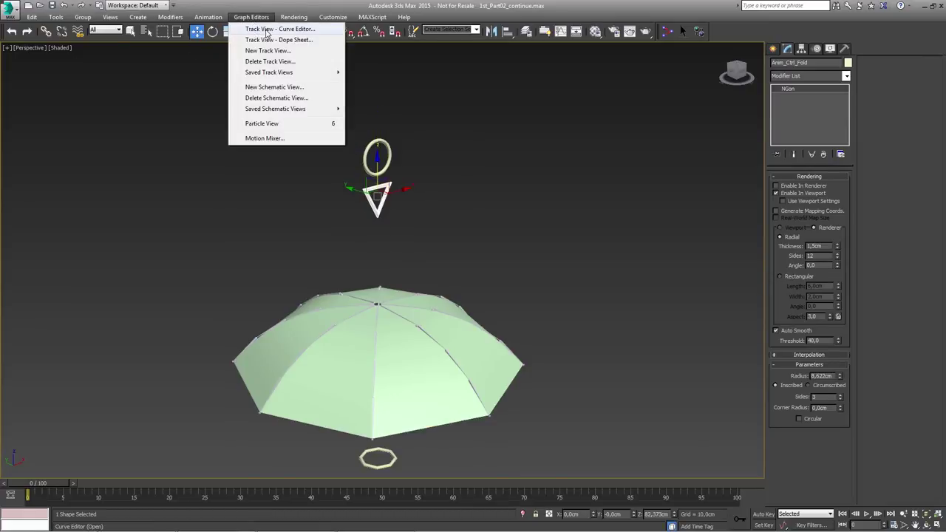
{"action": "left_click", "coordinate": [267, 34]}
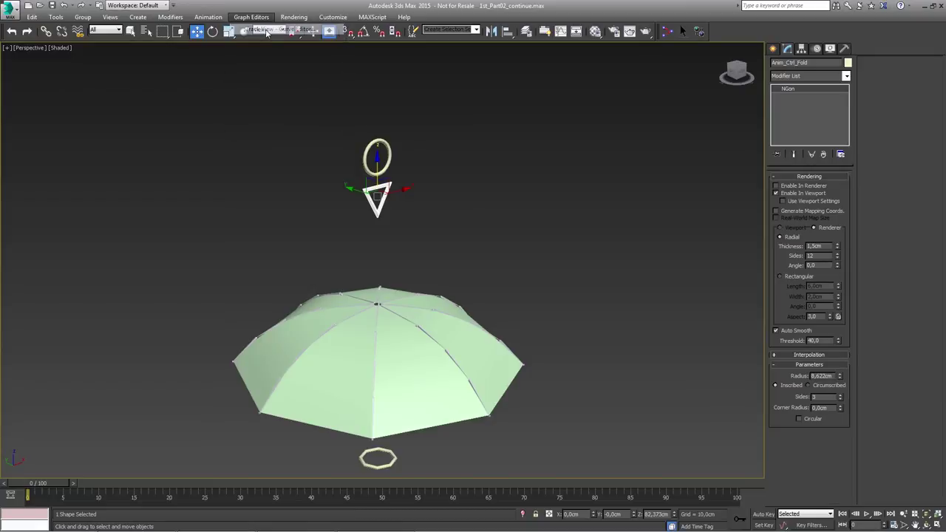
{"action": "middle_click_drag", "start_coordinate": [351, 244], "coordinate": [373, 295]}
{"action": "scroll", "coordinate": [359, 256], "scroll_direction": "down", "scroll_amount": 3}
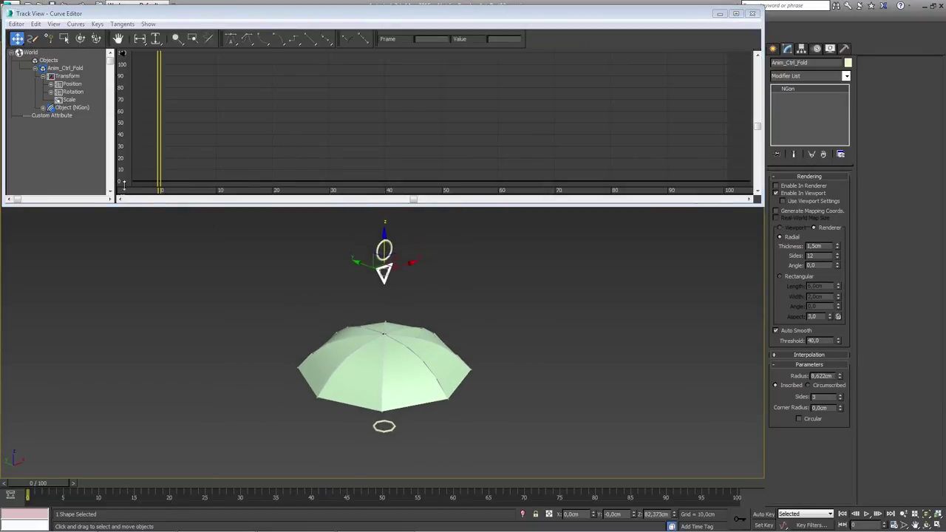
{"action": "left_click", "coordinate": [52, 86]}
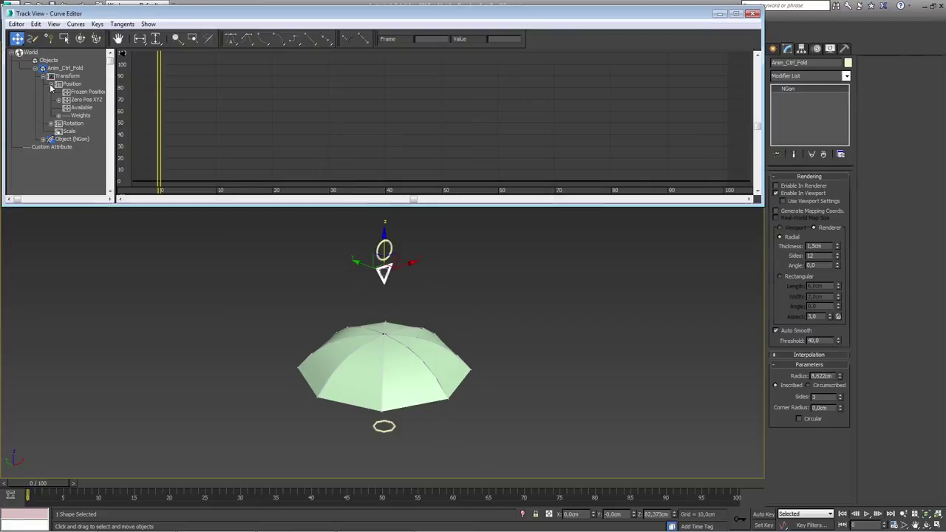
{"action": "left_click", "coordinate": [59, 100]}
{"action": "left_click", "coordinate": [79, 123]}
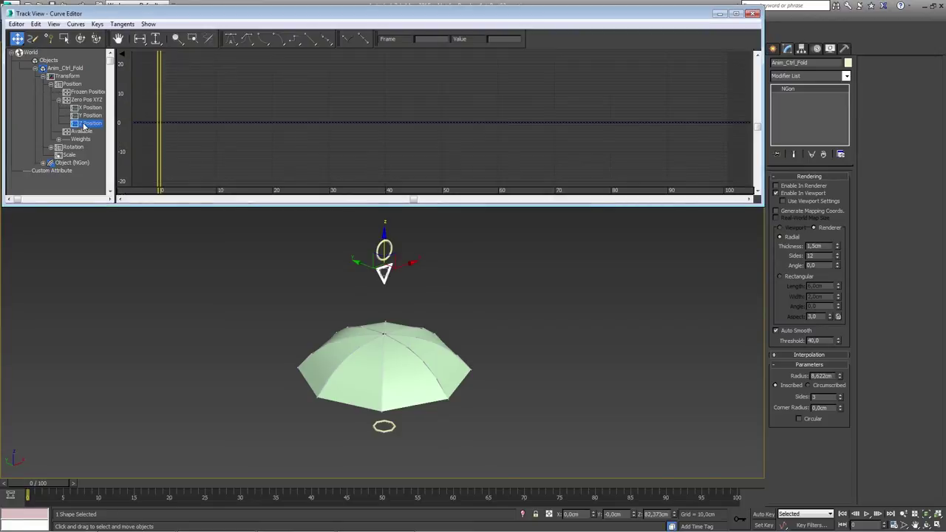
- Assign a Float Limit controller to the fold control's Z Position track
{"action": "right_click", "coordinate": [83, 126]}
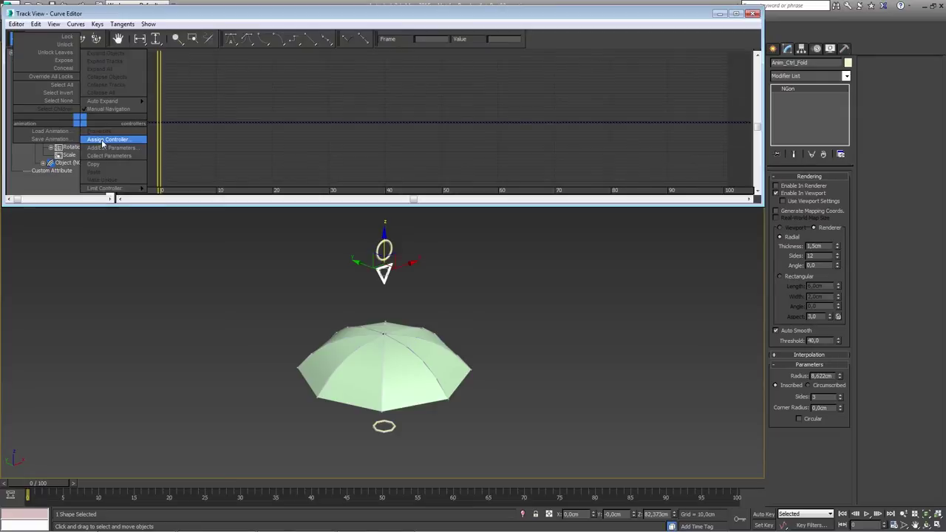
{"action": "left_click", "coordinate": [103, 140]}
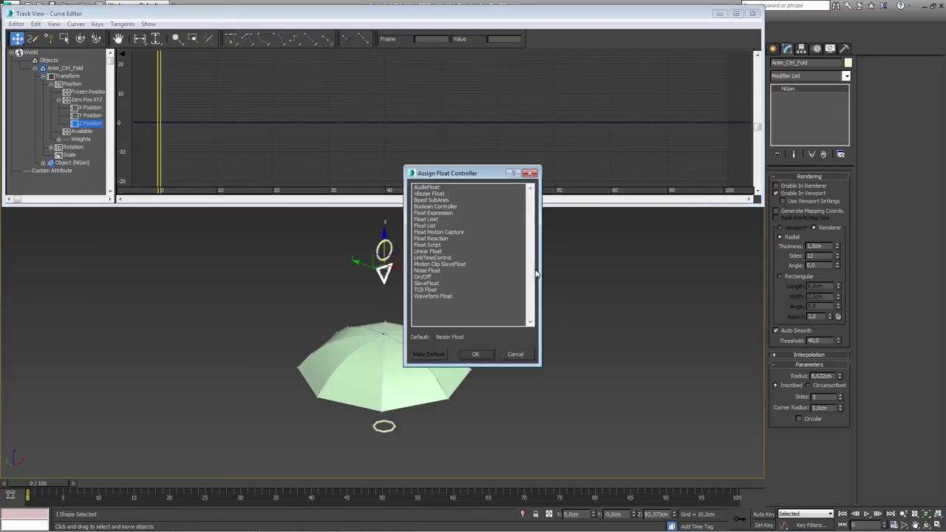
{"action": "left_click", "coordinate": [426, 220]}
{"action": "left_click", "coordinate": [475, 354]}
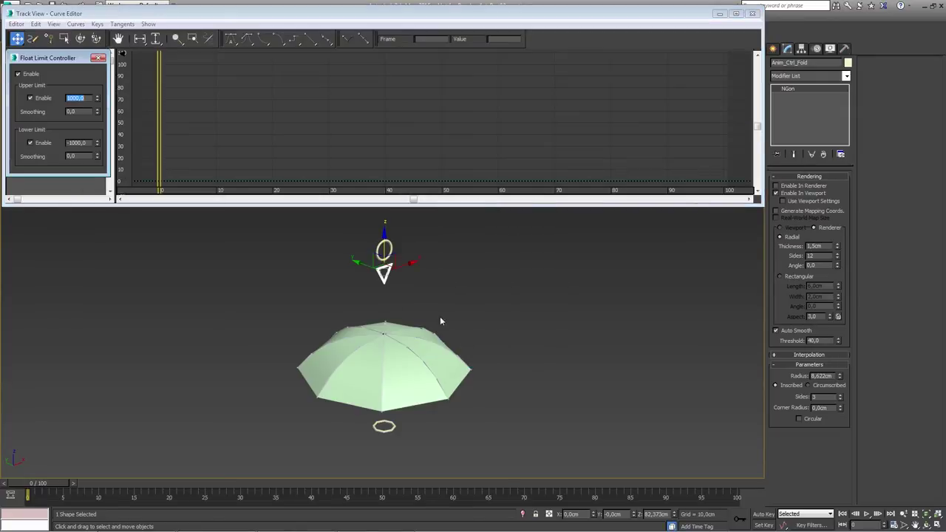
- Move the fold control down until the umbrella is closed to read its Z travel, then cancel the move
{"action": "middle_click_drag", "start_coordinate": [400, 298], "coordinate": [404, 300]}
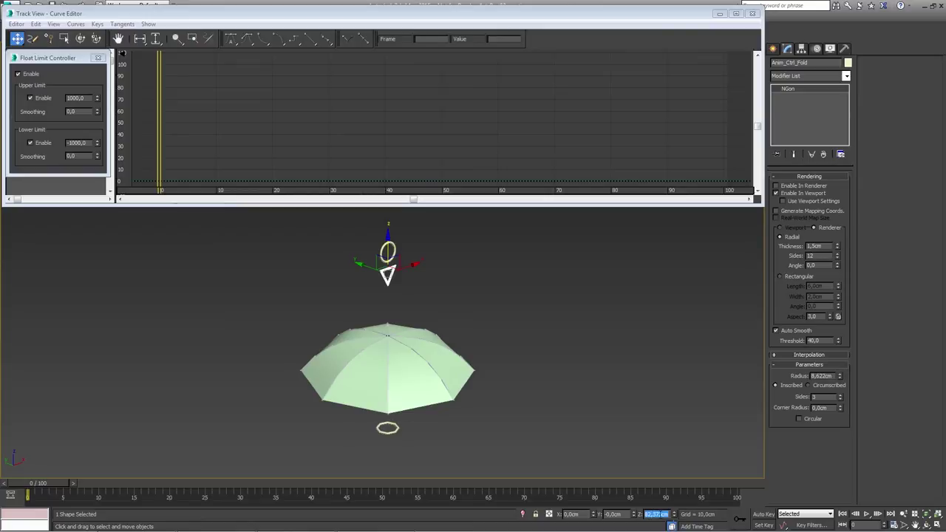
{"action": "left_click_drag", "start_coordinate": [388, 246], "coordinate": [385, 287]}
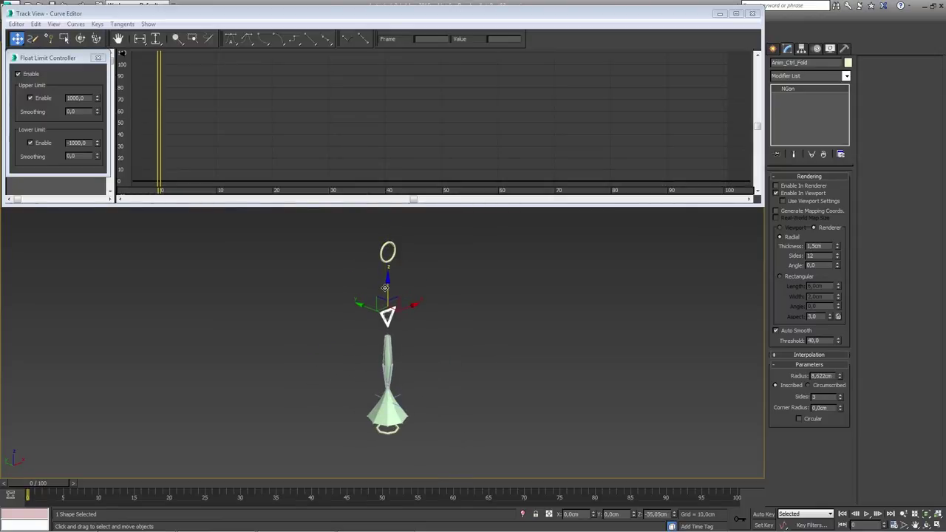
{"action": "right_click", "coordinate": [385, 287]}
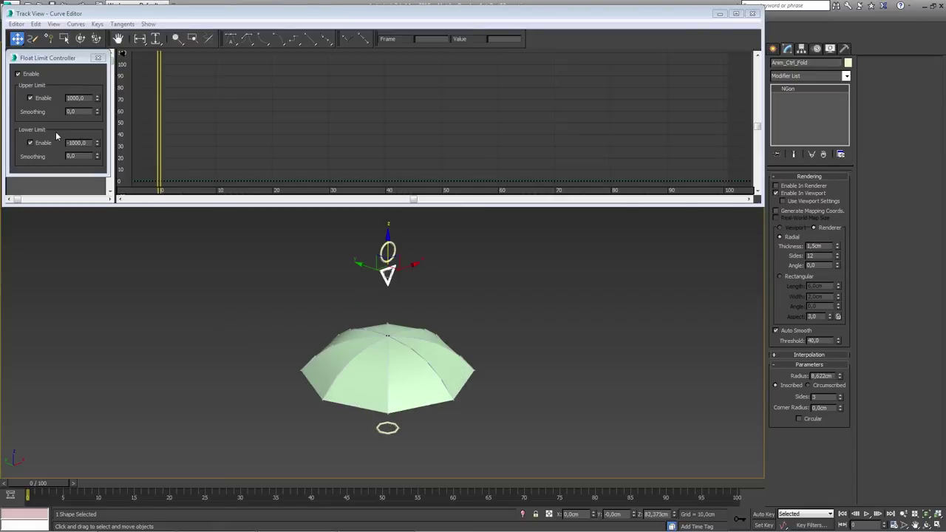
- Set the fold control's lower limit to -35 and its lower smoothing to 6, testing the downward travel
{"action": "left_click", "coordinate": [88, 142]}
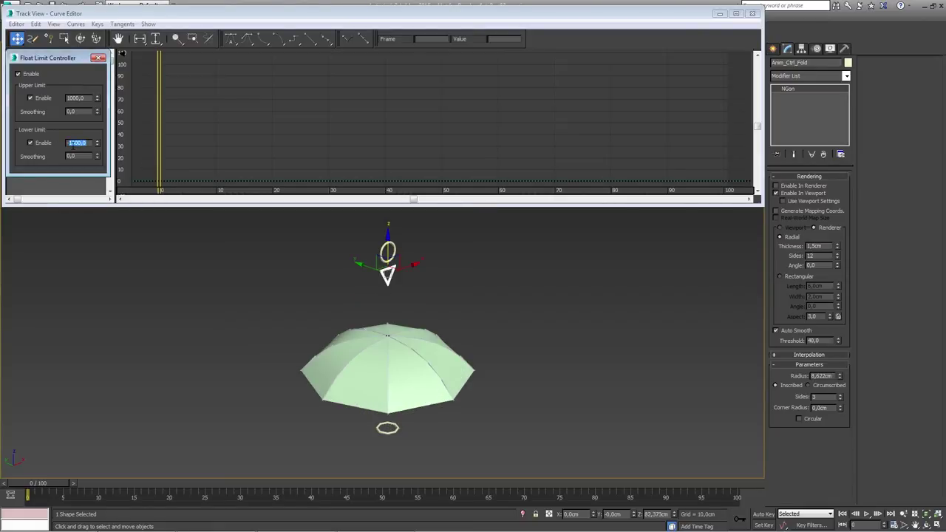
{"action": "left_click_drag", "start_coordinate": [389, 237], "coordinate": [385, 266]}
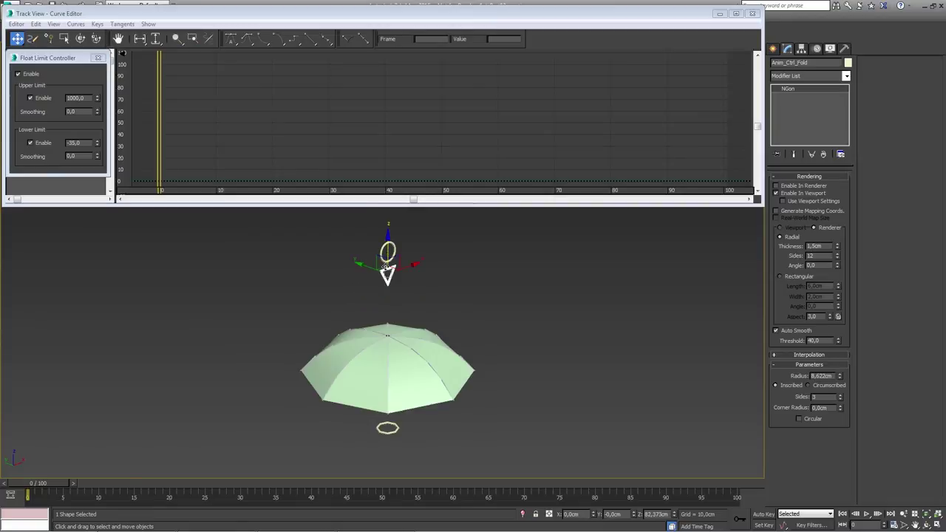
{"action": "left_click", "coordinate": [99, 155]}
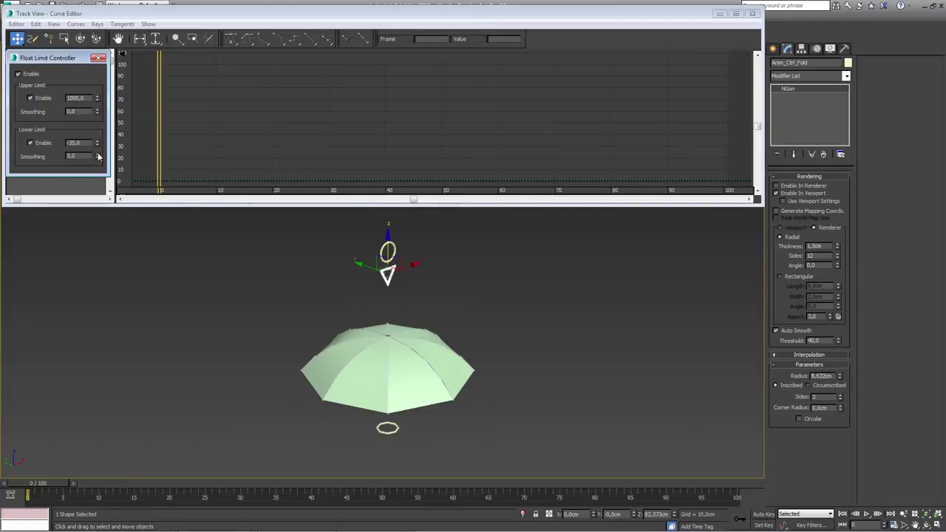
{"action": "left_click_drag", "start_coordinate": [386, 265], "coordinate": [385, 316]}
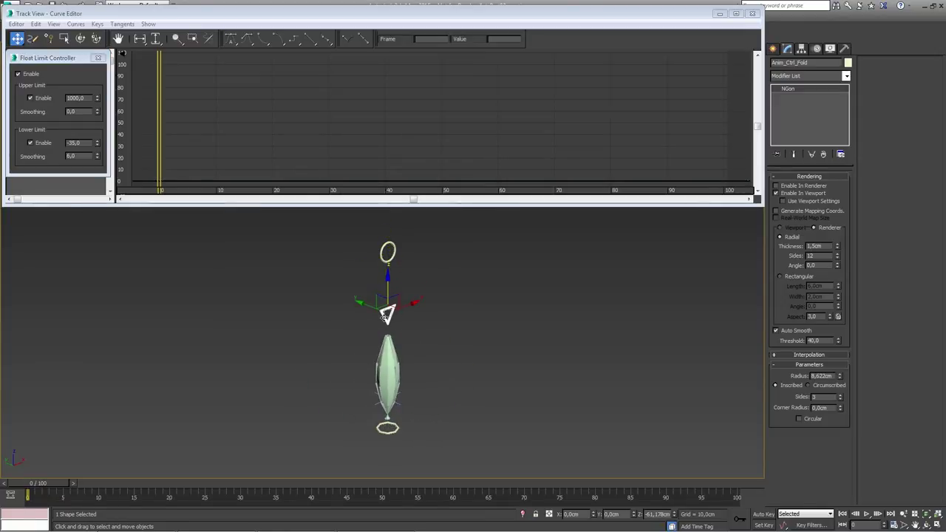
- Try lower limits of -37 and -36 for the fold control, checking the closed umbrella after each change
{"action": "left_click", "coordinate": [97, 146]}
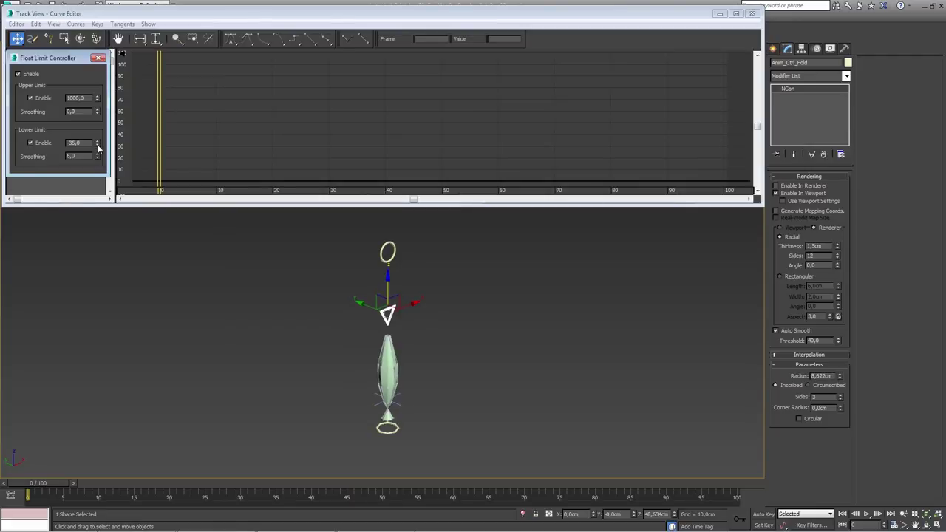
{"action": "left_click", "coordinate": [98, 146]}
{"action": "left_click_drag", "start_coordinate": [388, 286], "coordinate": [388, 316]}
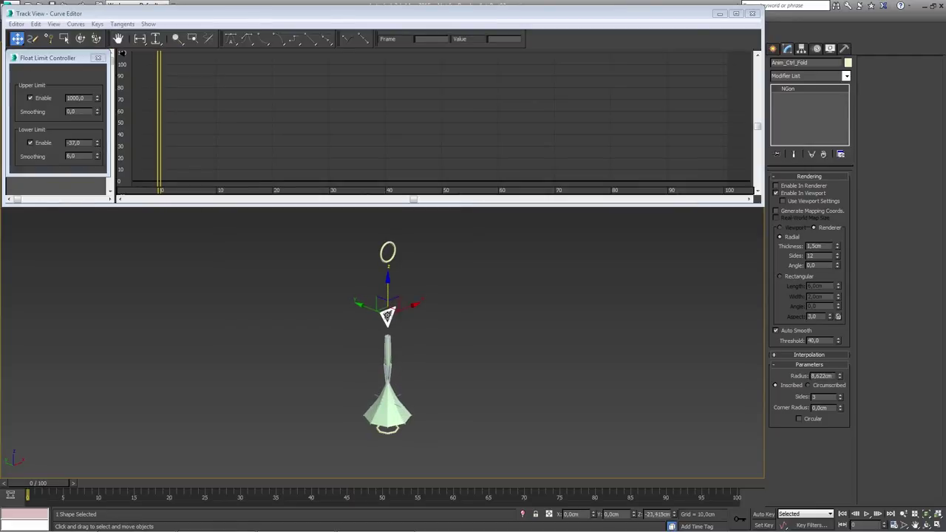
{"action": "left_click", "coordinate": [98, 142]}
{"action": "left_click_drag", "start_coordinate": [388, 285], "coordinate": [387, 314]}
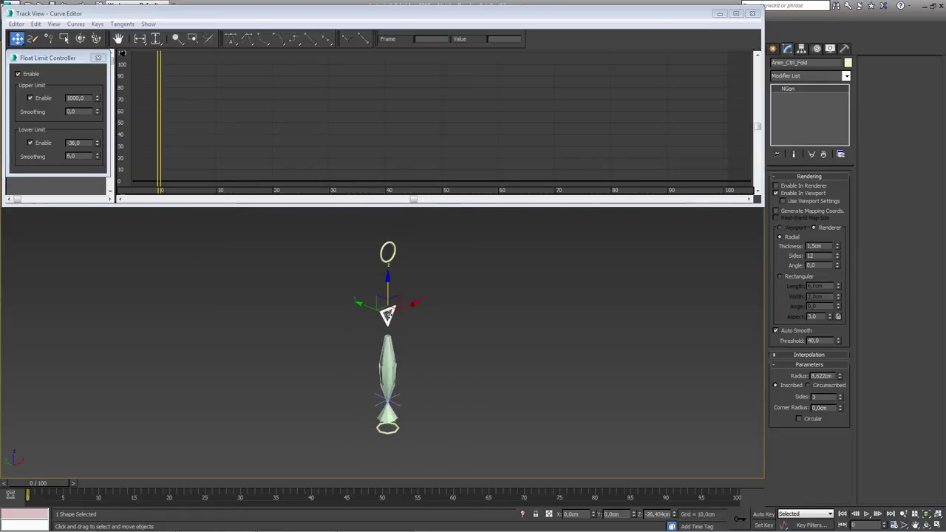
- Set the fold control's lower limit to -36.5 and test it by moving the control down
{"action": "left_click", "coordinate": [87, 144]}
{"action": "double_click", "coordinate": [87, 143]}
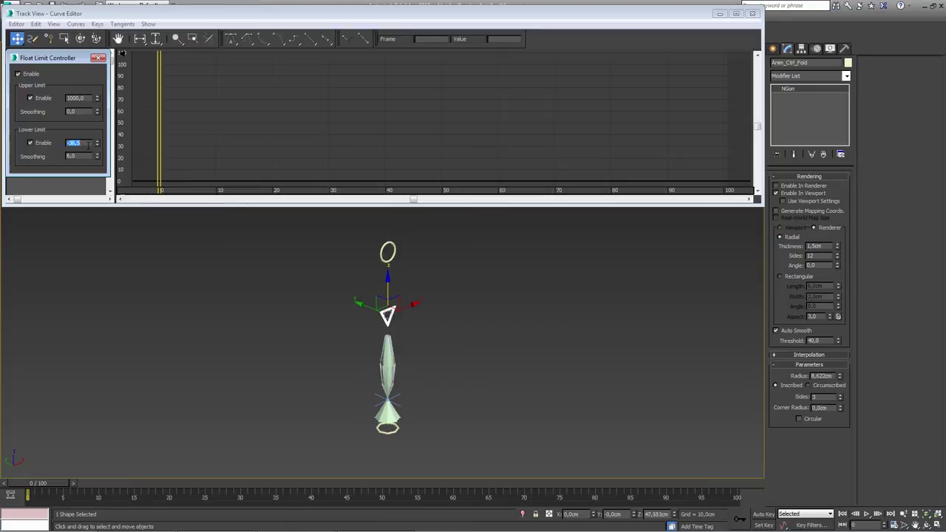
{"action": "mouse_move", "coordinate": [388, 284]}
{"action": "left_mouse_down"}
{"action": "mouse_move", "coordinate": [388, 306]}
{"action": "mouse_move", "coordinate": [386, 246]}
{"action": "mouse_move", "coordinate": [386, 302]}
{"action": "left_mouse_up"}
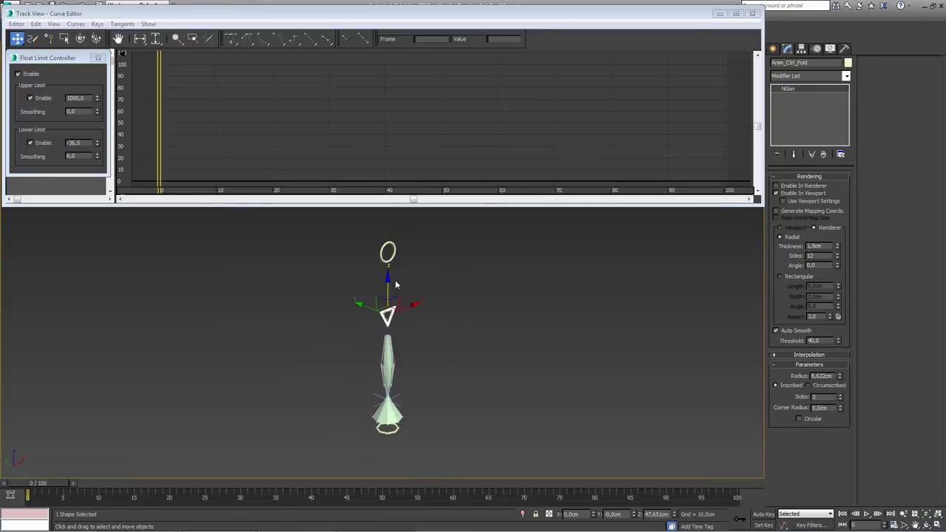
- Rotate the bend control and move the fold control to test how the closed umbrella deforms
{"action": "left_click", "coordinate": [387, 252]}
{"action": "key", "text": "e"}
{"action": "left_click_drag", "start_coordinate": [367, 239], "coordinate": [376, 223]}
{"action": "left_click_drag", "start_coordinate": [403, 365], "coordinate": [397, 338]}
{"action": "left_click", "coordinate": [387, 316]}
{"action": "key", "text": "w"}
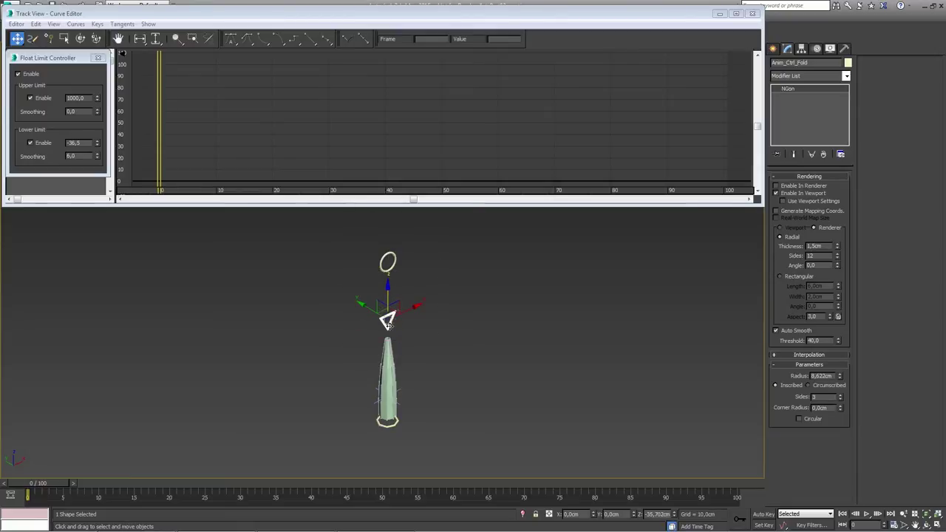
{"action": "mouse_move", "coordinate": [389, 309]}
{"action": "left_mouse_down"}
{"action": "mouse_move", "coordinate": [389, 235]}
{"action": "mouse_move", "coordinate": [388, 316]}
{"action": "left_mouse_up"}
- Reset the fold control and the bend control with Transform To Zero
{"action": "right_click", "coordinate": [387, 318]}
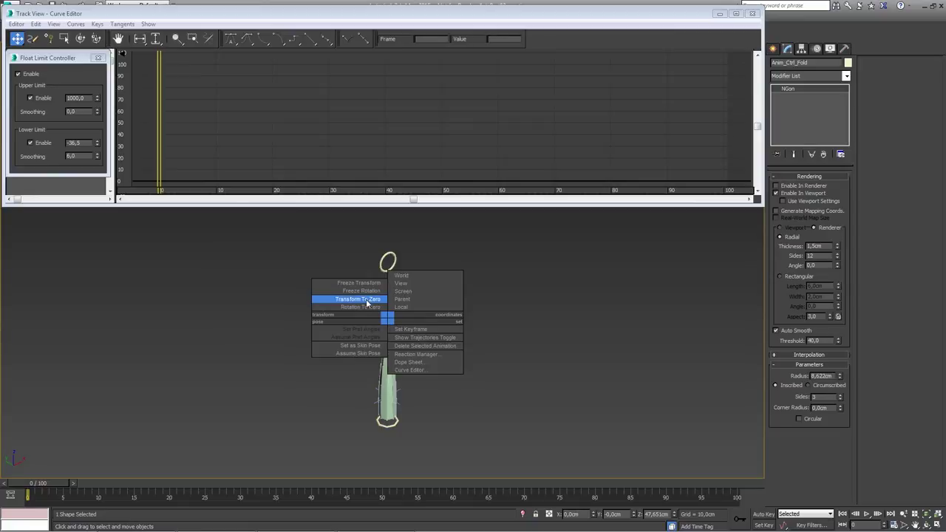
{"action": "left_click", "coordinate": [366, 299]}
{"action": "left_click", "coordinate": [380, 284]}
{"action": "right_click", "coordinate": [375, 289]}
{"action": "left_click", "coordinate": [353, 267]}
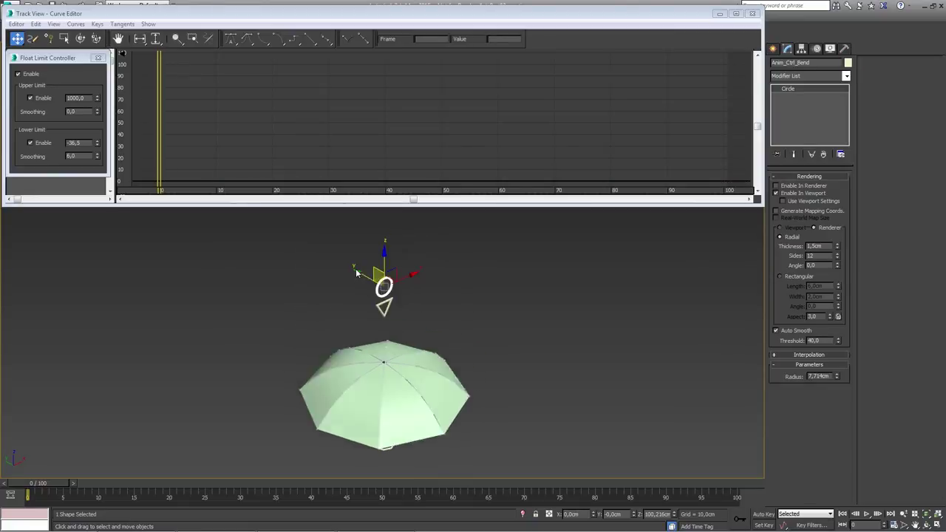
- Move the fold control up until the canopy turns inside out to read its Z travel, then cancel the move
{"action": "left_click", "coordinate": [380, 309]}
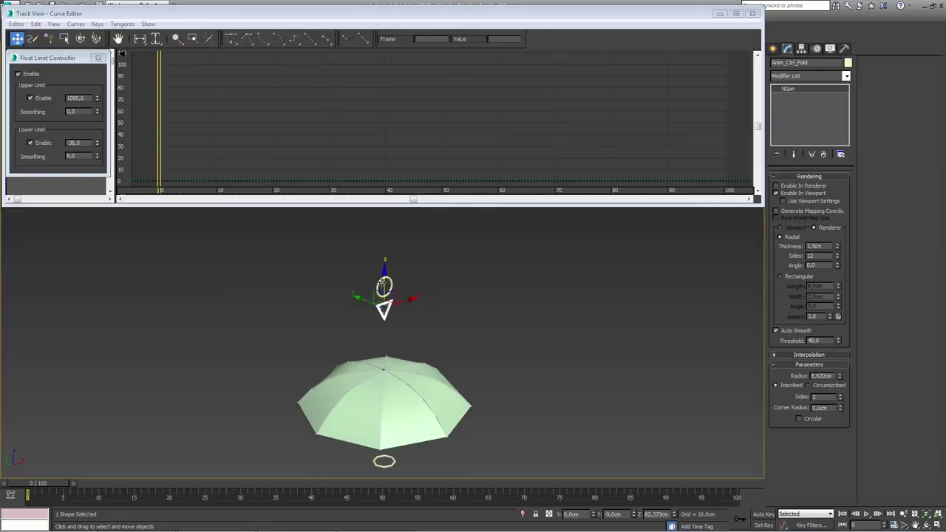
{"action": "left_click_drag", "start_coordinate": [384, 283], "coordinate": [386, 264]}
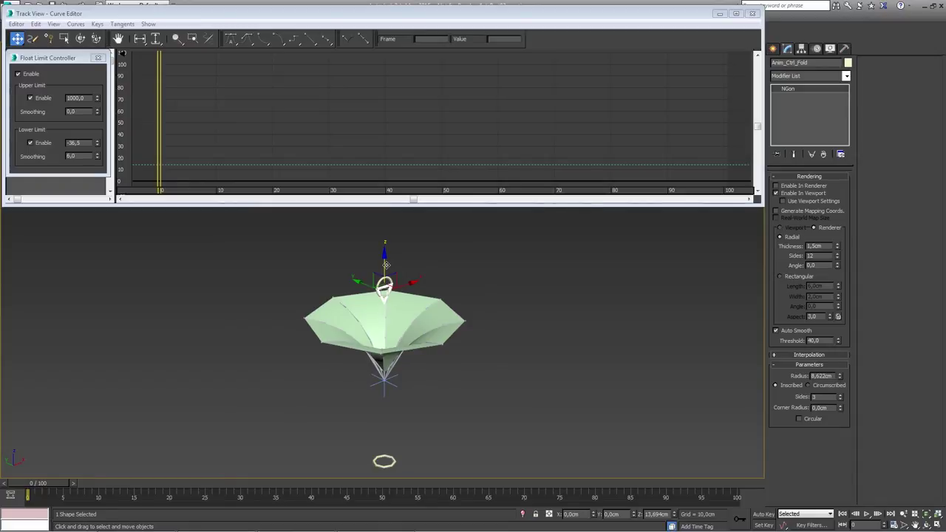
{"action": "right_click", "coordinate": [385, 265]}
- Set the fold control's upper limit to 13 and its upper smoothing to 5, testing the upward travel
{"action": "double_click", "coordinate": [74, 97]}
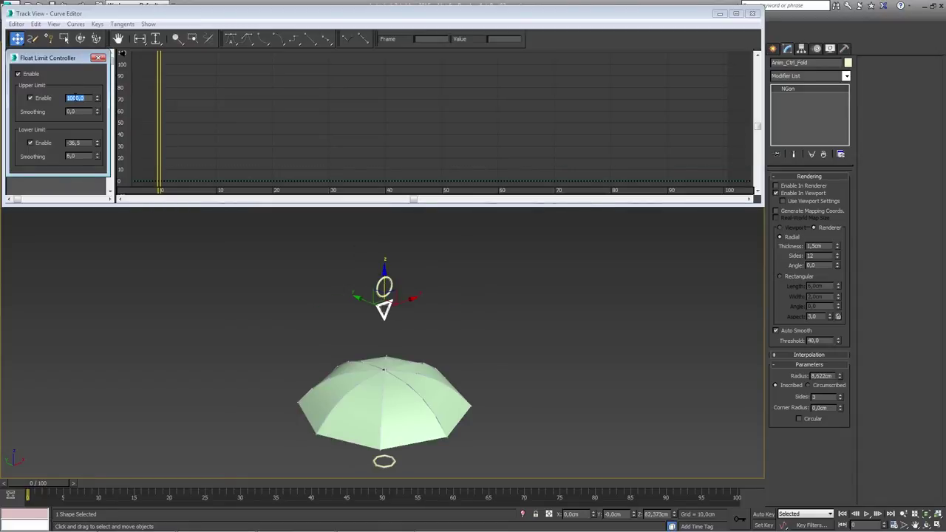
{"action": "key", "text": "Return"}
{"action": "left_click_drag", "start_coordinate": [385, 277], "coordinate": [384, 242]}
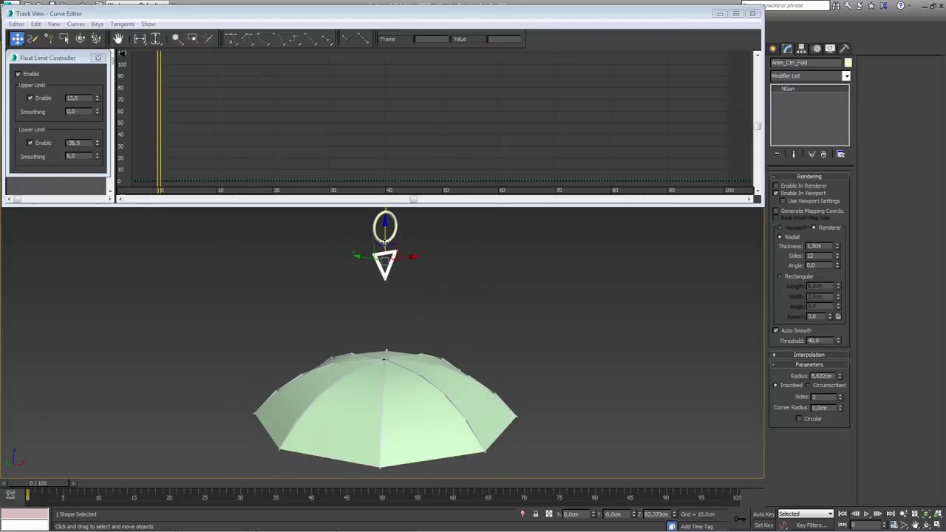
{"action": "double_click", "coordinate": [86, 111]}
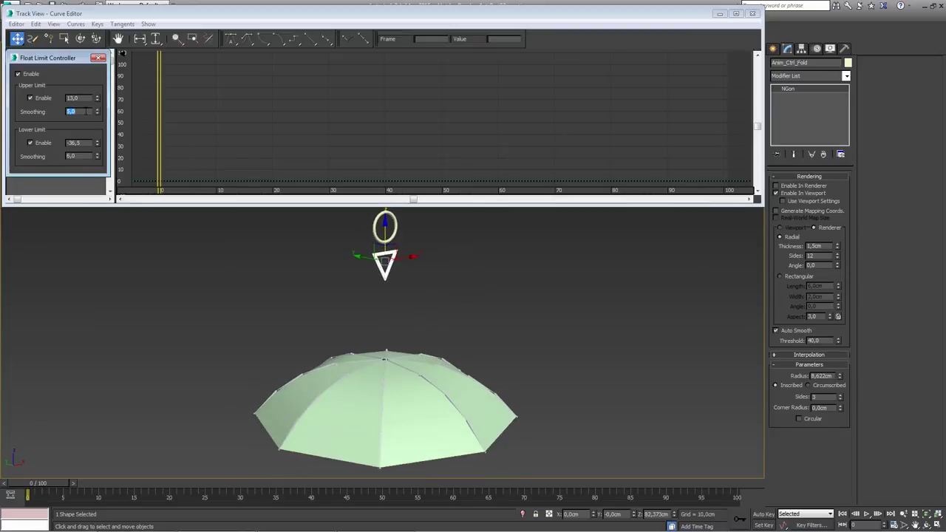
{"action": "left_click_drag", "start_coordinate": [397, 237], "coordinate": [384, 160]}
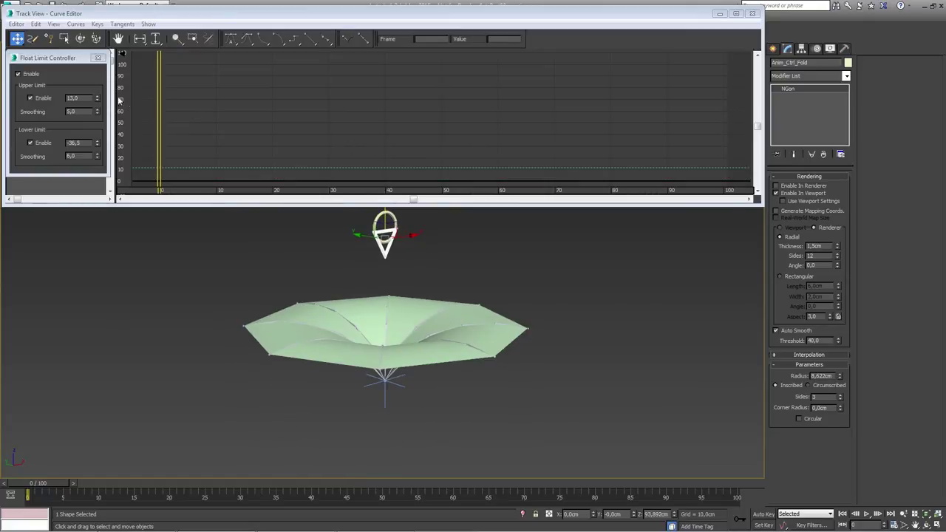
- Set the fold control's upper limit to 15, test its travel, reset the control to zero and close the limit settings
{"action": "double_click", "coordinate": [97, 97]}
{"action": "left_click_drag", "start_coordinate": [384, 235], "coordinate": [391, 268]}
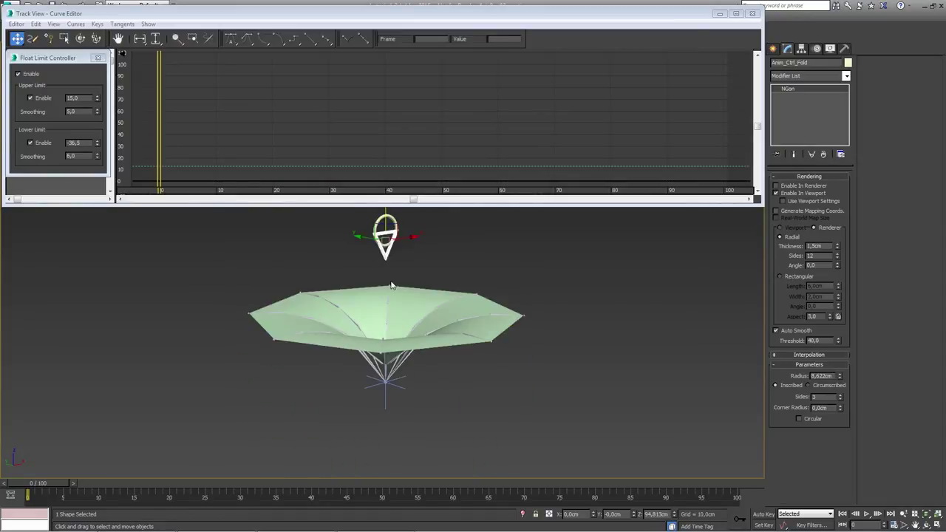
{"action": "middle_click_drag", "start_coordinate": [393, 303], "coordinate": [389, 324], "text": "alt"}
{"action": "right_click", "coordinate": [384, 274], "text": "alt"}
{"action": "left_click", "coordinate": [370, 256]}
{"action": "middle_click_drag", "start_coordinate": [388, 272], "coordinate": [383, 314]}
{"action": "left_click", "coordinate": [99, 58]}
- Select the Z Rotation track under Zero Euler XYZ for the bend control in the Curve Editor
{"action": "left_click", "coordinate": [370, 269]}
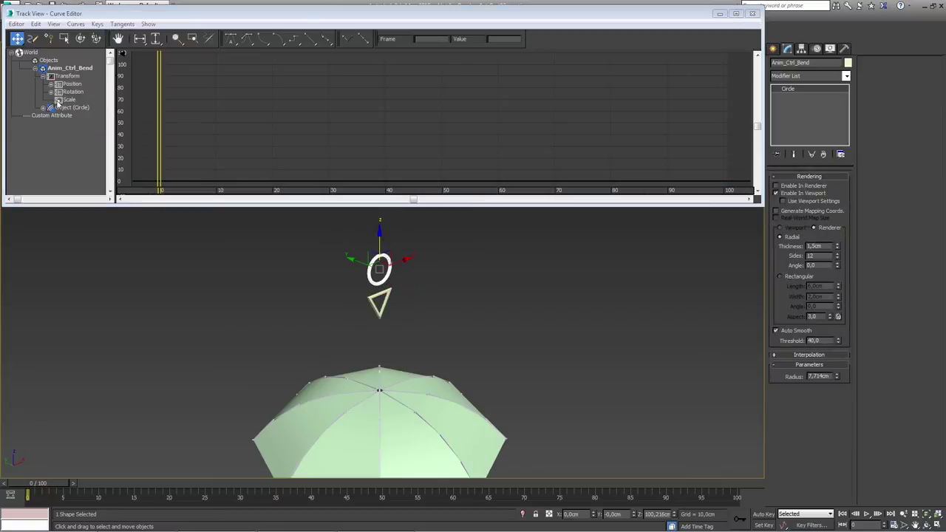
{"action": "left_click", "coordinate": [51, 92]}
{"action": "left_click", "coordinate": [58, 107]}
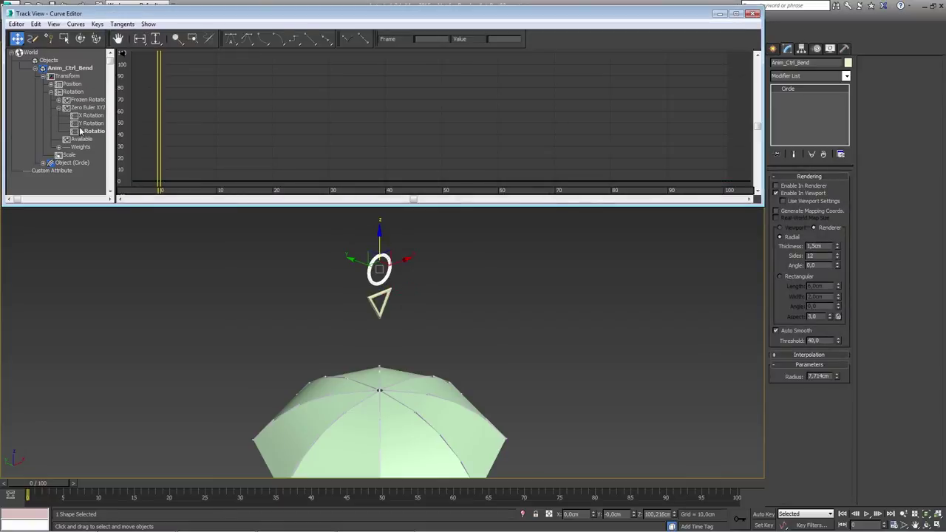
{"action": "left_click", "coordinate": [91, 131]}
- Rotate the bend control about Z to examine its unlimited range and curve, then cancel the rotation
{"action": "scroll", "coordinate": [270, 275], "scroll_direction": "down", "scroll_amount": 3}
{"action": "key", "text": "e"}
{"action": "left_click_drag", "start_coordinate": [307, 262], "coordinate": [339, 309]}
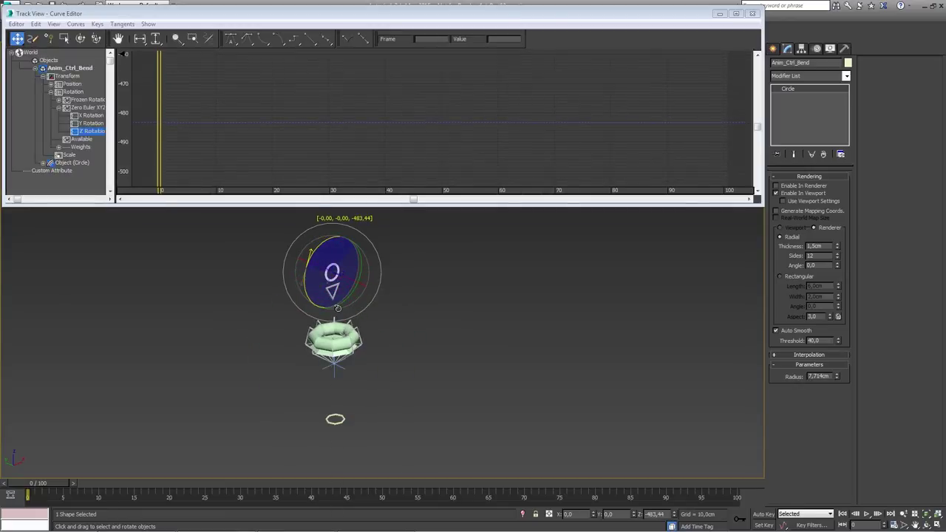
{"action": "right_click", "coordinate": [338, 309]}
{"action": "middle_click_drag", "start_coordinate": [339, 309], "coordinate": [384, 291]}
{"action": "scroll", "coordinate": [385, 291], "scroll_direction": "up", "scroll_amount": 3}
{"action": "scroll", "coordinate": [384, 290], "scroll_direction": "down", "scroll_amount": 3}
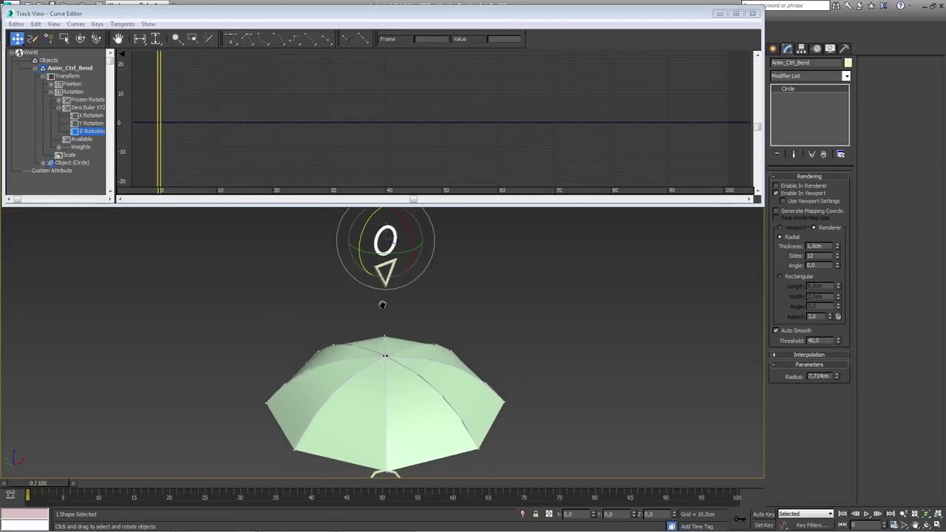
{"action": "middle_click_drag", "start_coordinate": [383, 296], "coordinate": [382, 313]}
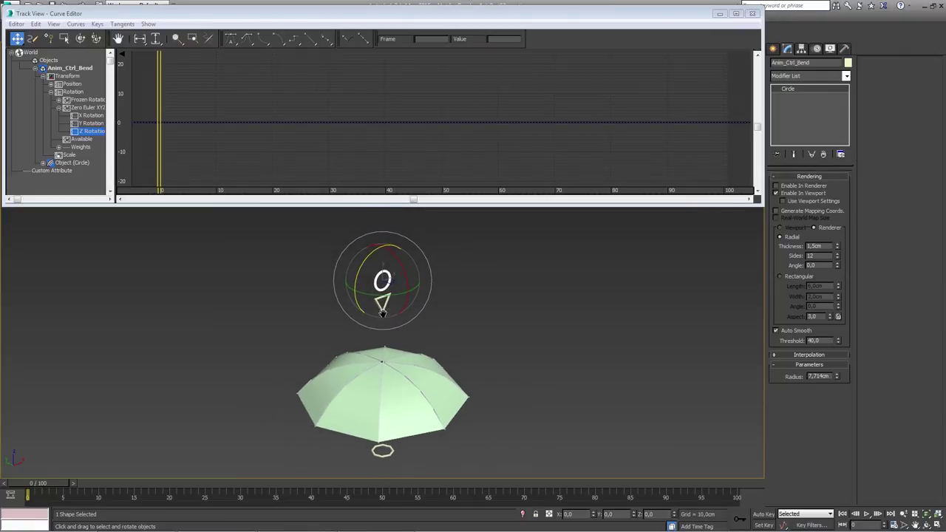
- Assign a Float Limit controller to the bend control's Z Rotation track
{"action": "right_click", "coordinate": [95, 130]}
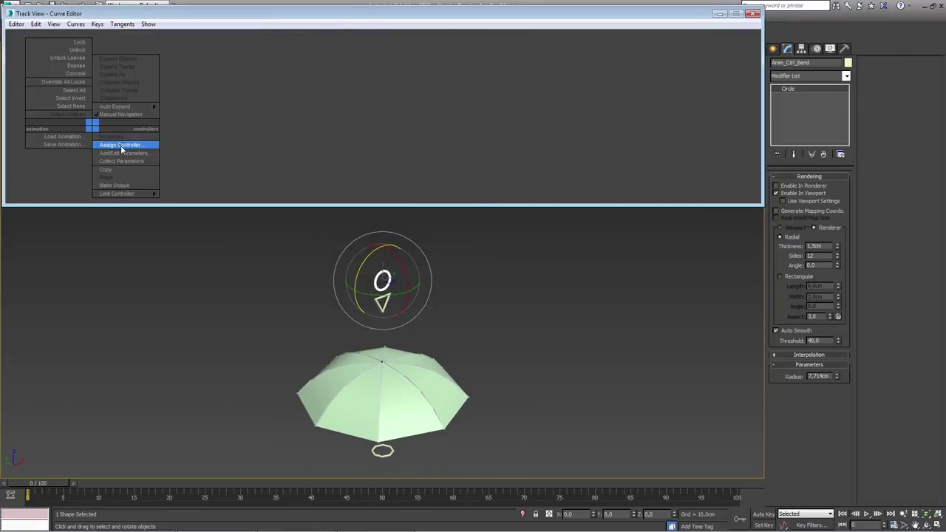
{"action": "left_click", "coordinate": [121, 145]}
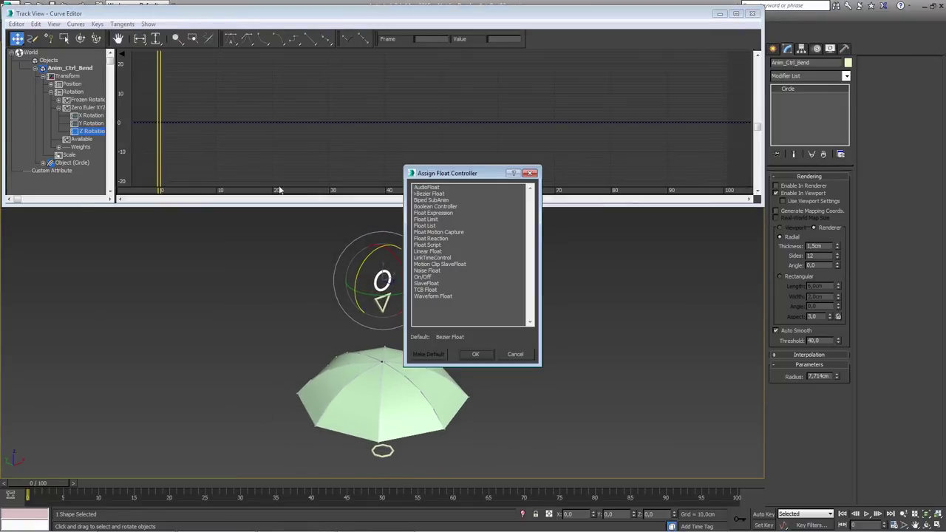
{"action": "left_click", "coordinate": [427, 219]}
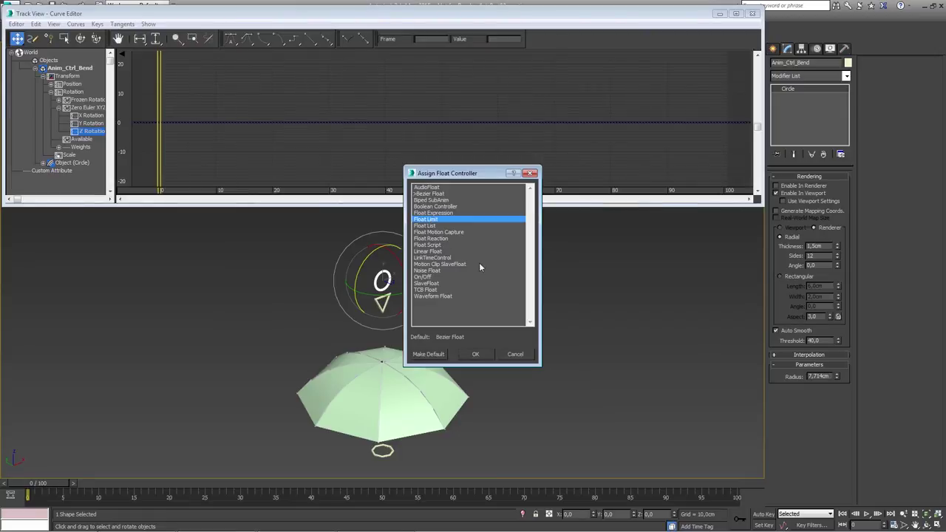
{"action": "left_click", "coordinate": [476, 355]}
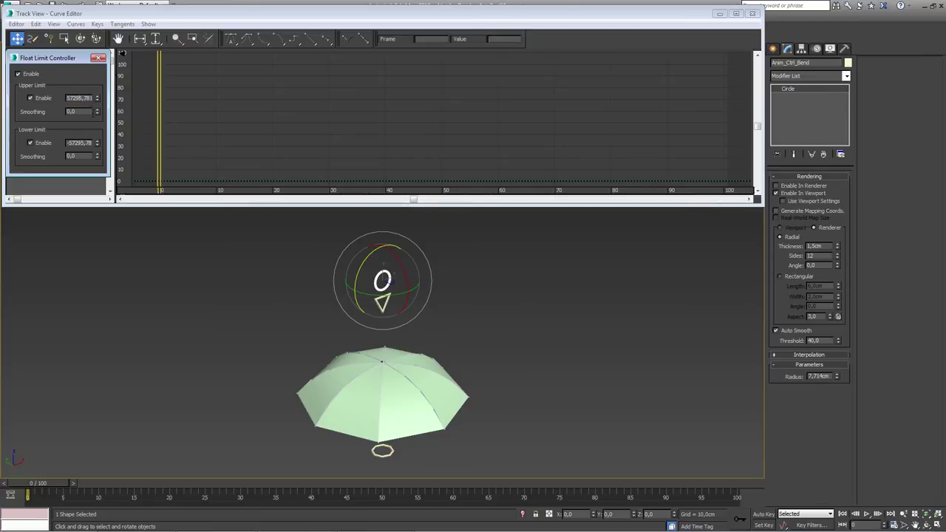
- Set the bend control's lower rotation limit to -95 and test it by rotating the control, cancelling the rotation
{"action": "left_click_drag", "start_coordinate": [359, 272], "coordinate": [390, 185]}
{"action": "left_click", "coordinate": [79, 143]}
{"action": "left_click_drag", "start_coordinate": [78, 142], "coordinate": [99, 144]}
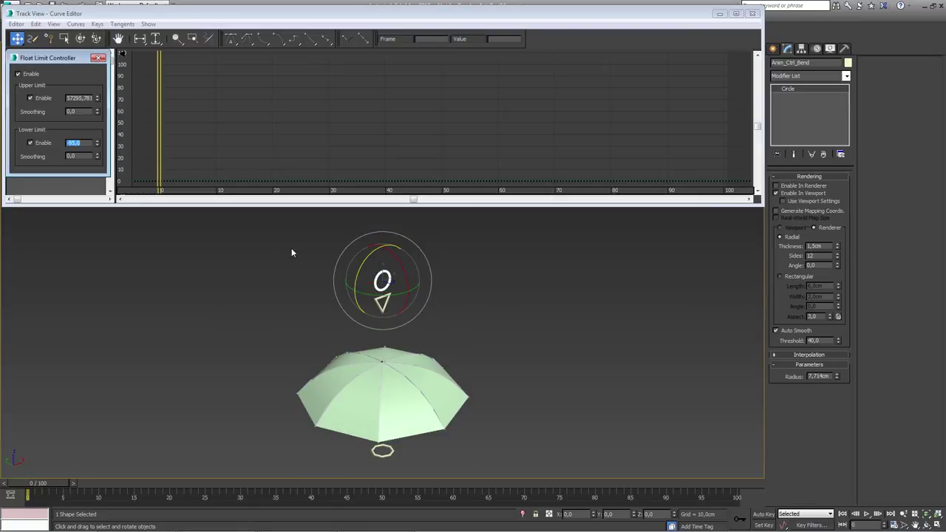
{"action": "left_click_drag", "start_coordinate": [350, 277], "coordinate": [316, 341]}
{"action": "right_click", "coordinate": [316, 341]}
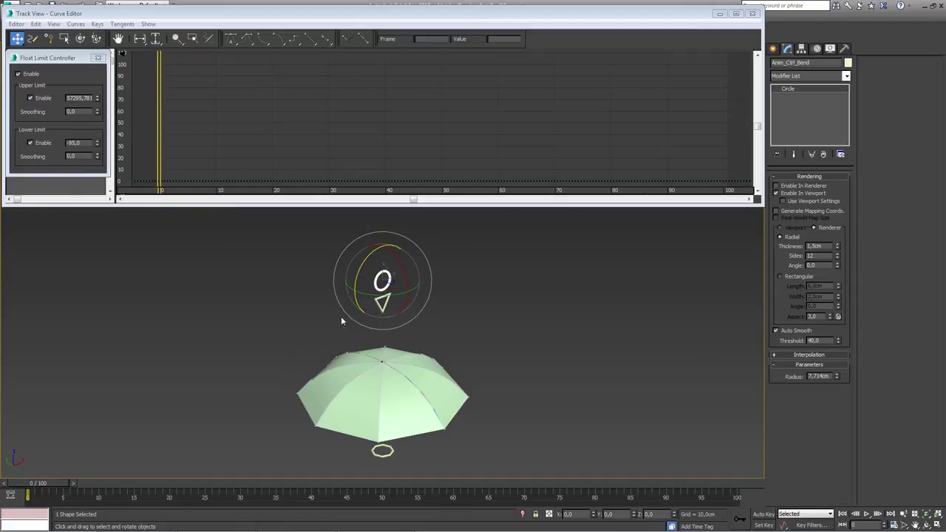
- Set the bend control's upper rotation limit to 65, checking the rotation range before and after and cancelling each test
{"action": "left_click_drag", "start_coordinate": [364, 269], "coordinate": [337, 325]}
{"action": "right_click", "coordinate": [351, 315]}
{"action": "right_click", "coordinate": [336, 325]}
{"action": "double_click", "coordinate": [78, 97]}
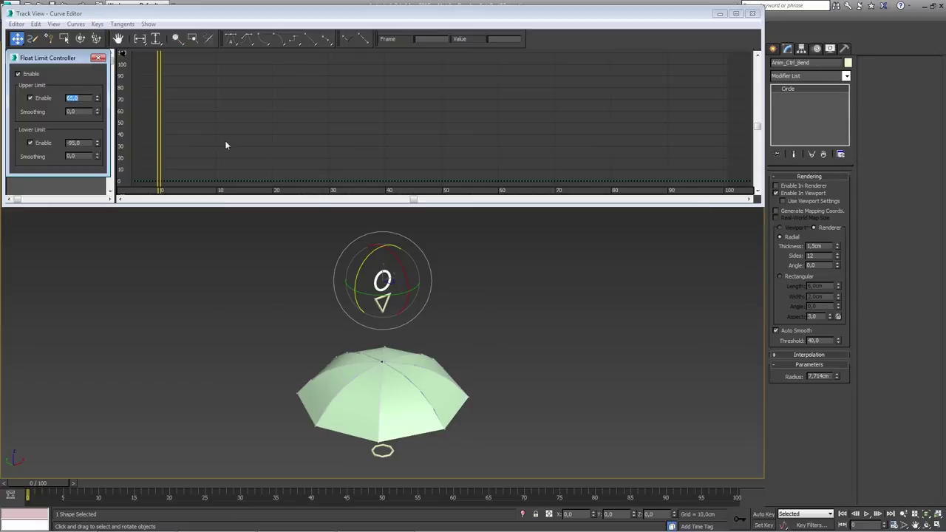
{"action": "left_click_drag", "start_coordinate": [356, 277], "coordinate": [362, 296]}
{"action": "right_click", "coordinate": [363, 296]}
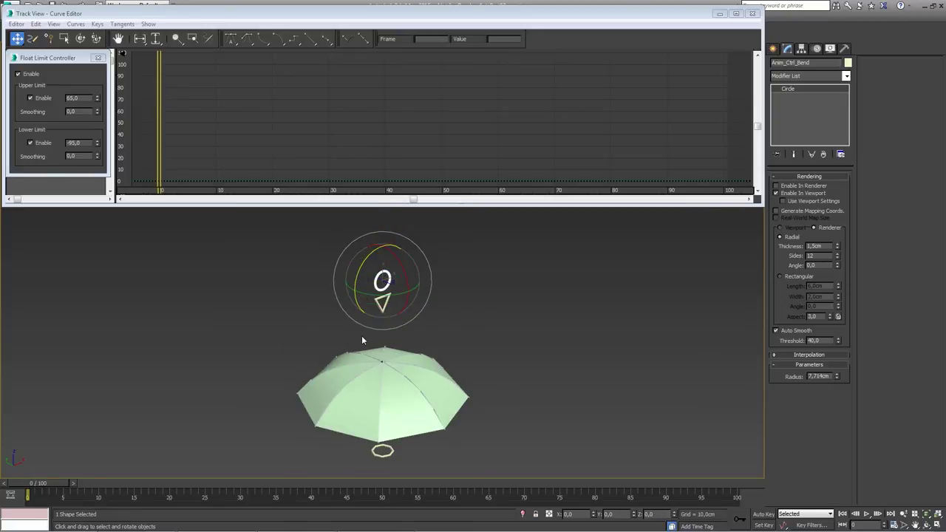
- Close the limit settings and the Curve Editor, and open the Link Info locks for the bend control
{"action": "left_click", "coordinate": [98, 58]}
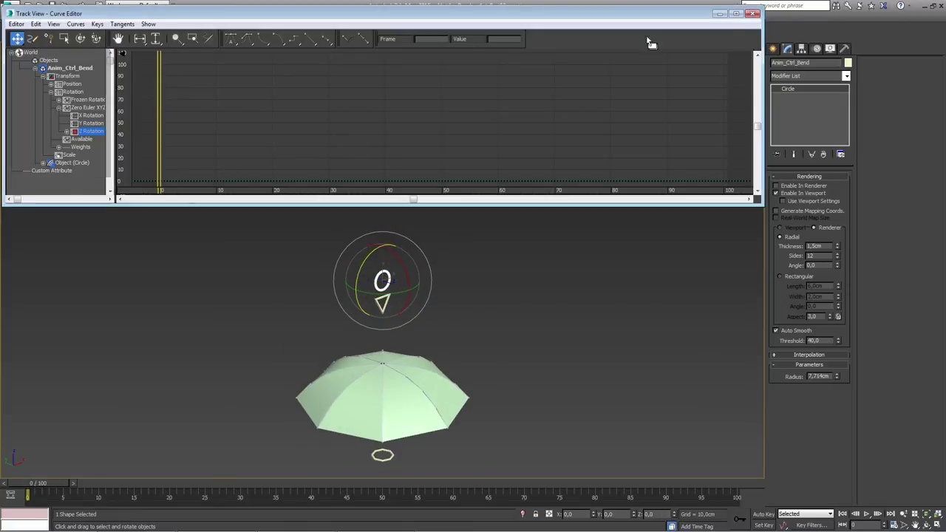
{"action": "left_click", "coordinate": [753, 13]}
{"action": "middle_click_drag", "start_coordinate": [402, 355], "coordinate": [416, 296]}
{"action": "scroll", "coordinate": [400, 331], "scroll_direction": "up", "scroll_amount": 3}
{"action": "mouse_move", "coordinate": [400, 330]}
{"action": "middle_mouse_down"}
{"action": "mouse_move", "coordinate": [397, 299]}
{"action": "mouse_move", "coordinate": [393, 314]}
{"action": "middle_mouse_up"}
{"action": "left_click", "coordinate": [816, 50]}
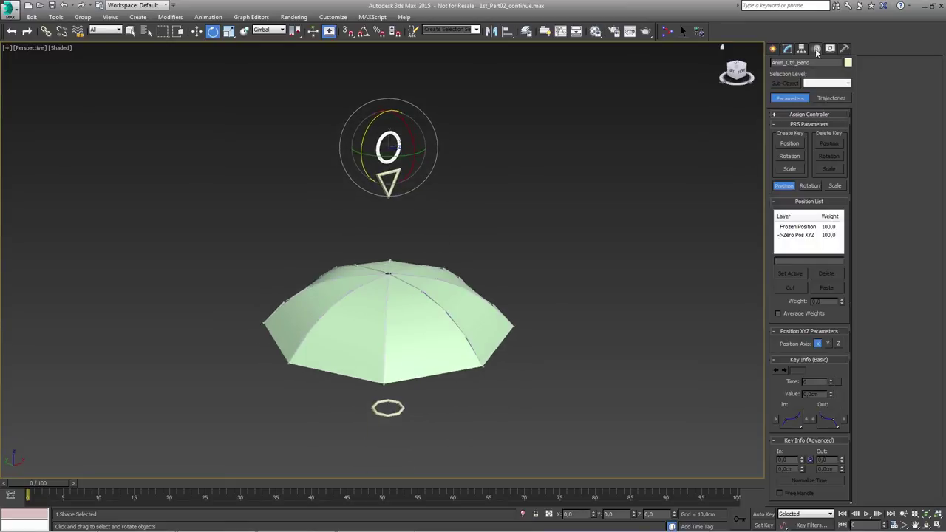
{"action": "left_click", "coordinate": [802, 48]}
{"action": "left_click", "coordinate": [845, 78]}
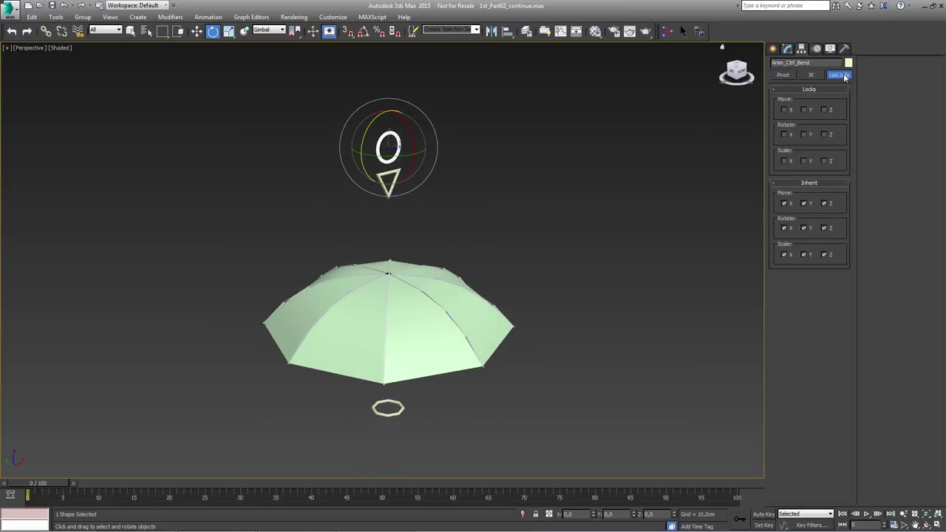
- Test-move the bend control, cancel the move, and lock its Move and Scale on X, Y and Z
{"action": "middle_click_drag", "start_coordinate": [482, 179], "coordinate": [449, 202], "text": "alt"}
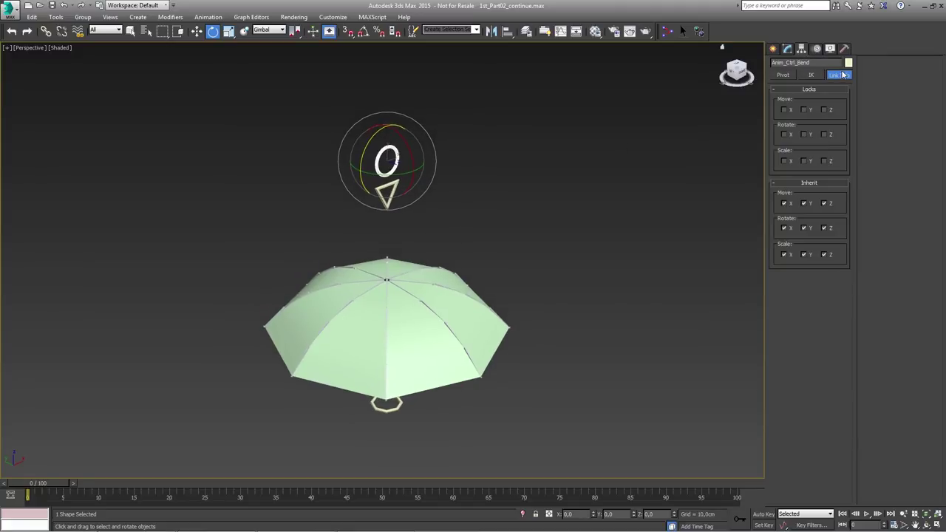
{"action": "left_click_drag", "start_coordinate": [397, 204], "coordinate": [398, 206]}
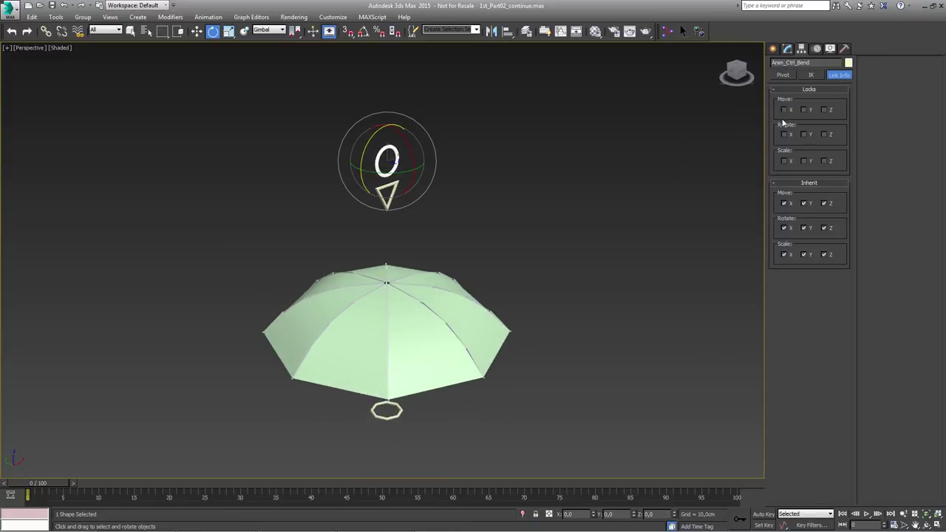
{"action": "key", "text": "w"}
{"action": "mouse_move", "coordinate": [409, 155]}
{"action": "left_mouse_down"}
{"action": "mouse_move", "coordinate": [382, 164]}
{"action": "mouse_move", "coordinate": [399, 158]}
{"action": "left_mouse_up"}
{"action": "right_click", "coordinate": [399, 158]}
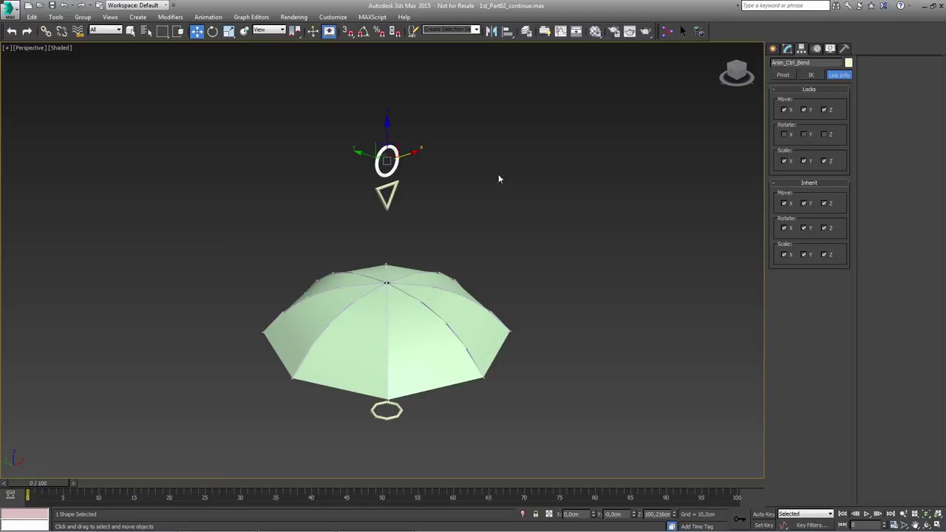
- Set the rotation coordinate system to Local, lock the bend control's Rotate X and Y, and test its Z rotation
{"action": "key", "text": "e"}
{"action": "left_click", "coordinate": [267, 34]}
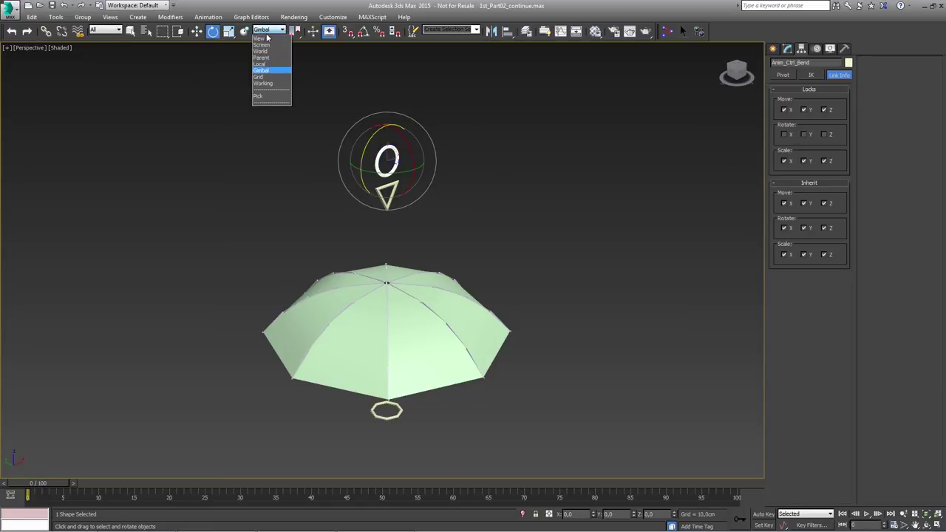
{"action": "left_click", "coordinate": [264, 67]}
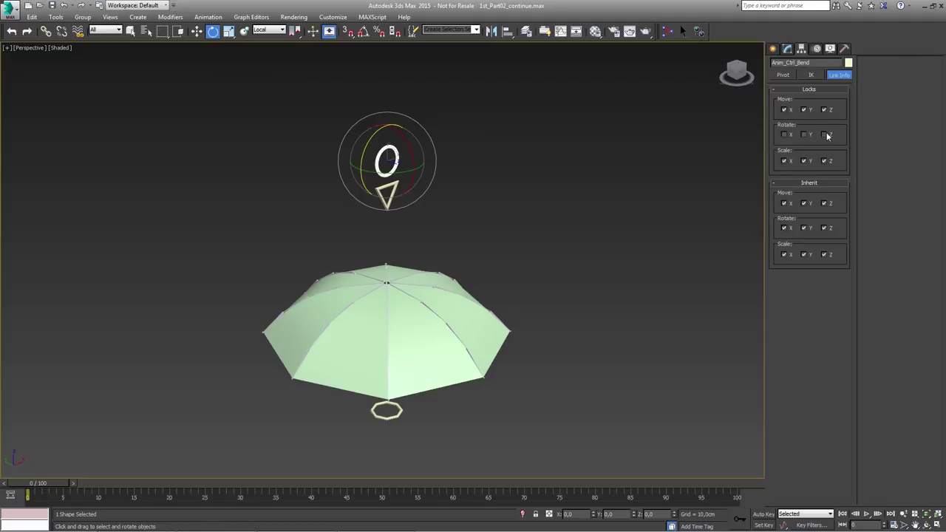
{"action": "left_click", "coordinate": [785, 135]}
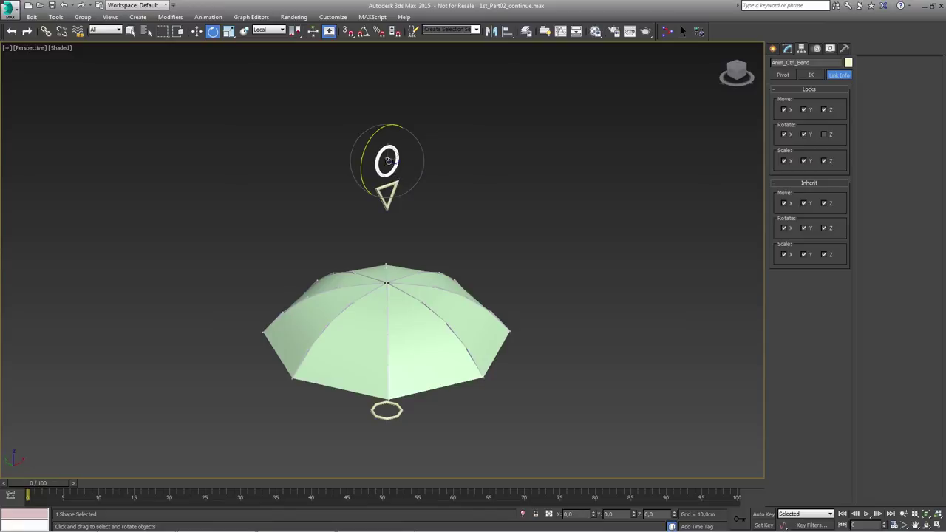
{"action": "left_click_drag", "start_coordinate": [363, 156], "coordinate": [404, 205]}
- Lock the fold control's Rotate and Scale on all axes and its Move on X and Y, leaving Move Z free
{"action": "left_click", "coordinate": [391, 195]}
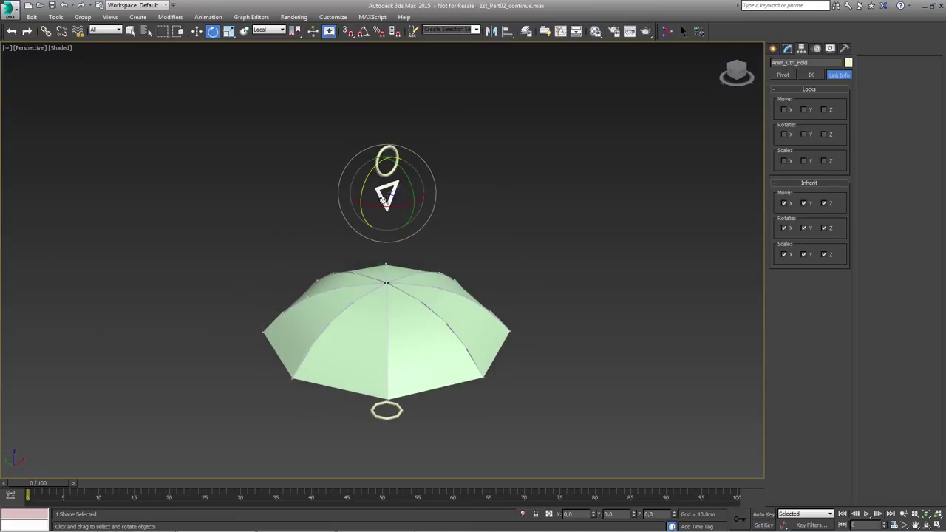
{"action": "key", "text": "w"}
{"action": "mouse_move", "coordinate": [386, 151]}
{"action": "left_mouse_down"}
{"action": "mouse_move", "coordinate": [386, 198]}
{"action": "mouse_move", "coordinate": [386, 96]}
{"action": "mouse_move", "coordinate": [386, 208]}
{"action": "mouse_move", "coordinate": [380, 159]}
{"action": "left_mouse_up"}
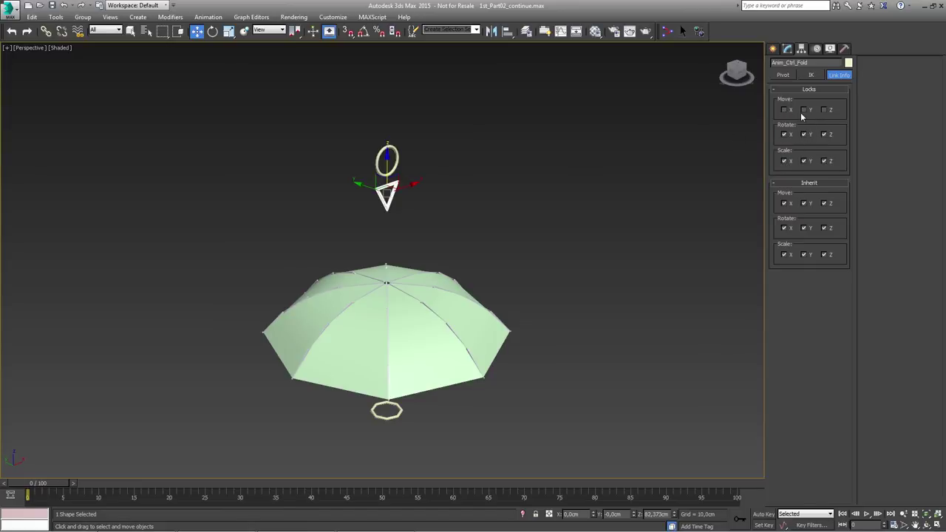
{"action": "middle_click_drag", "start_coordinate": [518, 170], "coordinate": [525, 174]}
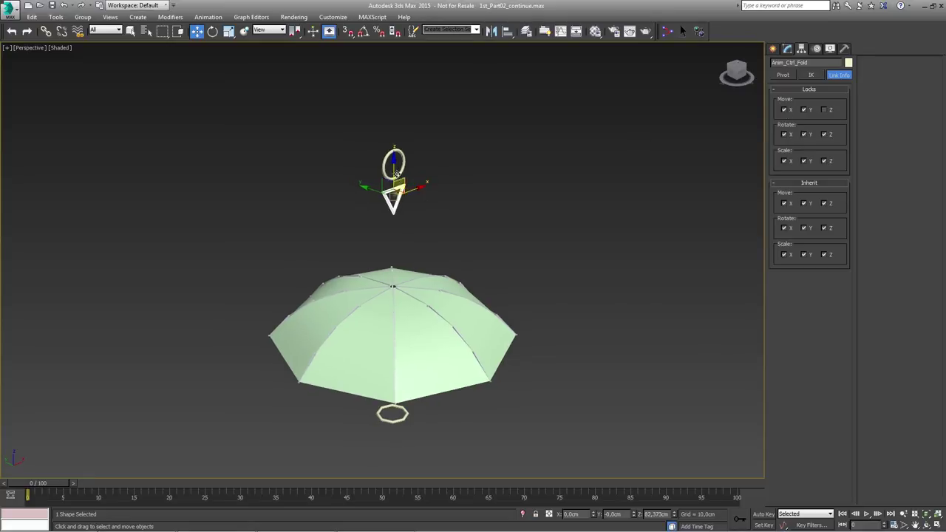
- Set the move coordinate system to Local and change the fold control's Move locks to Y and Z, leaving X free
{"action": "left_click", "coordinate": [269, 30]}
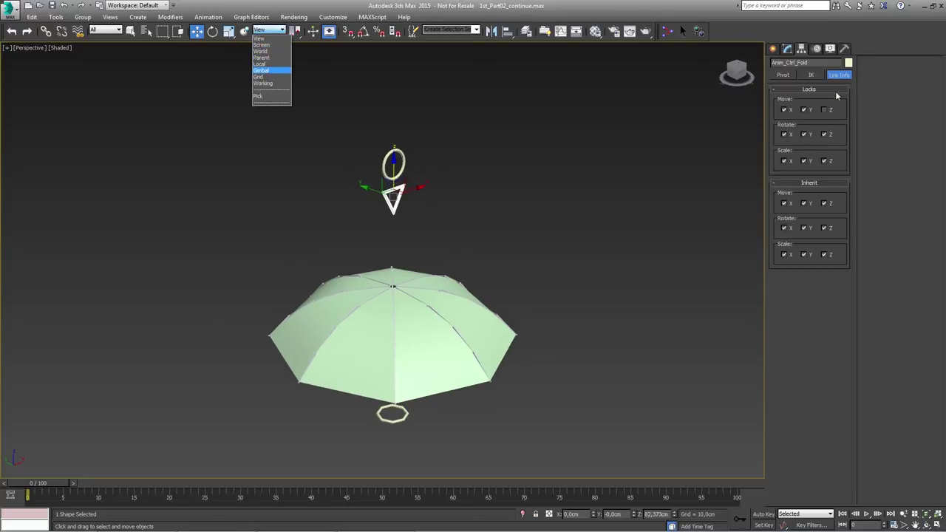
{"action": "left_click", "coordinate": [266, 65]}
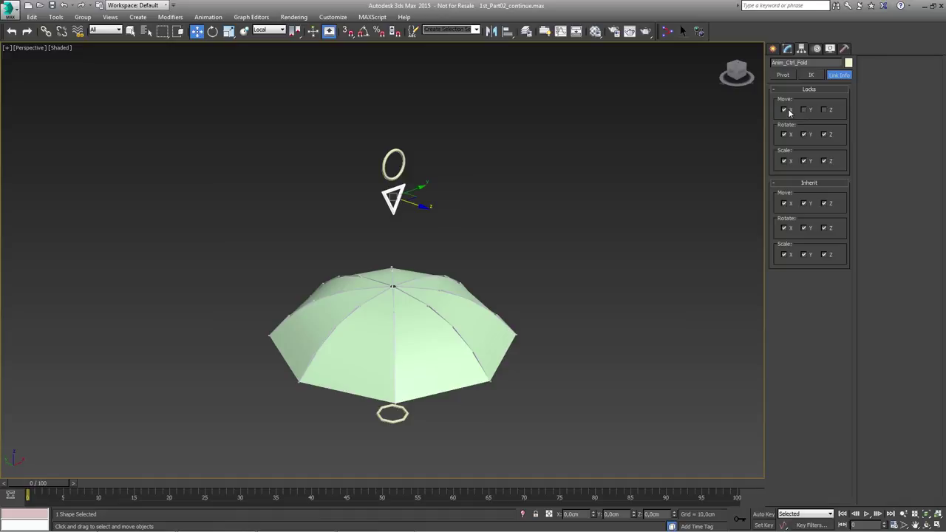
{"action": "middle_click_drag", "start_coordinate": [393, 228], "coordinate": [390, 231]}
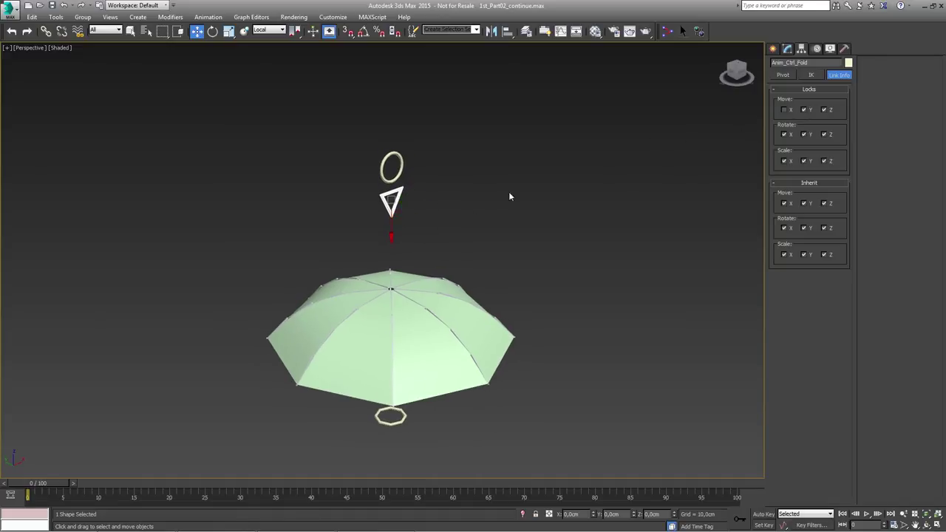
- Test the fold control's locks by moving it along its local X axis and checking the rotate and scale tools
{"action": "mouse_move", "coordinate": [392, 219]}
{"action": "left_mouse_down"}
{"action": "mouse_move", "coordinate": [392, 260]}
{"action": "mouse_move", "coordinate": [392, 174]}
{"action": "mouse_move", "coordinate": [393, 258]}
{"action": "mouse_move", "coordinate": [407, 188]}
{"action": "mouse_move", "coordinate": [397, 201]}
{"action": "mouse_move", "coordinate": [399, 175]}
{"action": "left_mouse_up"}
{"action": "key", "text": "e"}
{"action": "key", "text": "w"}
{"action": "key", "text": "r"}
{"action": "key", "text": "w"}
{"action": "mouse_move", "coordinate": [394, 221]}
{"action": "left_mouse_down"}
{"action": "mouse_move", "coordinate": [392, 277]}
{"action": "mouse_move", "coordinate": [393, 200]}
{"action": "mouse_move", "coordinate": [392, 285]}
{"action": "mouse_move", "coordinate": [391, 196]}
{"action": "mouse_move", "coordinate": [392, 237]}
{"action": "left_mouse_up"}
{"action": "middle_click_drag", "start_coordinate": [426, 269], "coordinate": [434, 219], "text": "alt"}
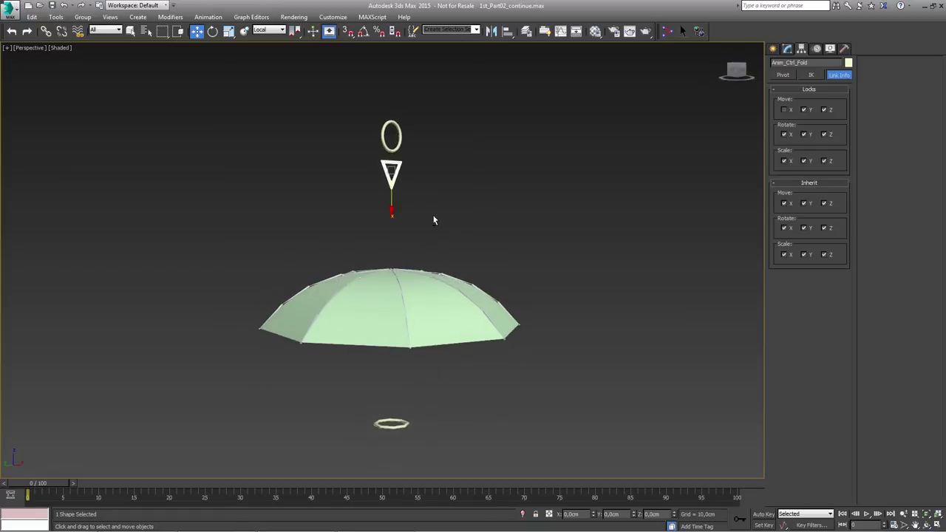
- Show the modifier settings, select the main octagonal control below the umbrella, and test uniform scaling on it
{"action": "left_click", "coordinate": [787, 48]}
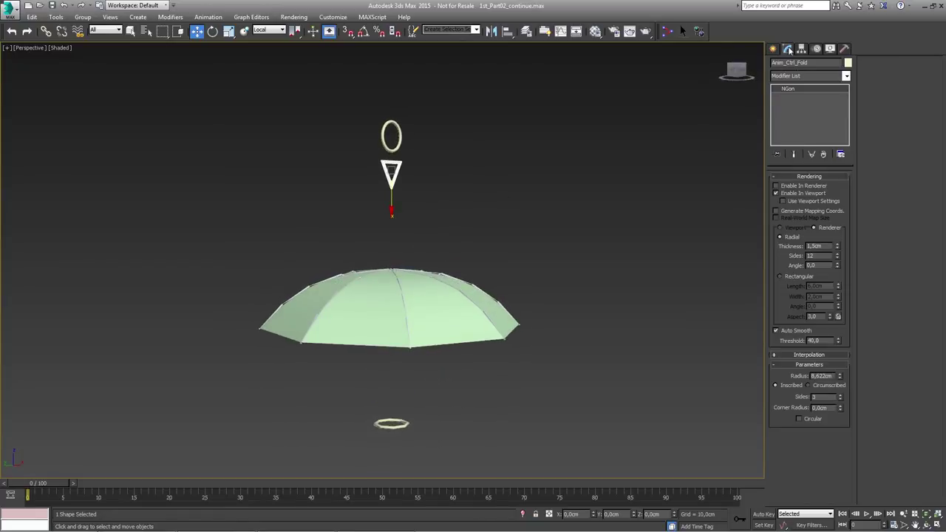
{"action": "left_click_drag", "start_coordinate": [431, 400], "coordinate": [338, 404]}
{"action": "key", "text": "r"}
{"action": "scroll", "coordinate": [392, 418], "scroll_direction": "up", "scroll_amount": 5}
{"action": "left_click_drag", "start_coordinate": [396, 318], "coordinate": [395, 318]}
{"action": "scroll", "coordinate": [399, 401], "scroll_direction": "down", "scroll_amount": 4}
{"action": "middle_click_drag", "start_coordinate": [400, 321], "coordinate": [397, 339], "text": "alt"}
{"action": "scroll", "coordinate": [398, 338], "scroll_direction": "down", "scroll_amount": 2}
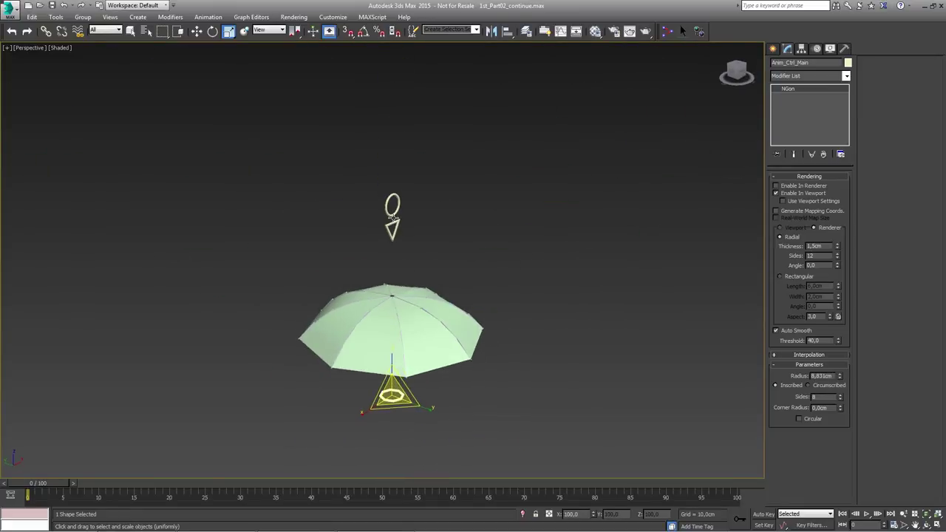
- Move the triangular fold control down along its free axis to fold the umbrella closed
{"action": "left_click", "coordinate": [389, 212]}
{"action": "left_click", "coordinate": [391, 230]}
{"action": "key", "text": "w"}
{"action": "left_click_drag", "start_coordinate": [392, 246], "coordinate": [391, 314]}
- Select the circular bend control and test its rotation on the closed umbrella
{"action": "left_click", "coordinate": [392, 210]}
{"action": "key", "text": "e"}
{"action": "left_click_drag", "start_coordinate": [370, 205], "coordinate": [372, 198]}
{"action": "middle_click_drag", "start_coordinate": [402, 271], "coordinate": [395, 307], "text": "alt"}
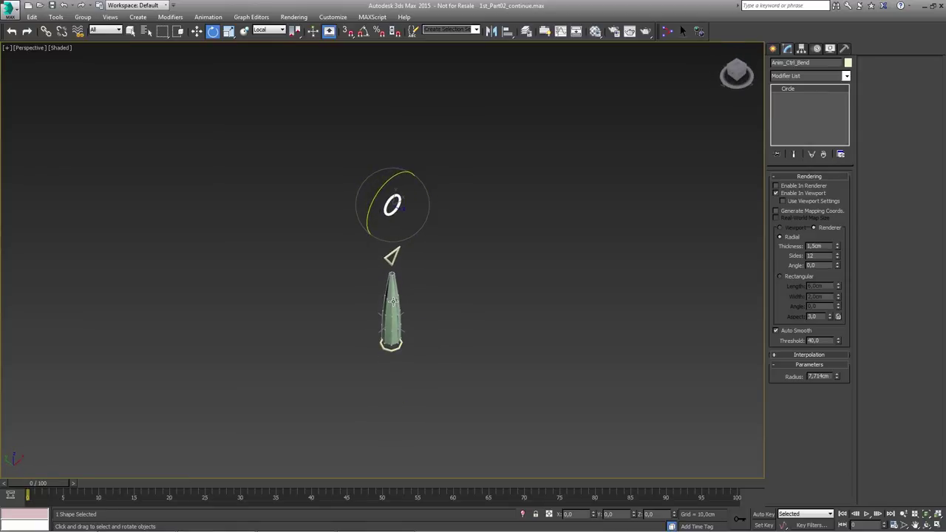